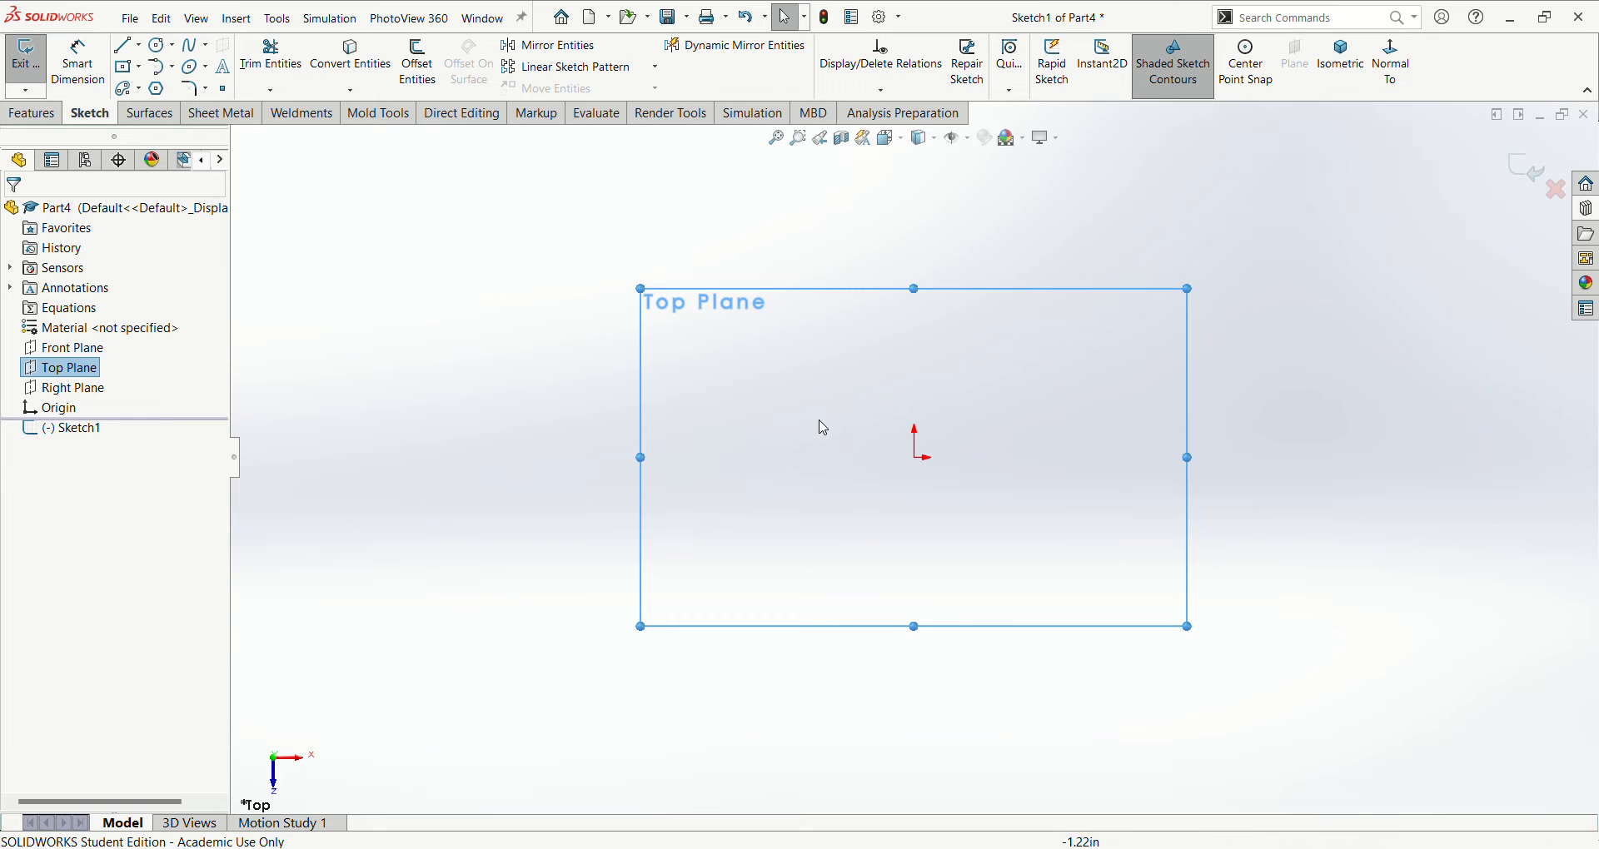
# - Sketch a center rectangle about 10.45 in wide and 4.25 in high, centred on the origin
pyautogui.click(914, 458)
pyautogui.click(1322, 573)
pyautogui.scroll(4, 1099, 315)
pyautogui.scroll(-2, 1158, 337)
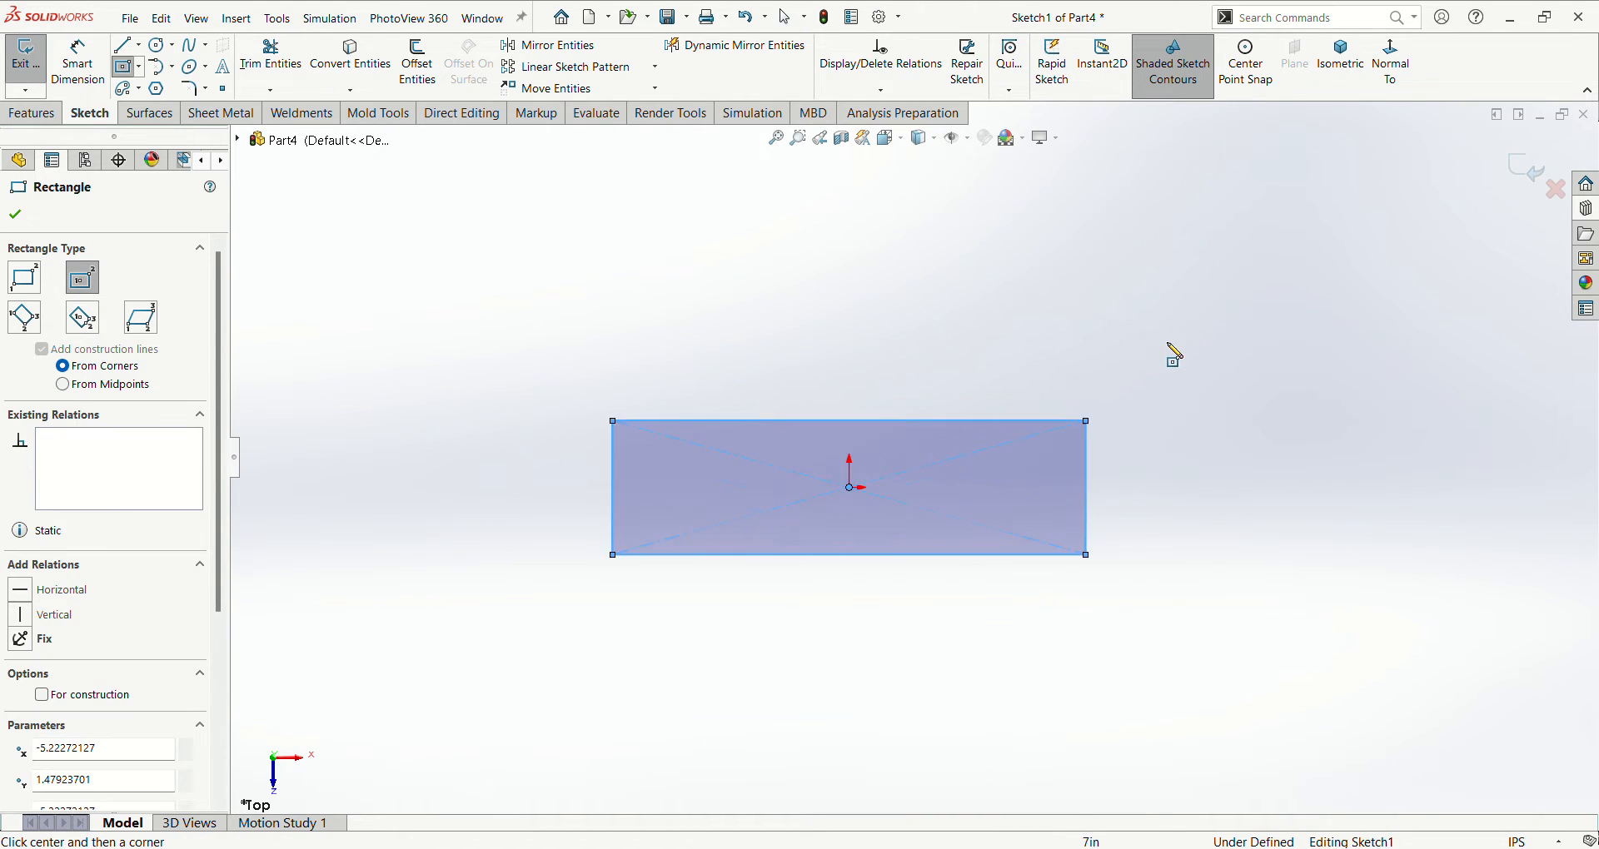
# - Dimension the rectangle to a width of 15 in and a height of 5 in
pyautogui.press('d')
pyautogui.click(767, 605)
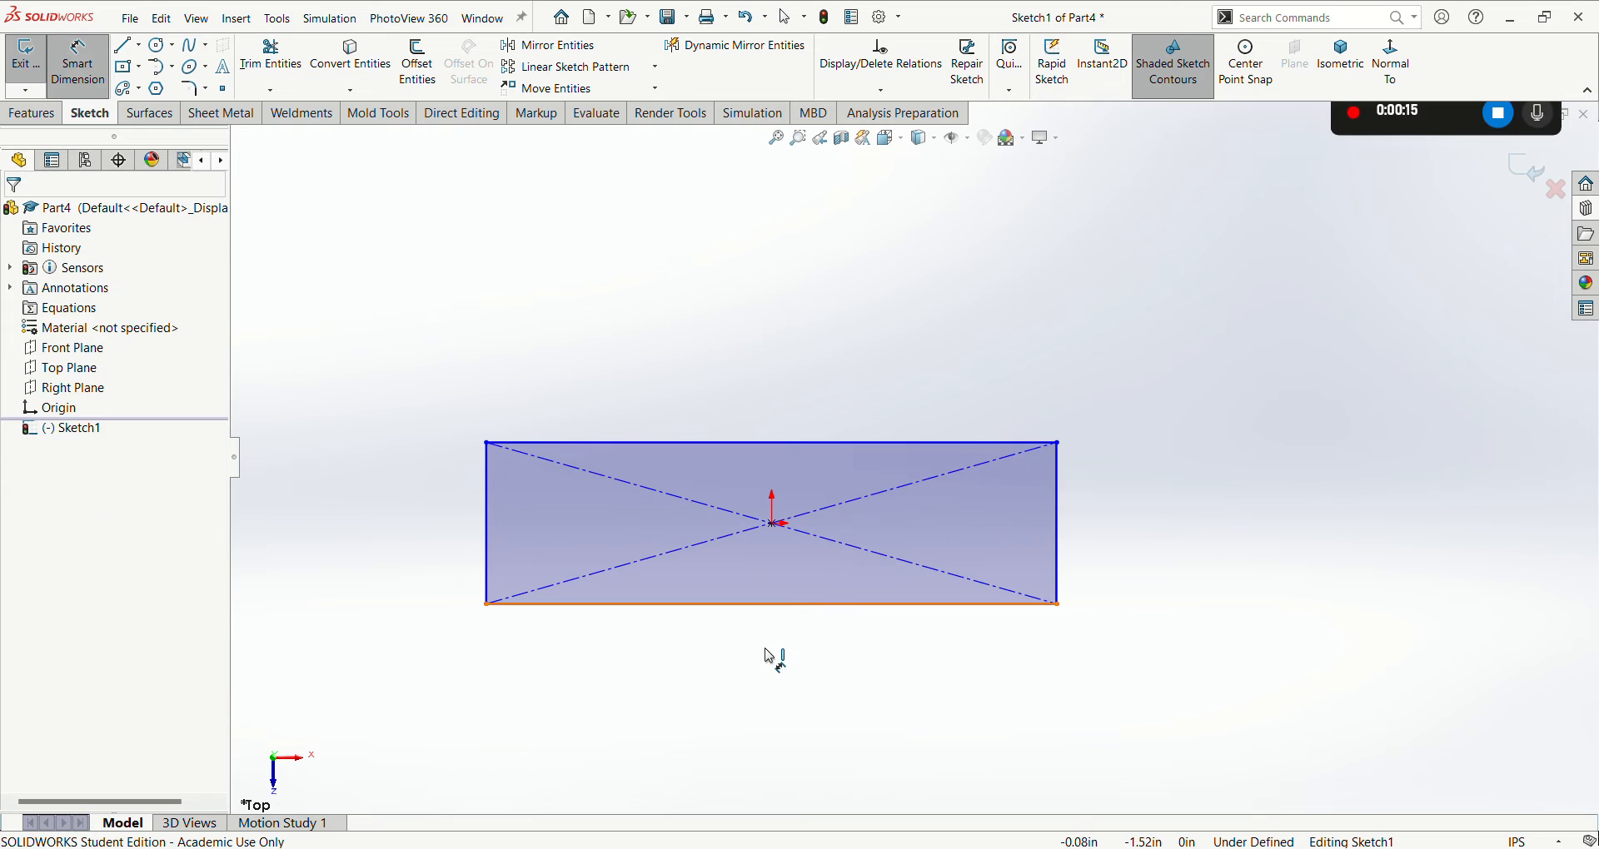
pyautogui.click(765, 658)
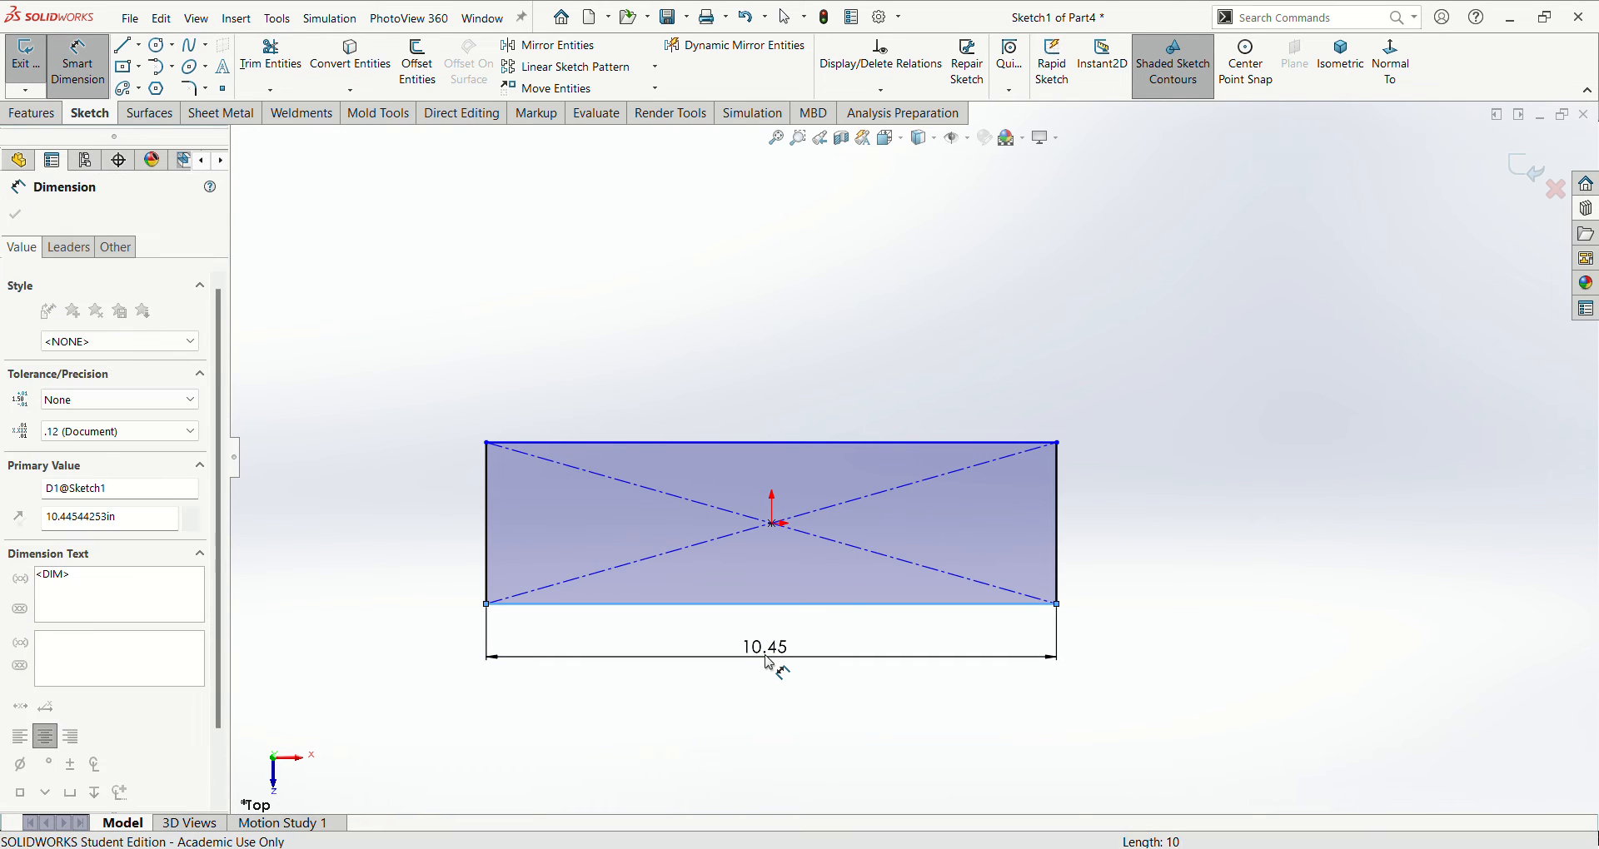
pyautogui.write('15')
pyautogui.press('Return')
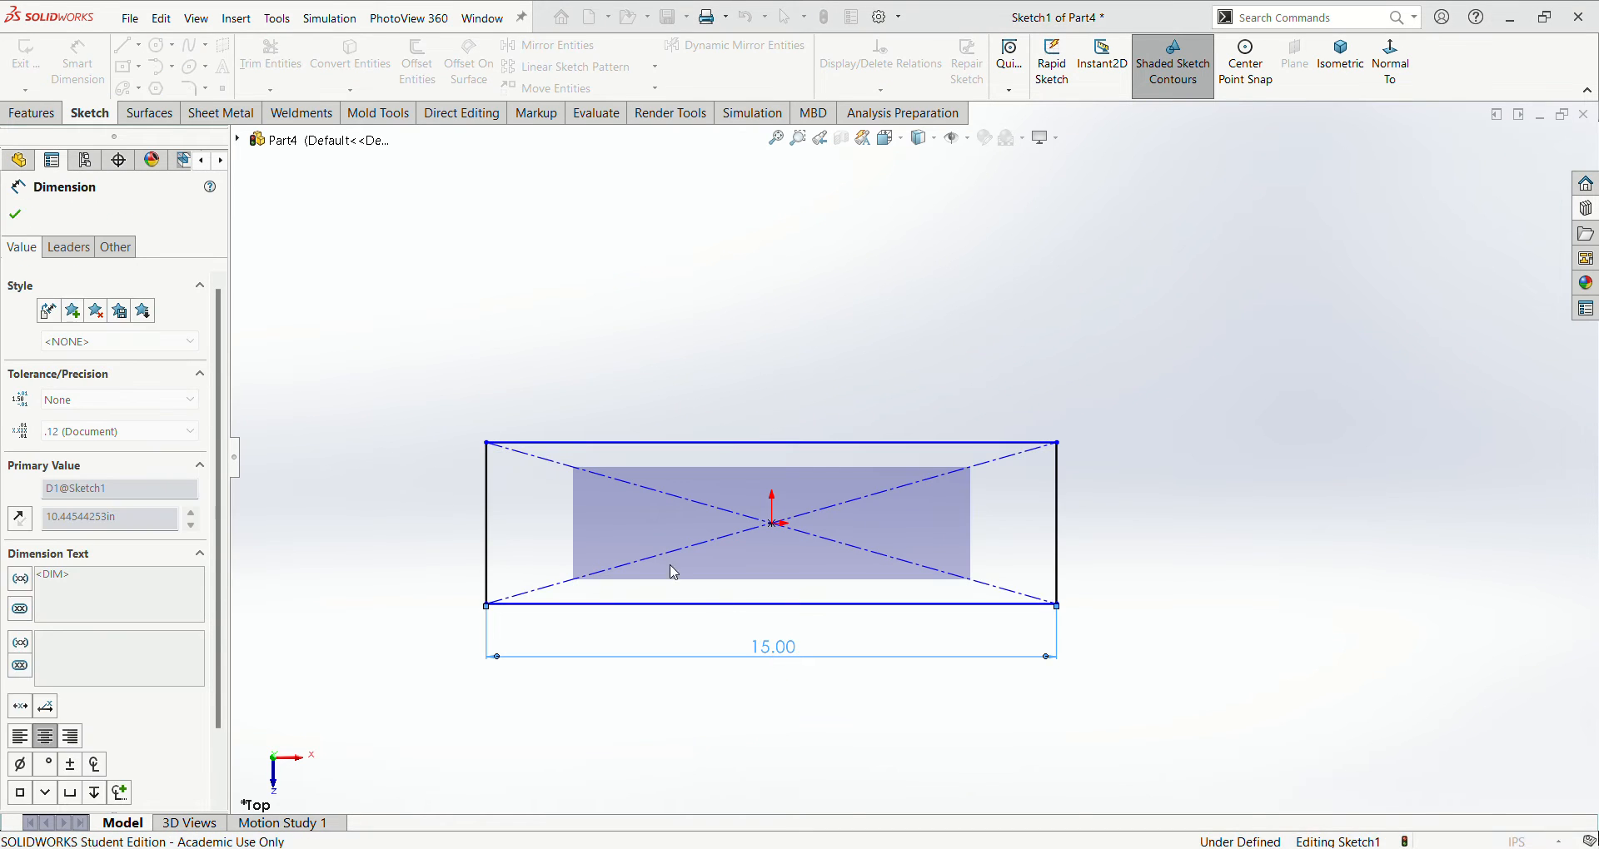
pyautogui.click(487, 542)
pyautogui.click(430, 538)
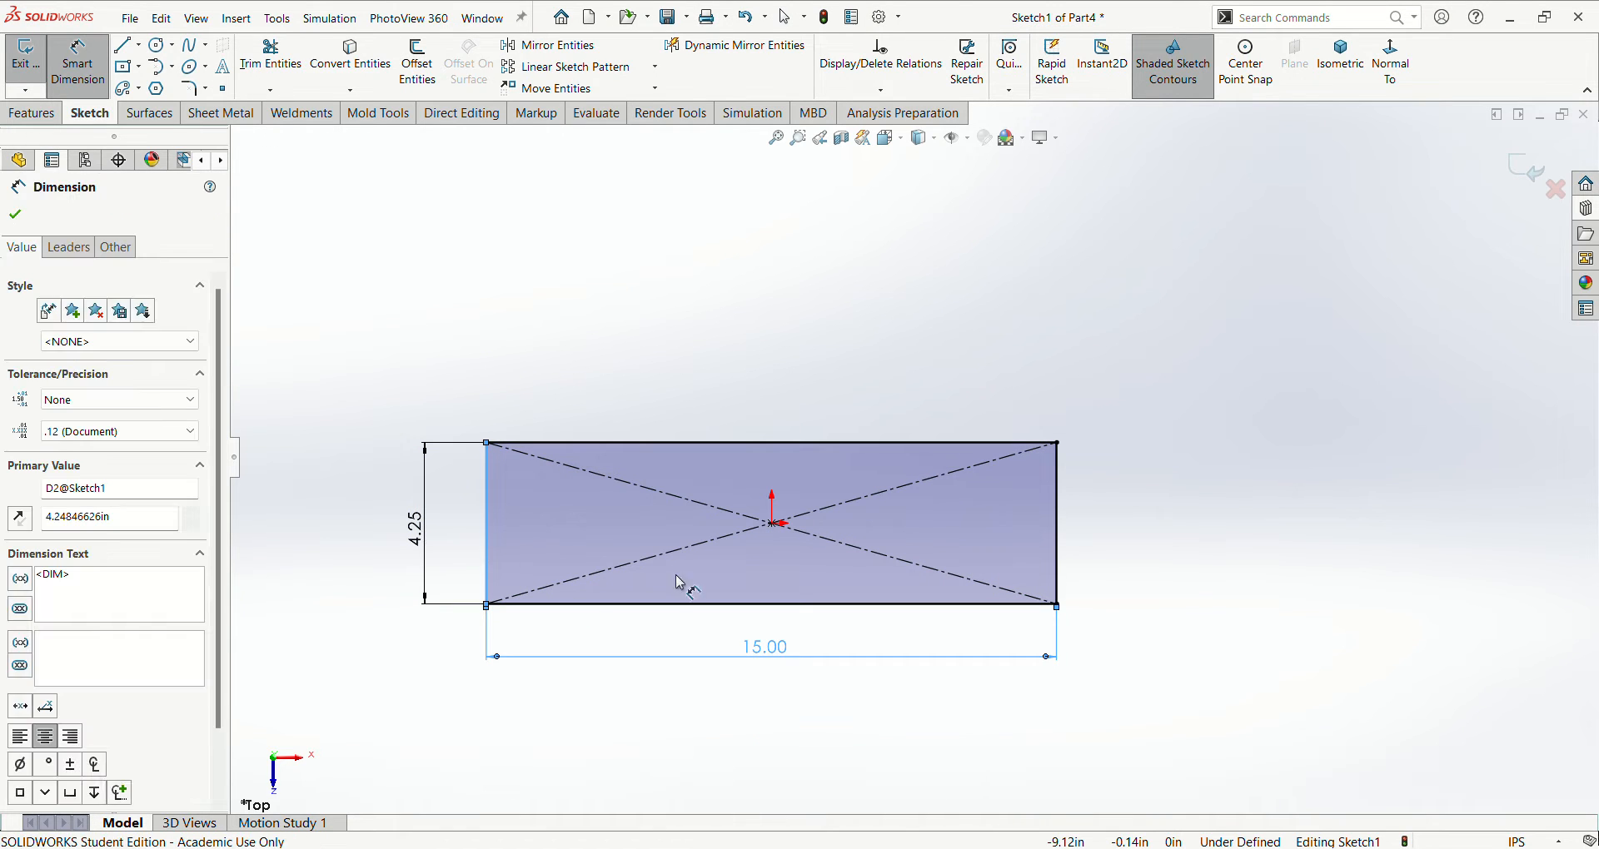
pyautogui.write('5')
pyautogui.press('Return')
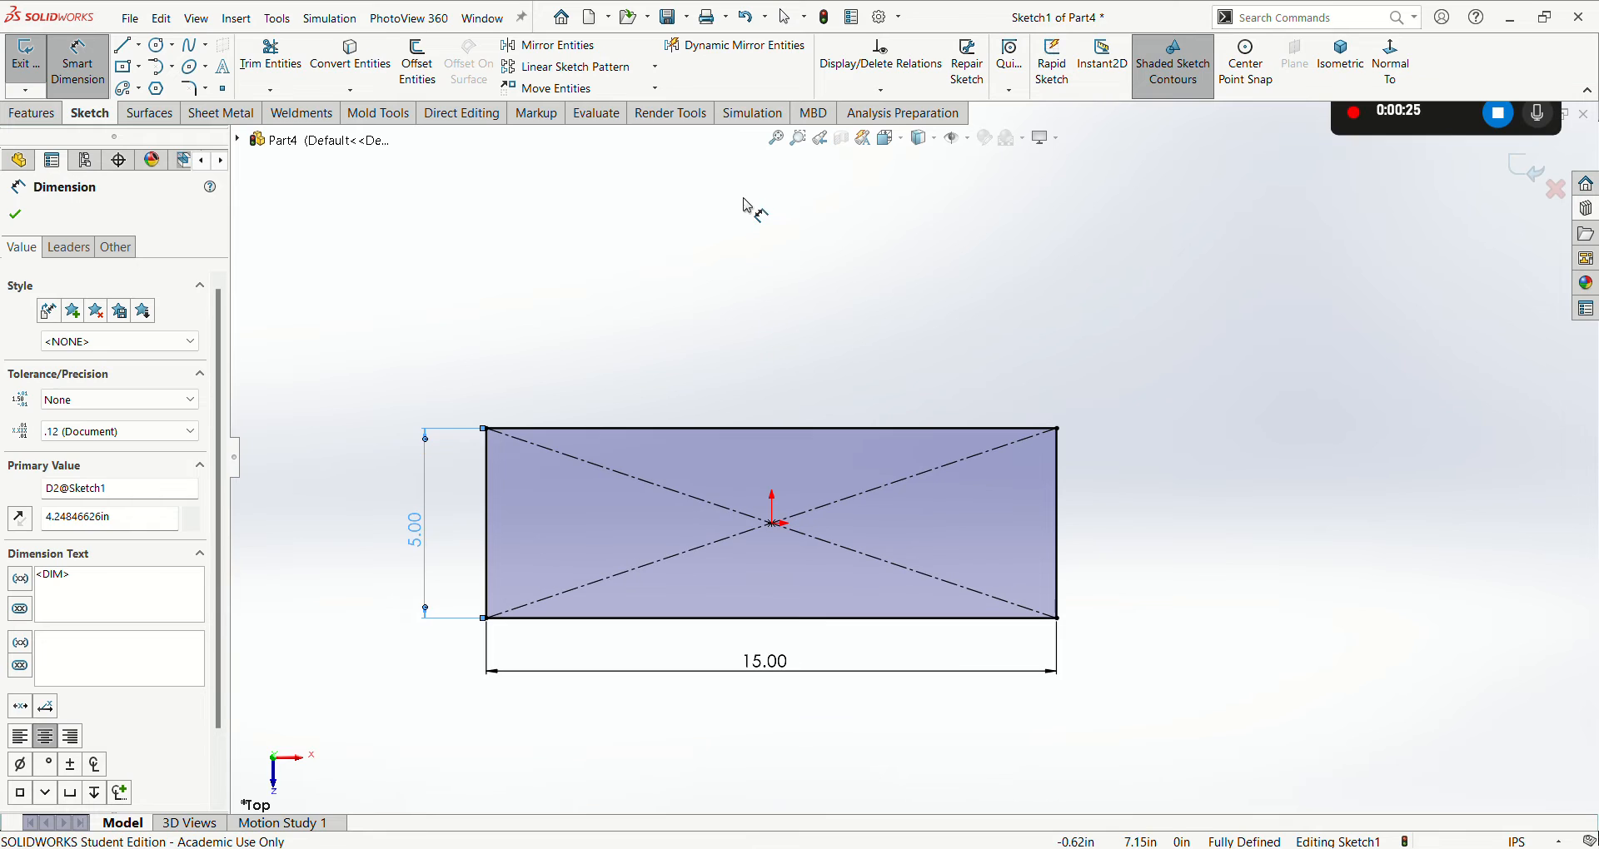
# - Draw a horizontal line from the origin to the midpoint of the rectangle's right edge and make it construction geometry
pyautogui.press('l')
pyautogui.moveTo(773, 523); pyautogui.dragTo(1057, 523)
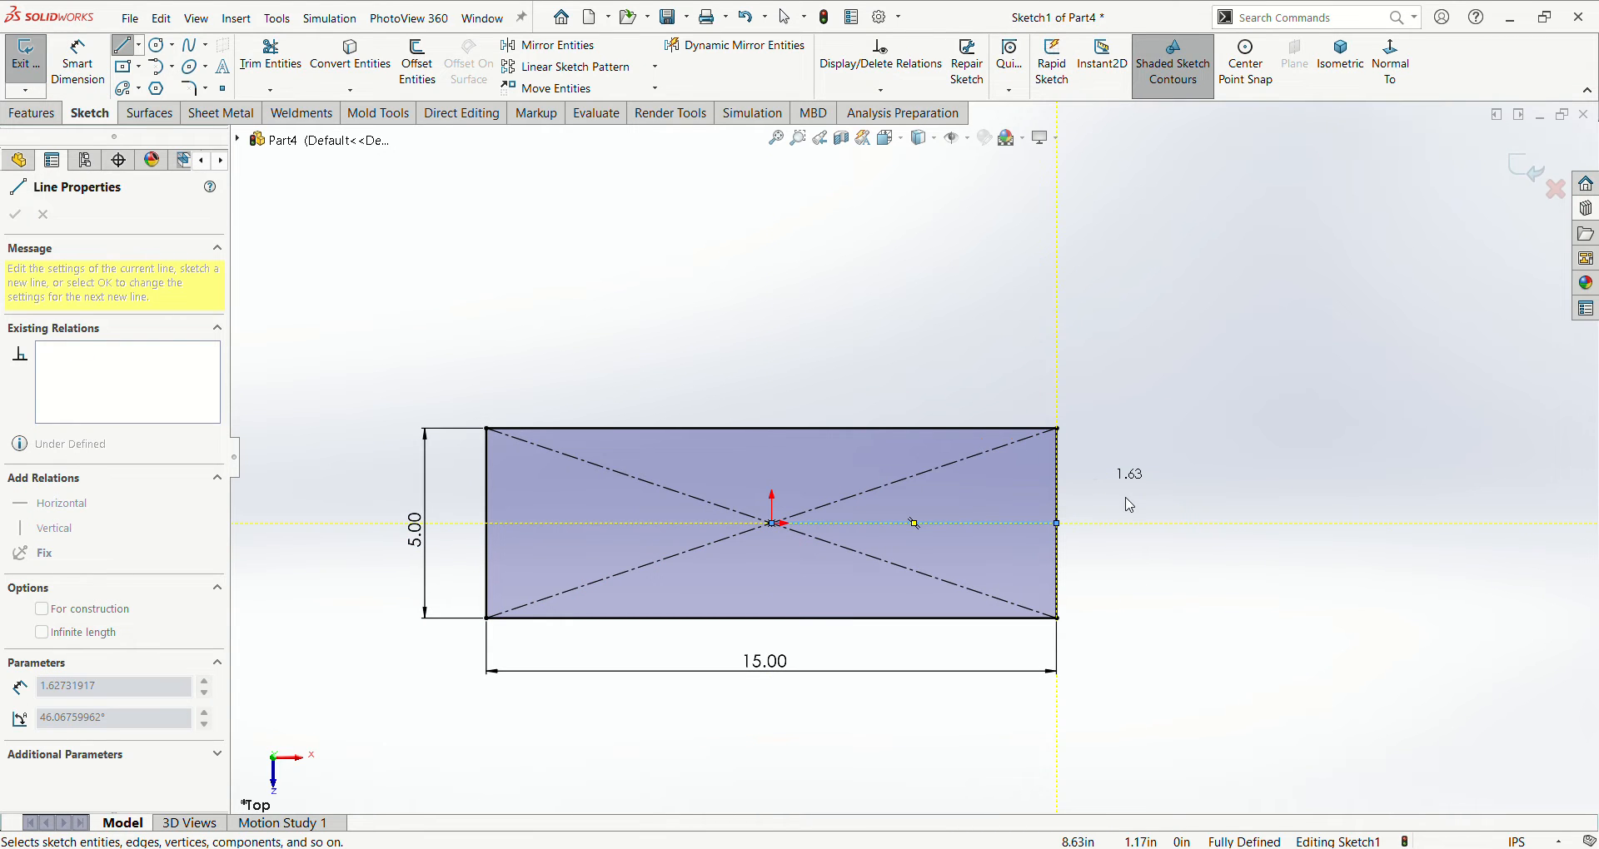
pyautogui.press('Escape')
pyautogui.press('Escape')
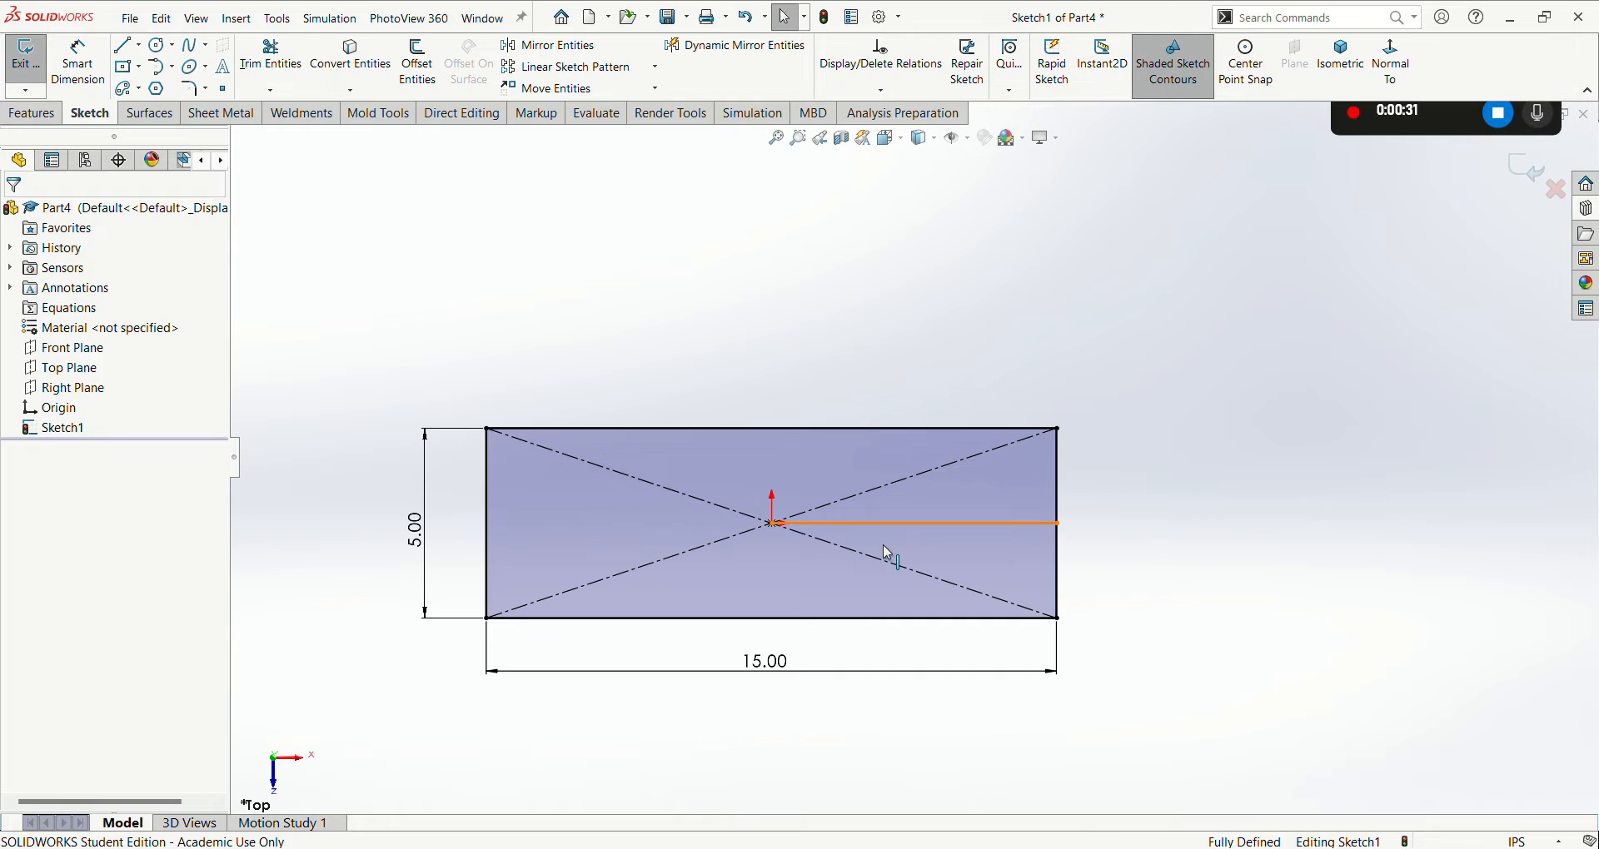
pyautogui.click(890, 526)
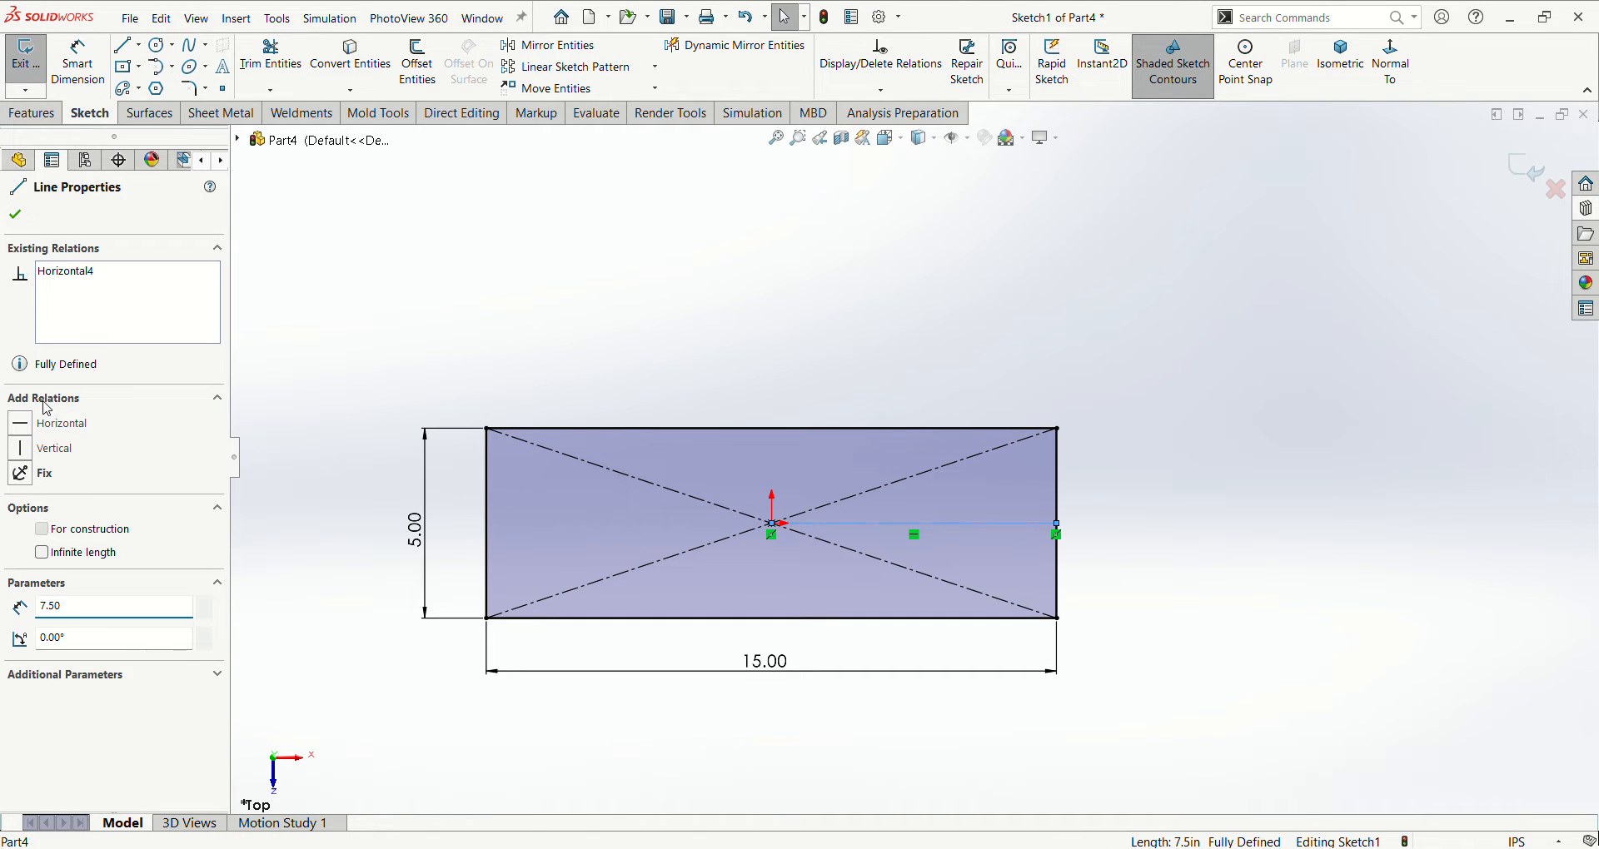
pyautogui.click(15, 215)
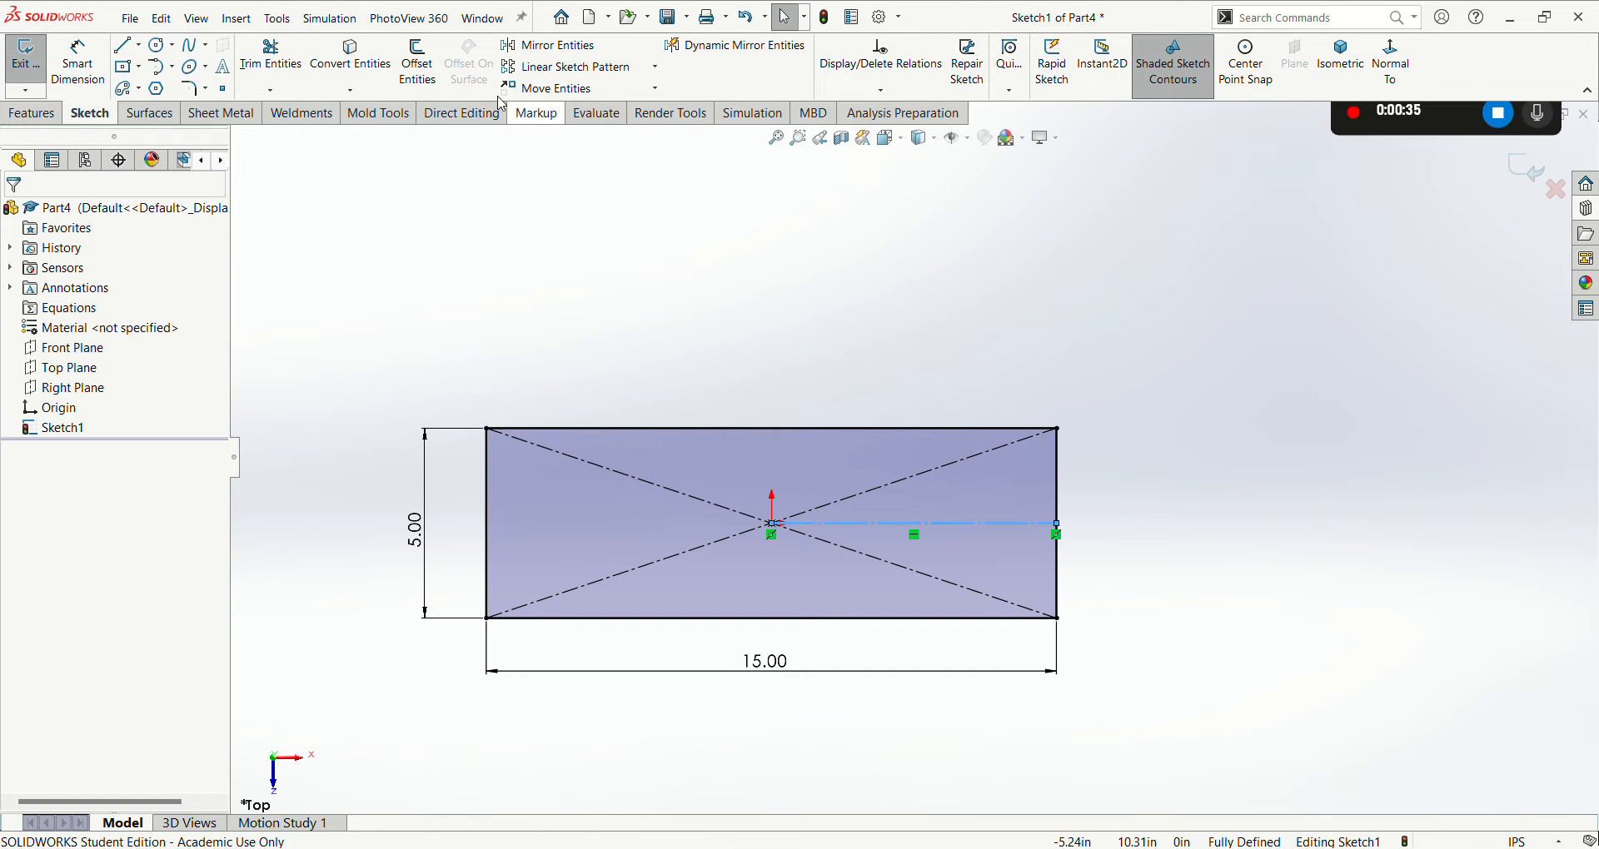
pyautogui.press('Escape')
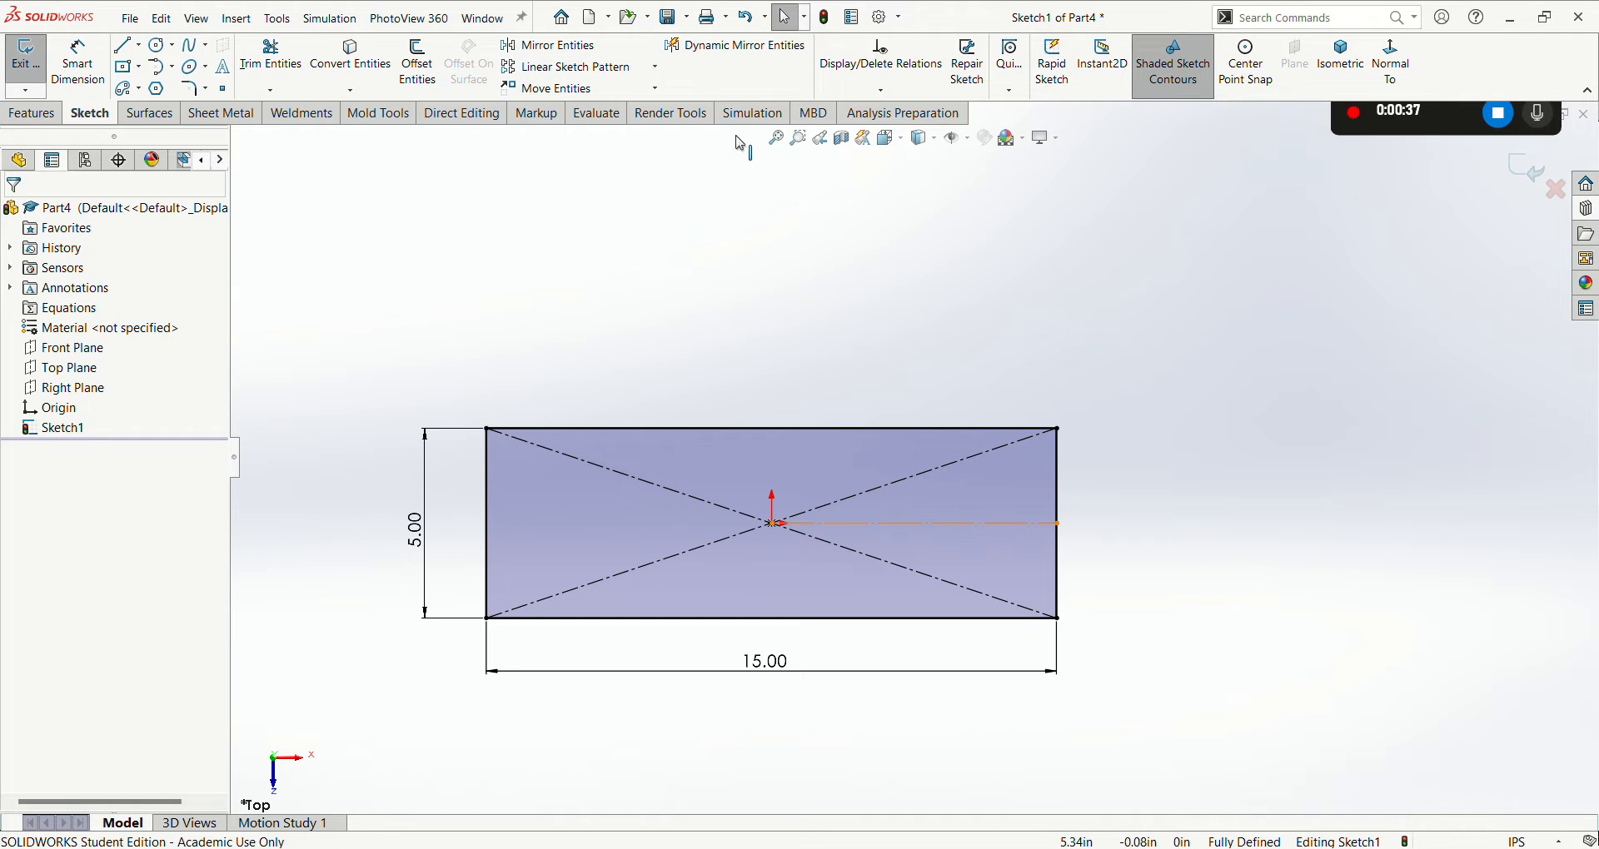
# - Dynamically mirror about the centerline while sketching an inward-tapering line about 4.79 in long from the rectangle's right edge, closed by a vertical end line
pyautogui.click(735, 51)
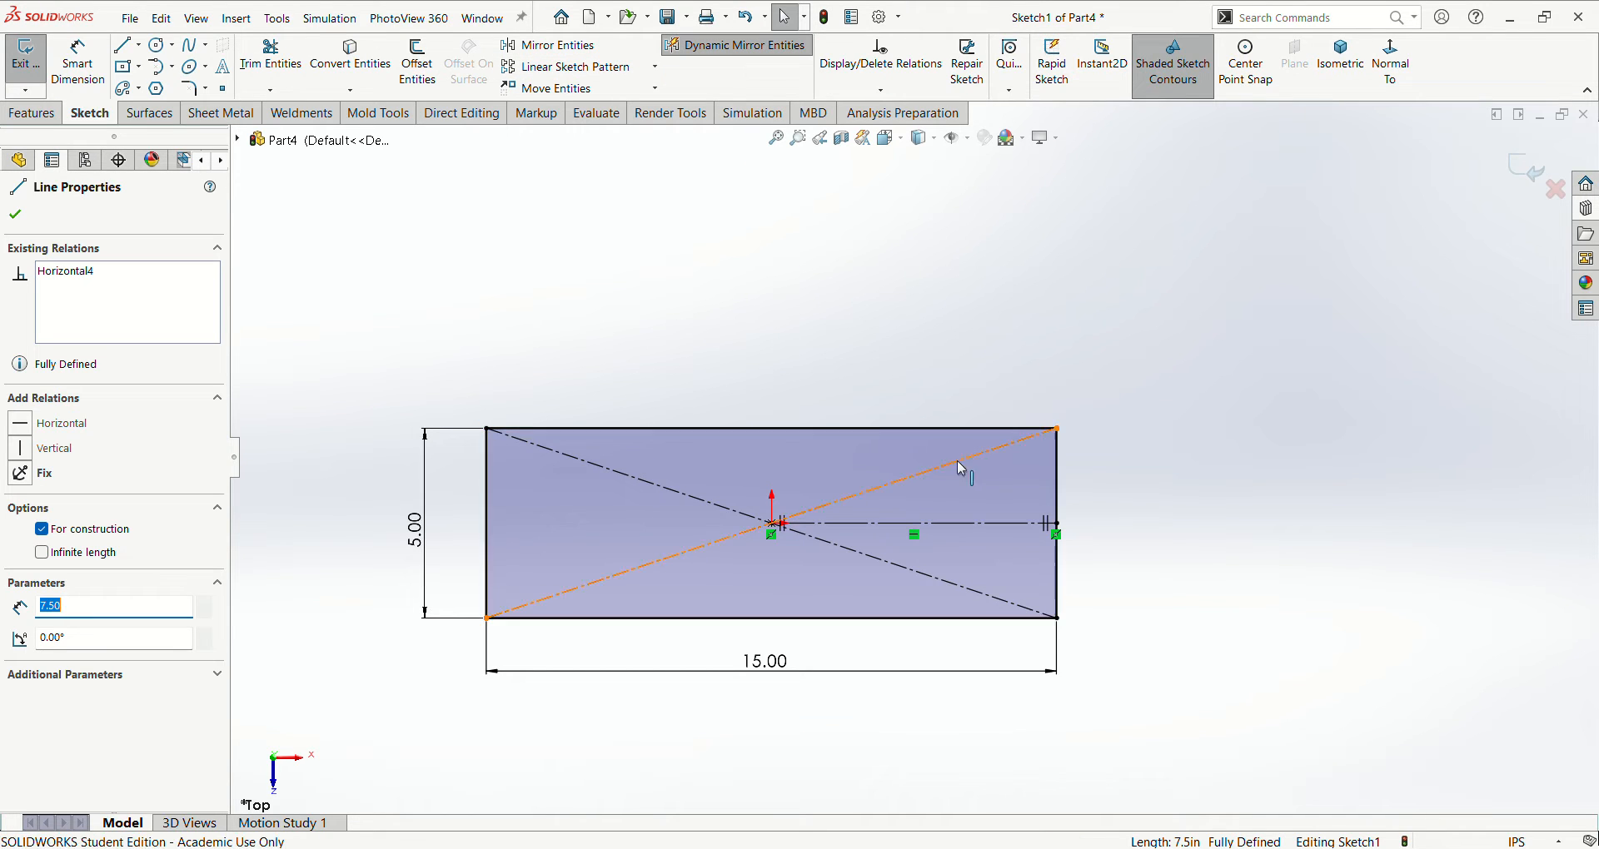
pyautogui.press('l')
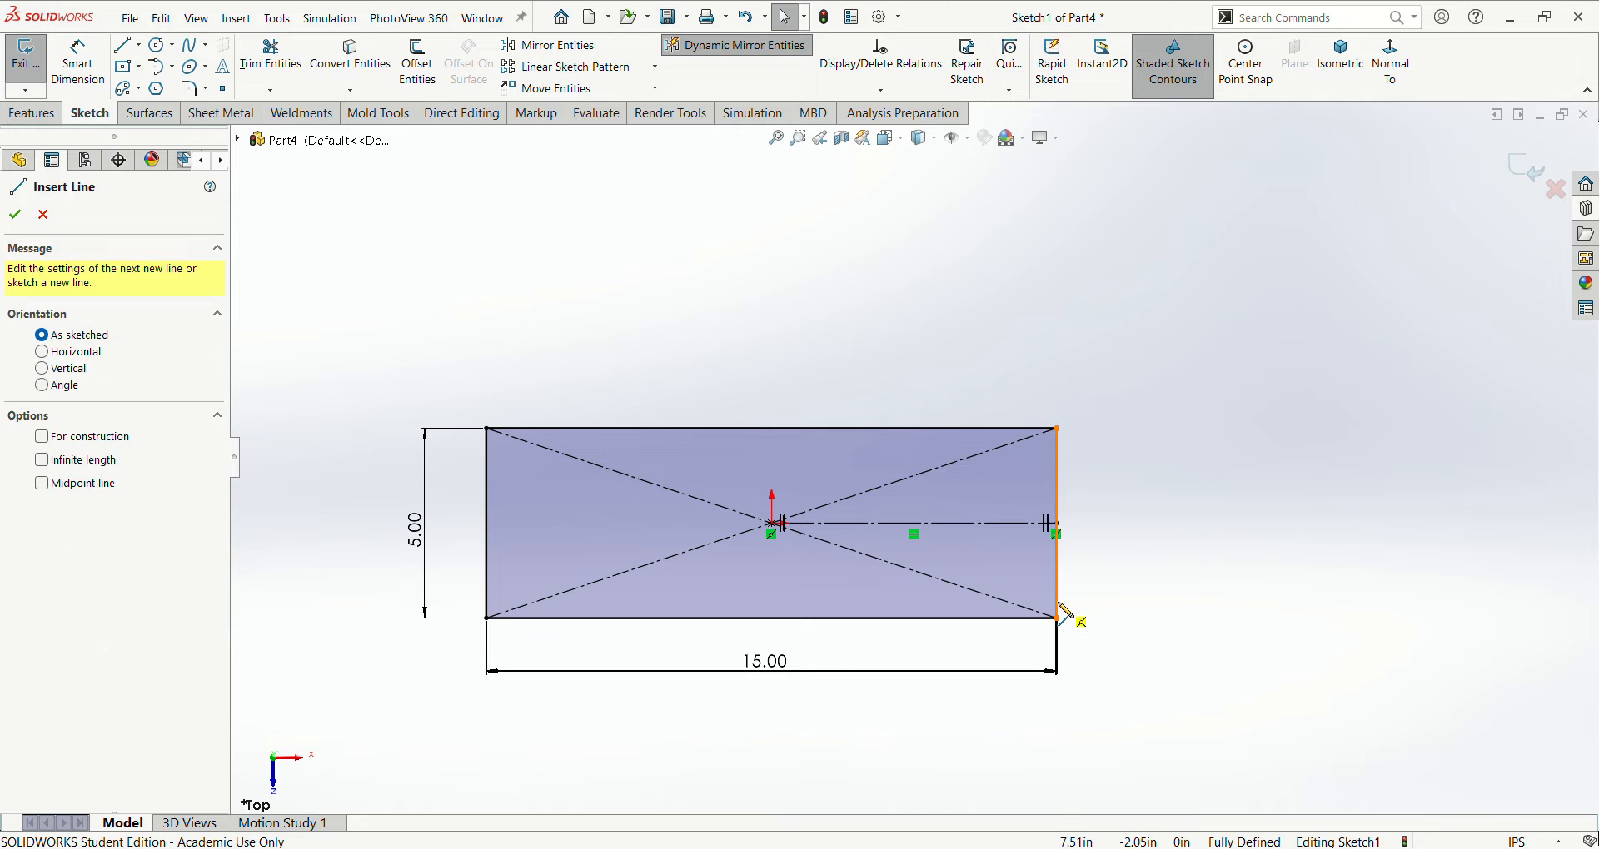
pyautogui.click(1057, 601)
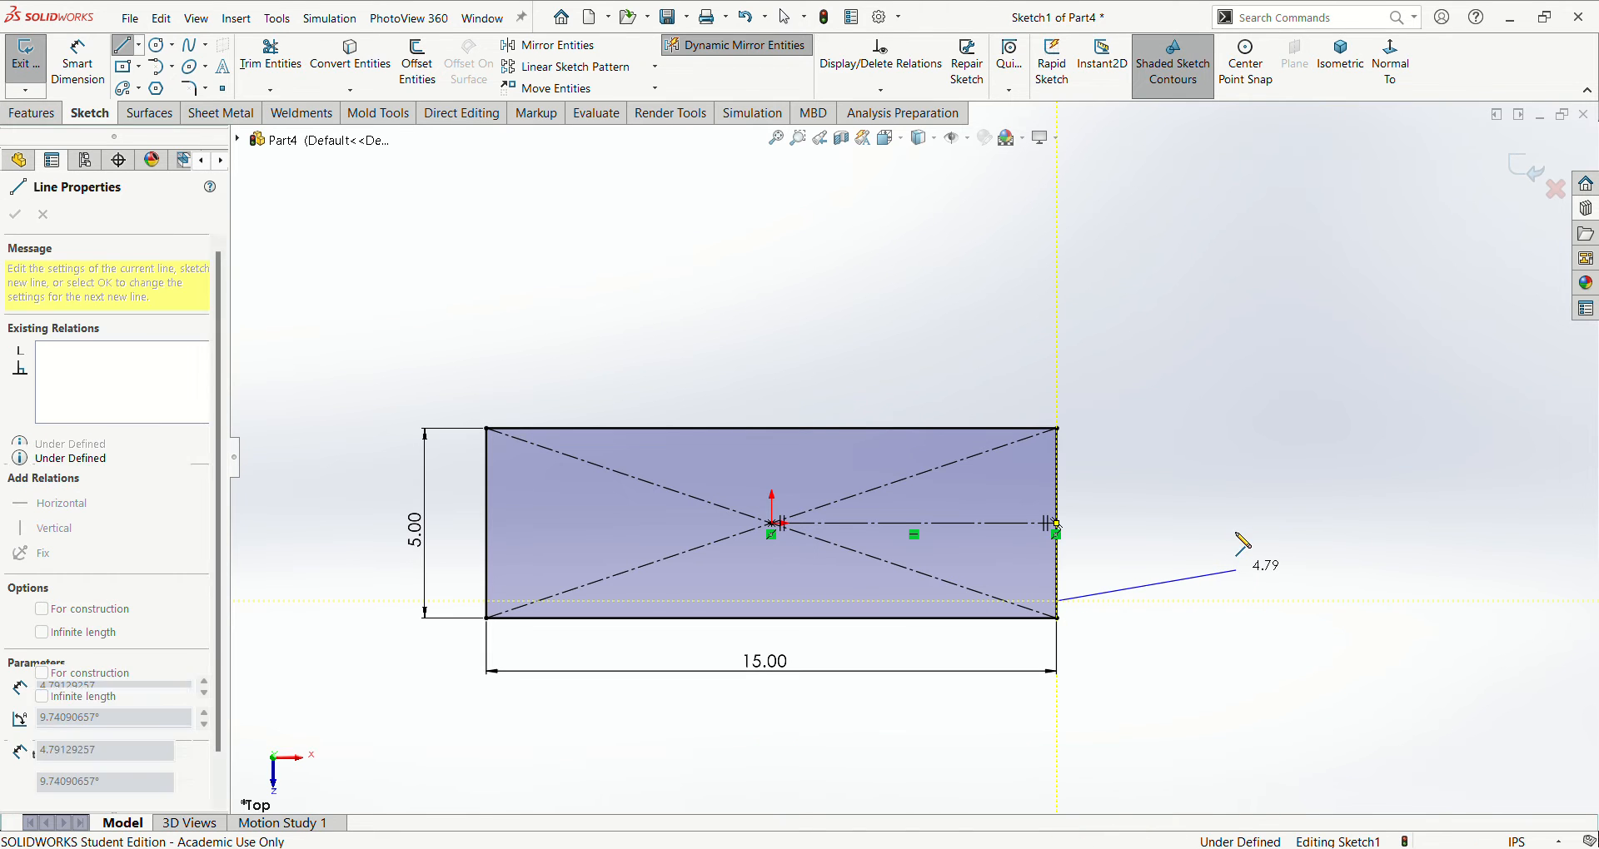
pyautogui.click(1235, 570)
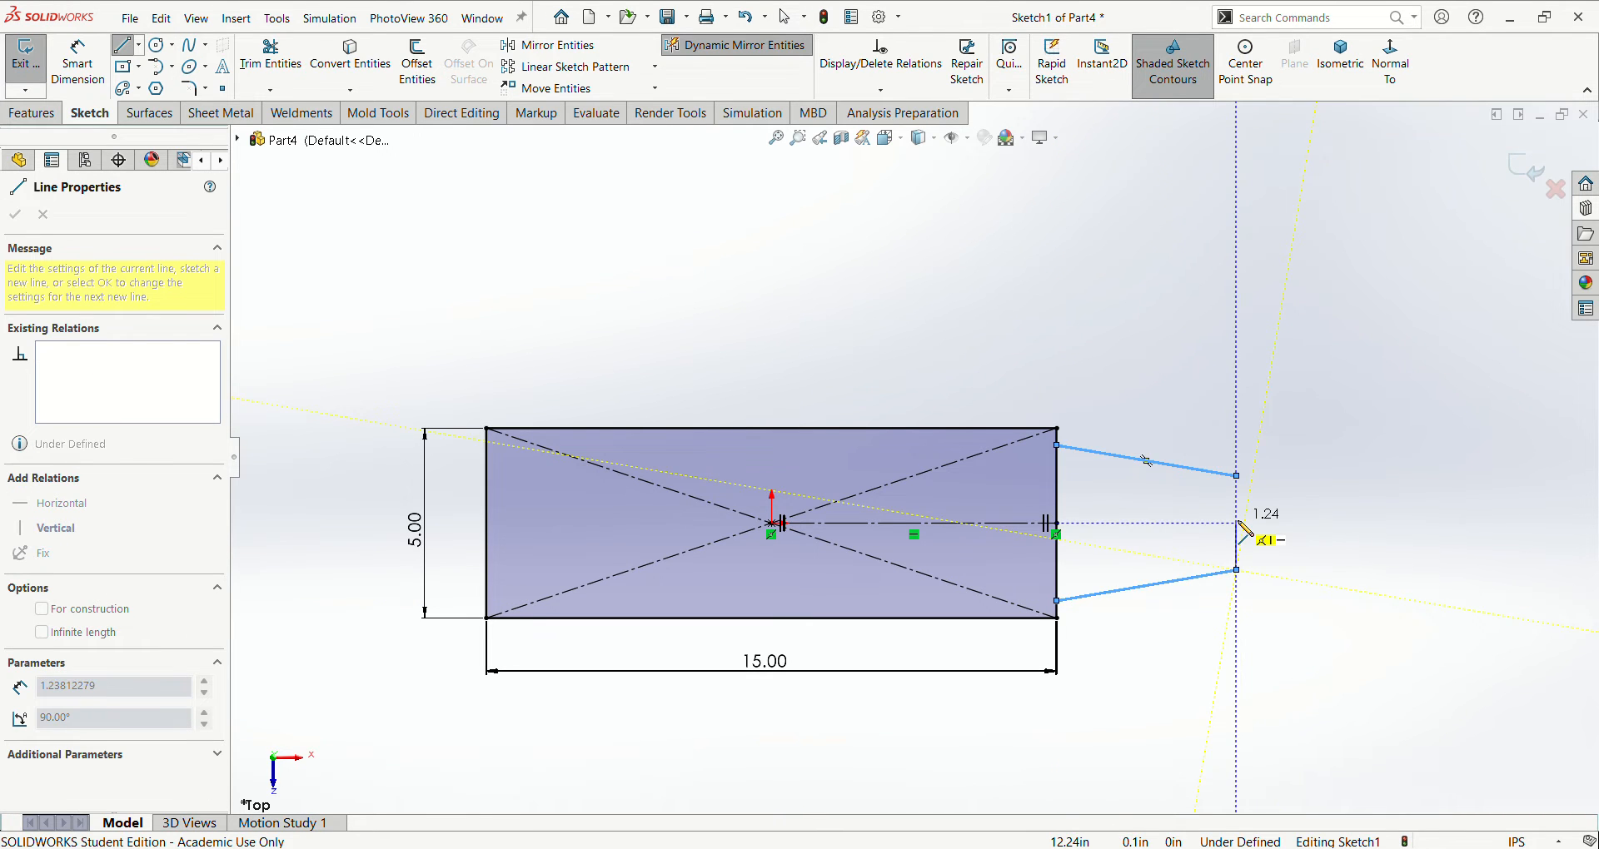
pyautogui.click(1236, 523)
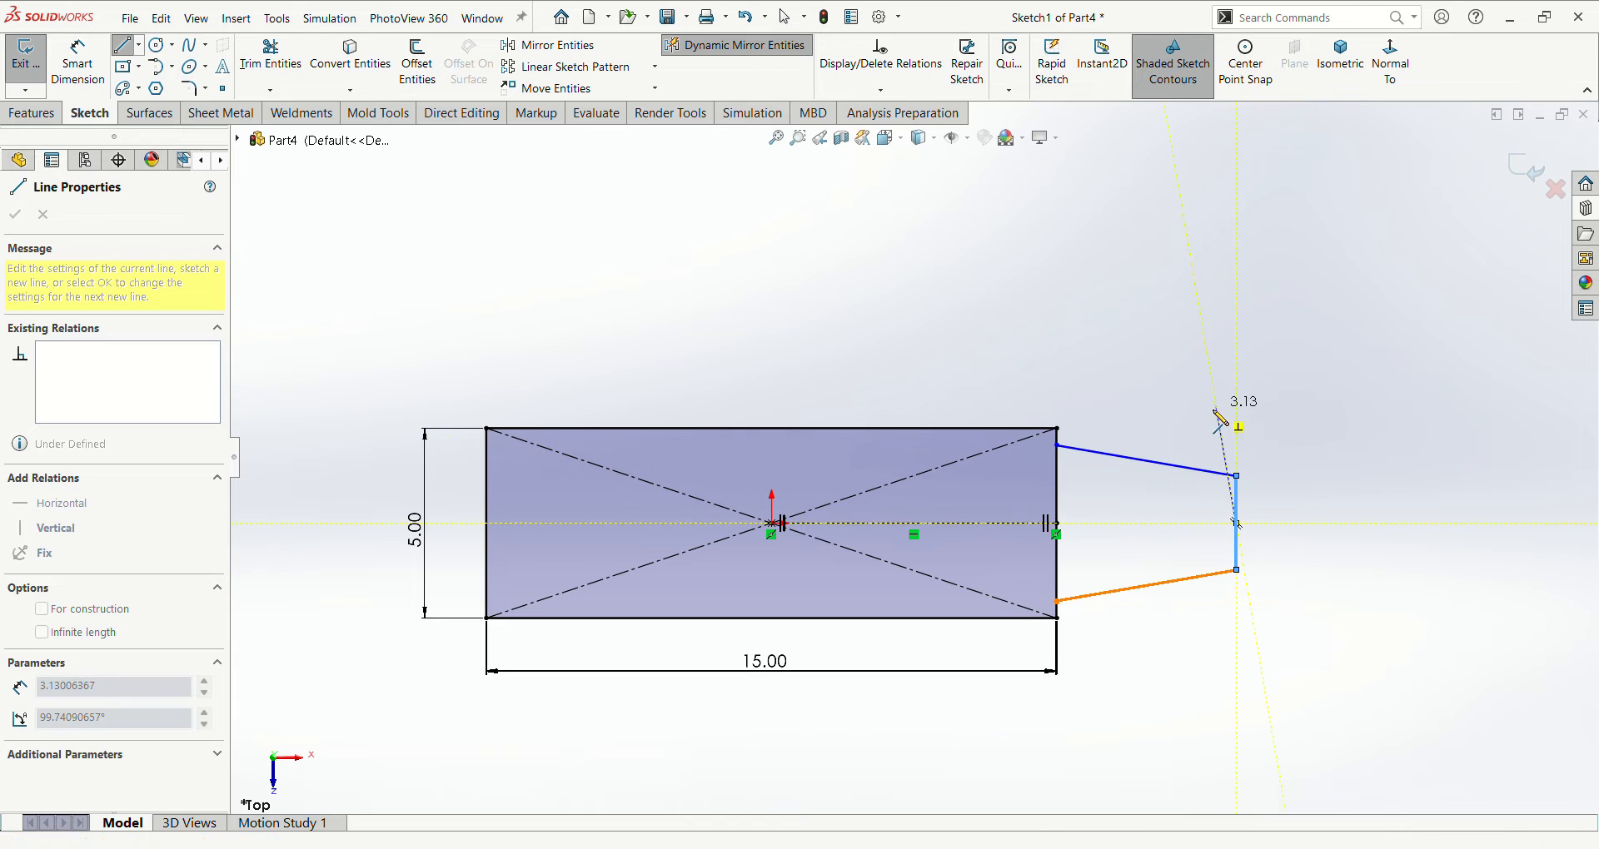
pyautogui.press('Escape')
pyautogui.press('Escape')
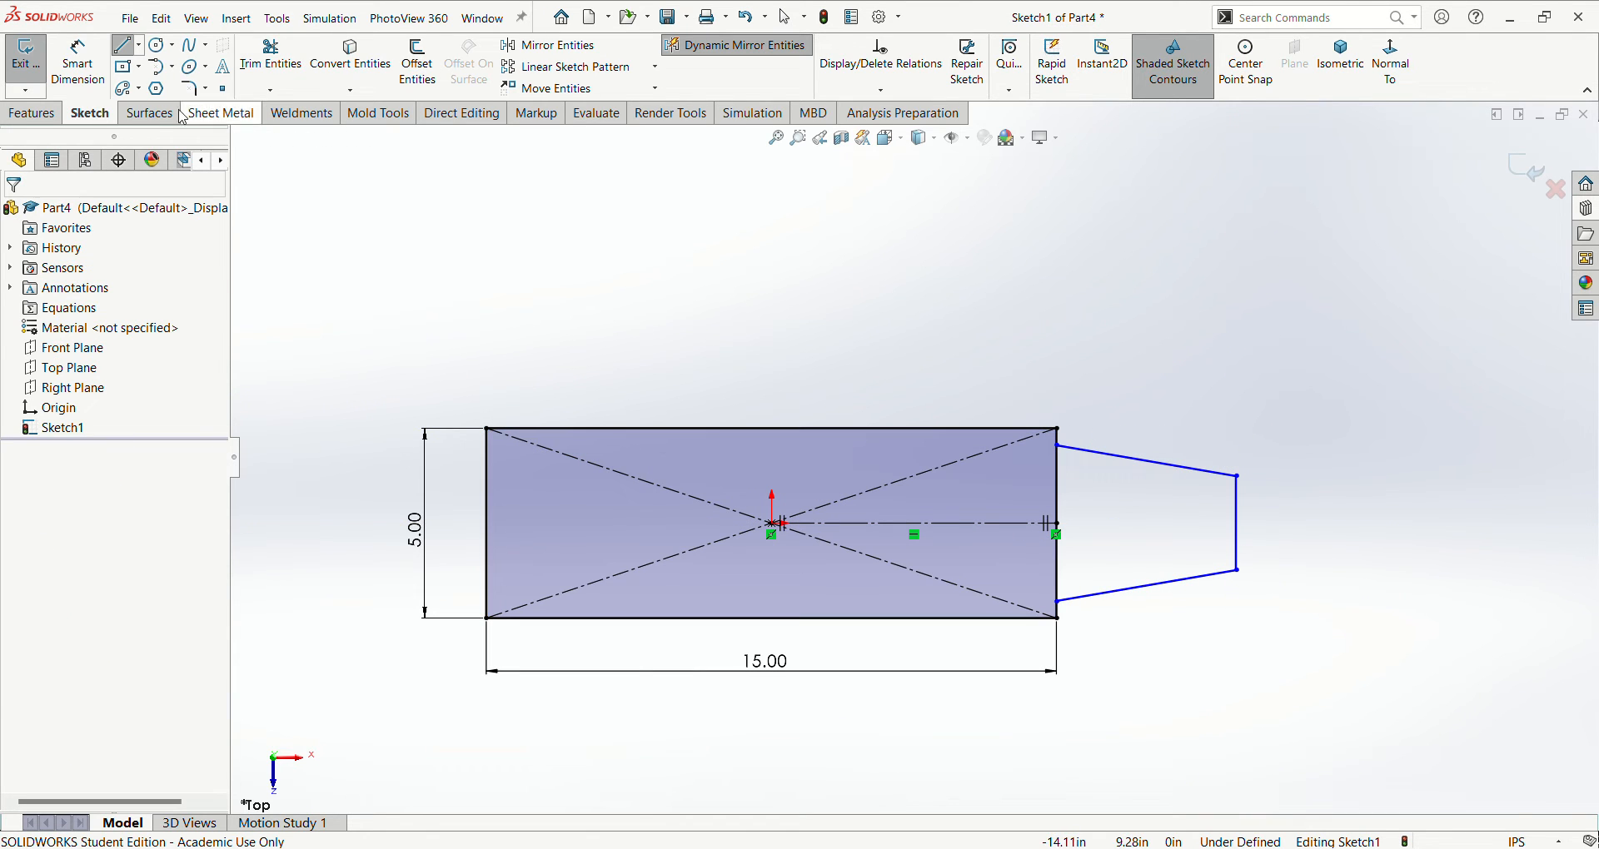
# - Power trim the part of the rectangle's right edge that lies between the two tapered lines
pyautogui.click(271, 59)
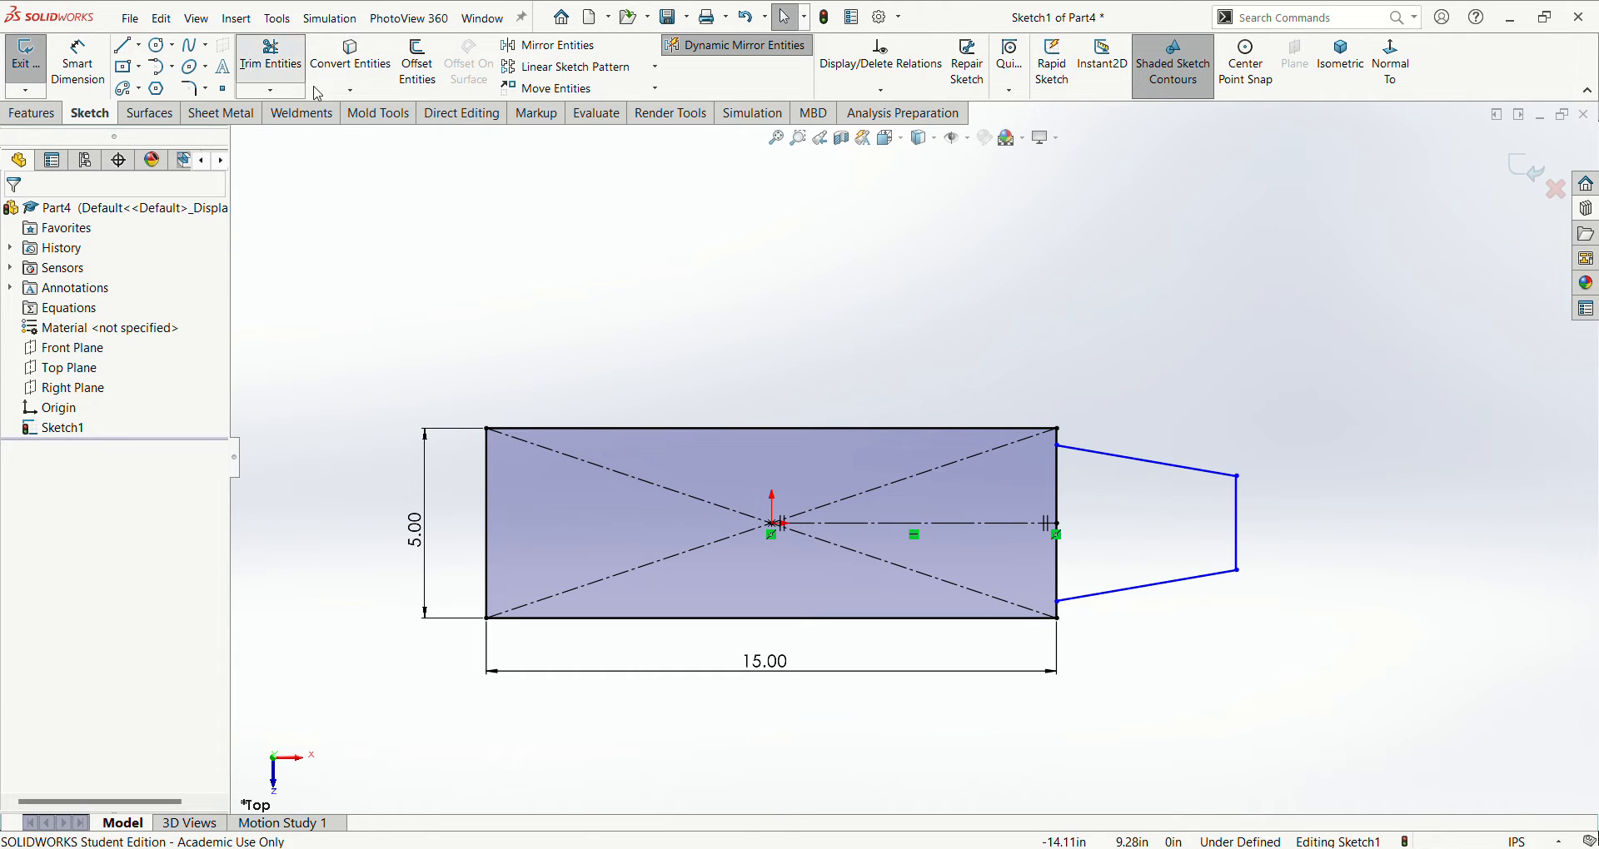
pyautogui.moveTo(1051, 575); pyautogui.dragTo(1113, 552)
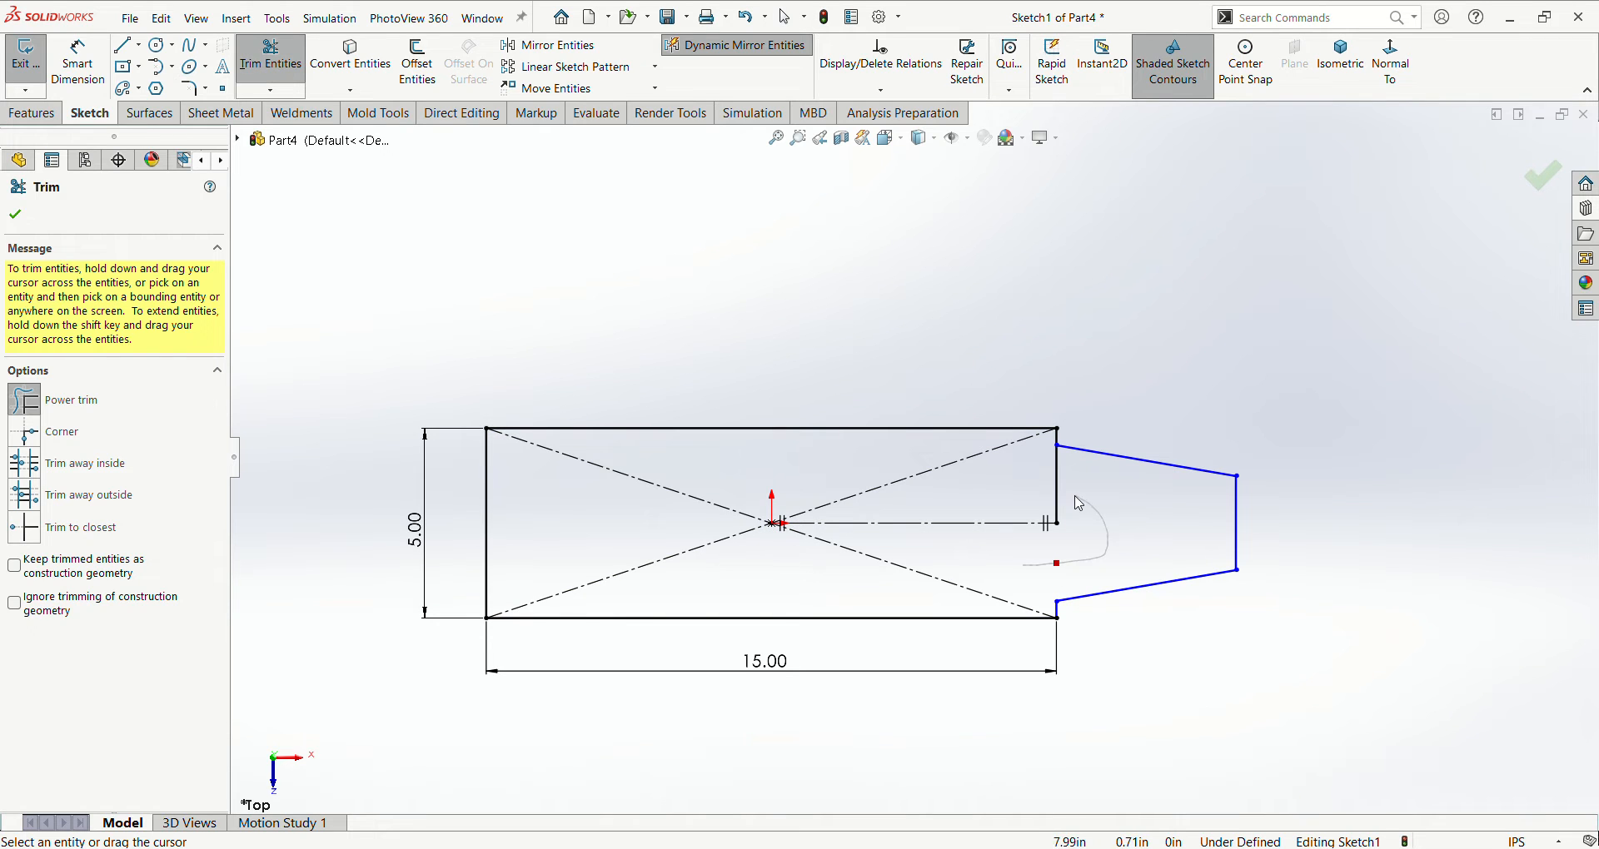
pyautogui.moveTo(1055, 497); pyautogui.dragTo(1051, 486)
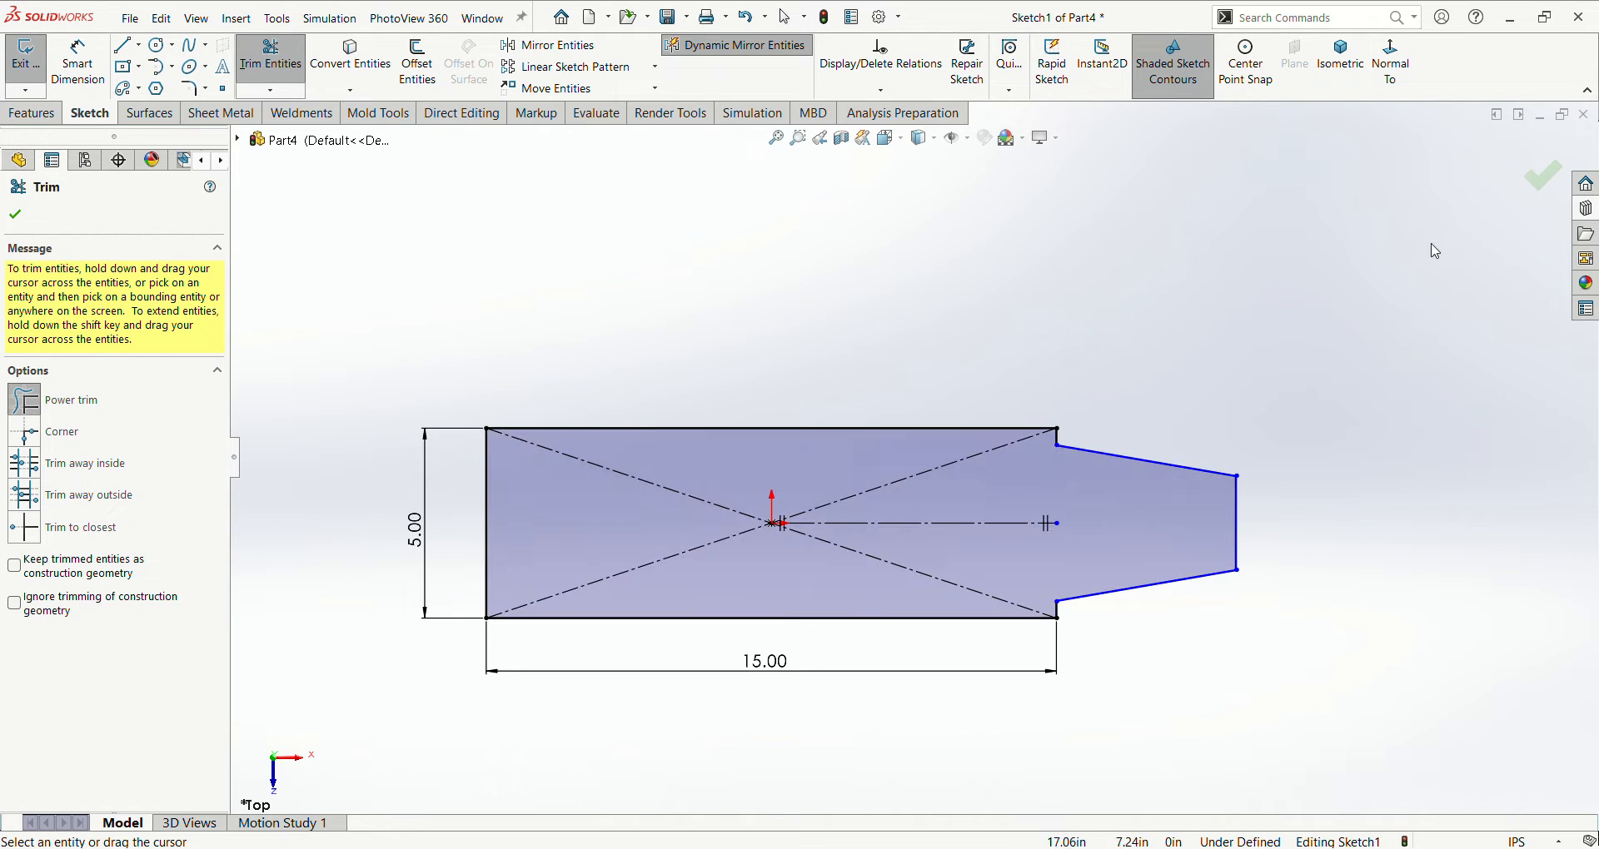
pyautogui.click(1539, 179)
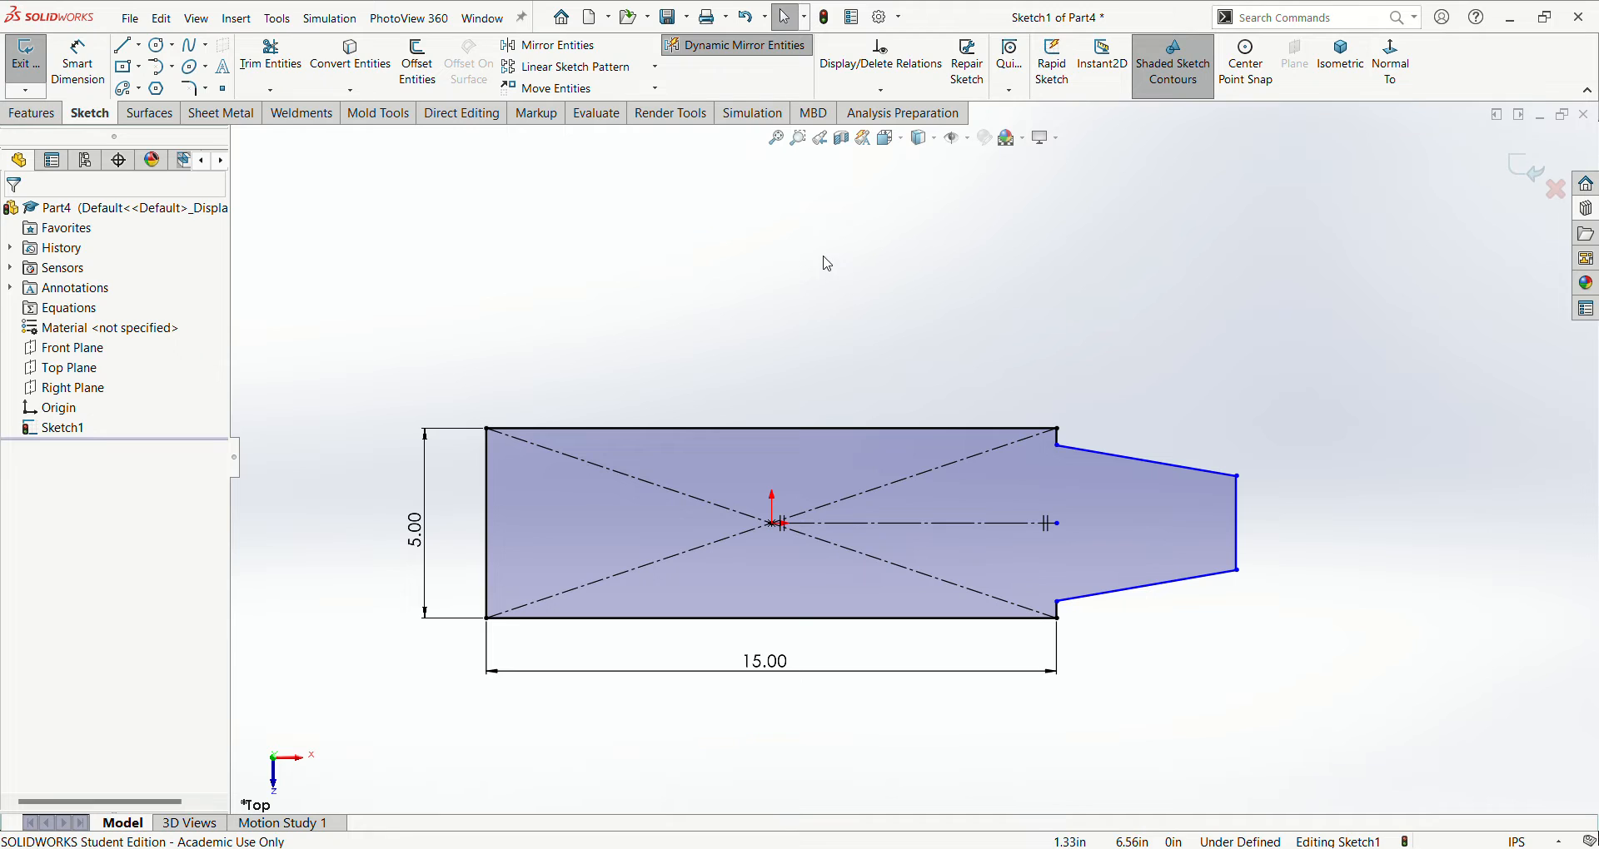
# - Dimension the horizontal distance from the origin to the vertical end line of the tapered section as 12 in
pyautogui.moveTo(822, 258); pyautogui.dragTo(822, 209, button='right')
pyautogui.click(772, 524)
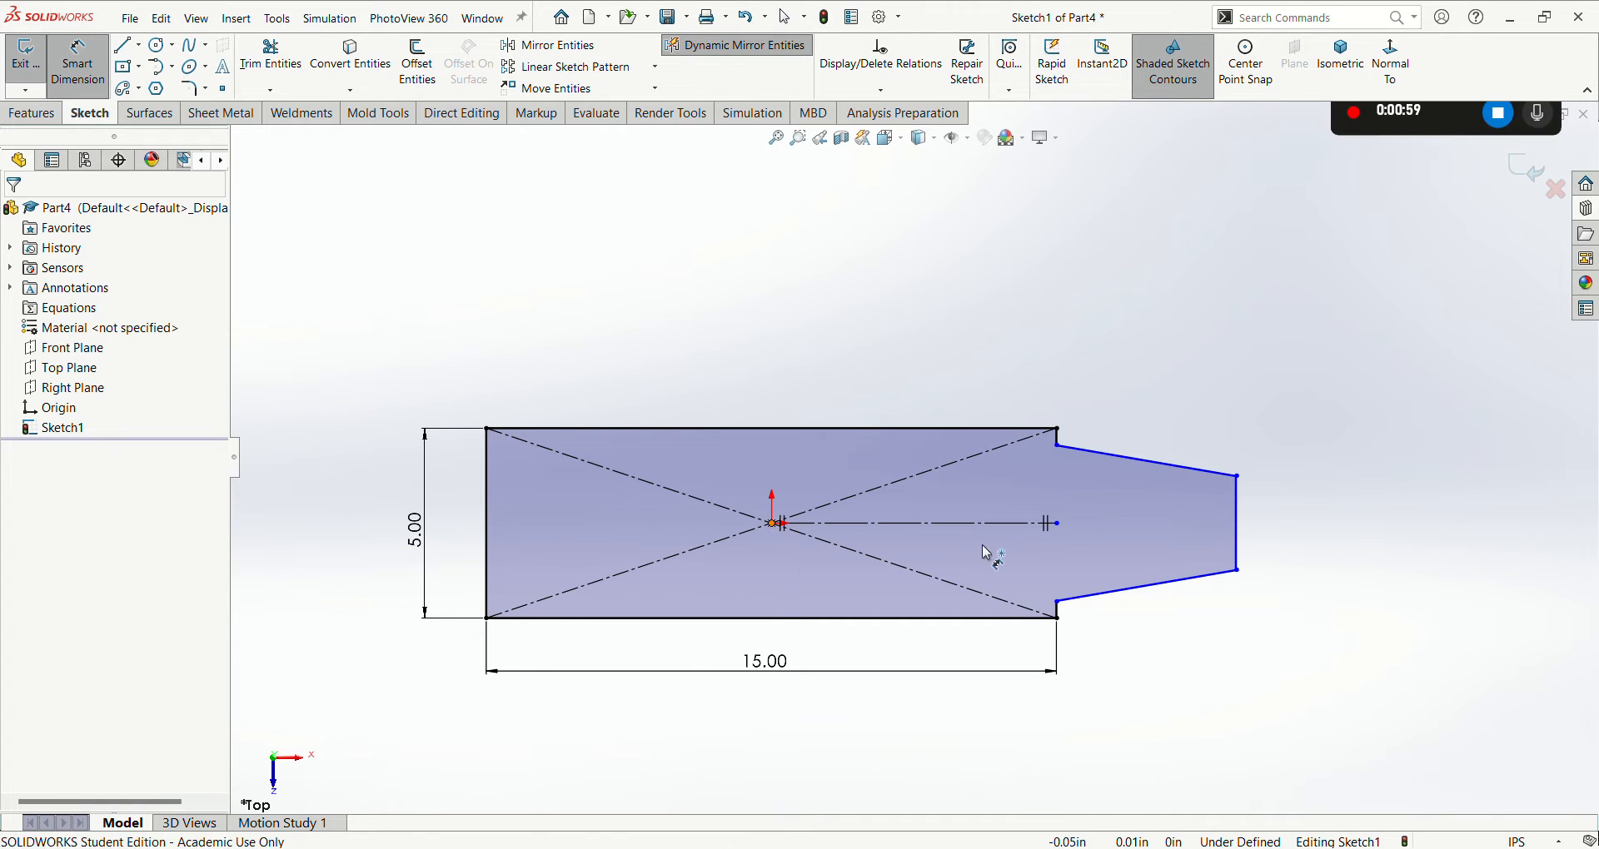
pyautogui.click(1236, 523)
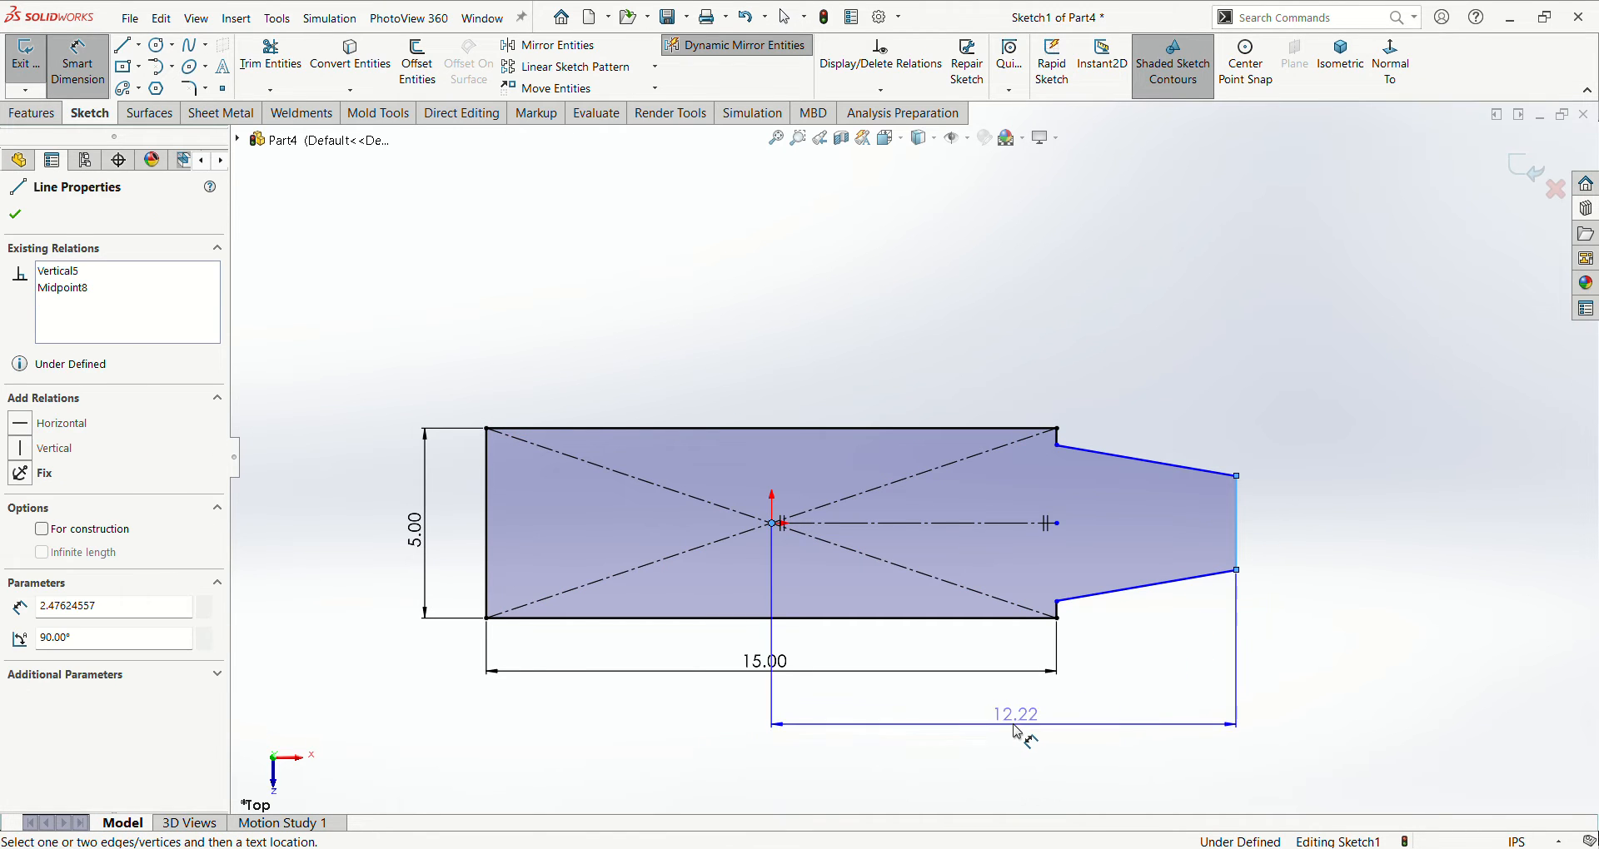
pyautogui.click(1017, 733)
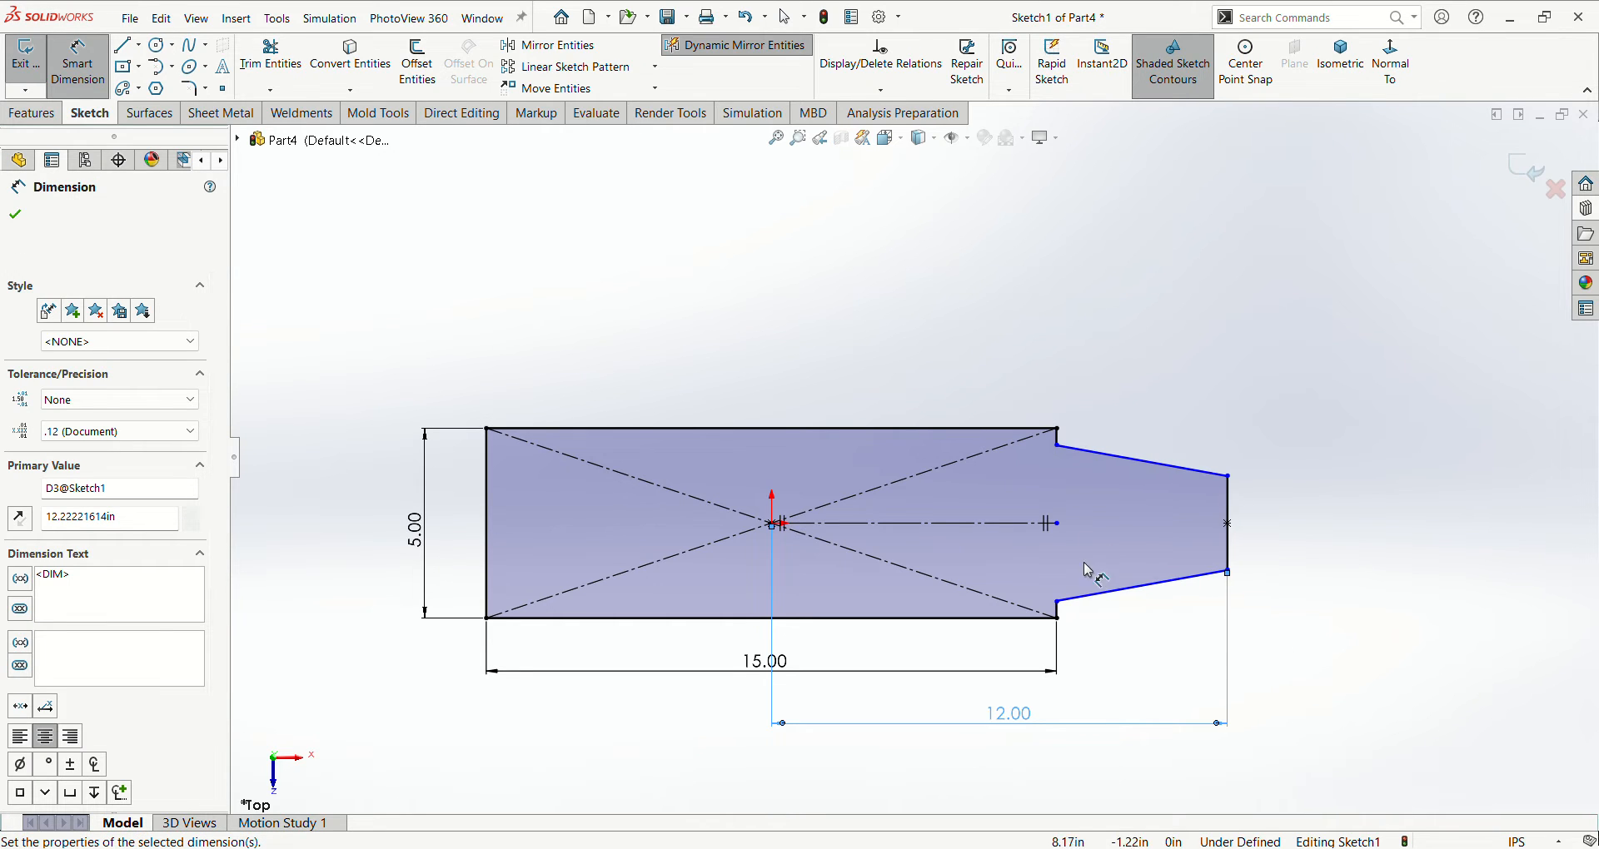
# - Dimension the angle between the rectangle's bottom edge and the lower tapered line as 11°
pyautogui.scroll(-3, 1096, 516)
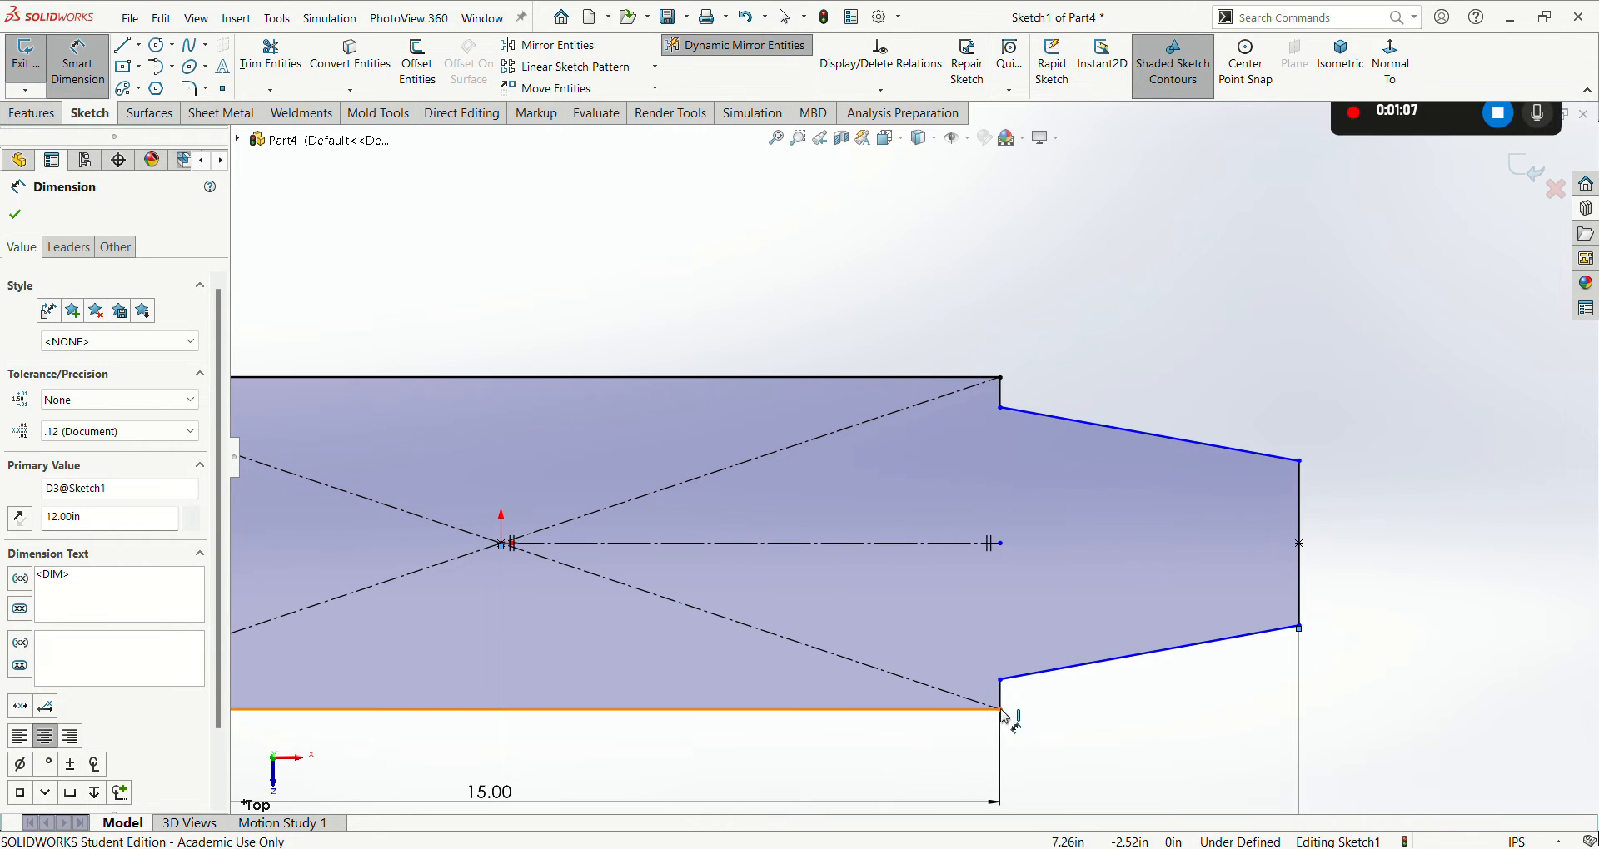
pyautogui.click(1043, 684)
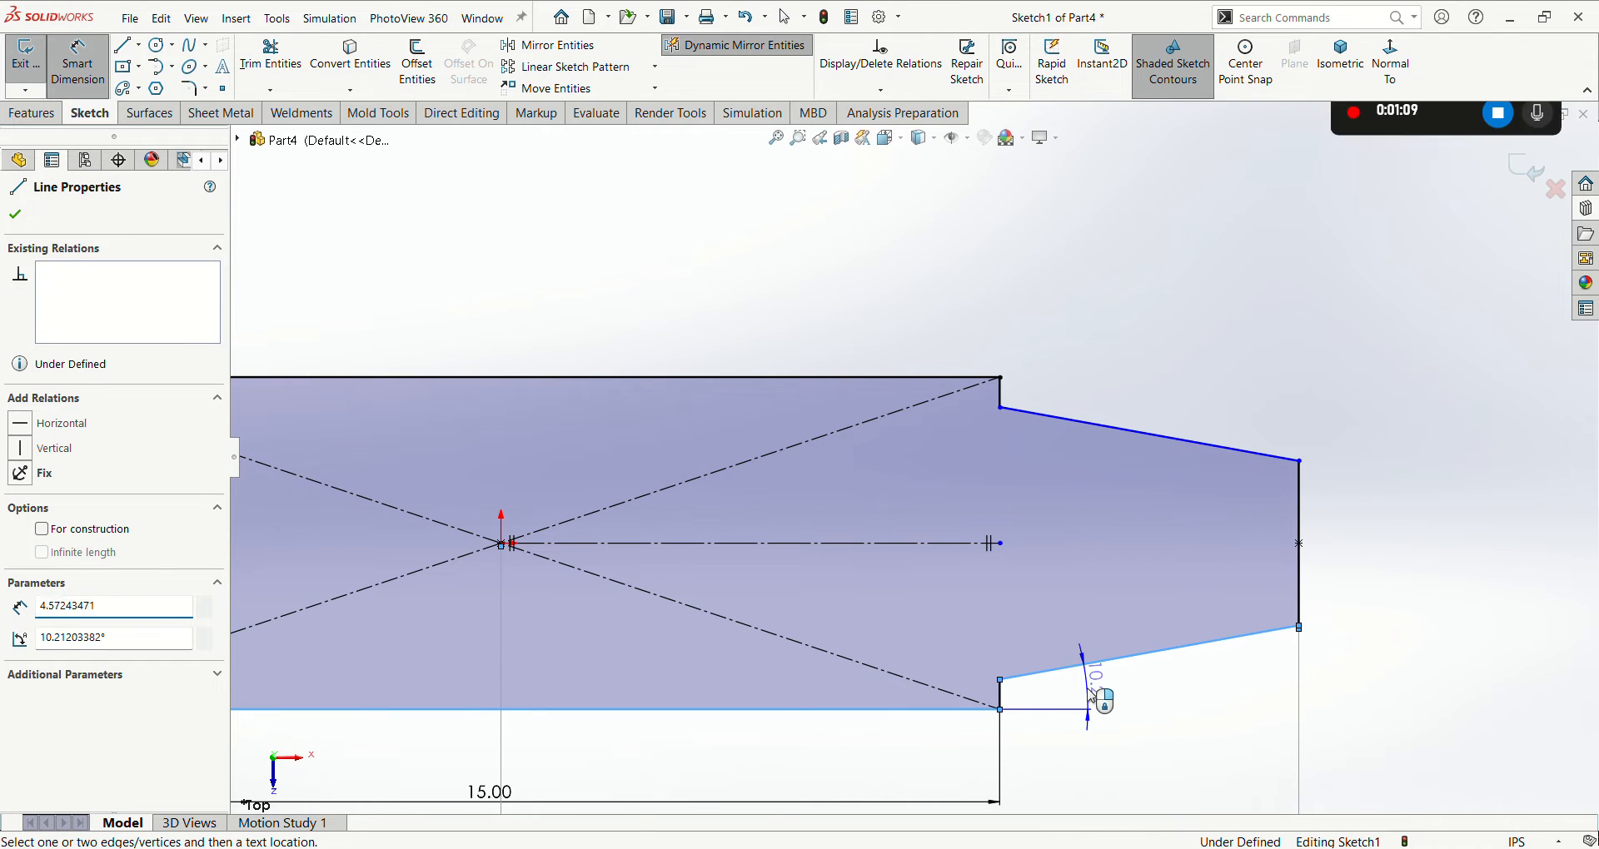
pyautogui.click(1091, 696)
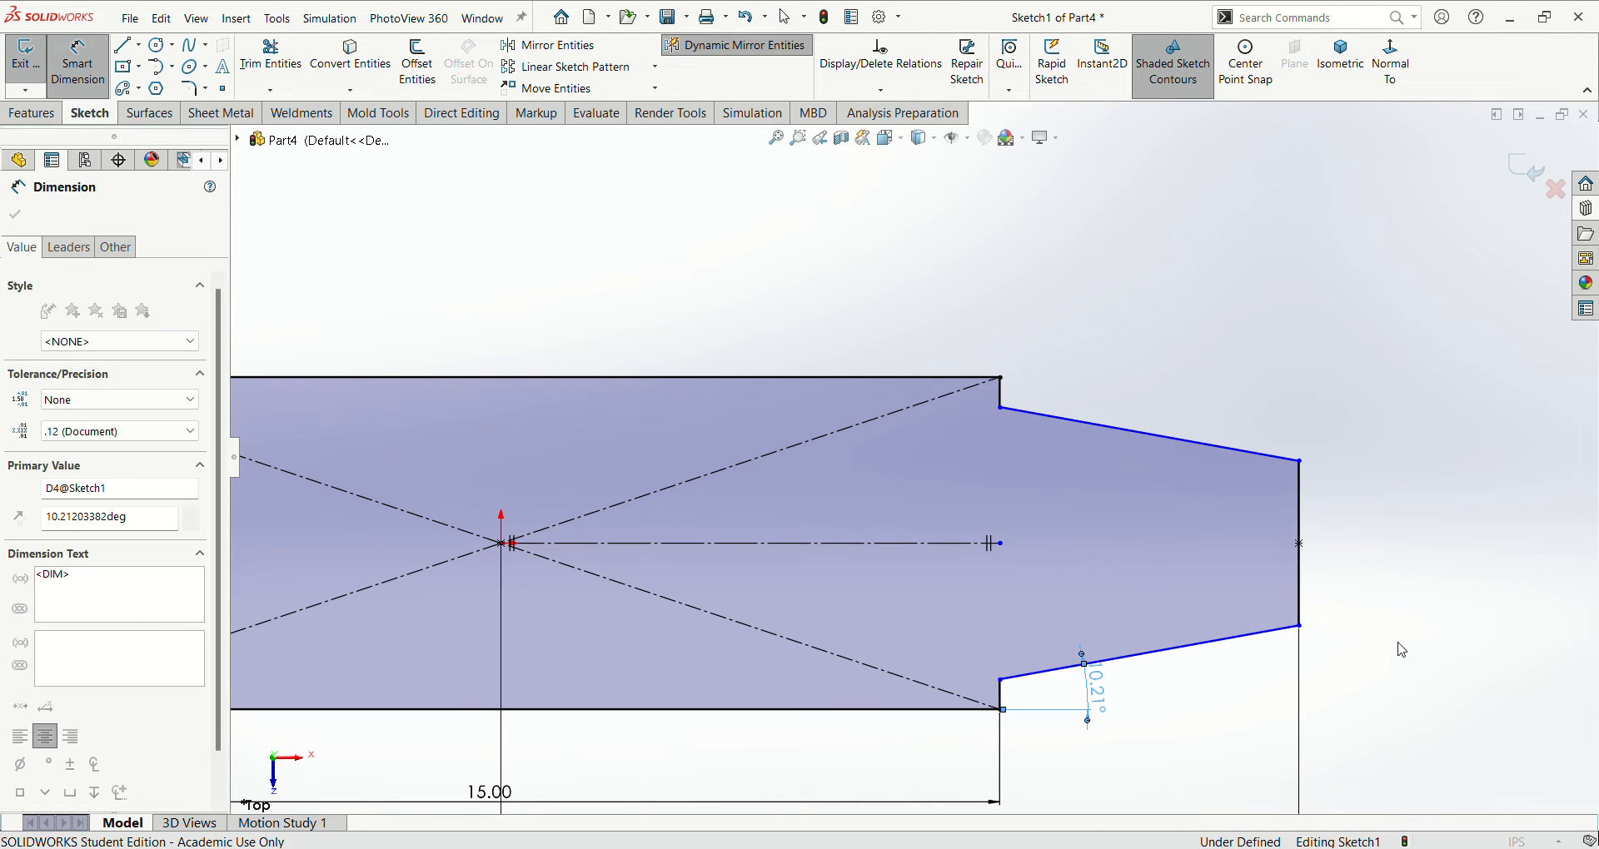
pyautogui.write('11')
pyautogui.press('Return')
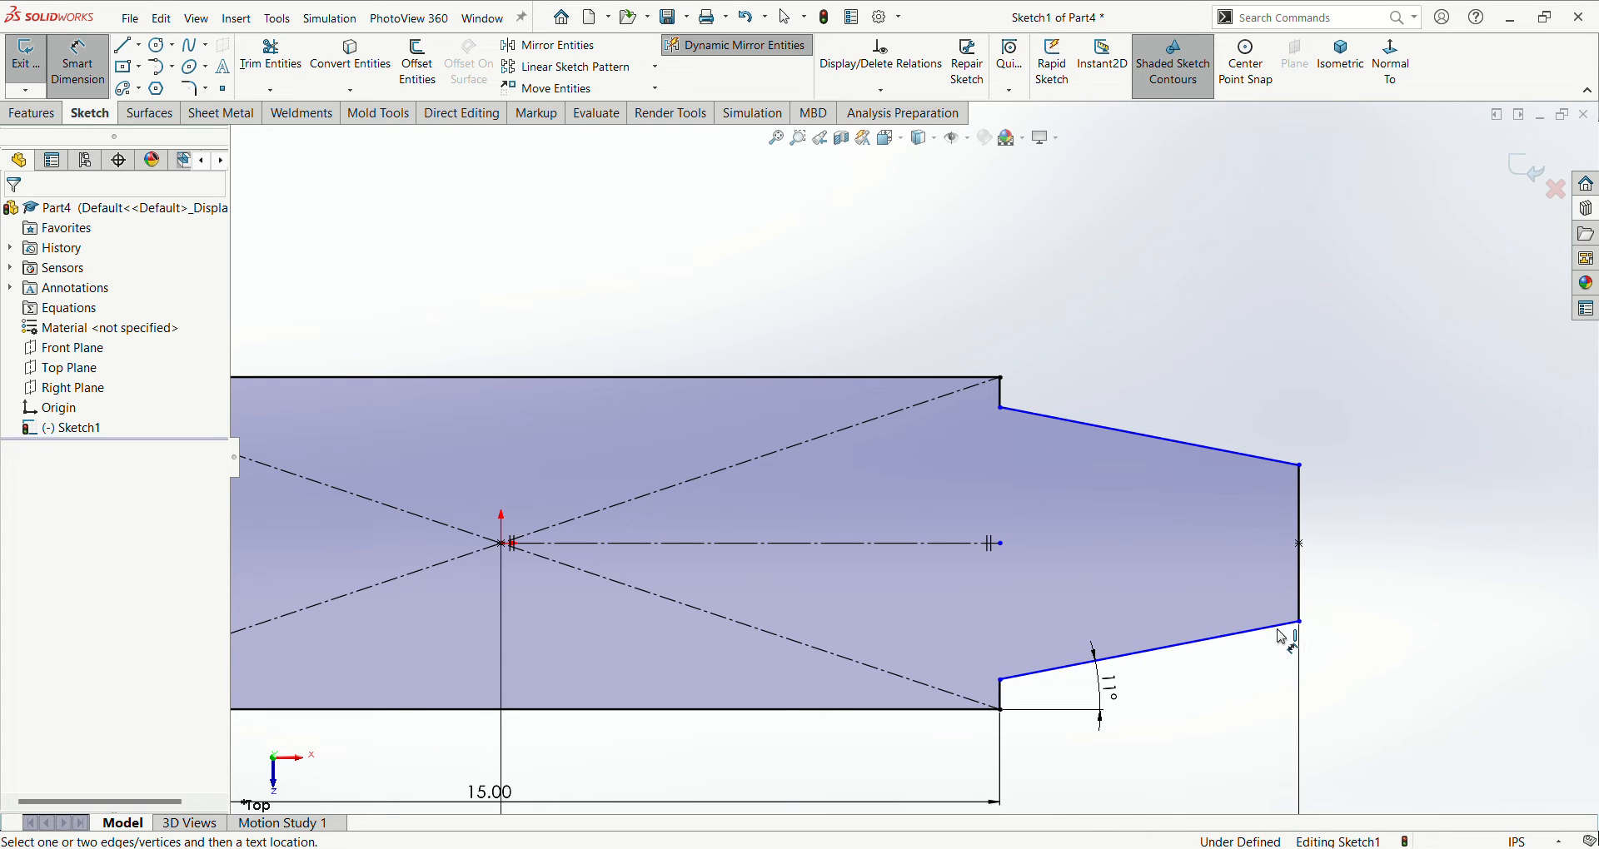
# - Extend the construction centerline to the midpoint of the tapered section's vertical end line
pyautogui.press('Escape')
pyautogui.moveTo(999, 544); pyautogui.dragTo(1299, 545)
pyautogui.click(1333, 709)
# - Dimension the vertical distance between the rectangle's lower right corner and the lower corner of the tapered end as 1.3 in
pyautogui.scroll(1, 1238, 678)
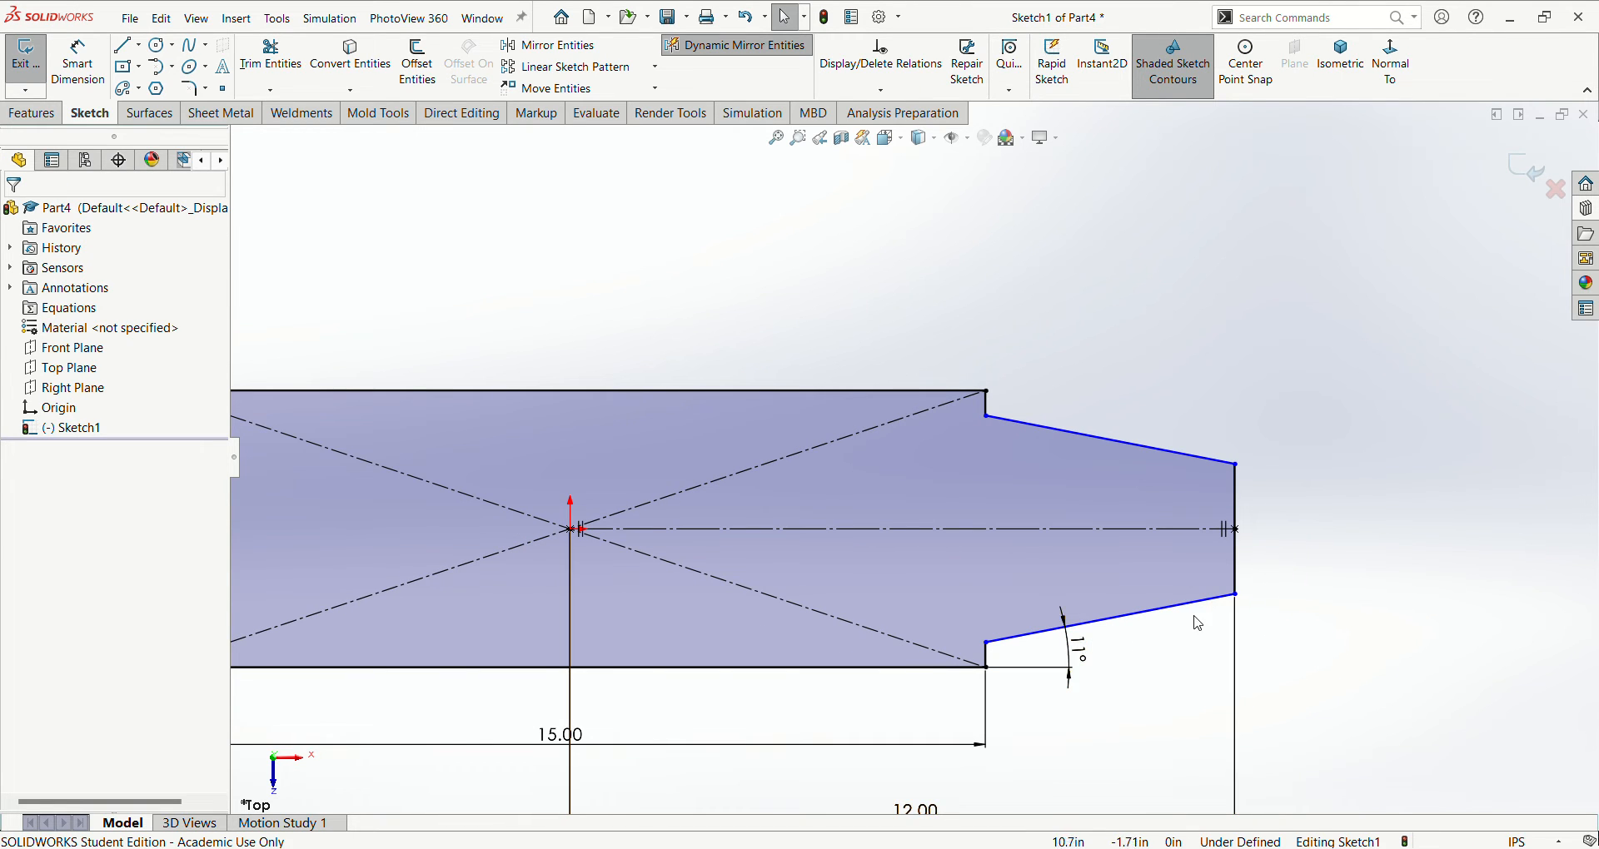
pyautogui.moveTo(1293, 506); pyautogui.dragTo(1293, 454, button='right')
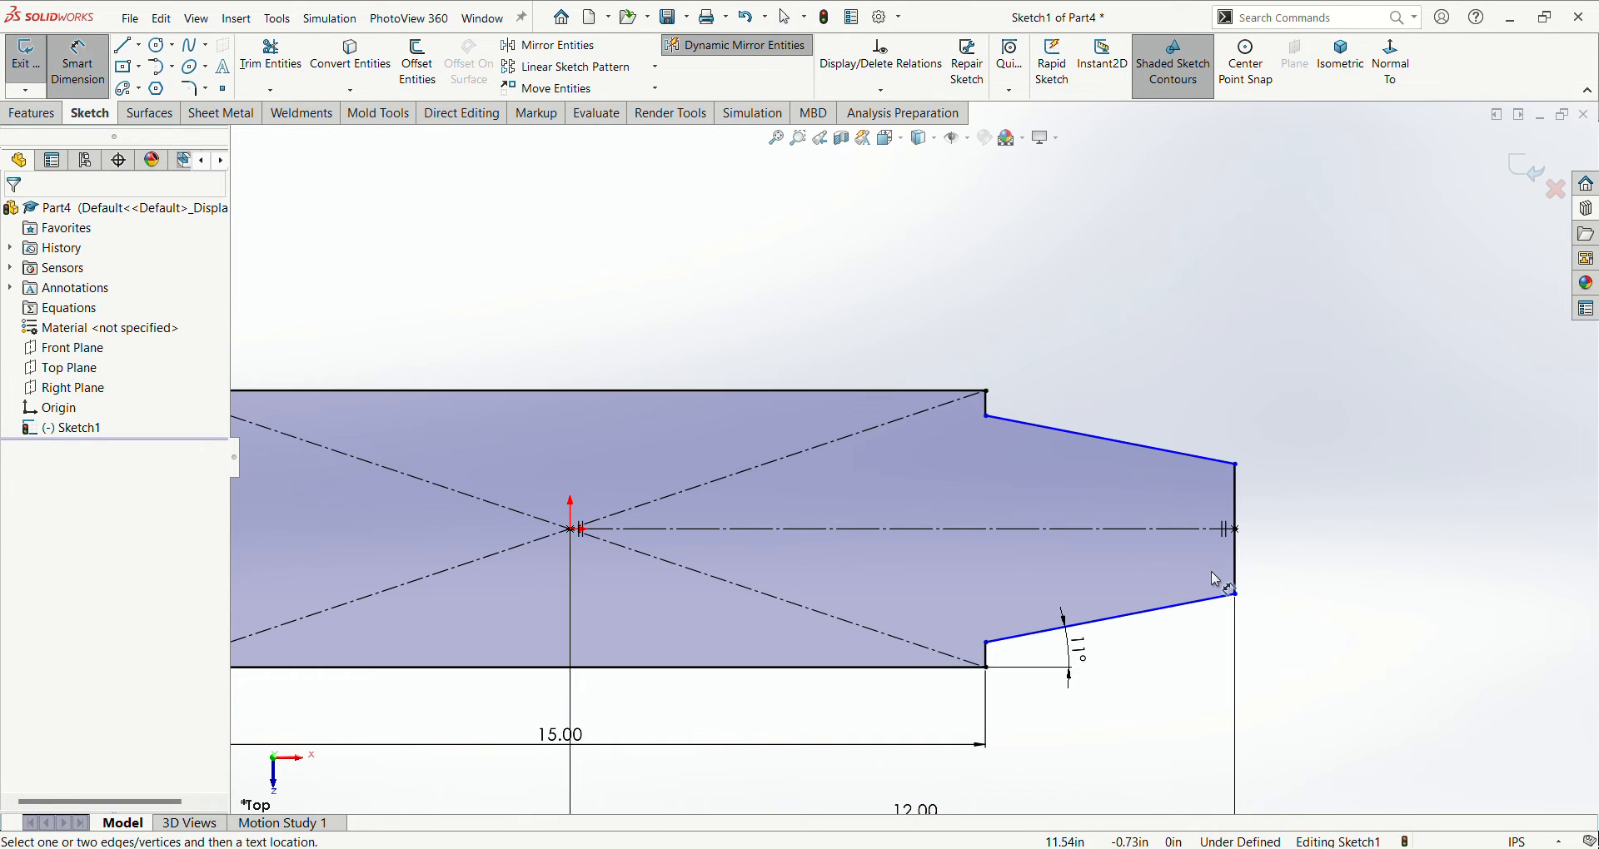
pyautogui.click(1235, 594)
pyautogui.click(986, 668)
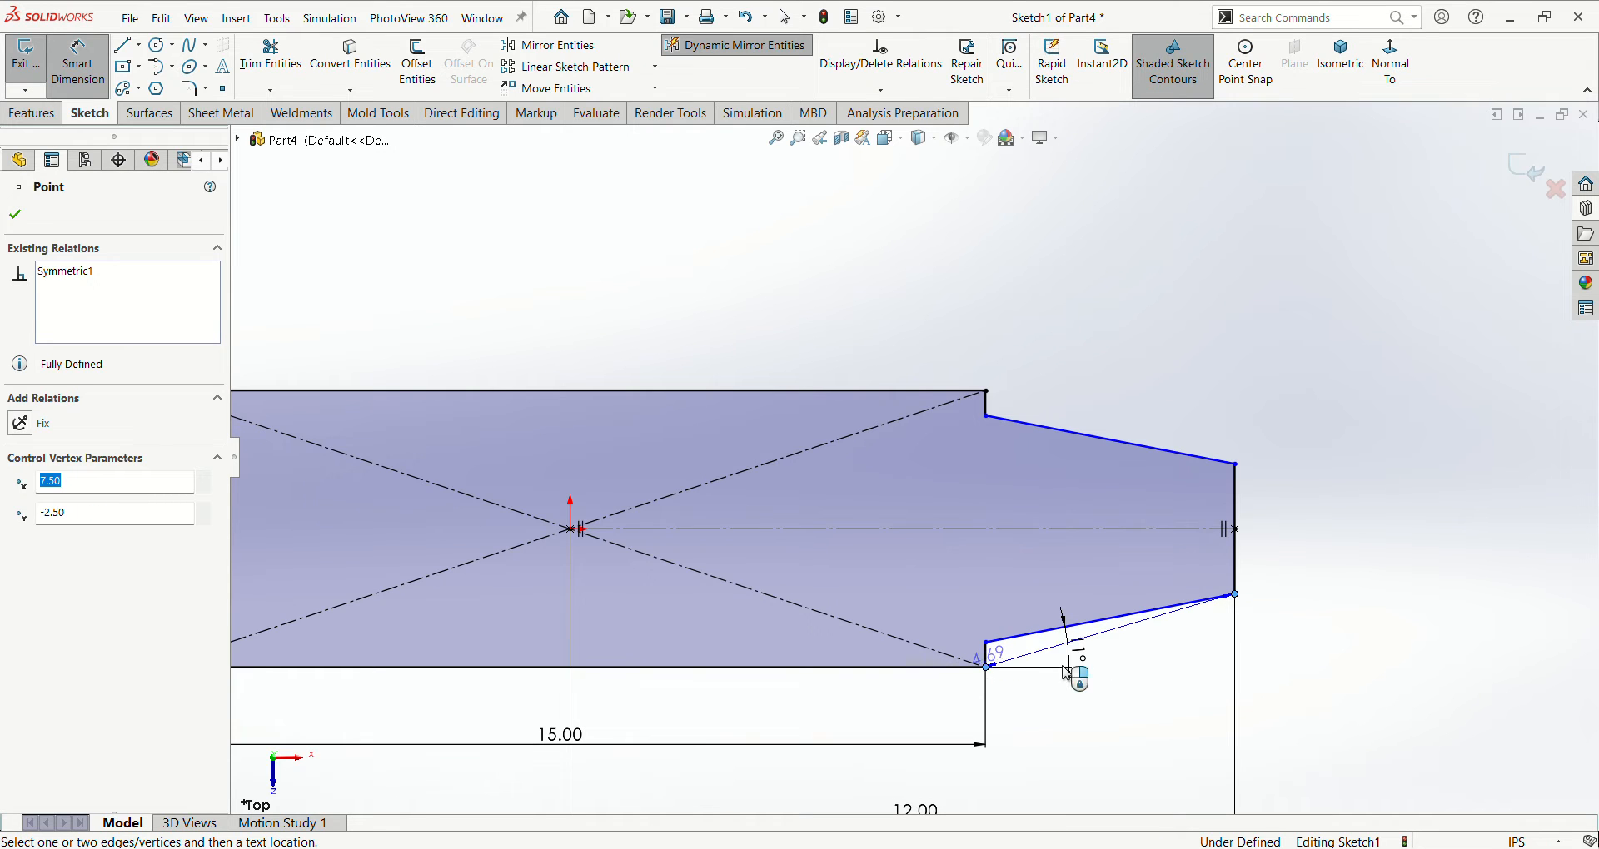
pyautogui.click(1288, 636)
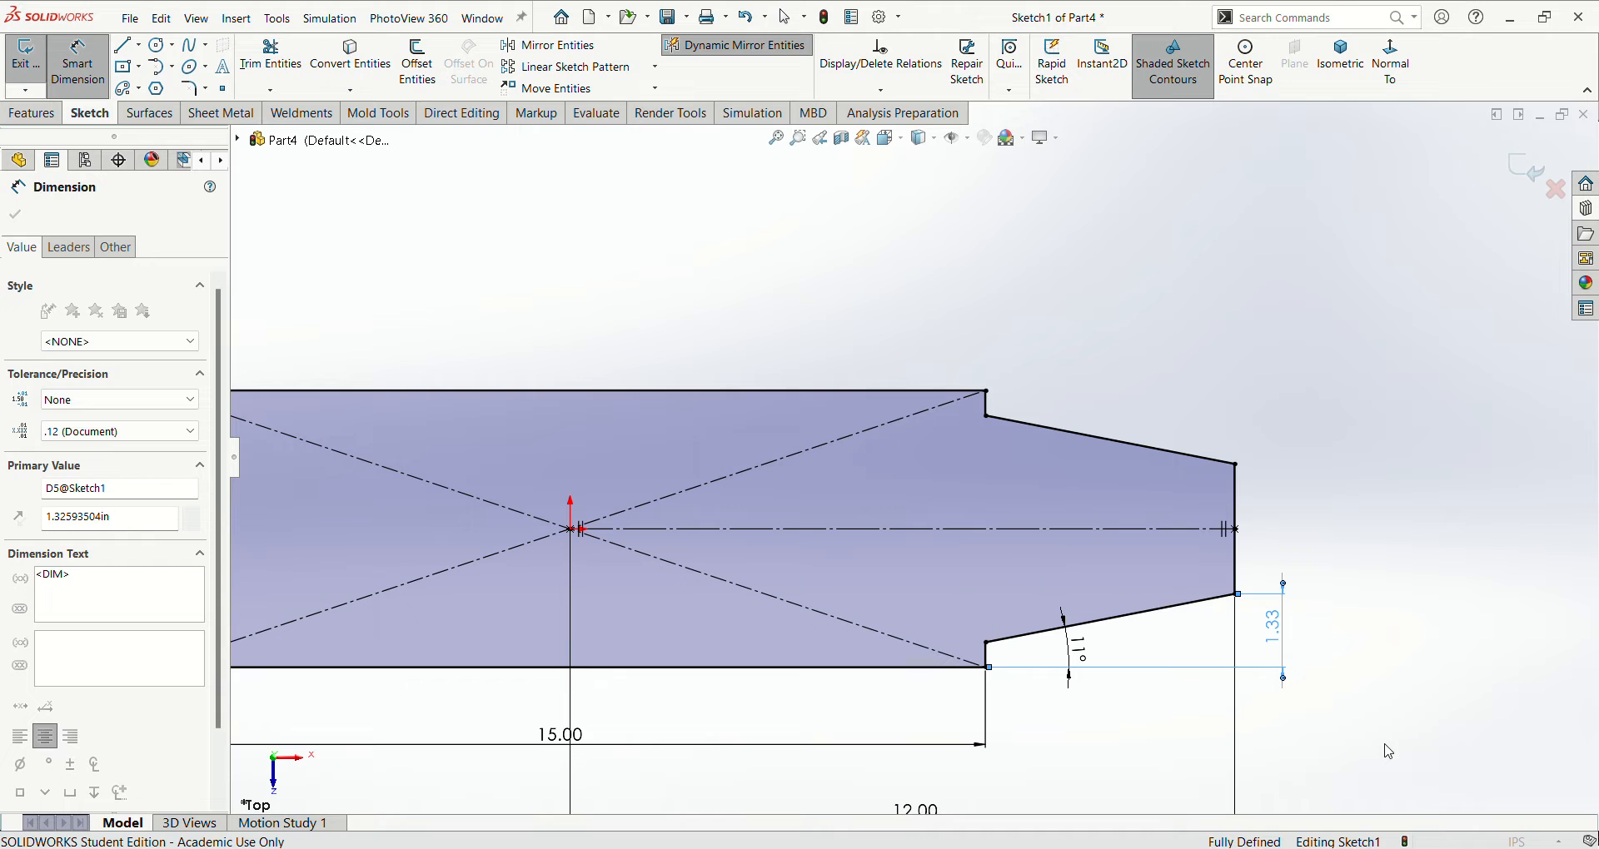
pyautogui.write('1.3')
pyautogui.press('Return')
# - Set the rectangle's width dimension to 20 in
pyautogui.scroll(5, 1106, 548)
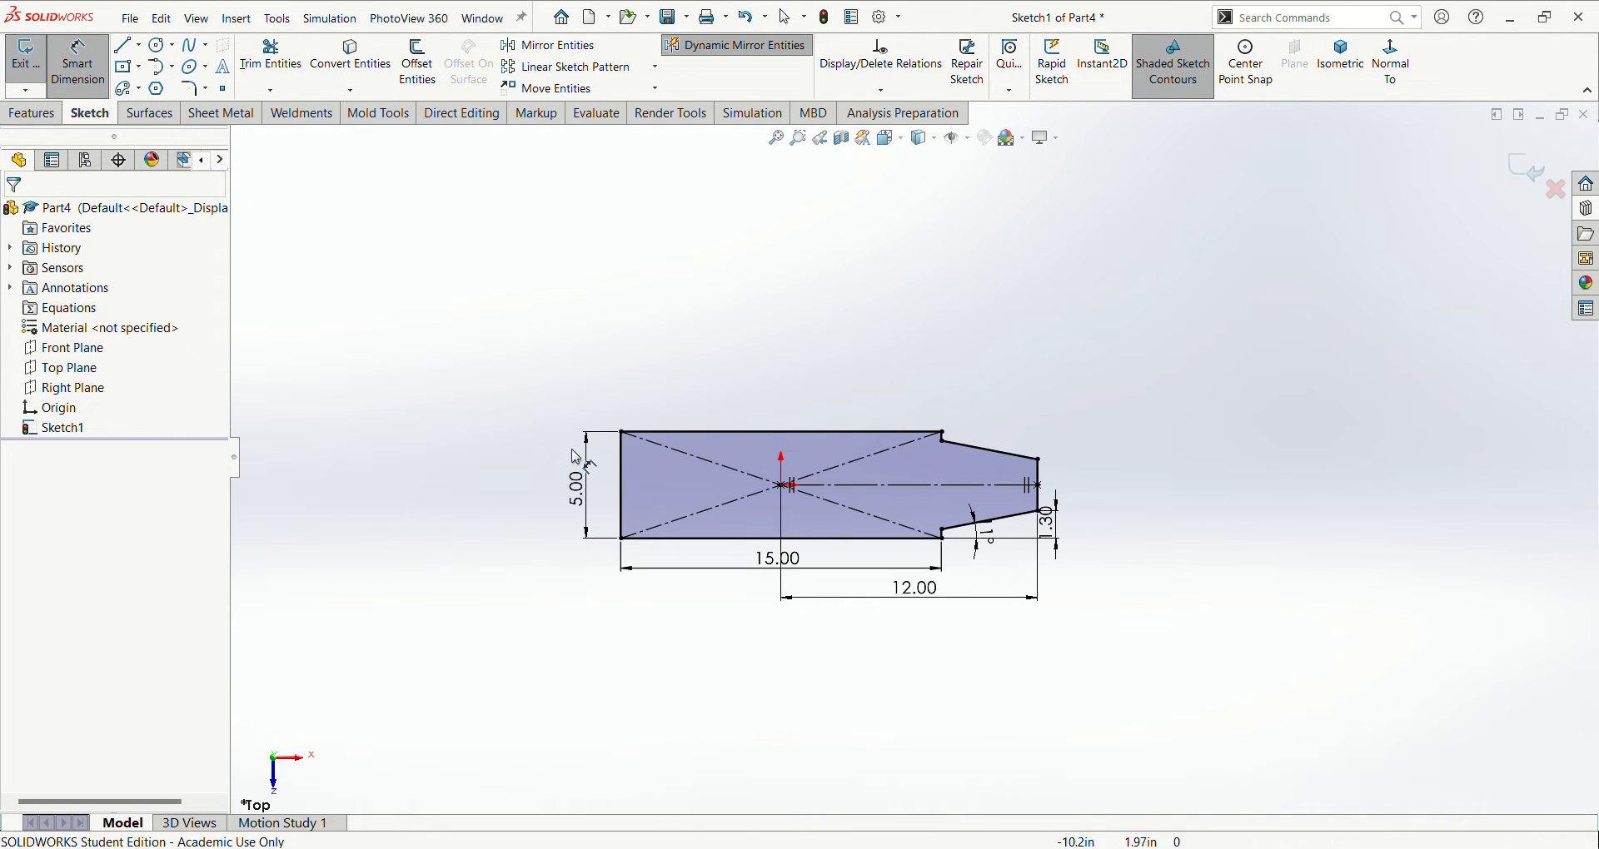
pyautogui.click(776, 575)
pyautogui.doubleClick(774, 571)
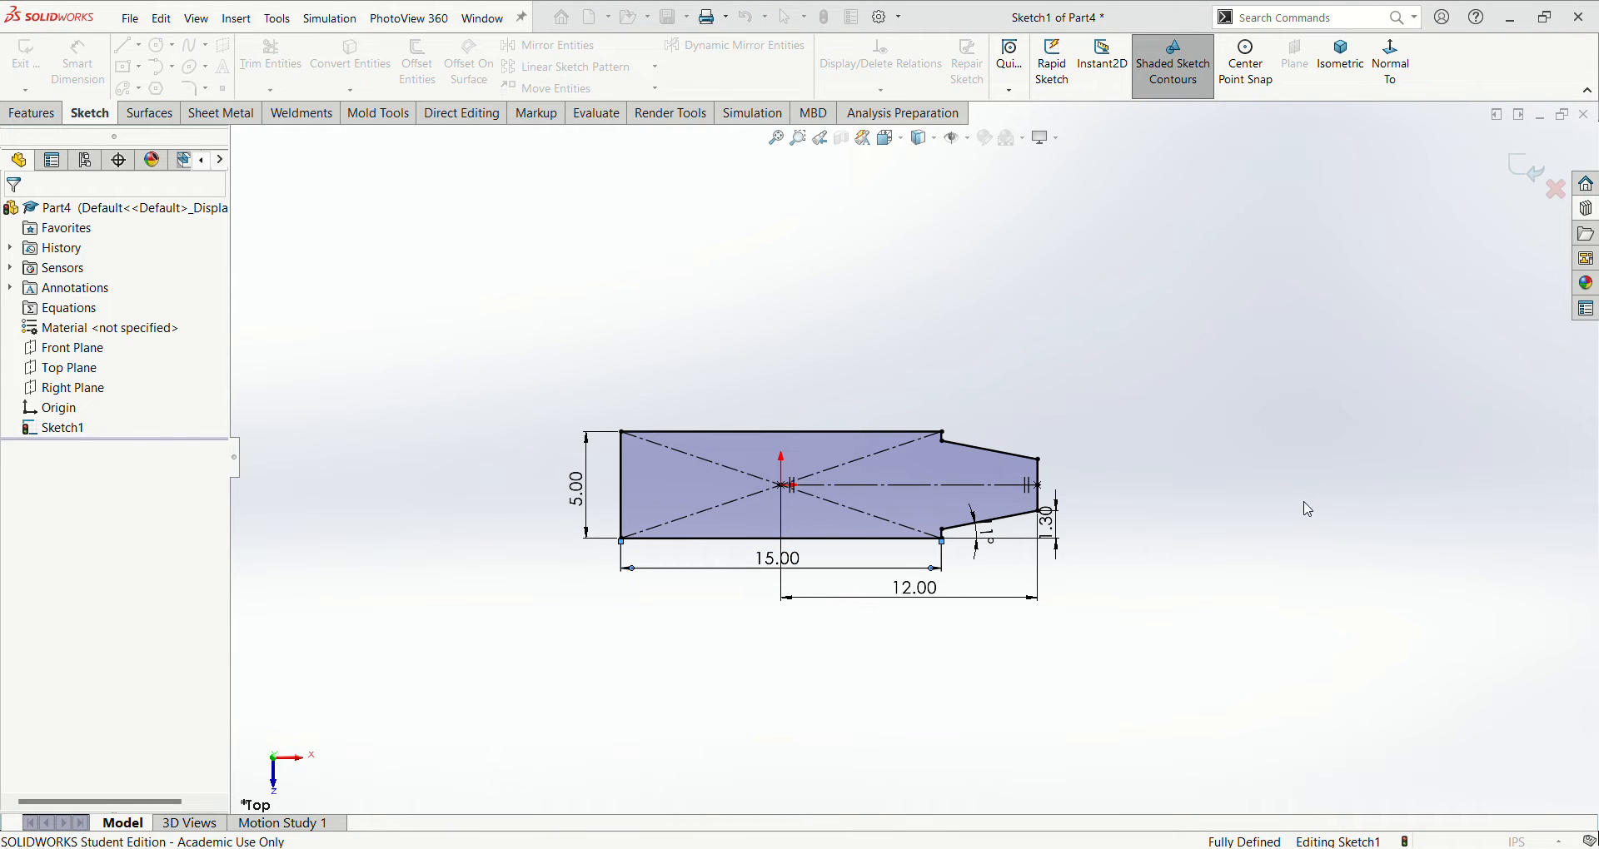
pyautogui.write('20')
pyautogui.press('Return')
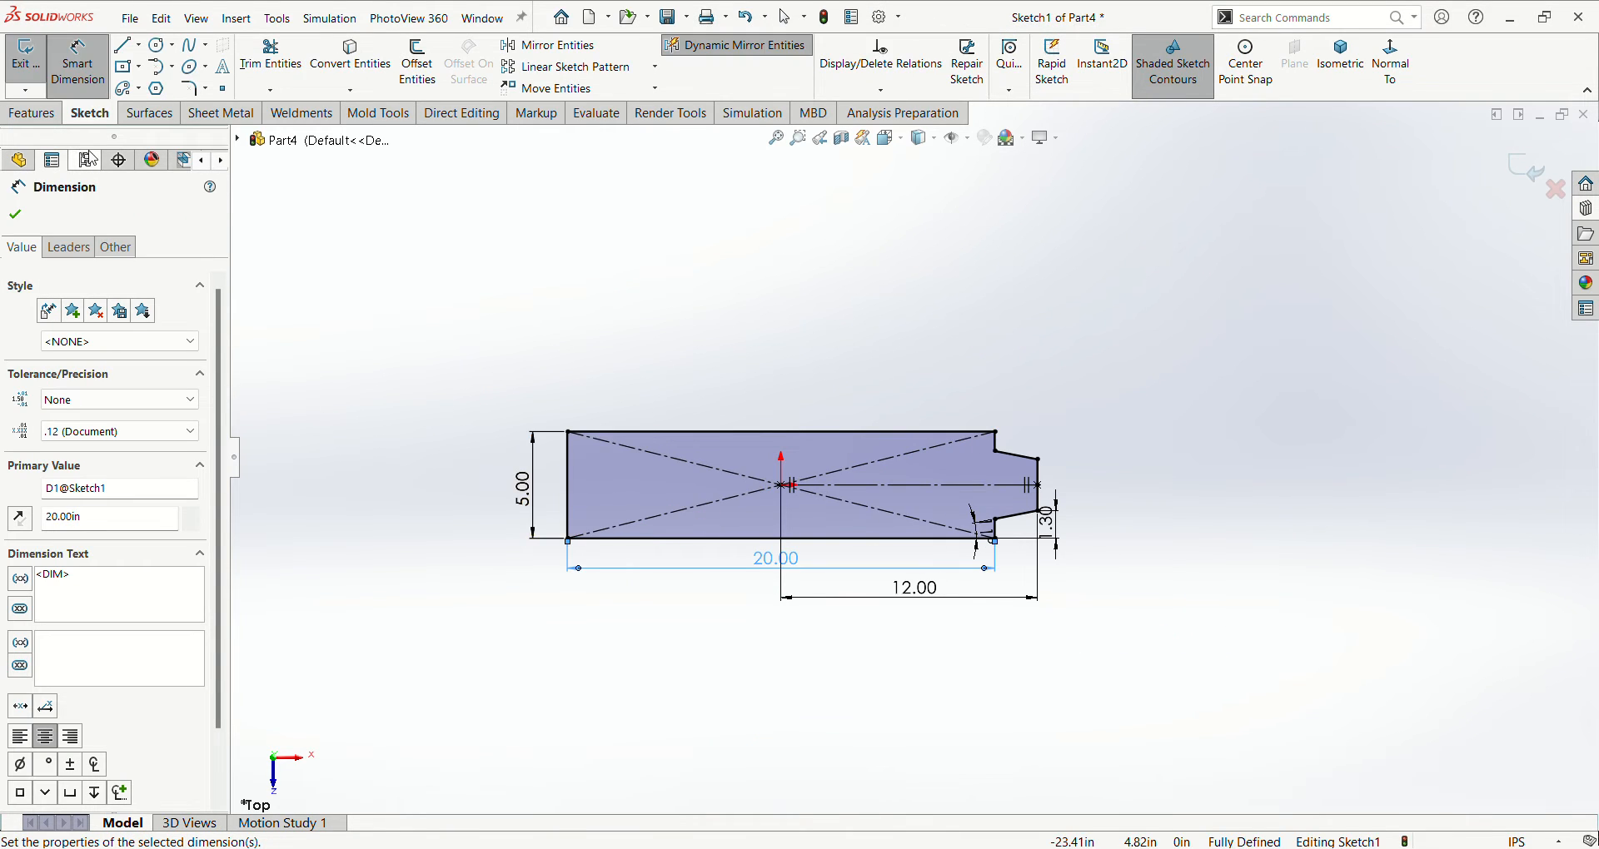
# - Create a Base Flange from the sketch using the sample steel gauge table at 18 Gauge
pyautogui.scroll(-3, 1010, 572)
pyautogui.press('Escape')
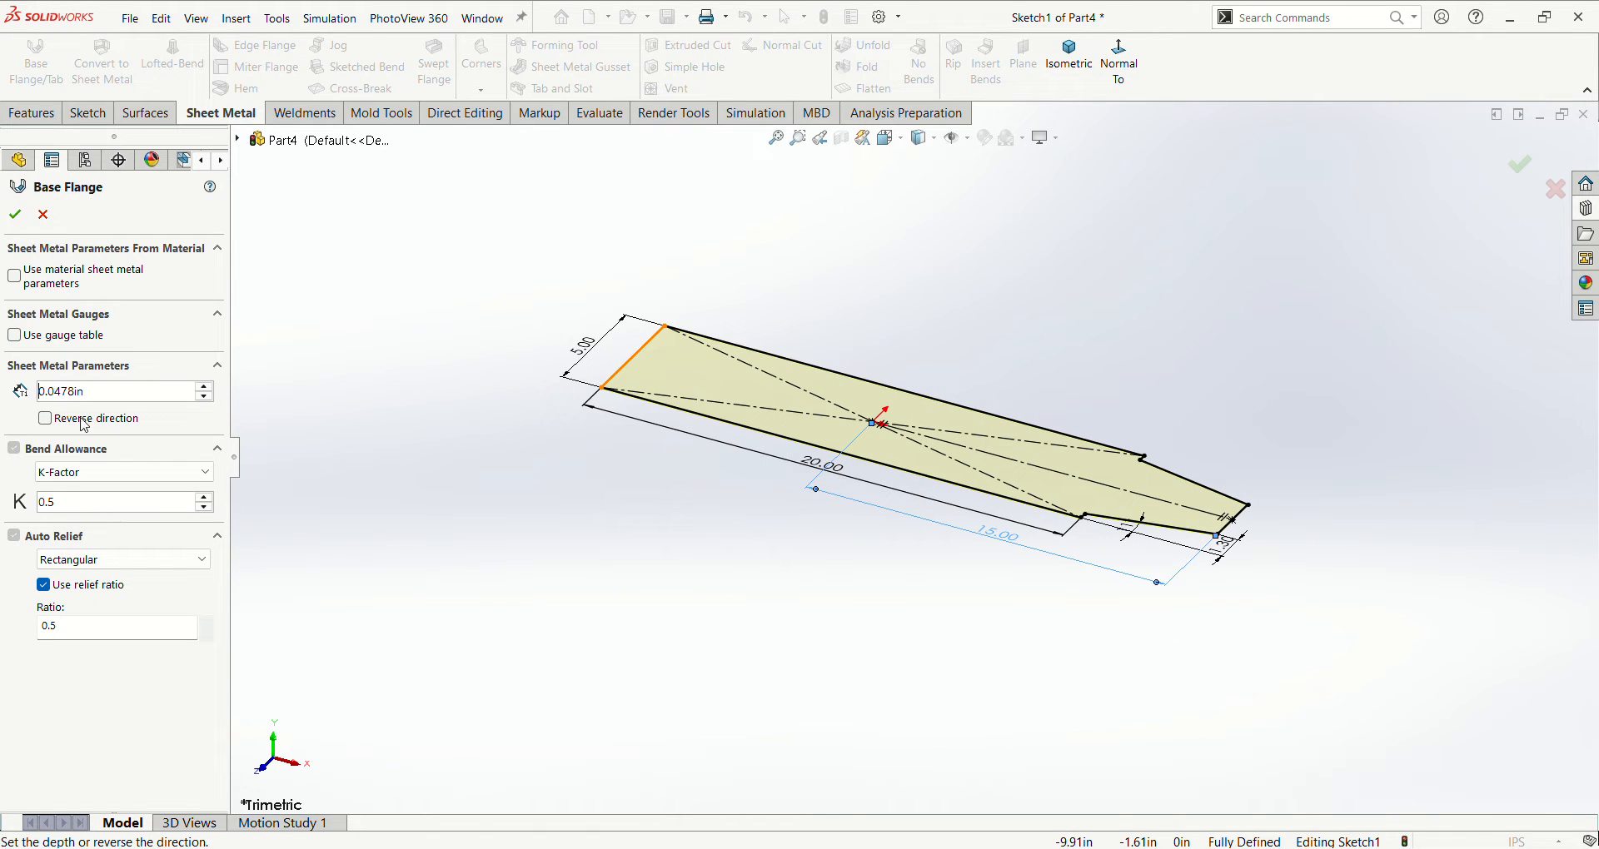
pyautogui.click(26, 339)
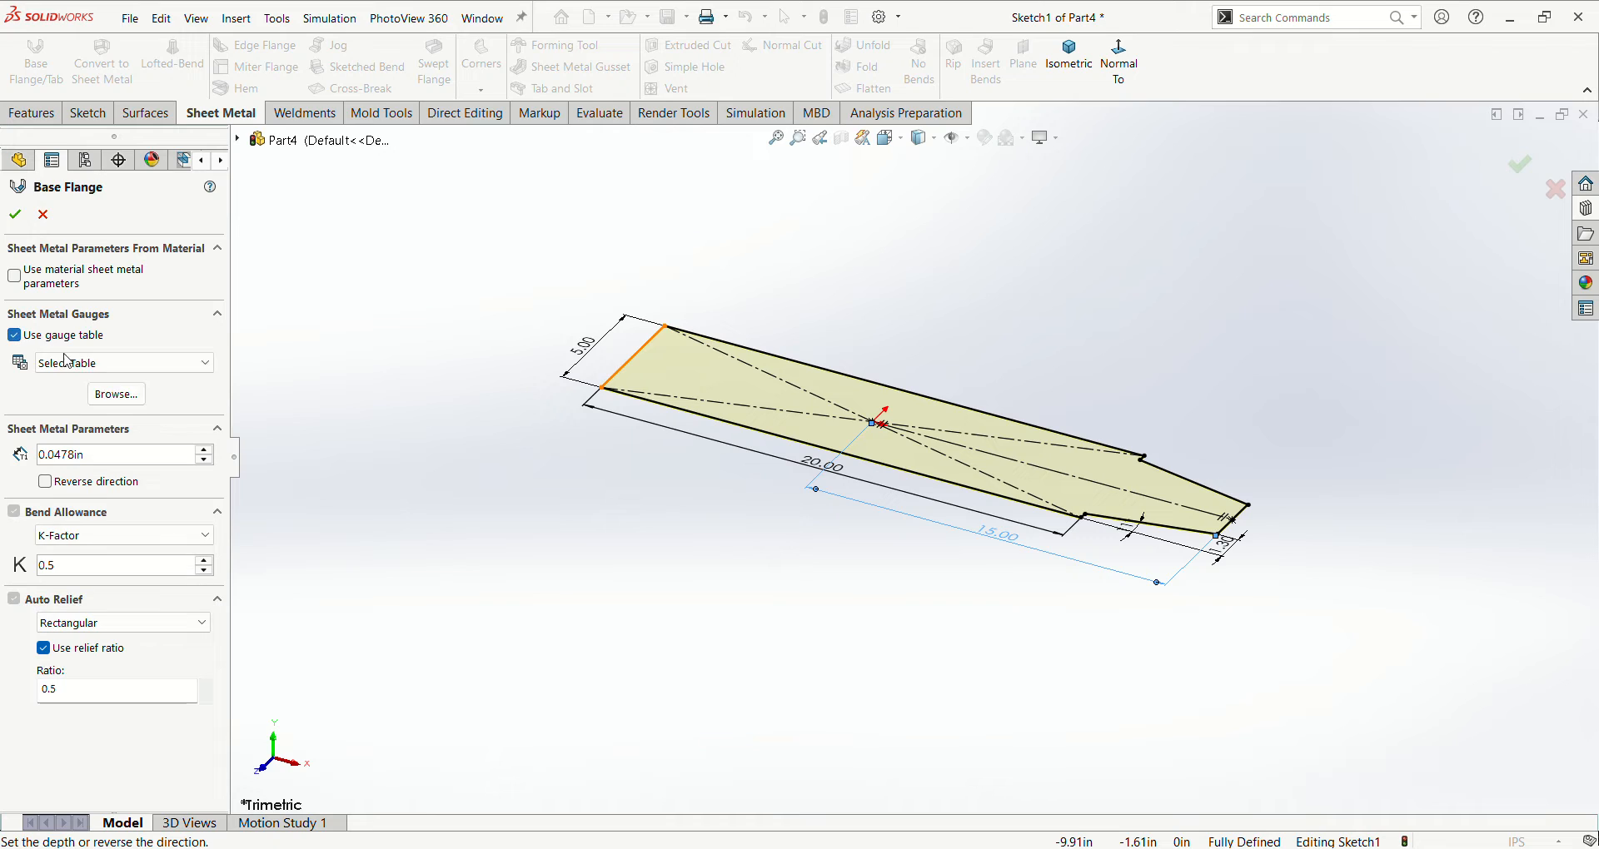
pyautogui.click(175, 364)
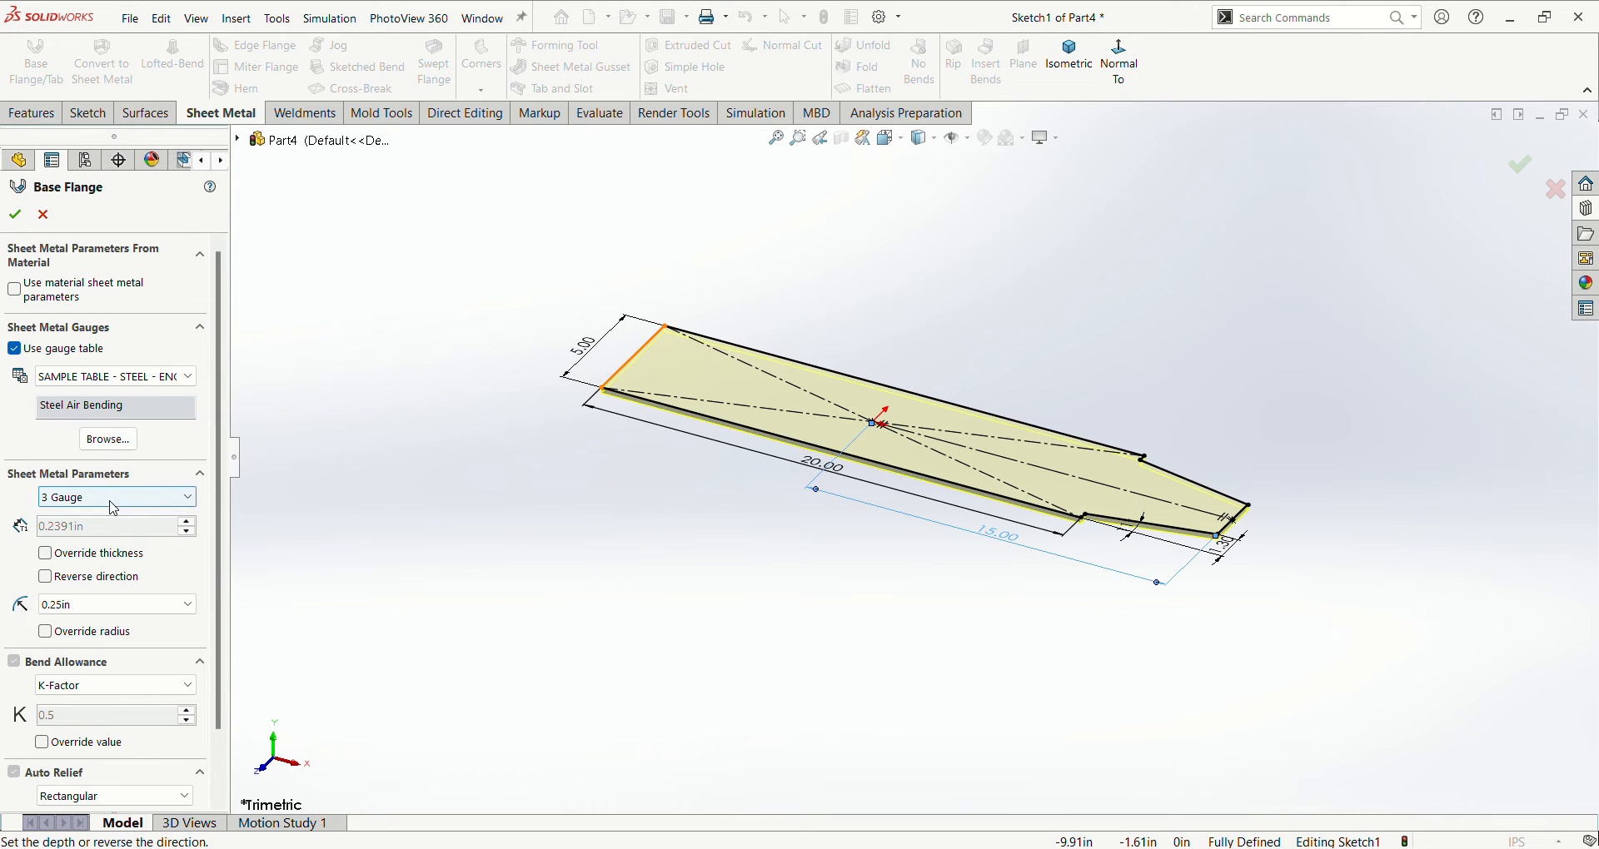
pyautogui.click(80, 723)
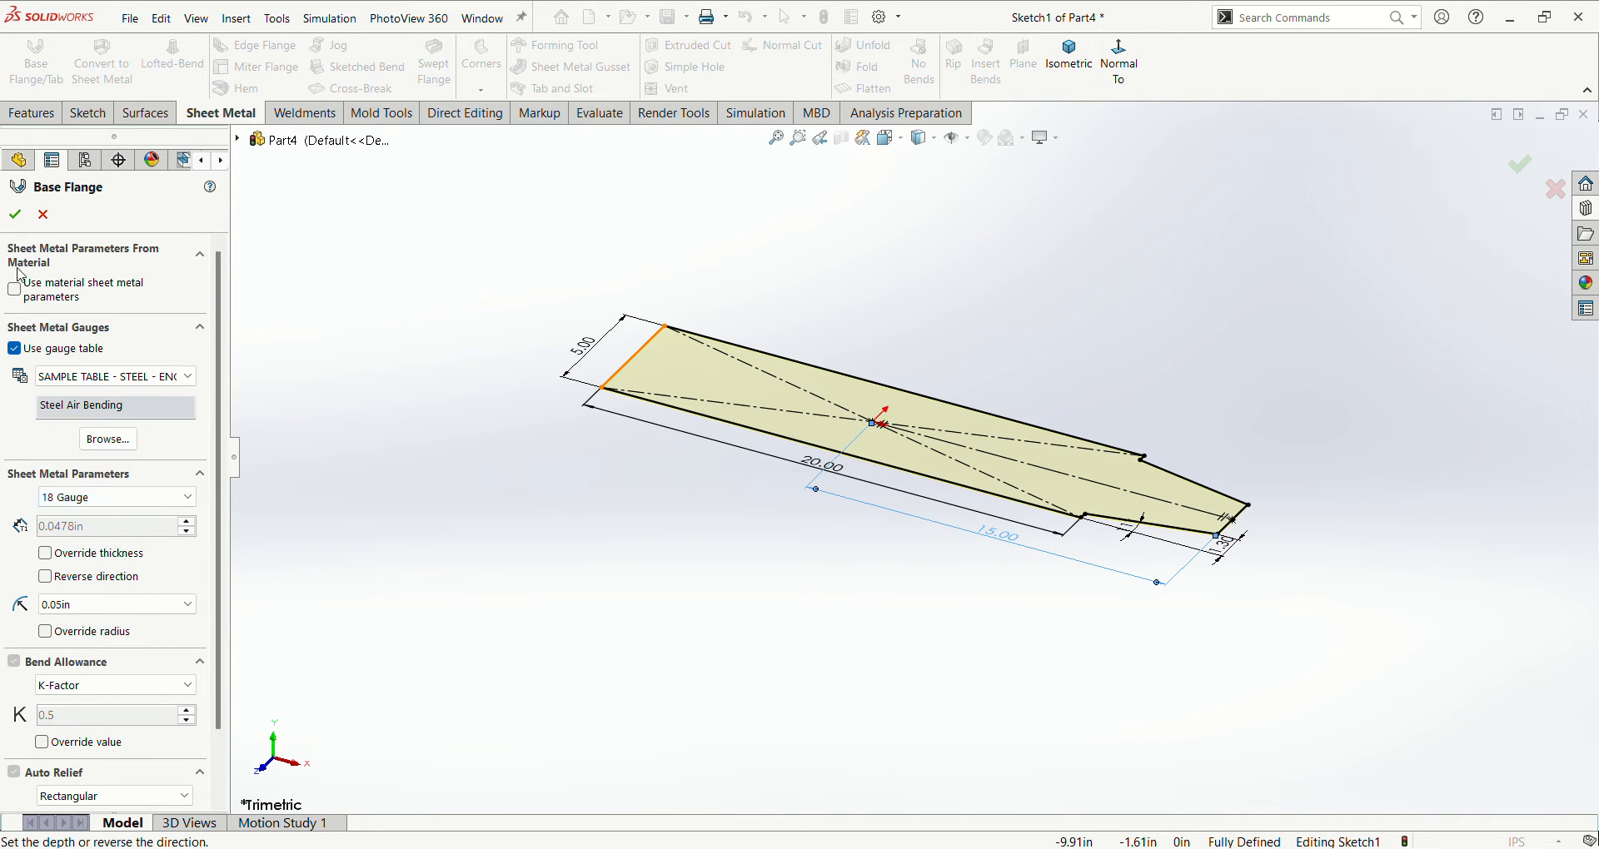
pyautogui.click(15, 216)
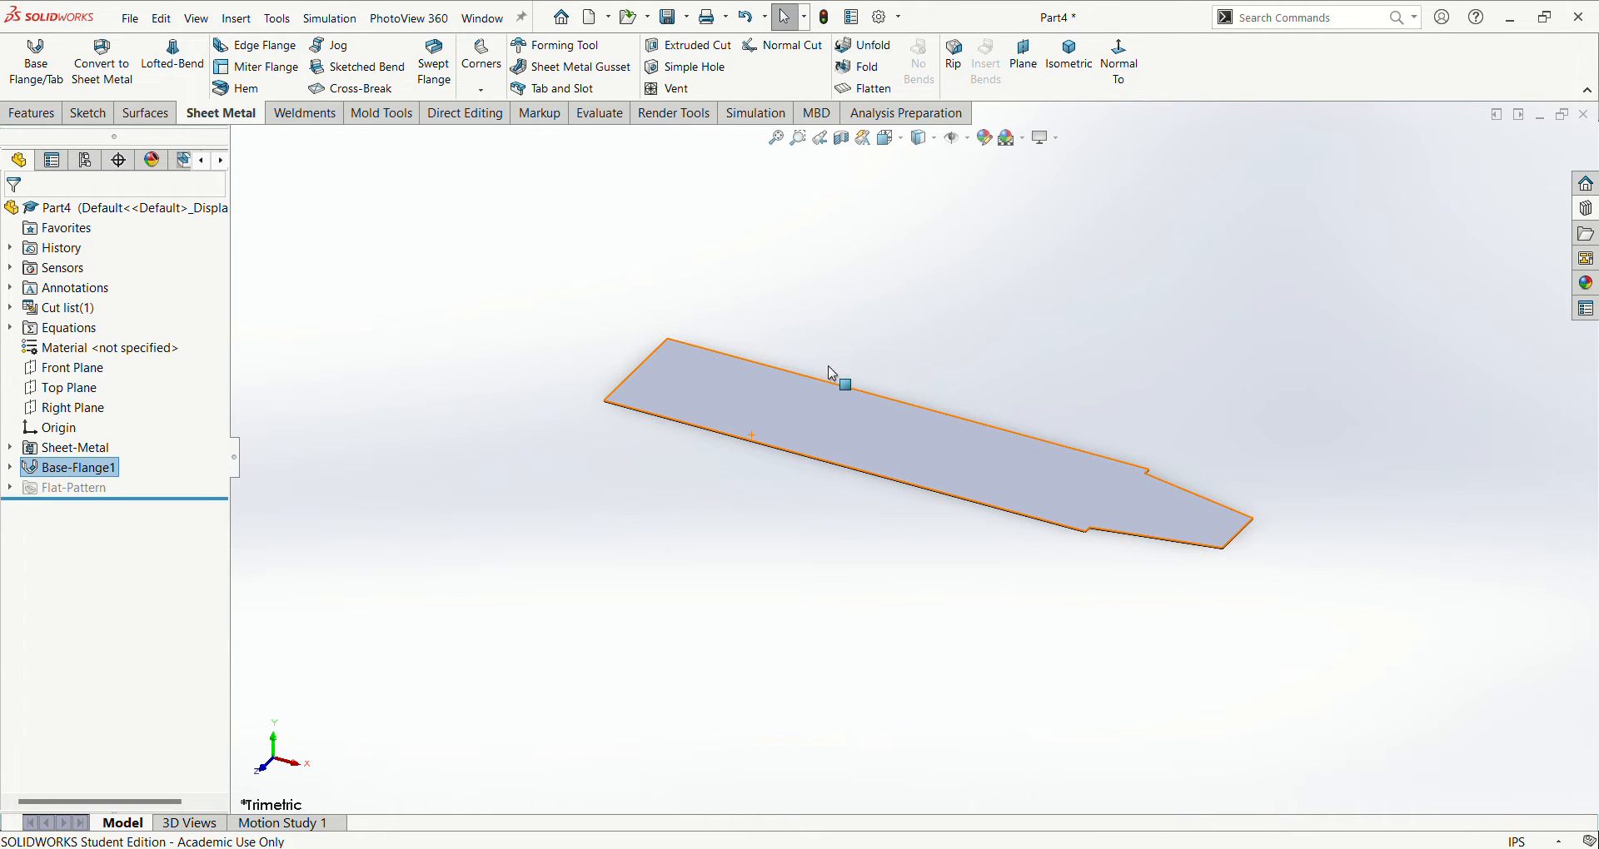
# - On the plate's top face, sketch a vertical line across the full width, about 3 in from the square end
pyautogui.scroll(-2, 1006, 391)
pyautogui.scroll(1, 997, 407)
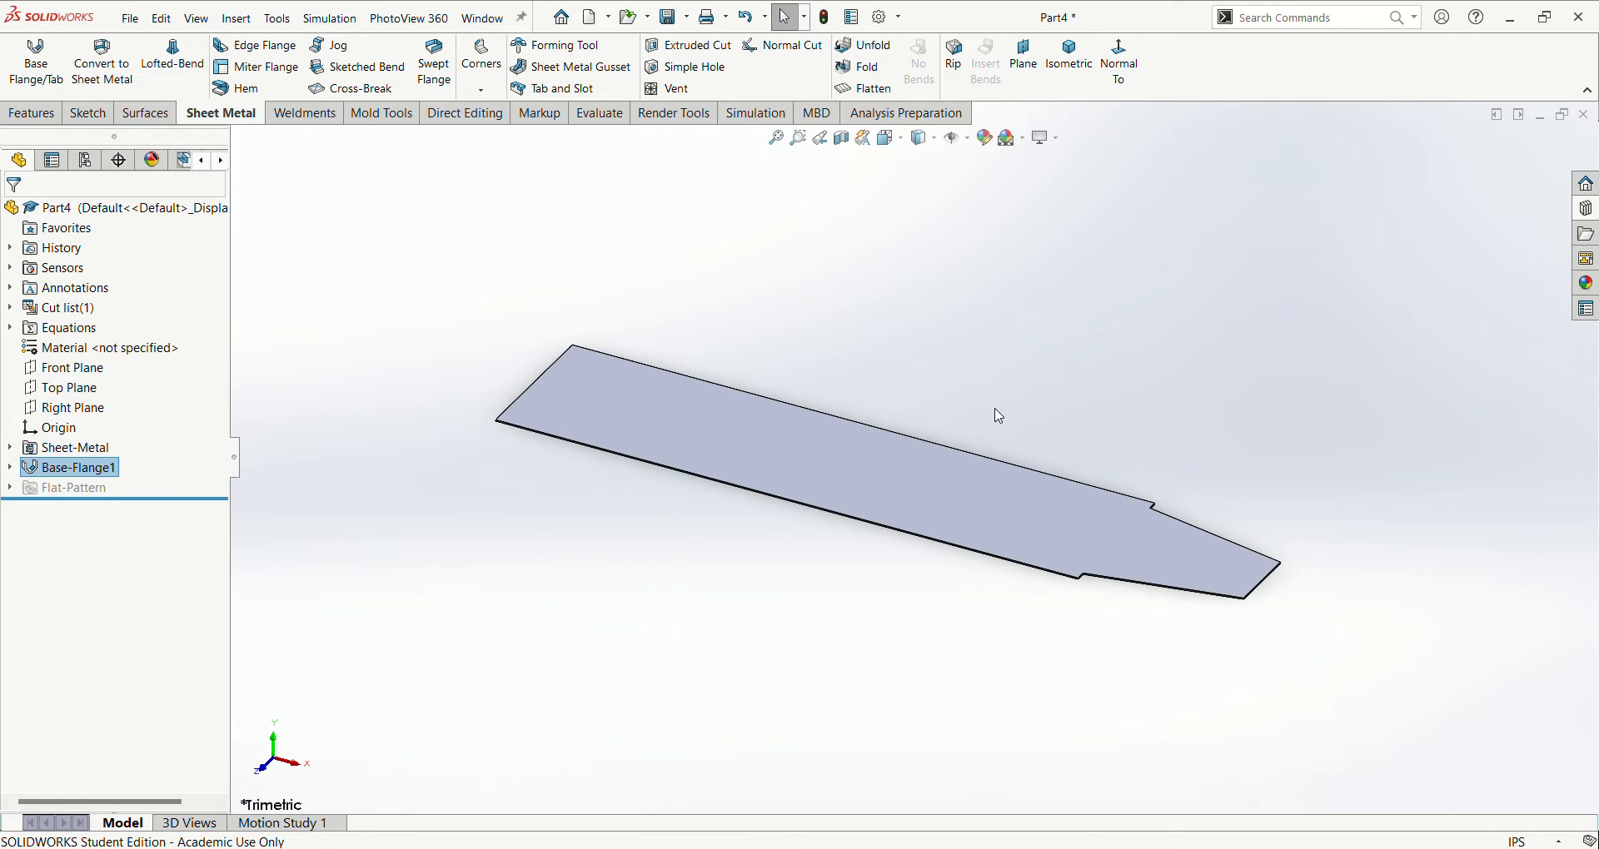
pyautogui.click(591, 389)
pyautogui.click(642, 381)
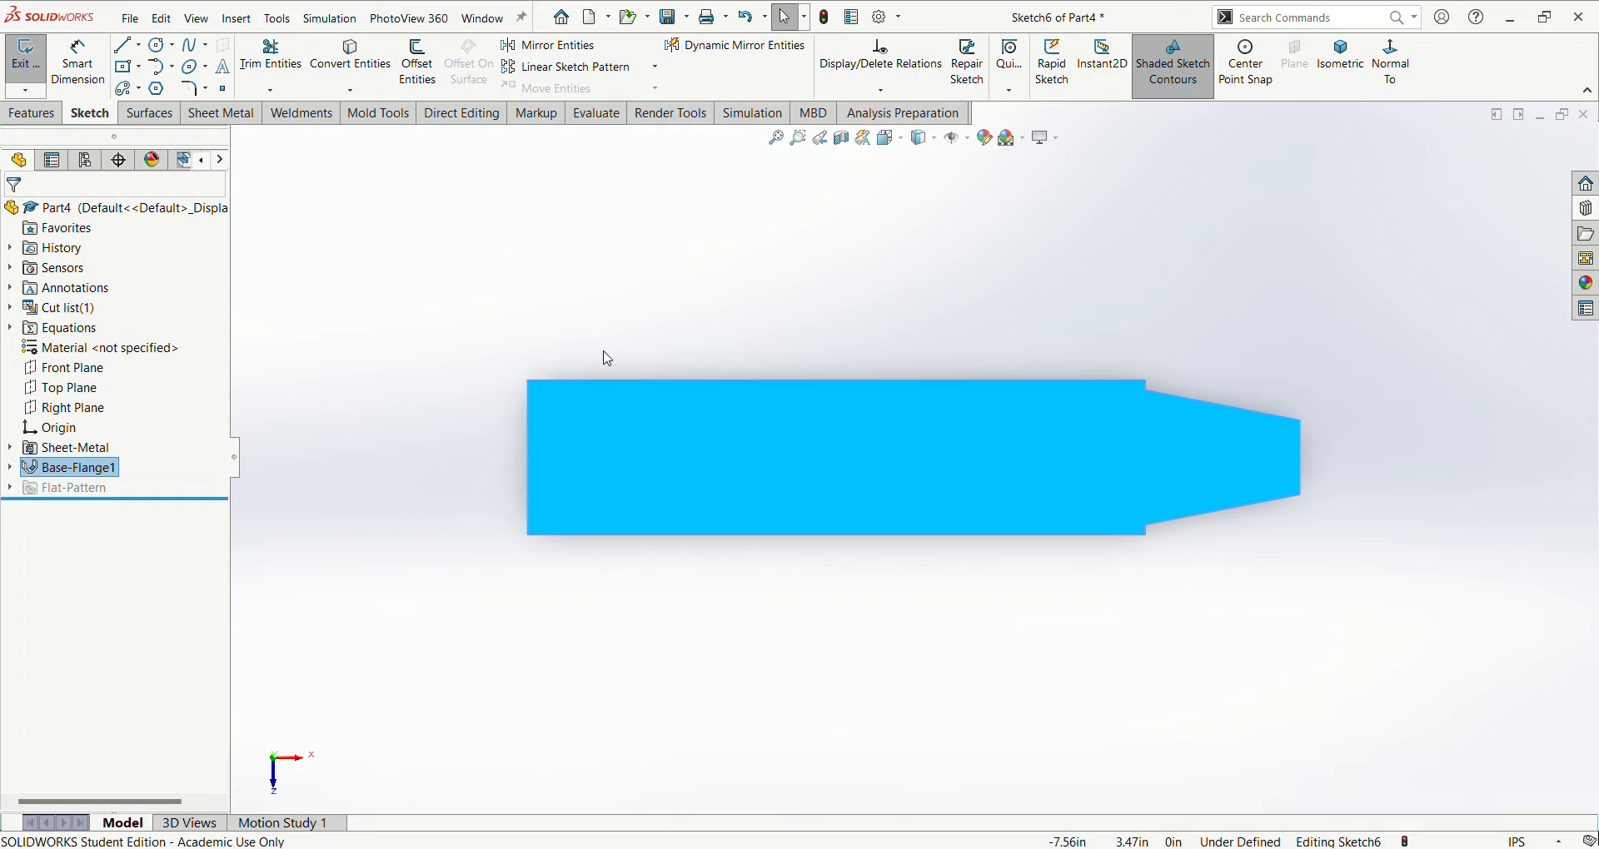
pyautogui.press('l')
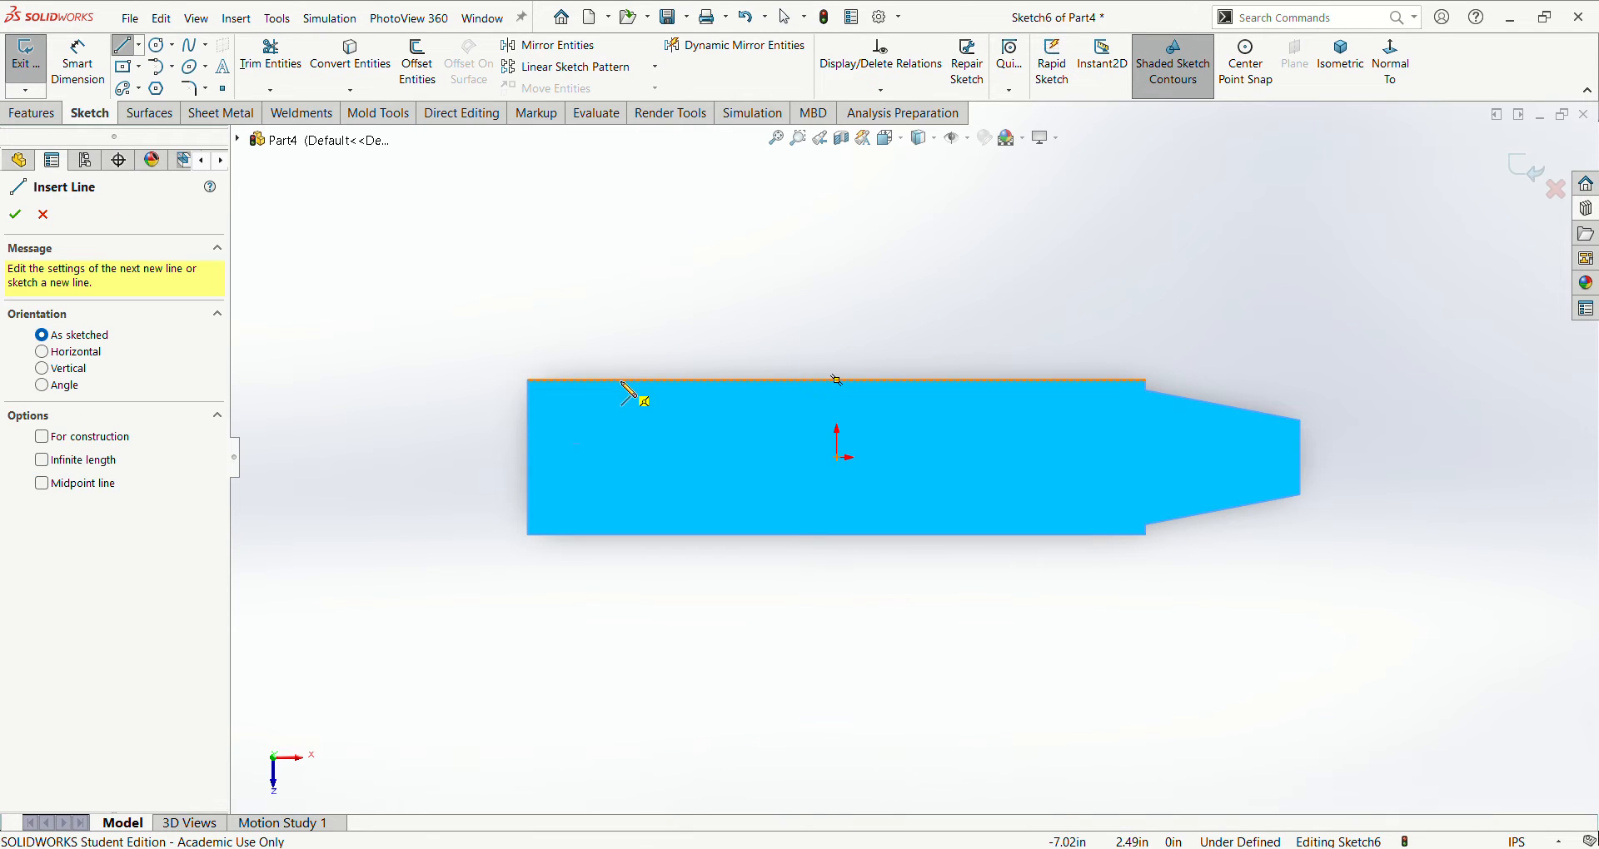
pyautogui.click(620, 535)
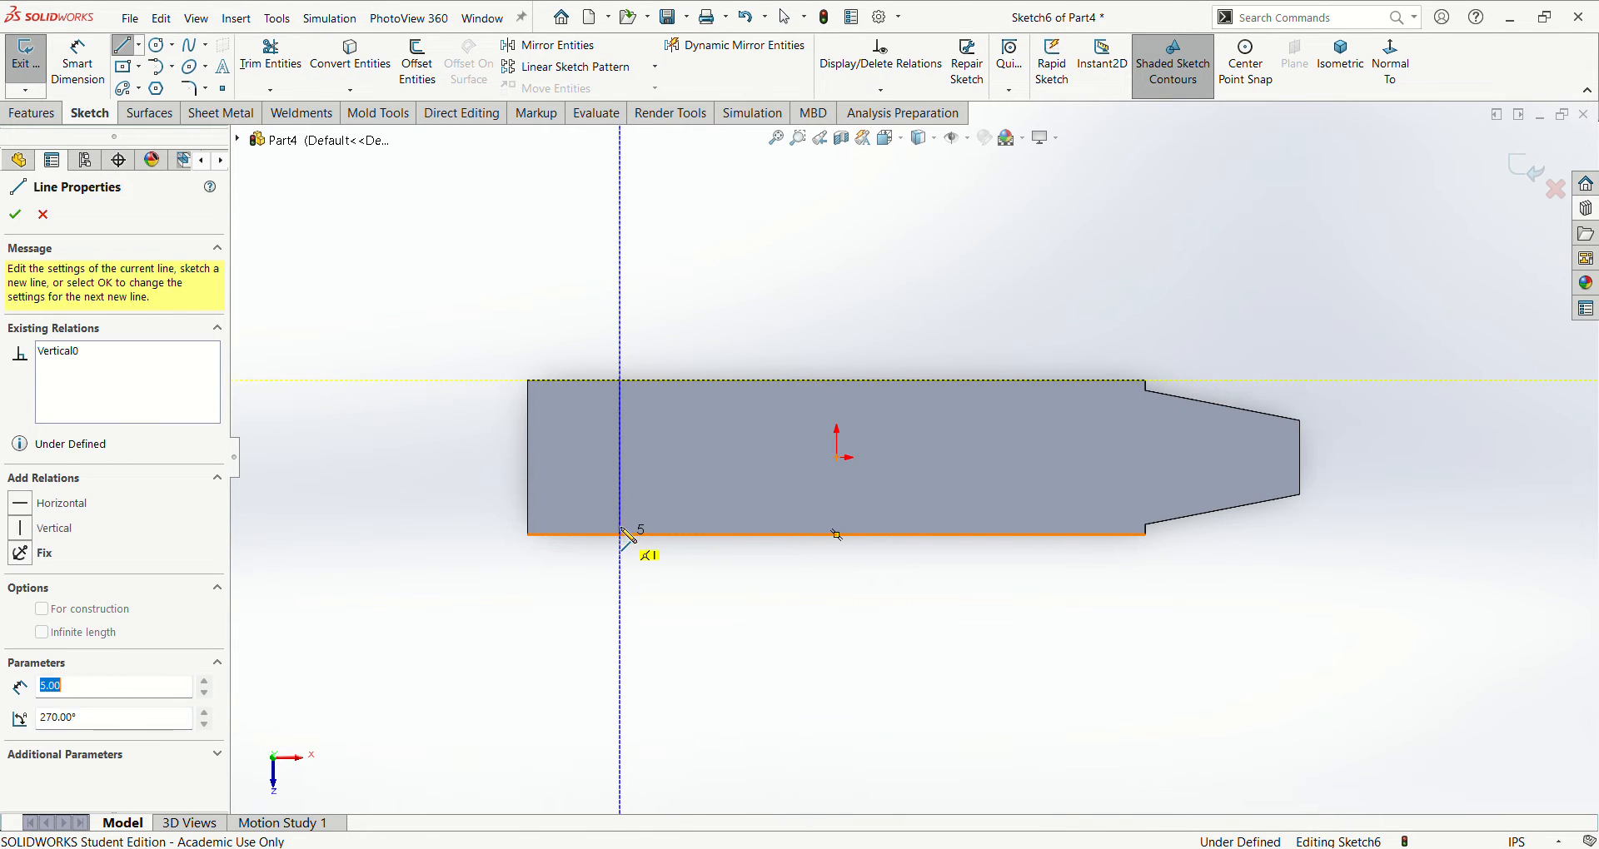
pyautogui.press('Escape')
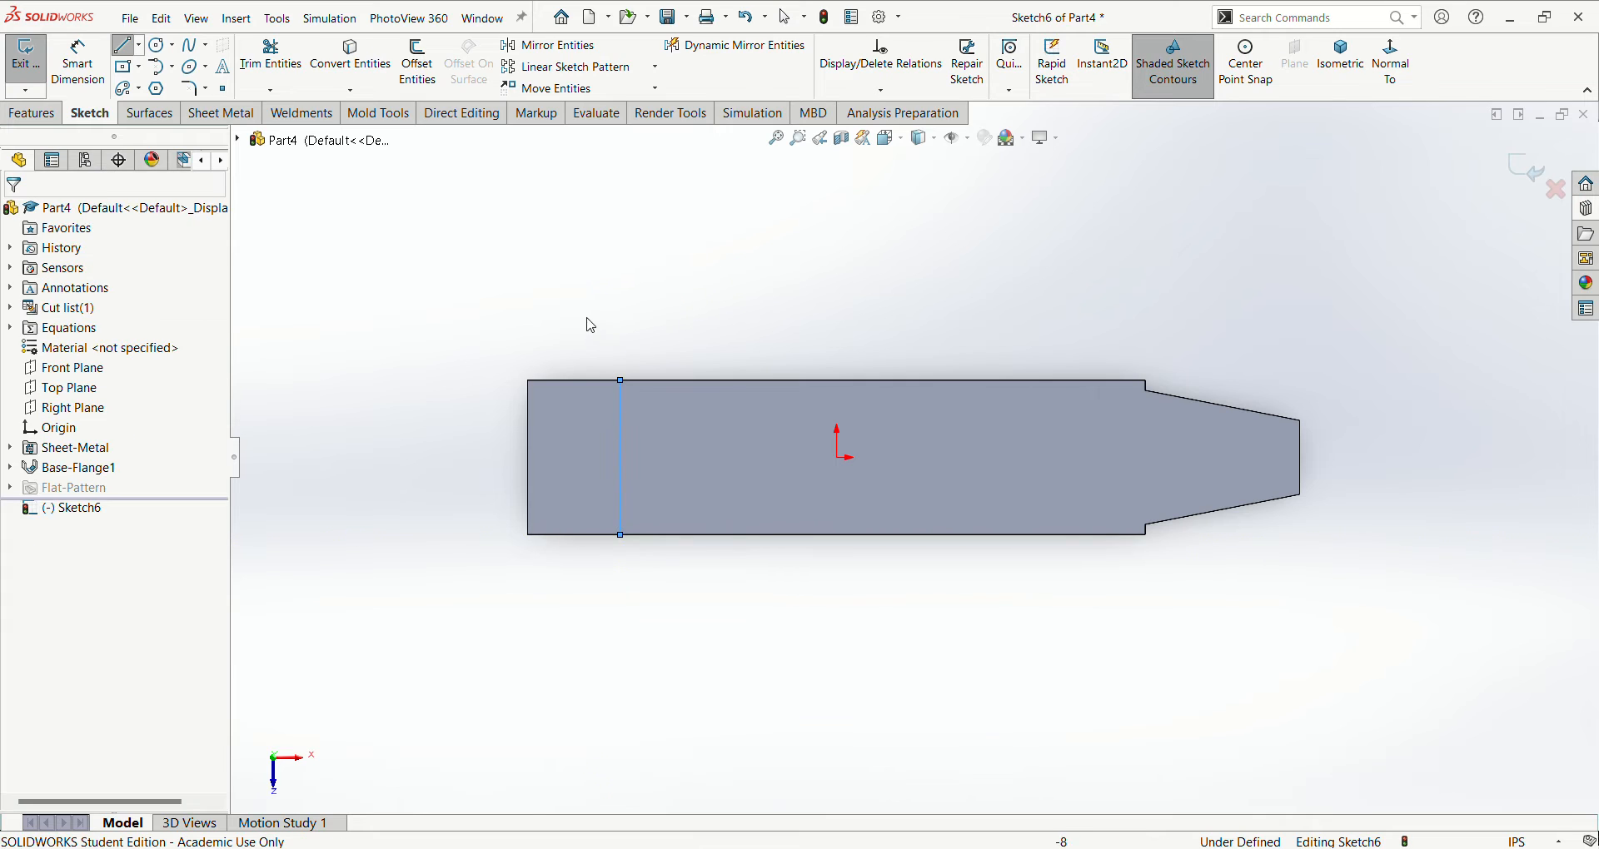
# - Dimension the distance between the plate's square end and the vertical line as 3.3 in
pyautogui.press('d')
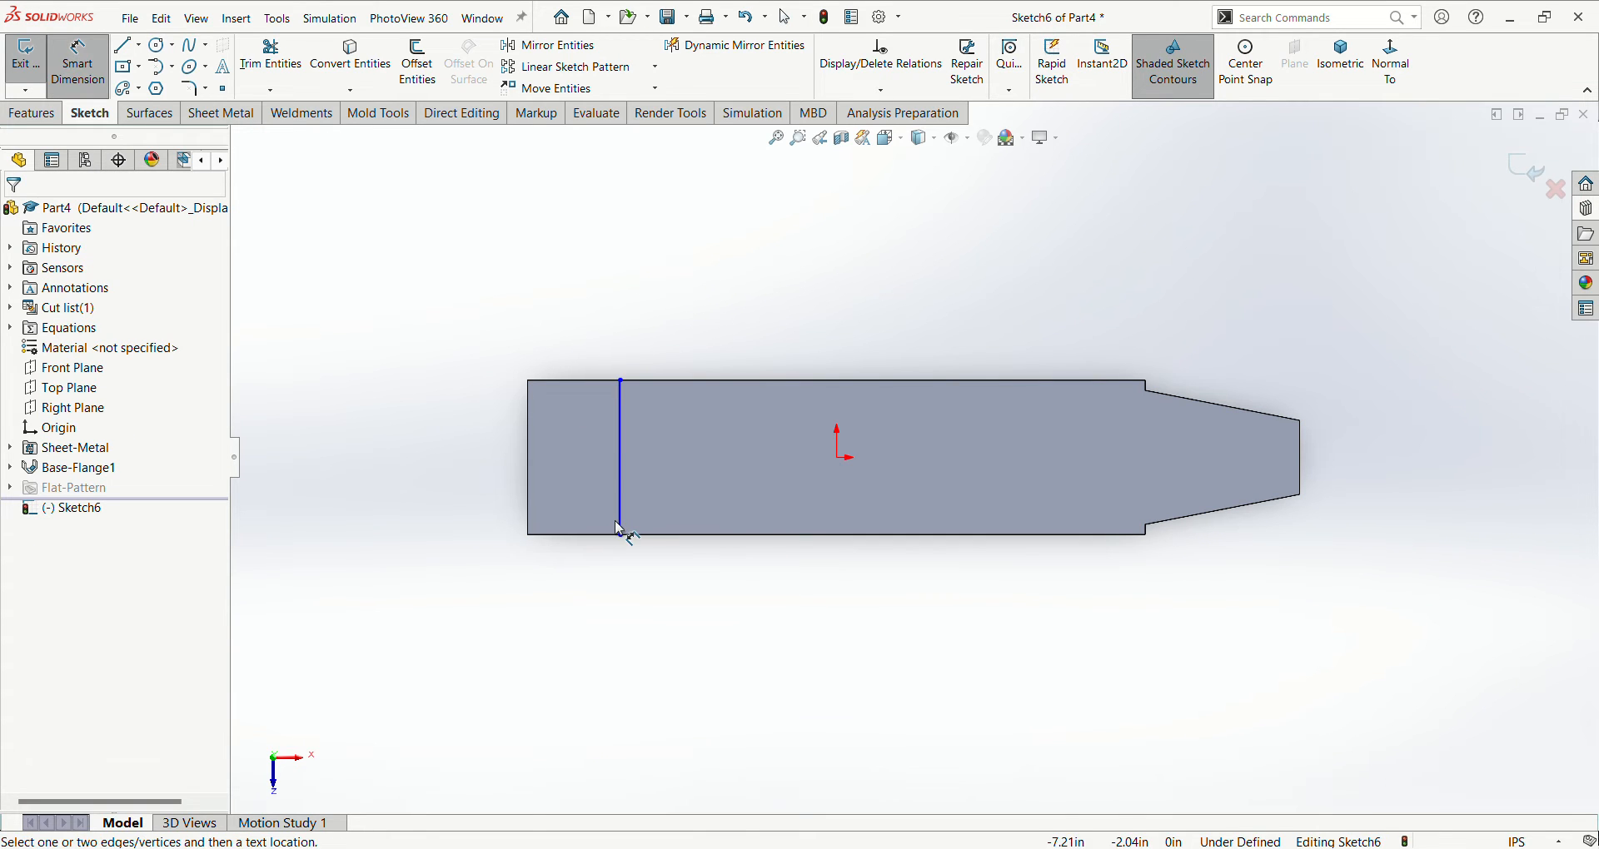
pyautogui.click(623, 524)
pyautogui.click(528, 506)
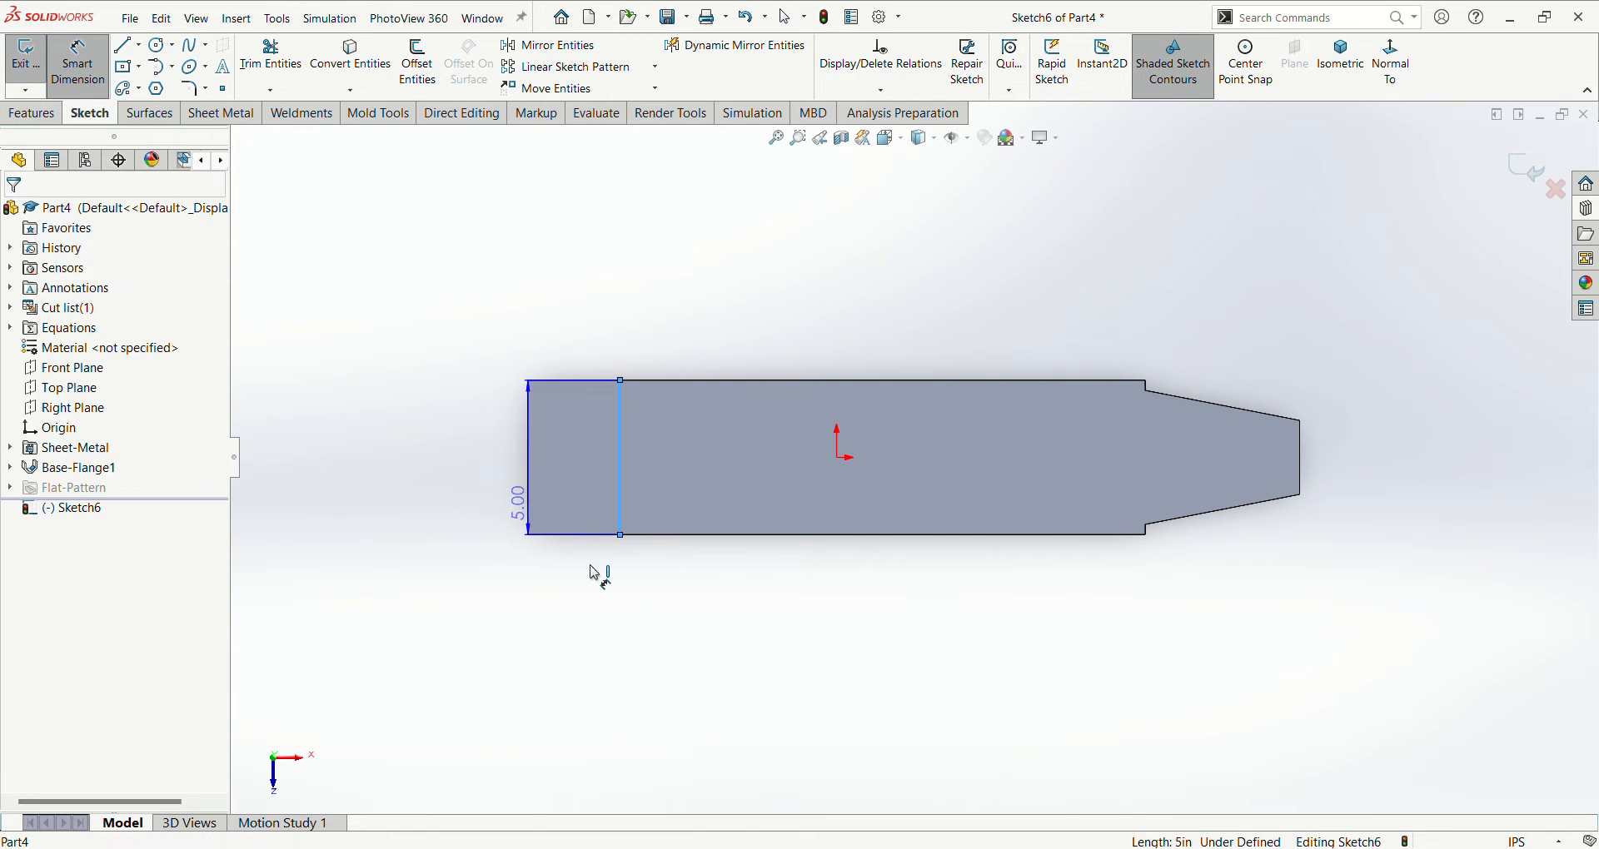
pyautogui.click(598, 580)
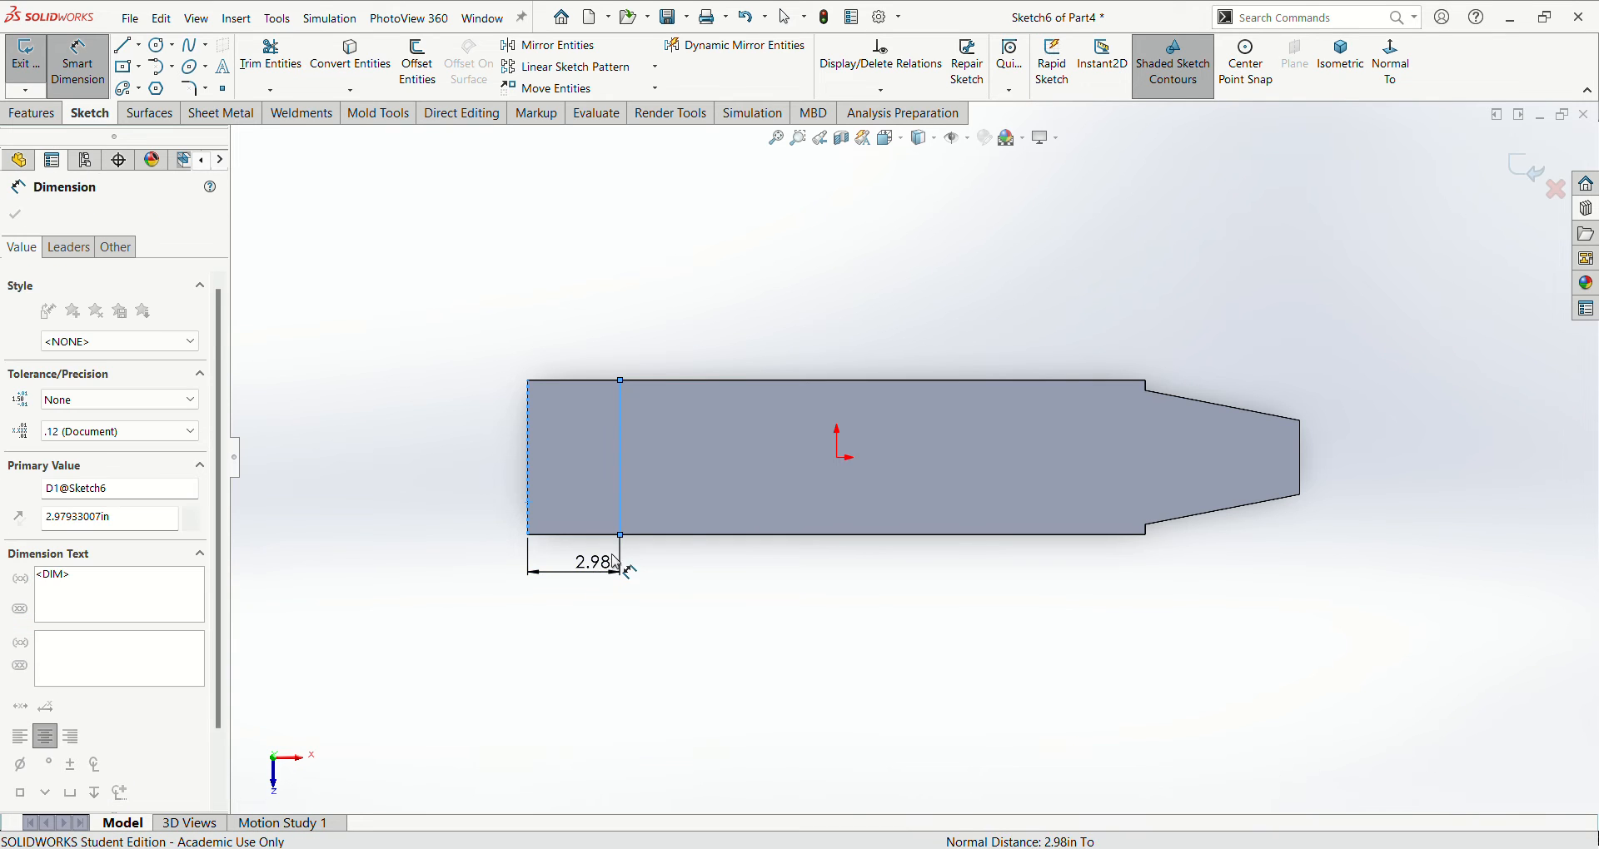
pyautogui.write('3.3')
pyautogui.press('Return')
pyautogui.click(816, 608)
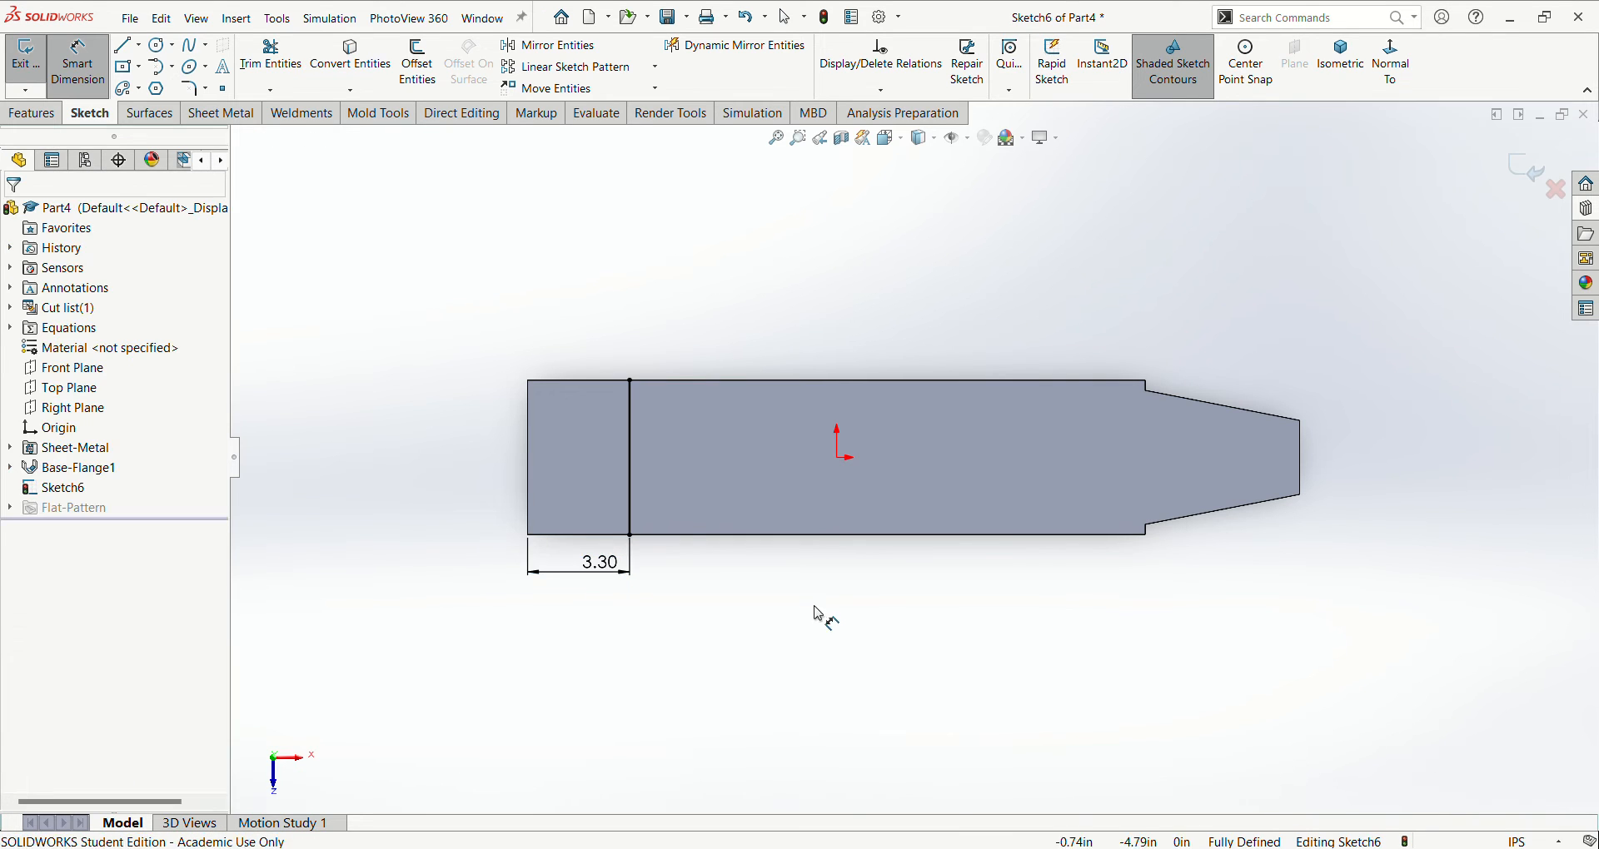
pyautogui.scroll(-2, 700, 343)
pyautogui.scroll(2, 706, 367)
pyautogui.scroll(-1, 981, 537)
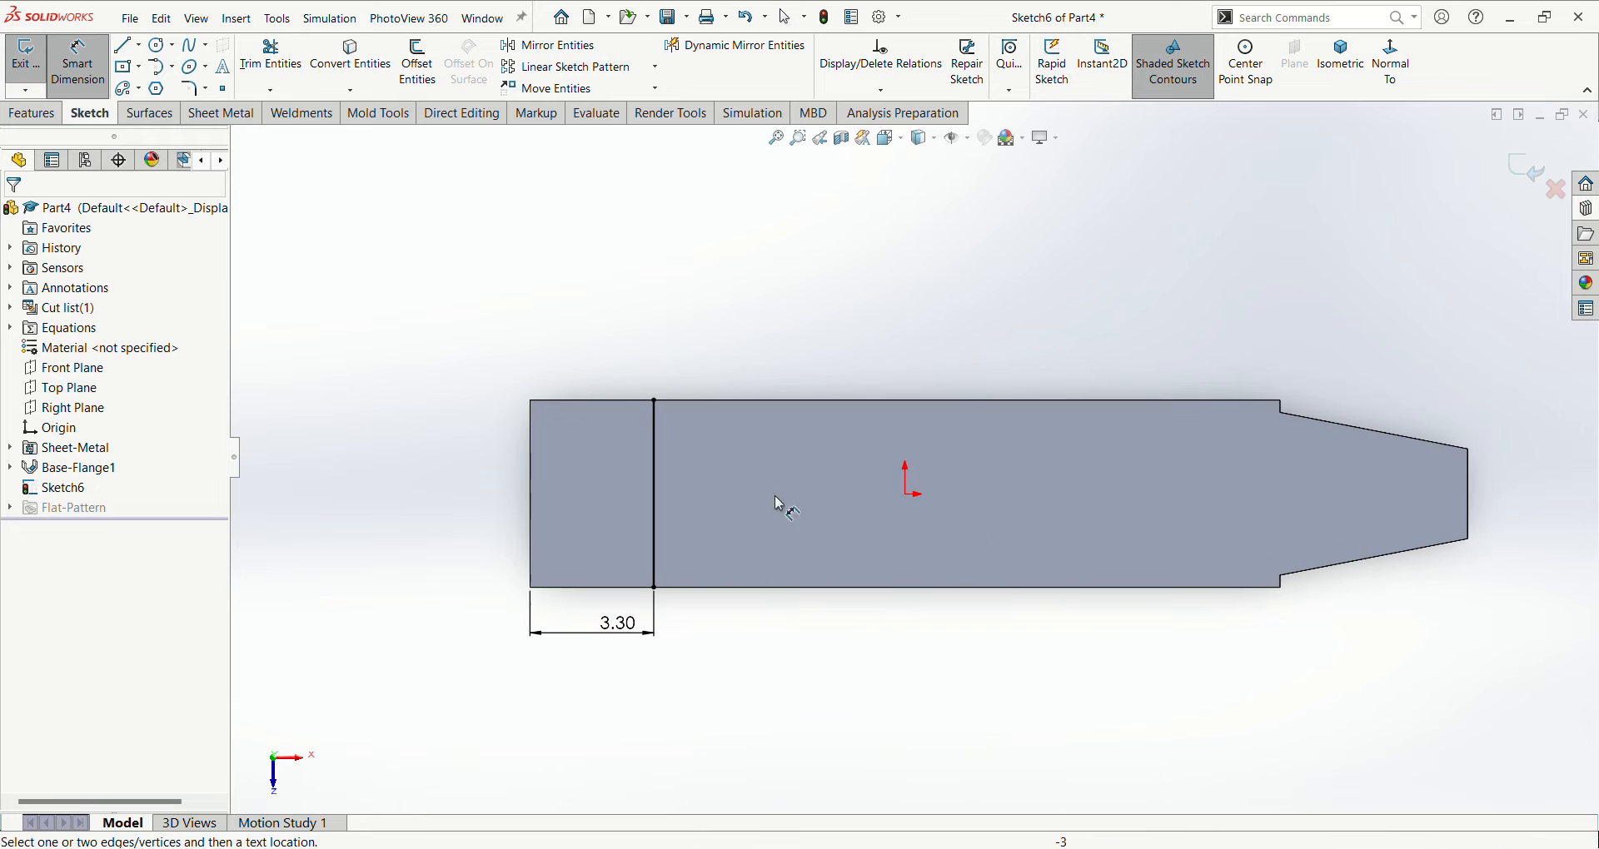
pyautogui.click(417, 64)
pyautogui.click(662, 537)
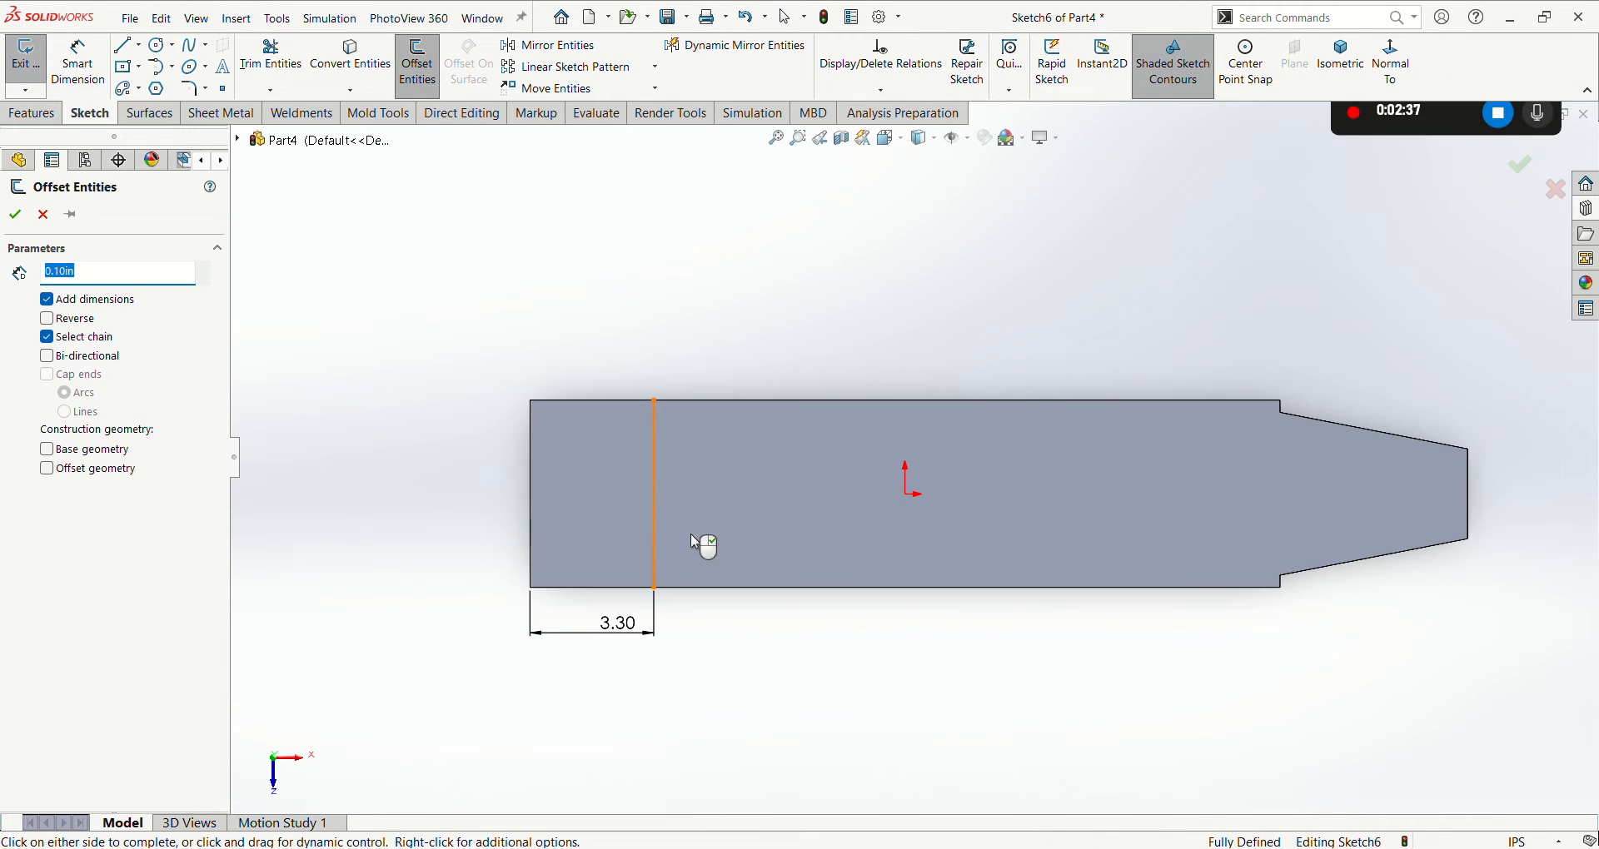
pyautogui.click(792, 553)
pyautogui.hotkey('ctrl', 'z')
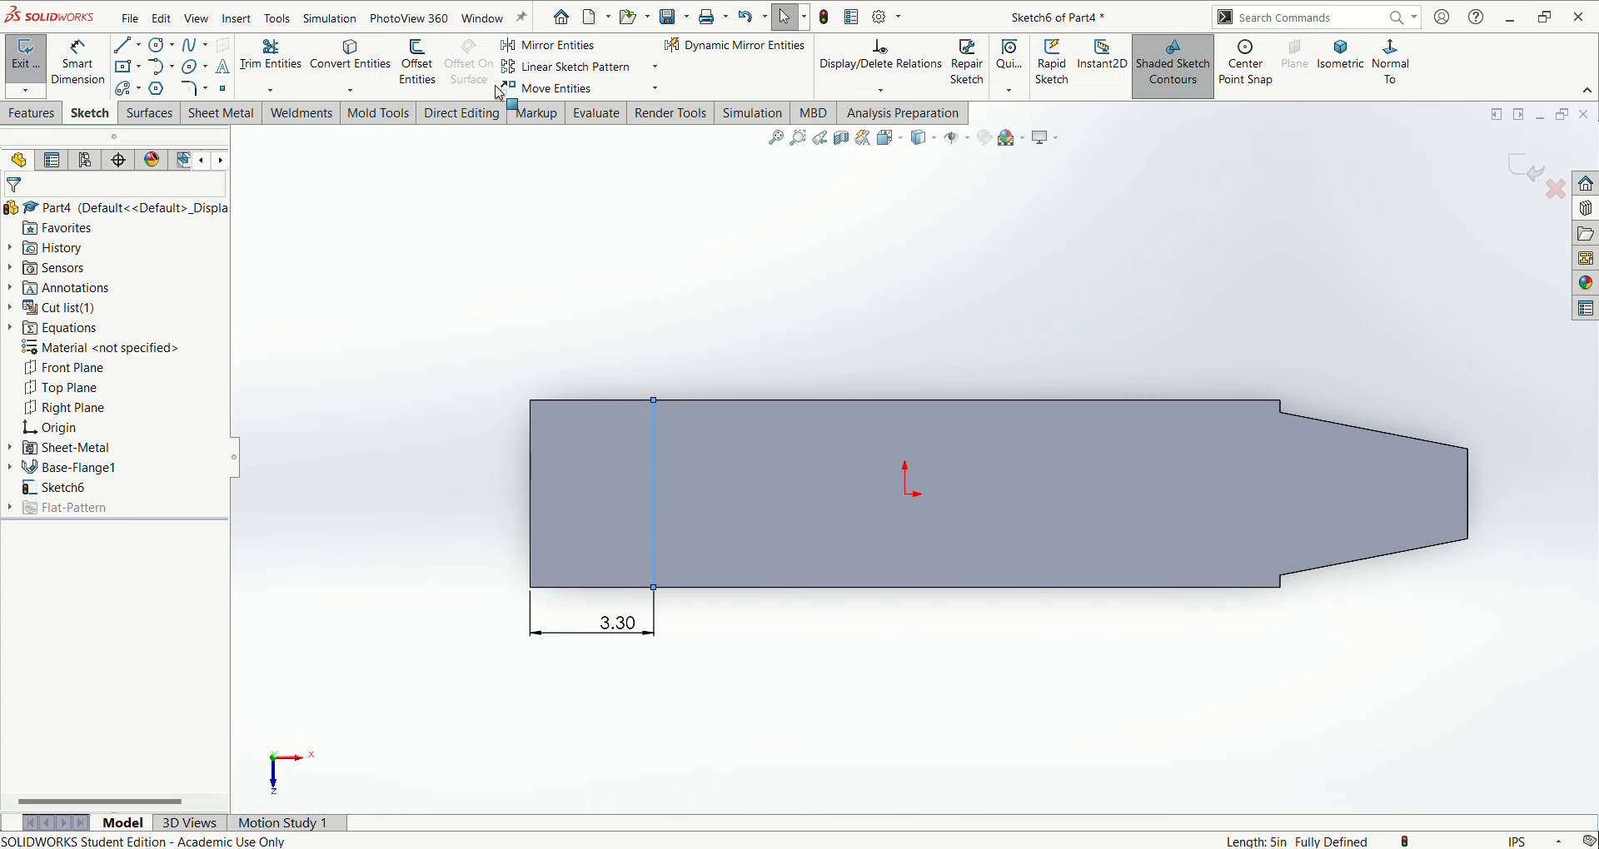
pyautogui.click(404, 63)
pyautogui.click(536, 254)
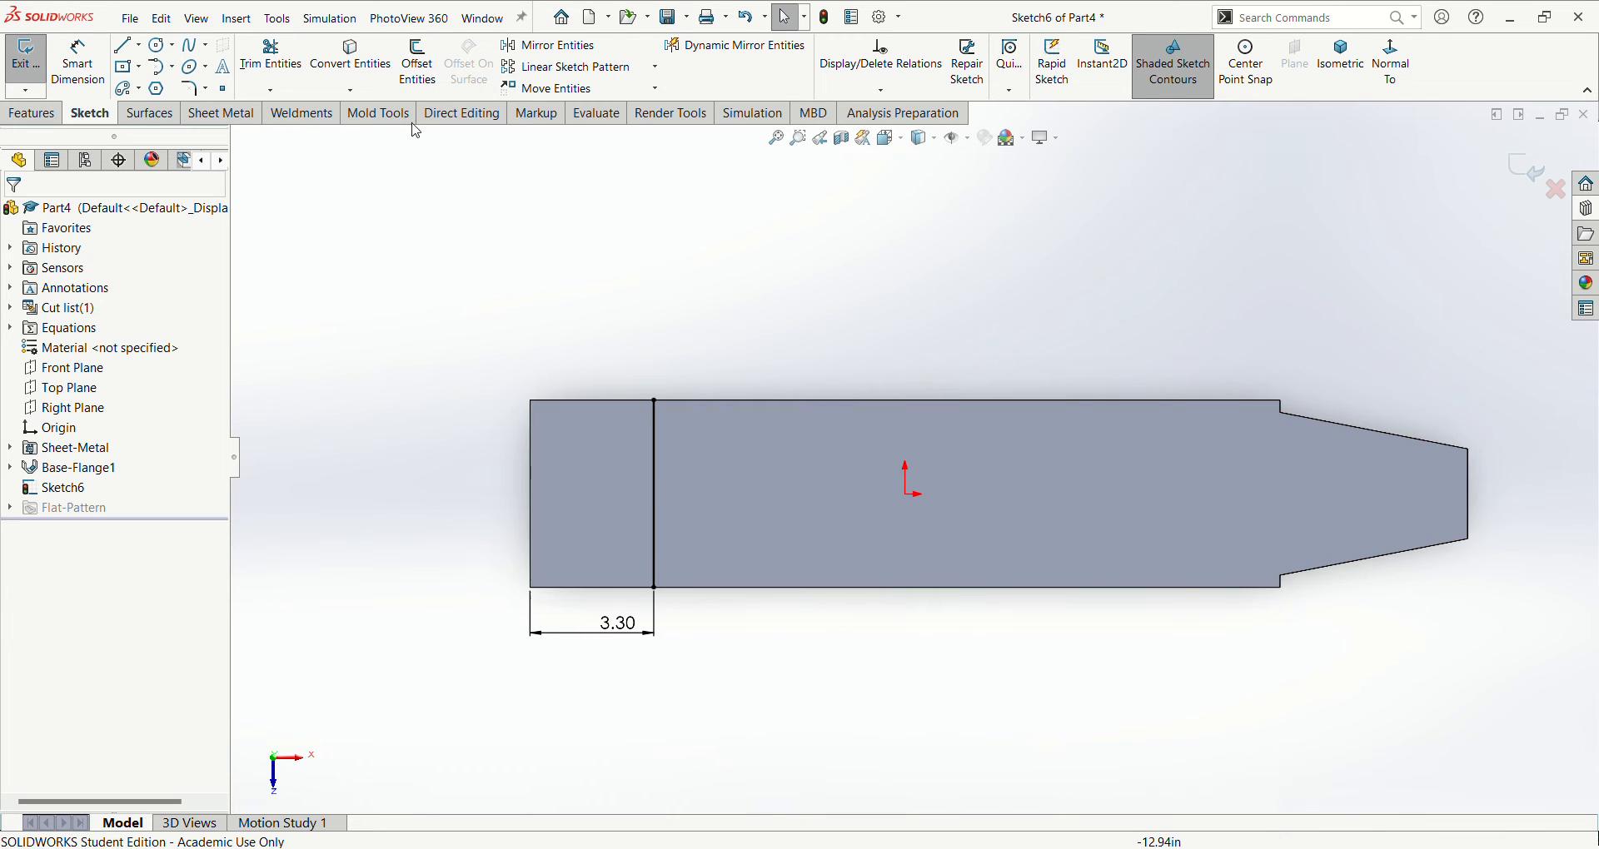
# - Offset the vertical line 3.3 in toward the tapered end, reversing the direction
pyautogui.click(417, 63)
pyautogui.click(654, 552)
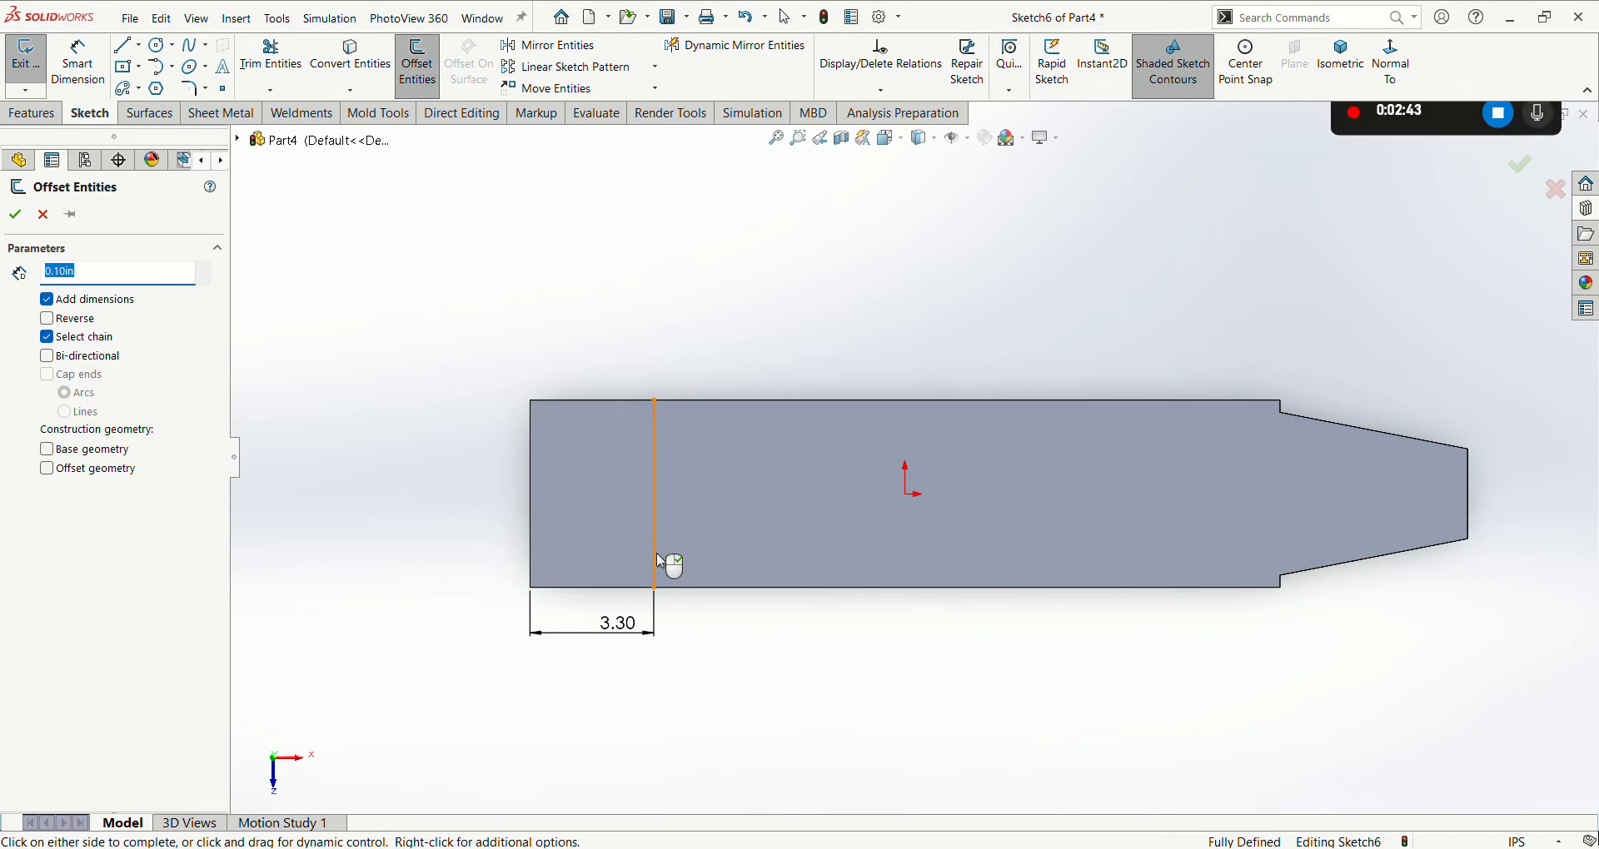
pyautogui.write('3.30')
pyautogui.press('Return')
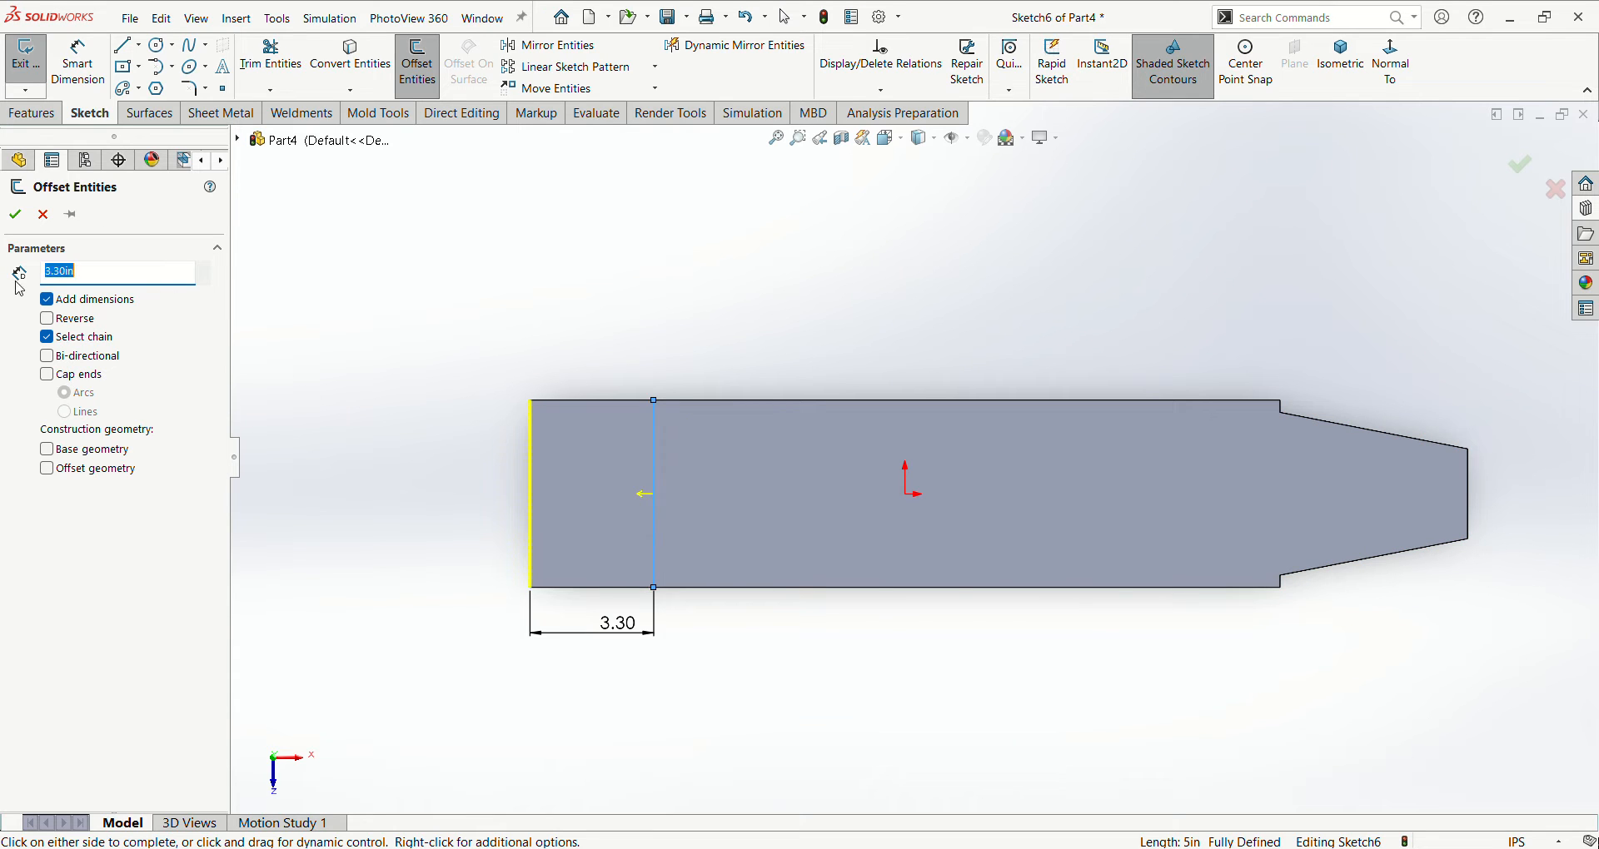
pyautogui.click(50, 322)
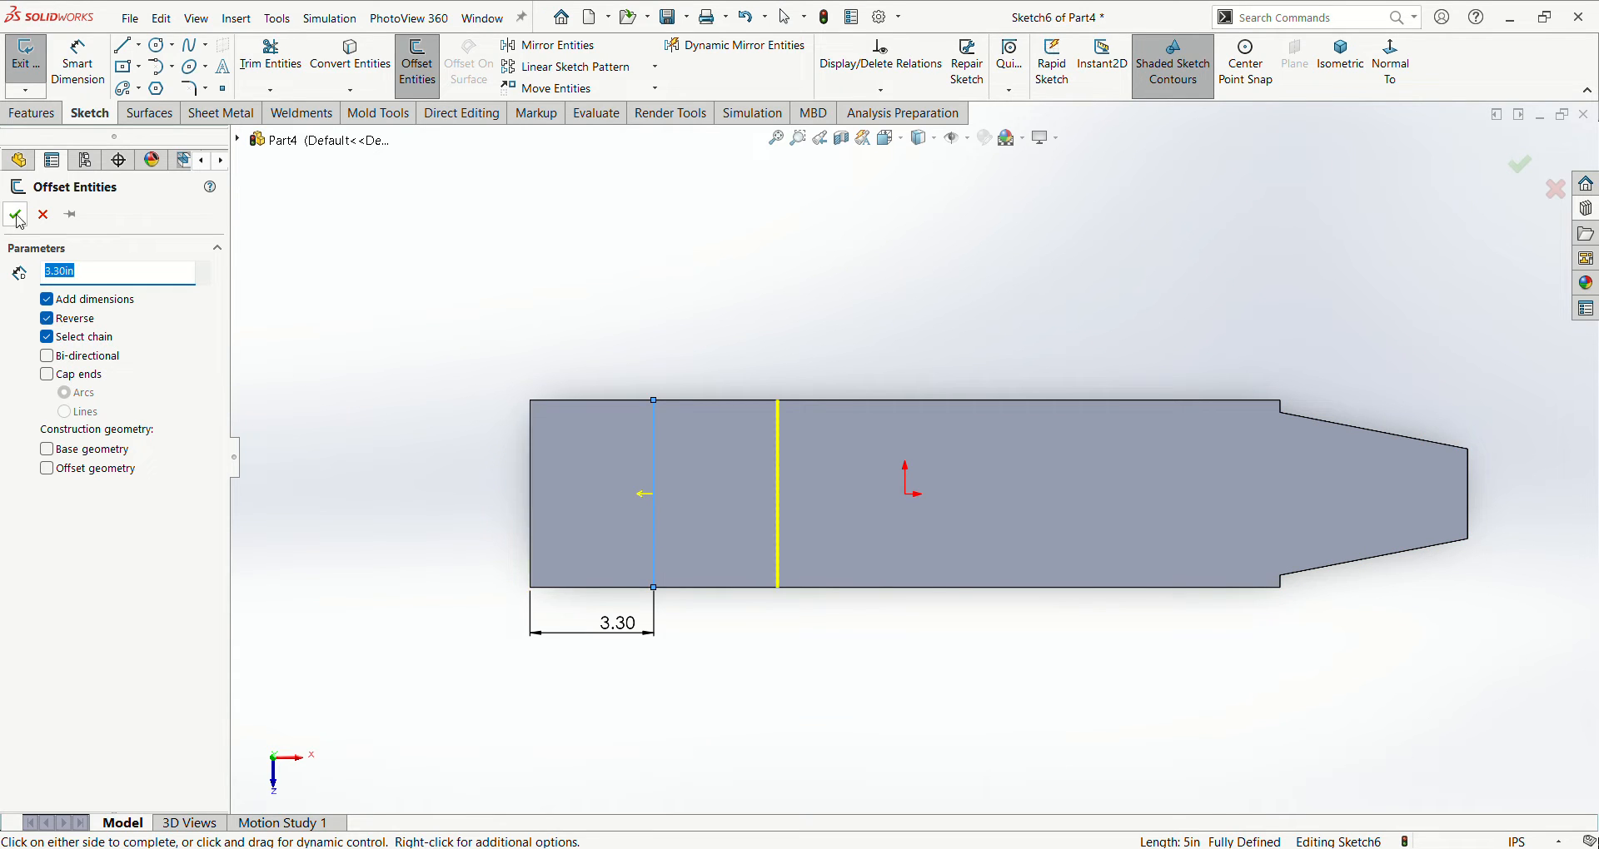
pyautogui.click(16, 216)
# - Offset the second line 3.3 in toward the tapered end, and repeat from the third line to make four evenly spaced lines
pyautogui.press('Return')
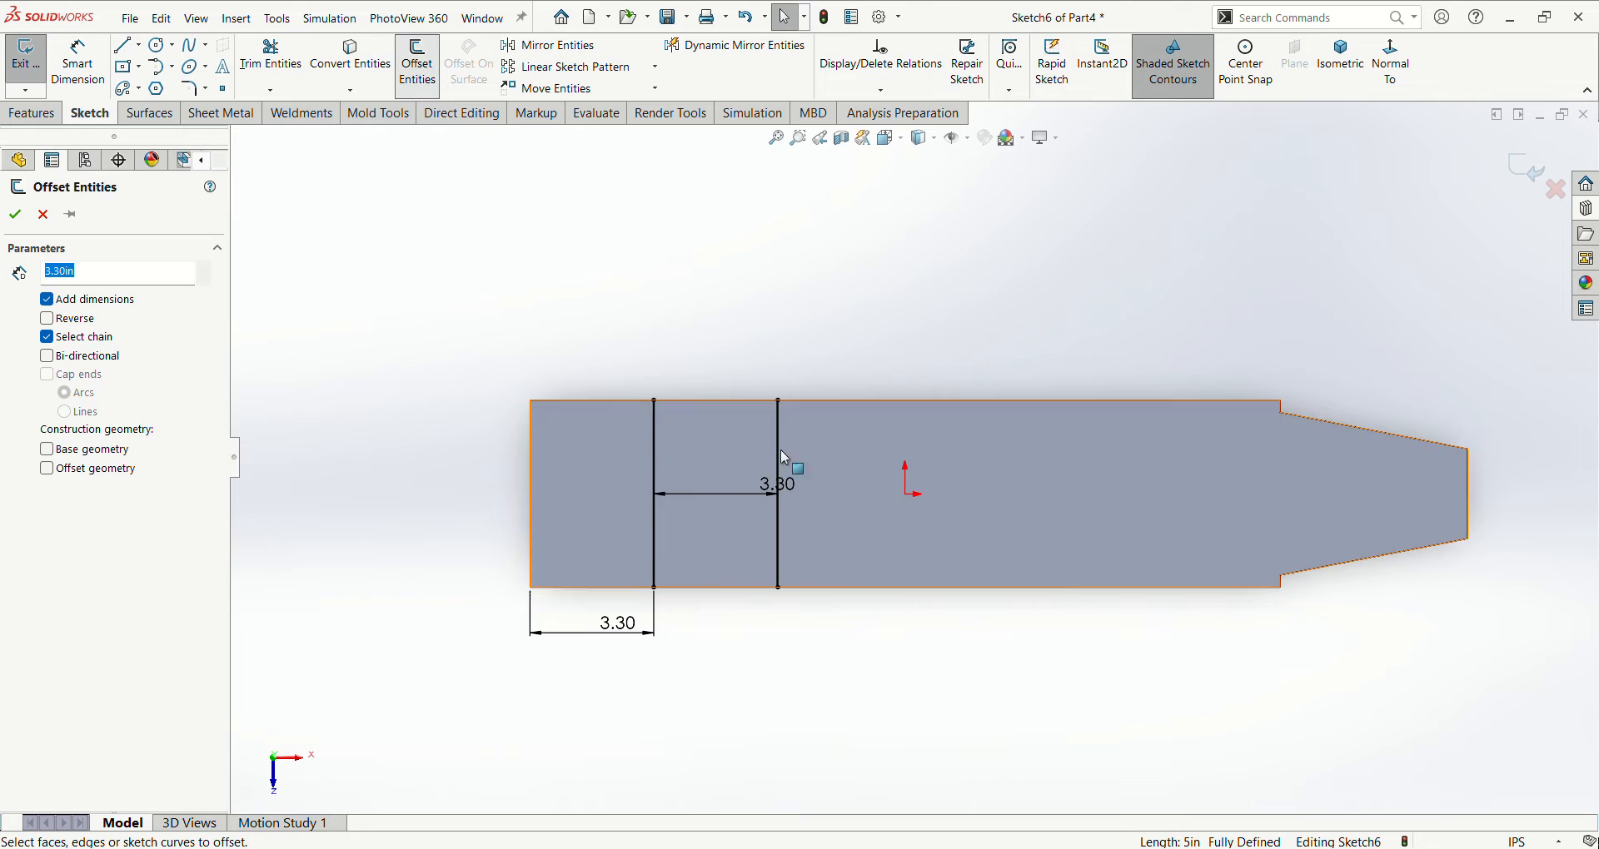
pyautogui.click(779, 532)
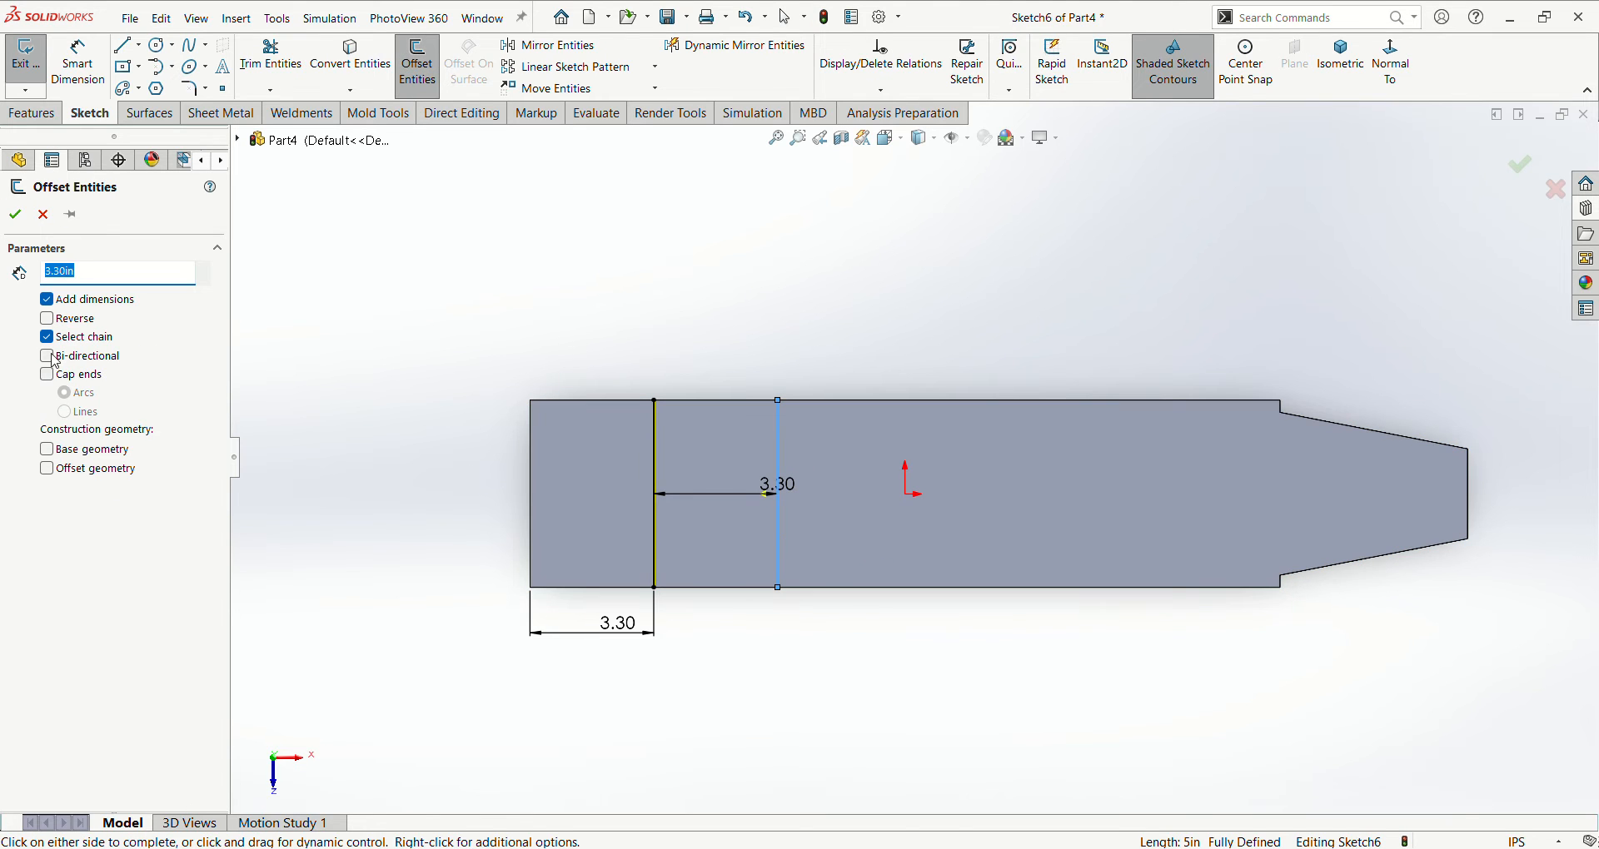
pyautogui.click(50, 322)
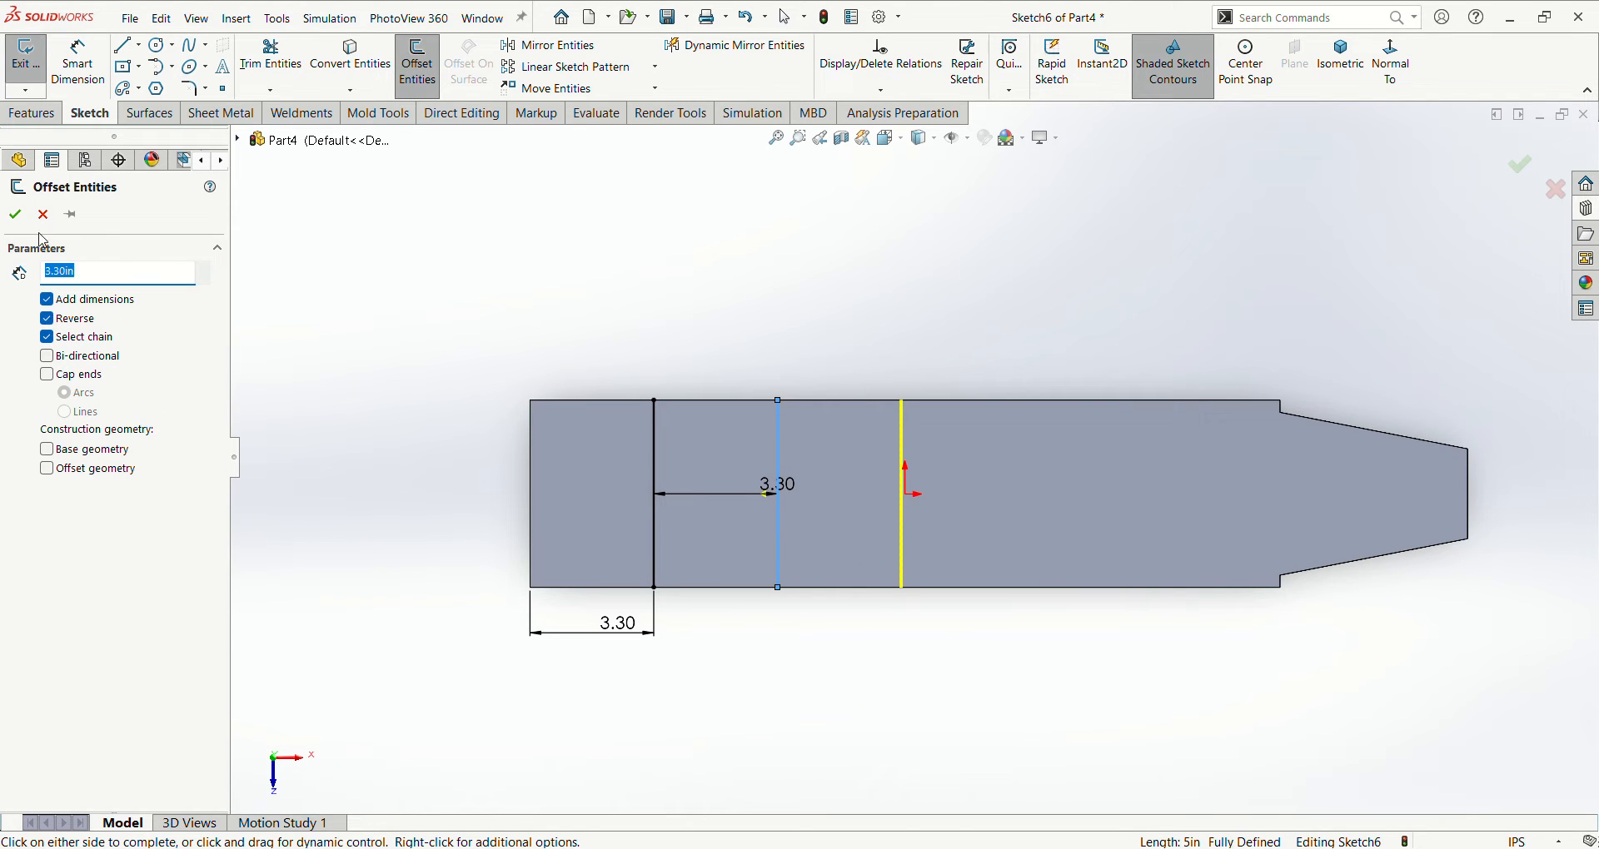
pyautogui.click(15, 215)
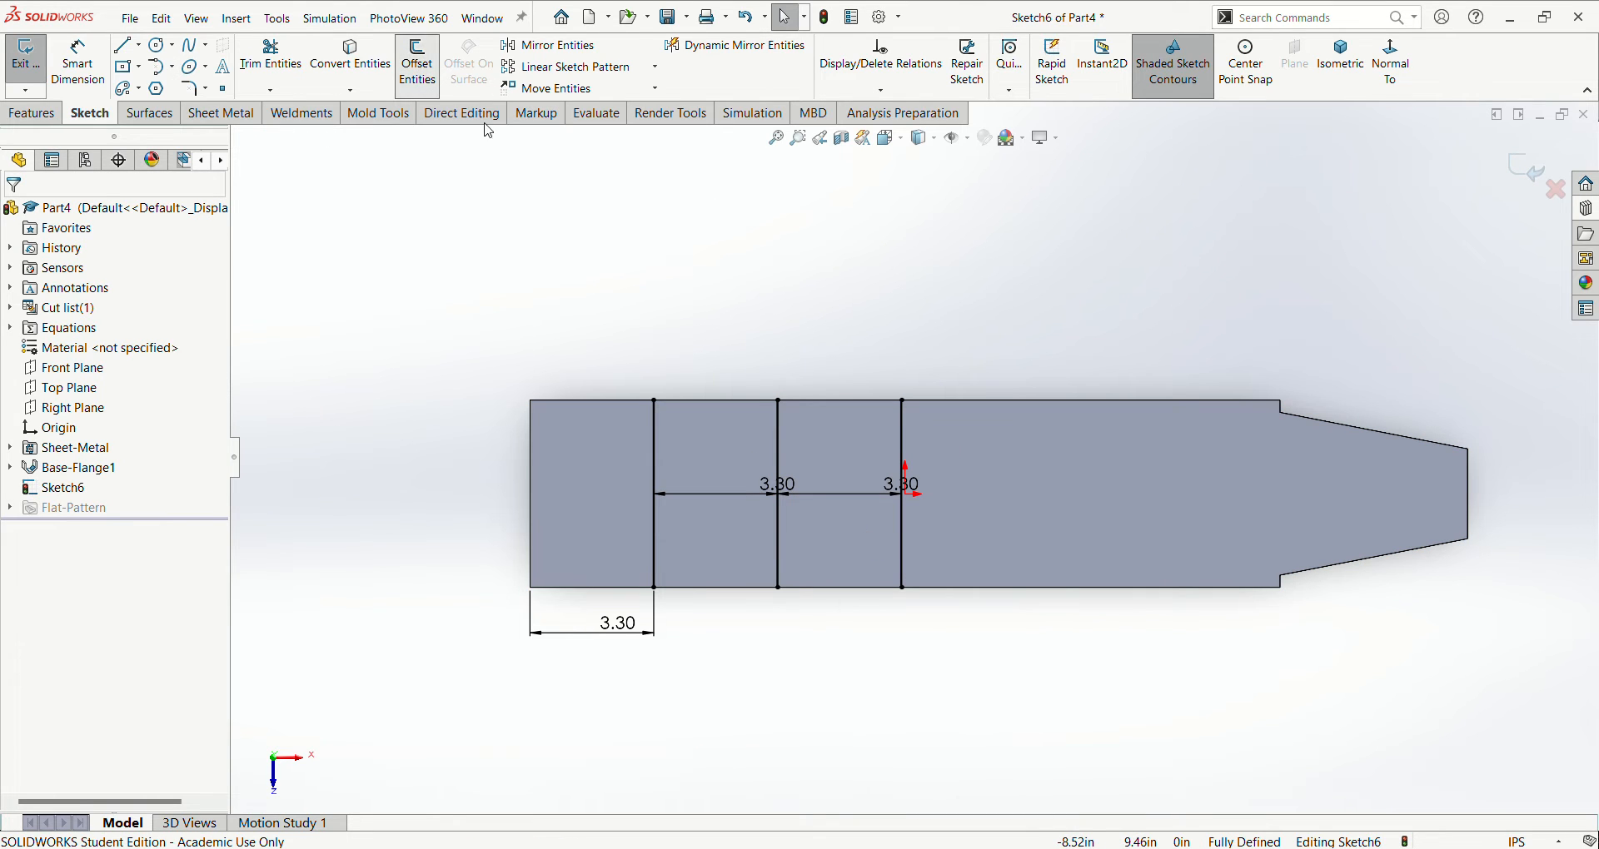
pyautogui.click(417, 63)
pyautogui.click(903, 548)
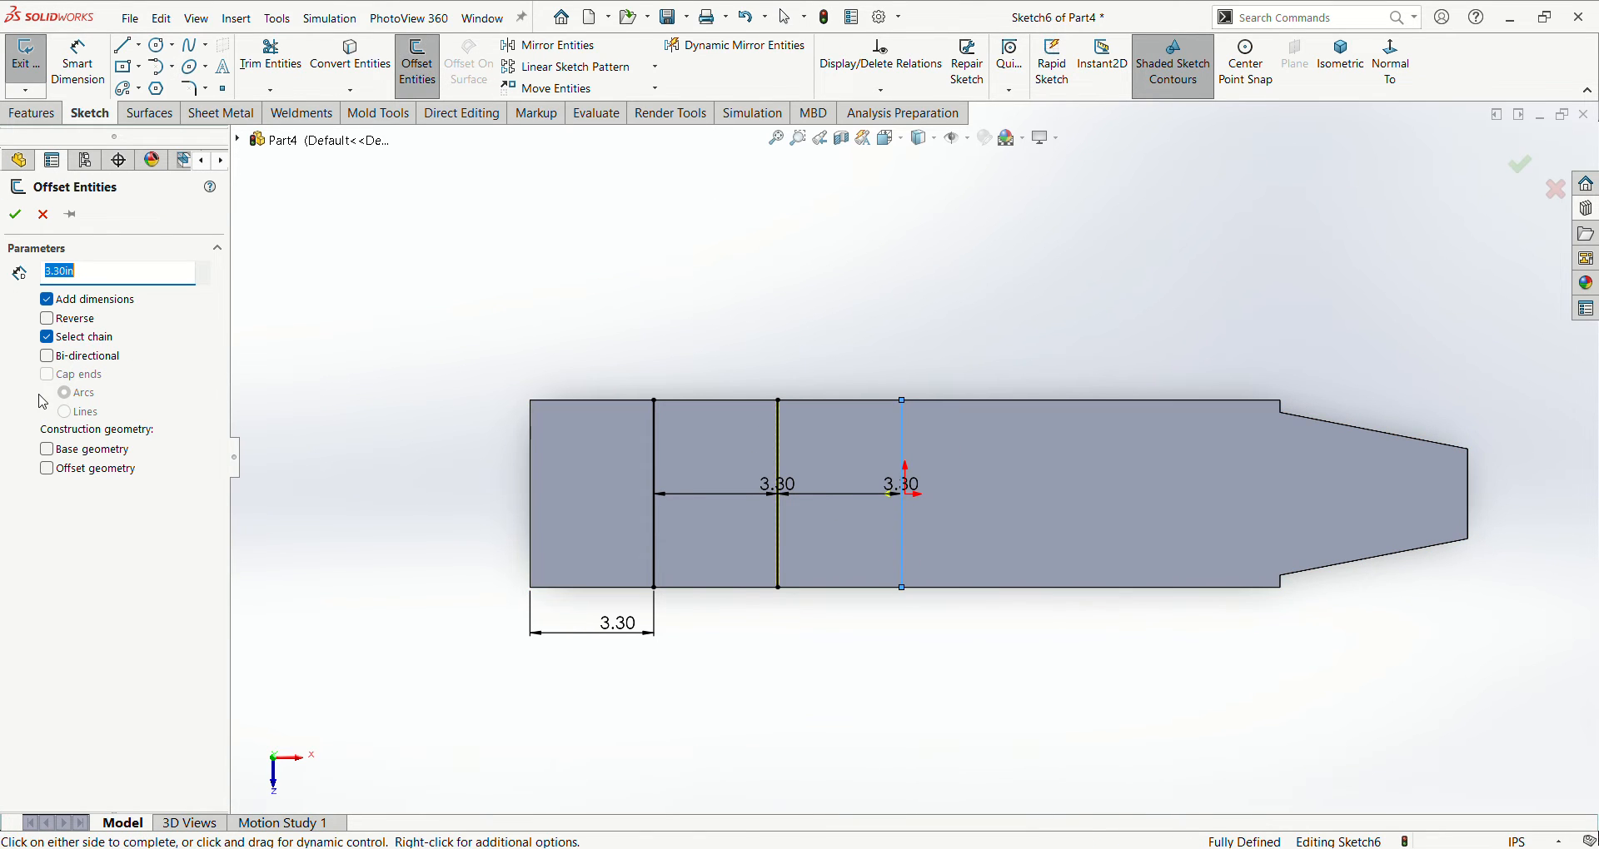
pyautogui.click(15, 216)
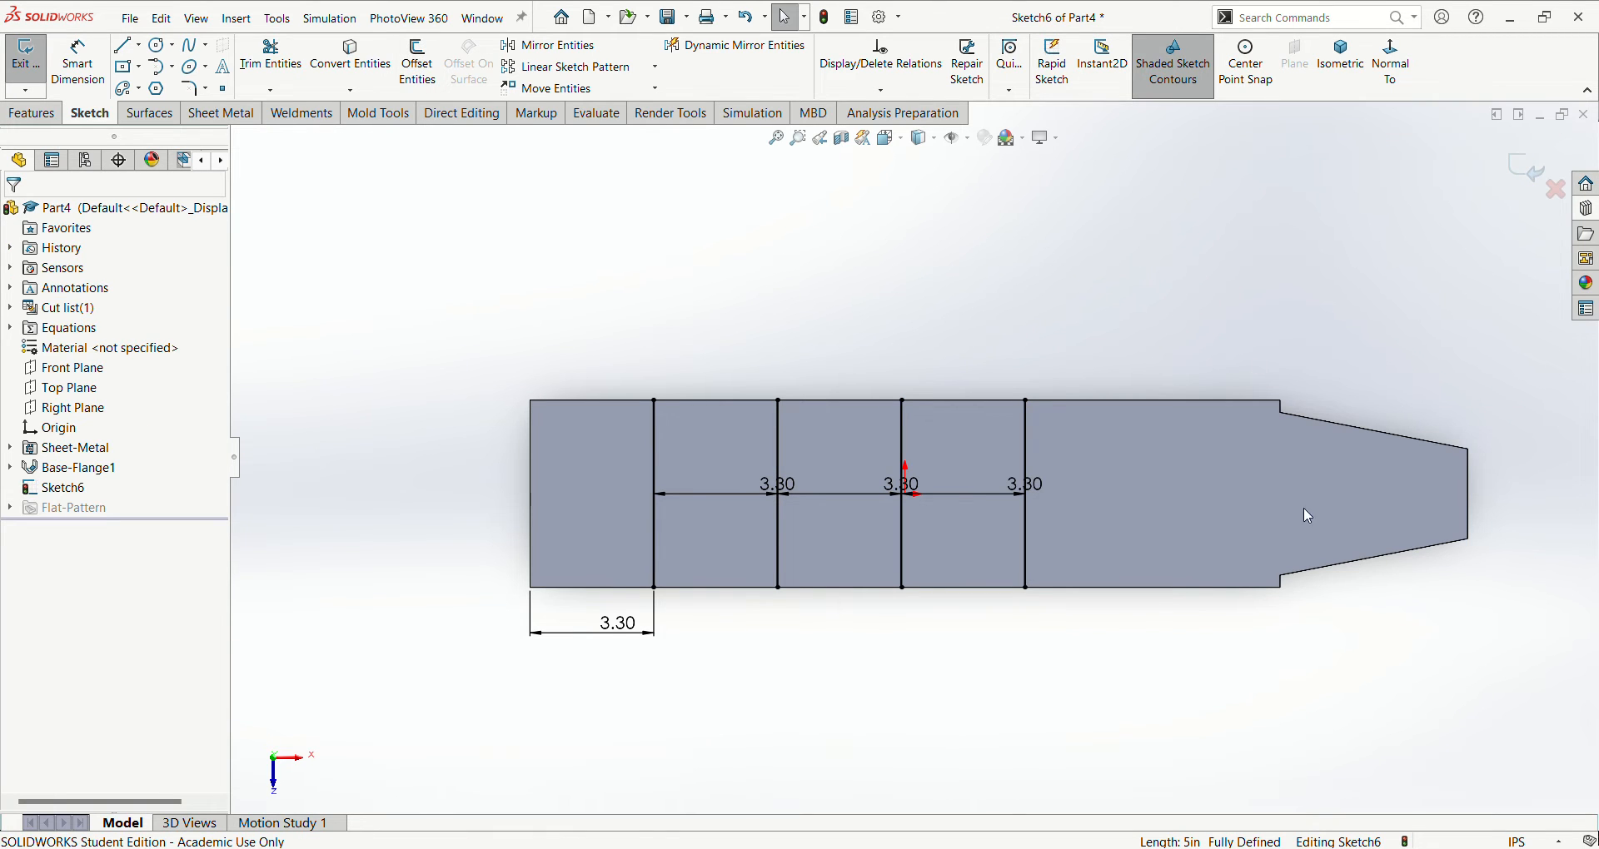
# - Sketch a vertical line about 4.2 in long between the two slanted edges, just past the start of the taper
pyautogui.press('l')
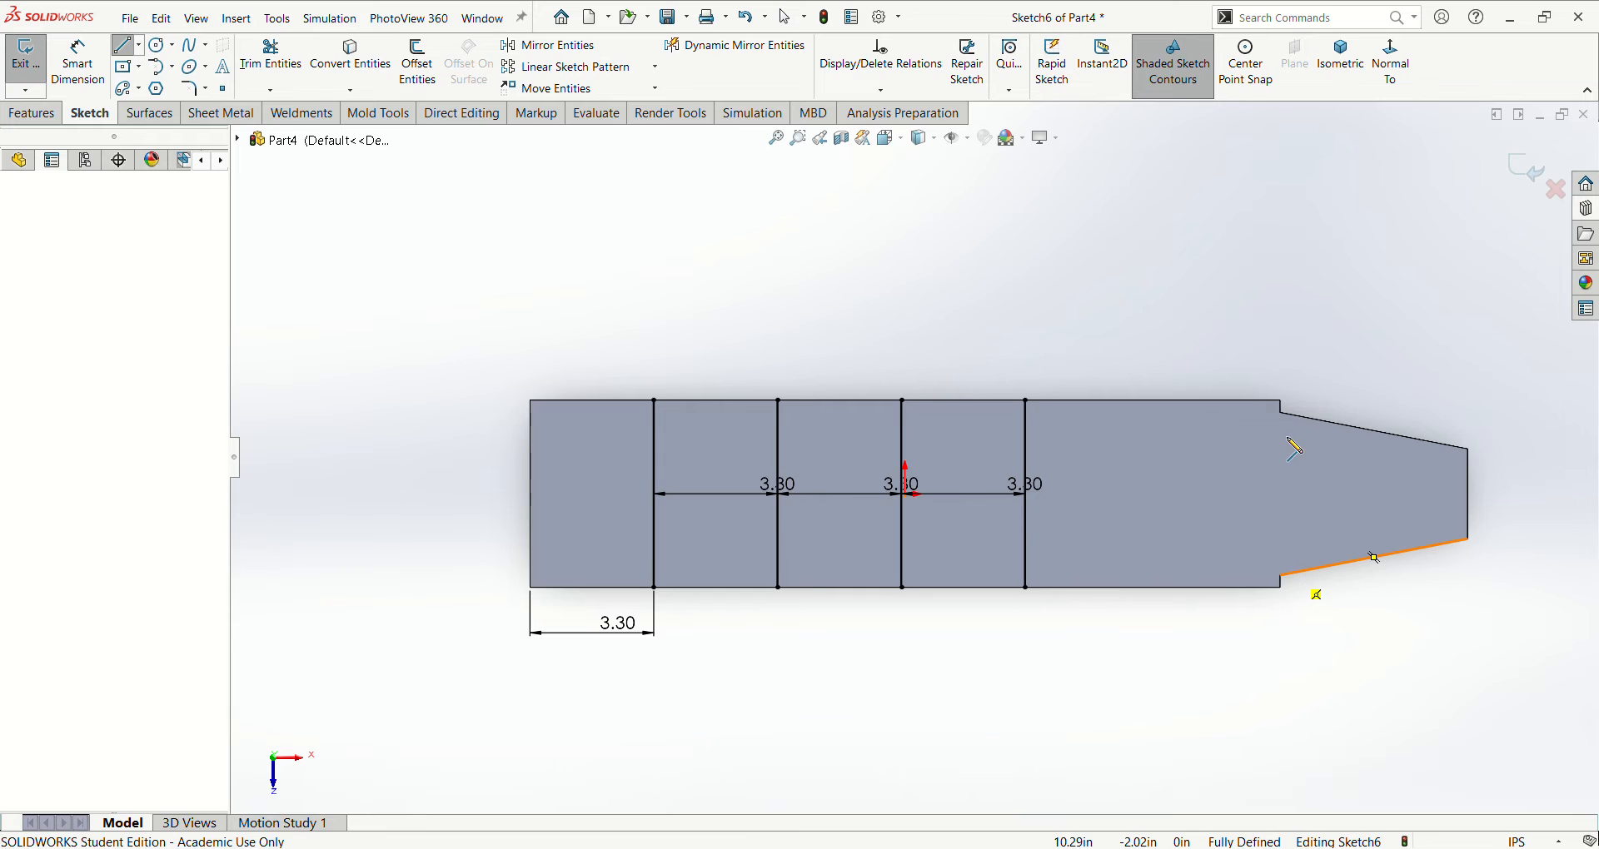
pyautogui.click(1292, 415)
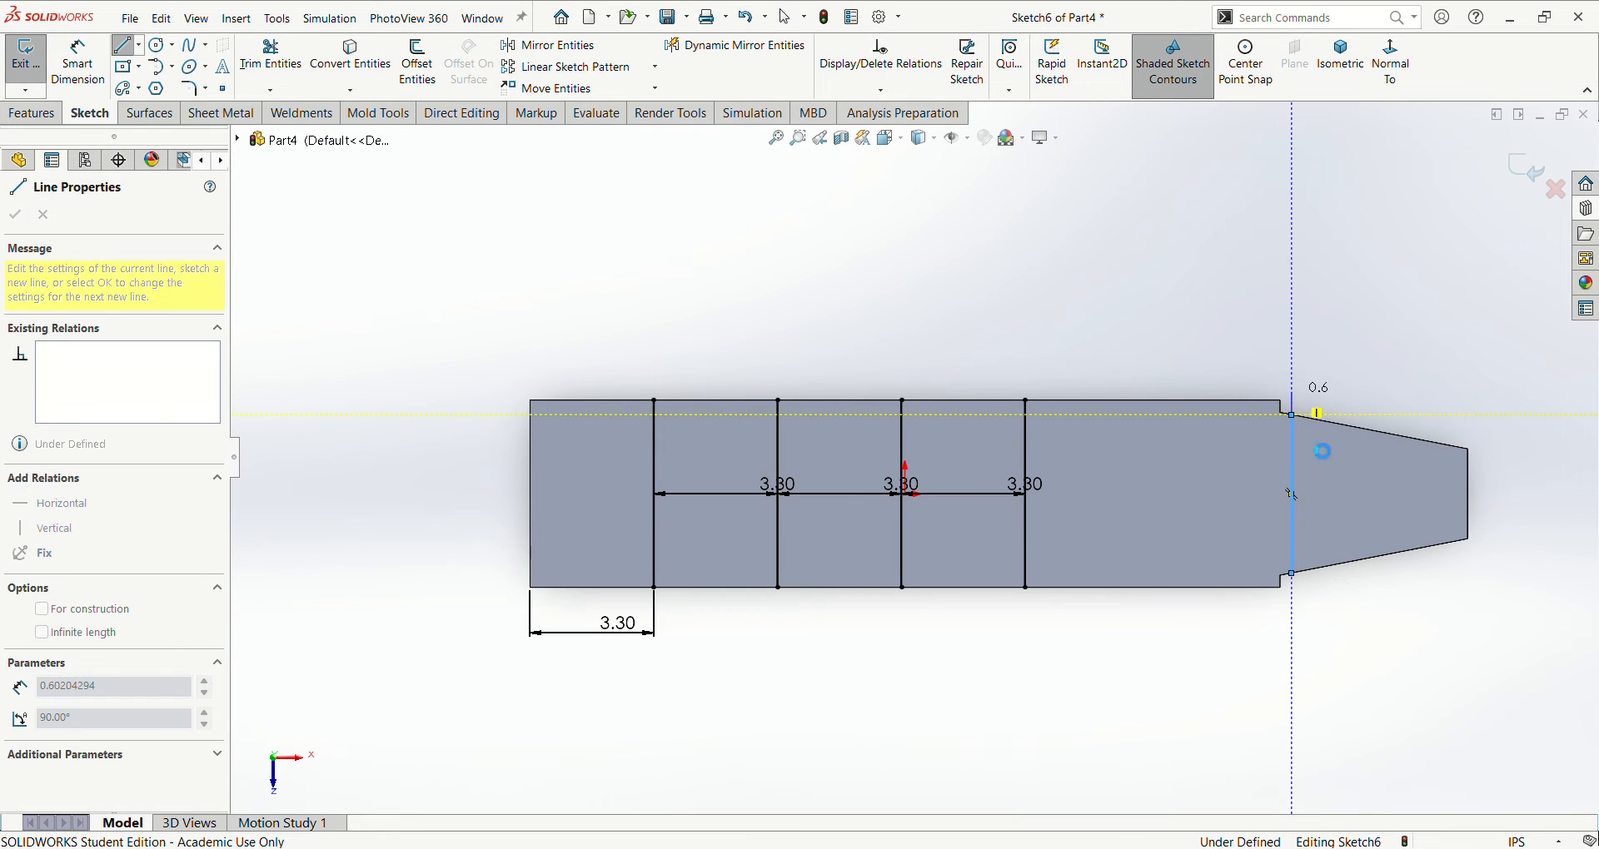
pyautogui.press('Escape')
# - Dimension the distance between the fourth vertical line and the line across the taper as 7.1 in
pyautogui.scroll(-2, 1416, 603)
pyautogui.press('d')
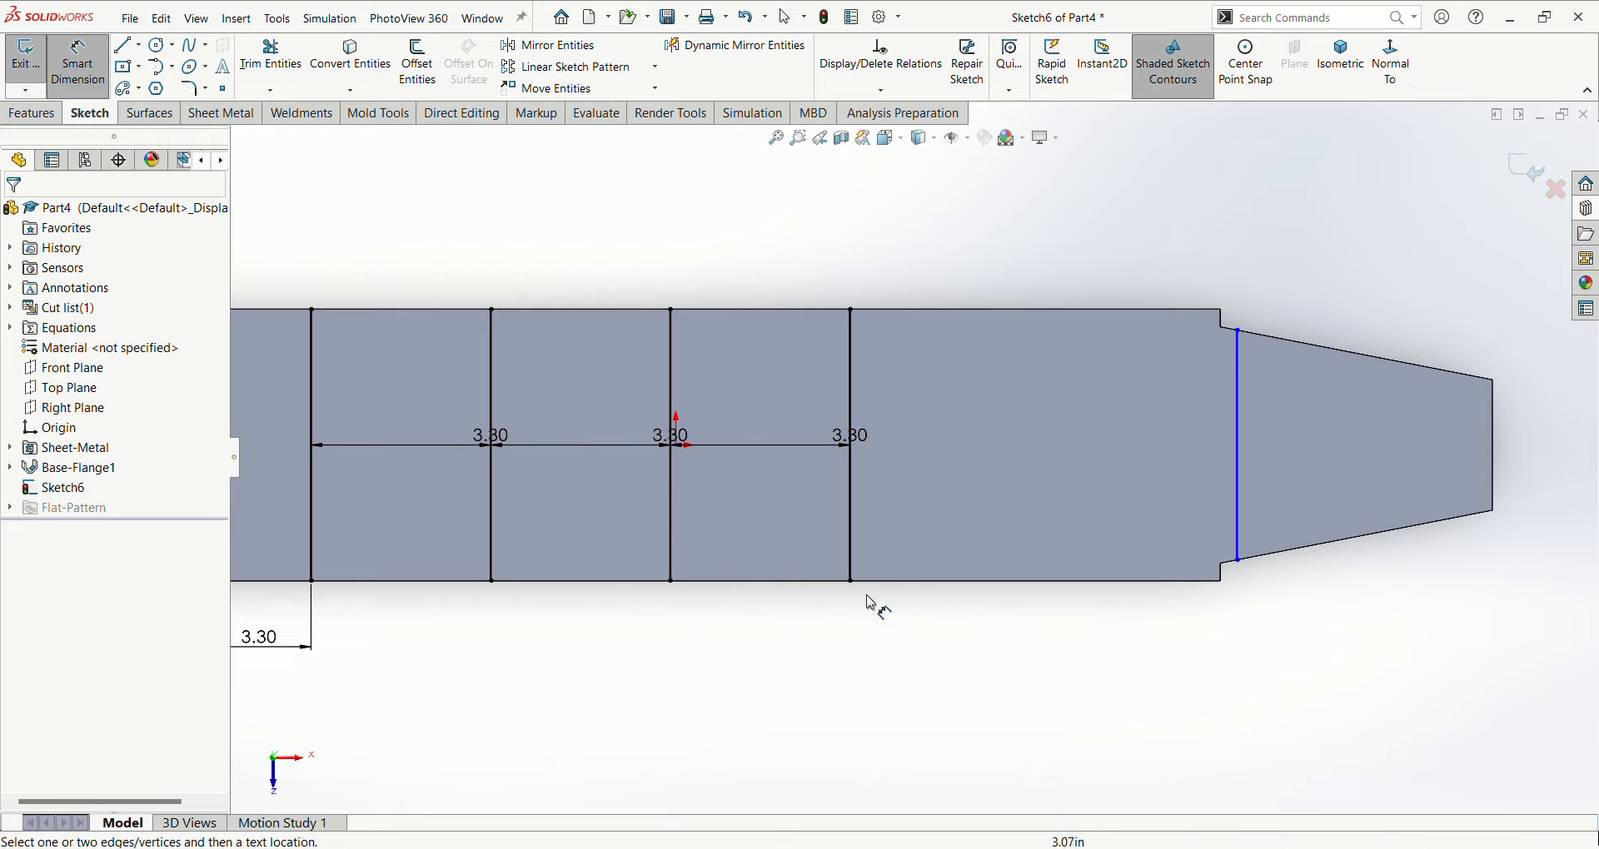
pyautogui.click(851, 559)
pyautogui.click(1238, 537)
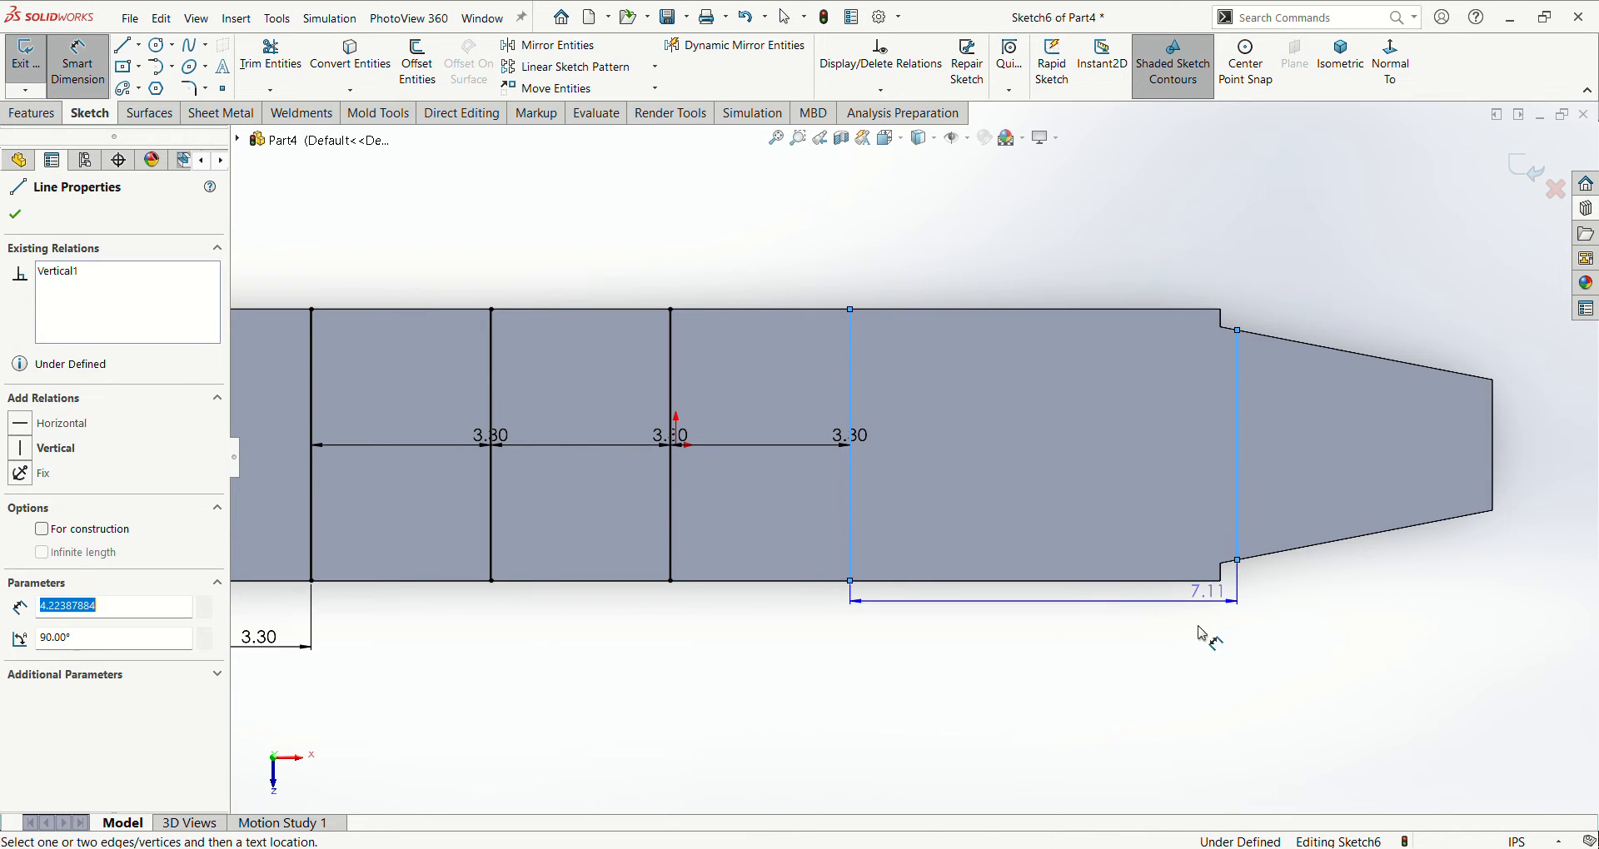
pyautogui.click(1139, 642)
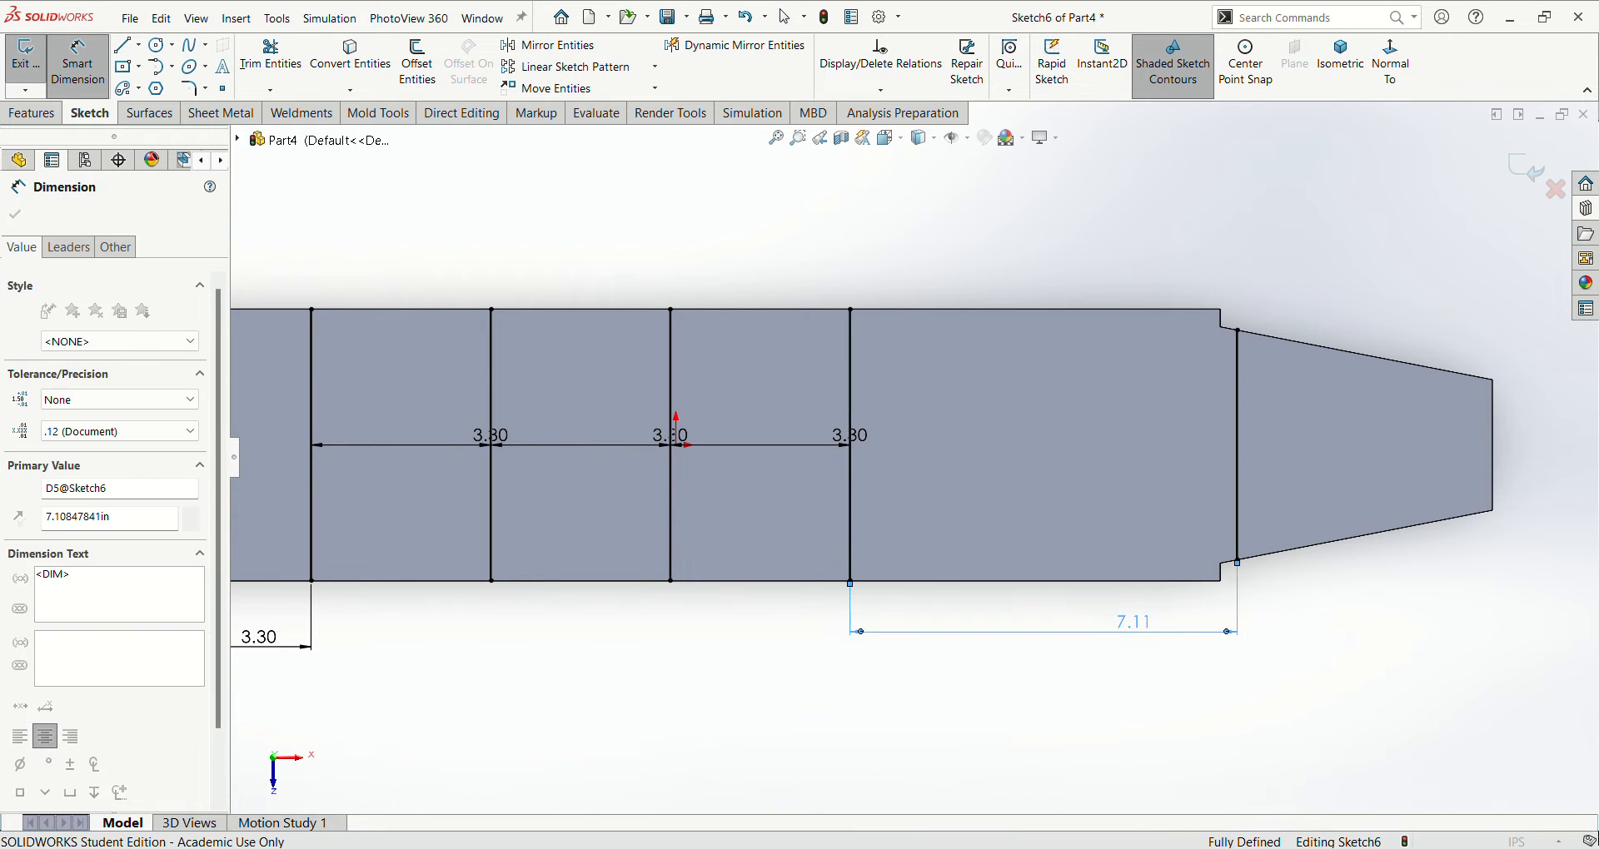
pyautogui.click(1330, 728)
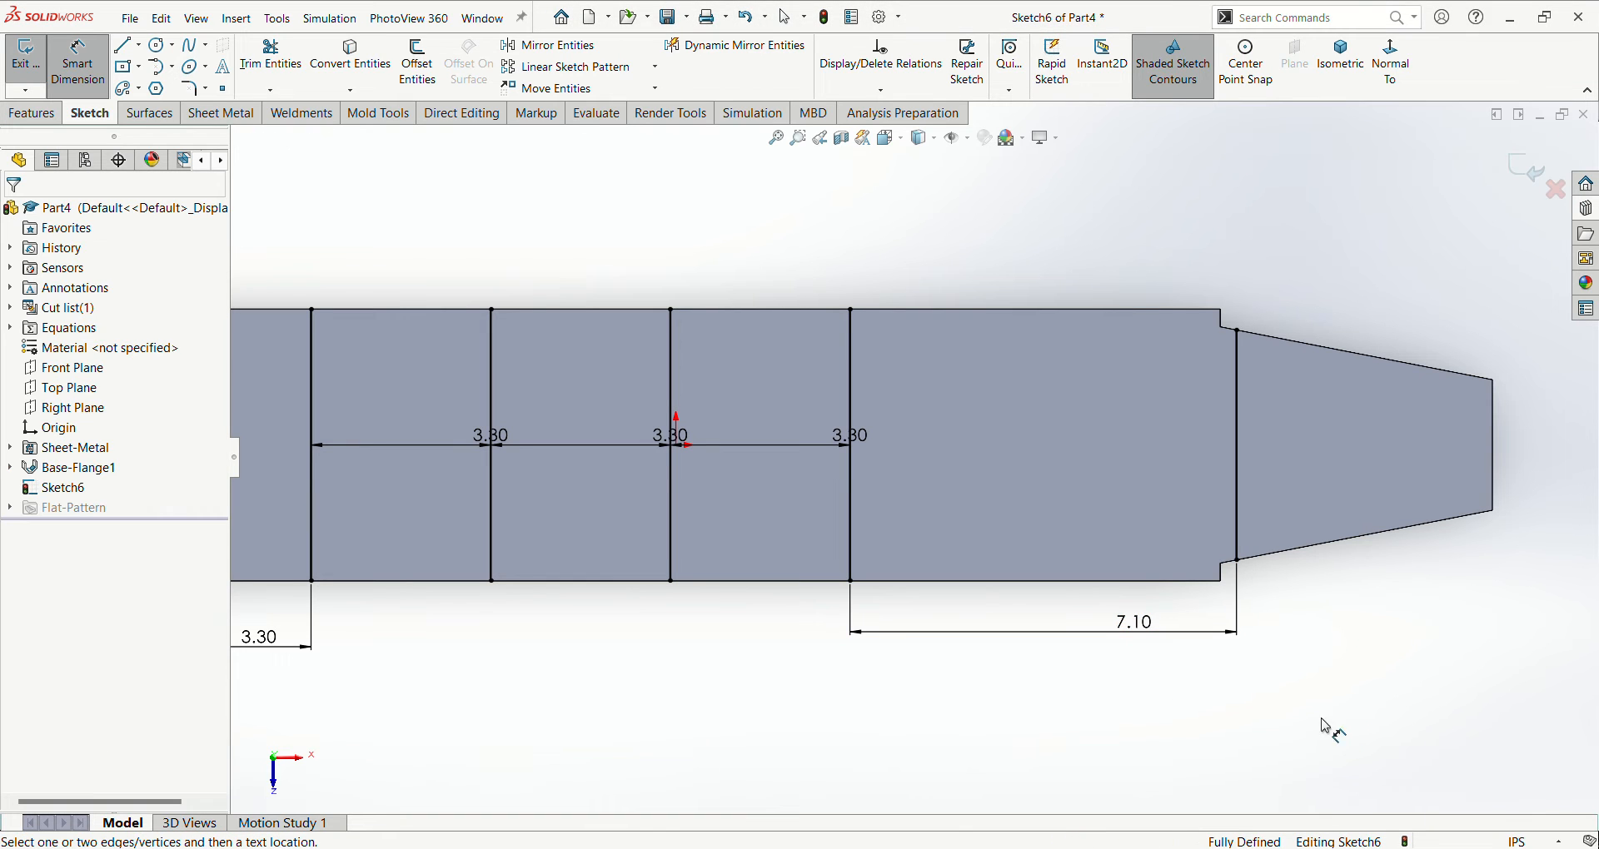
pyautogui.press('f')
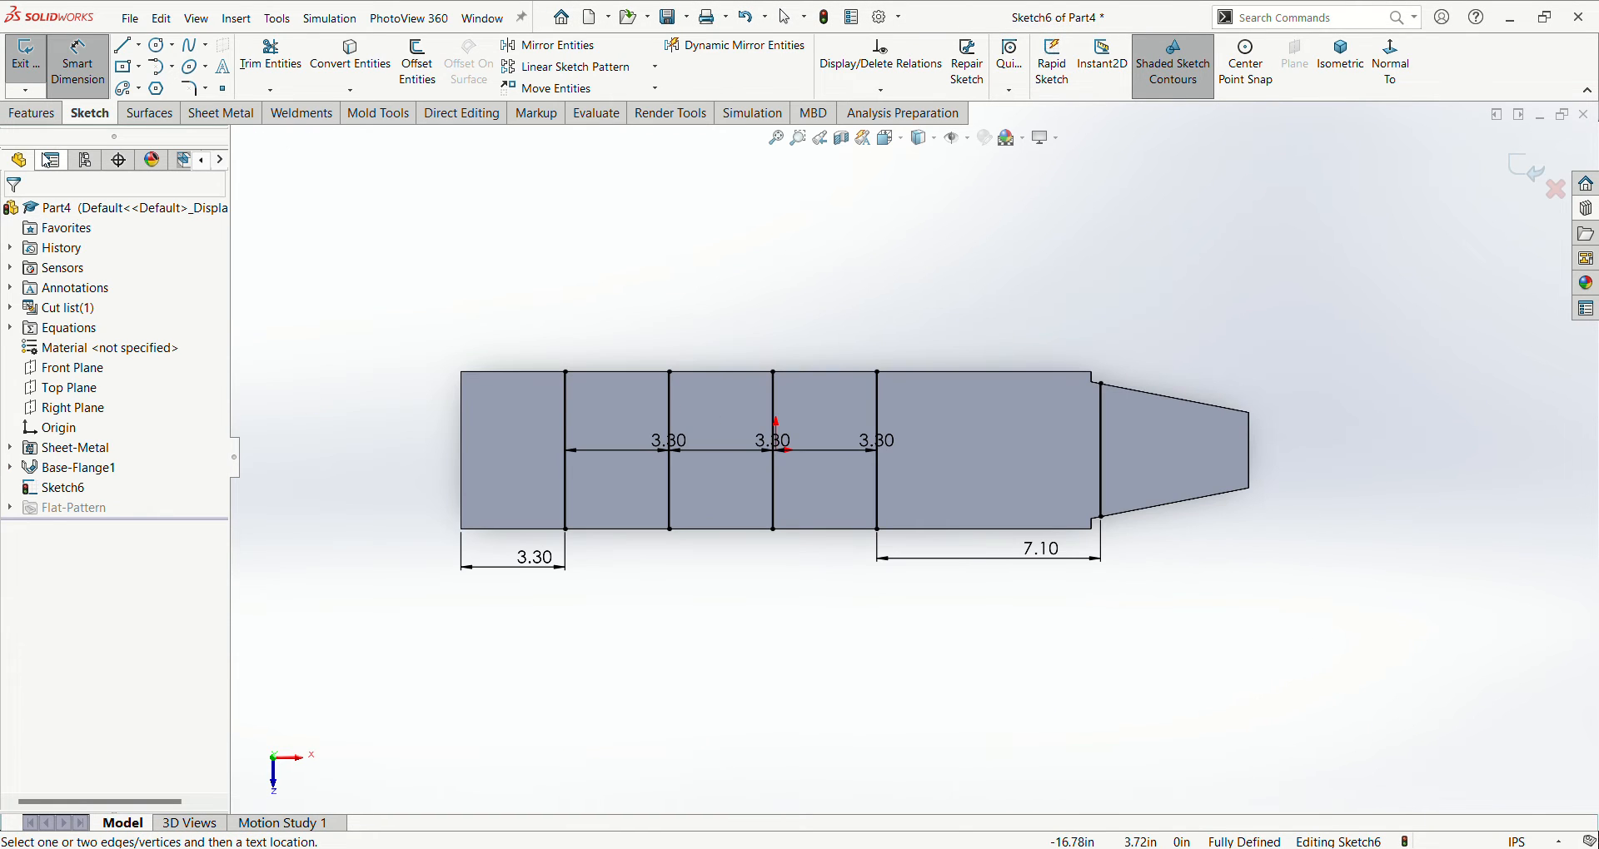
pyautogui.click(191, 114)
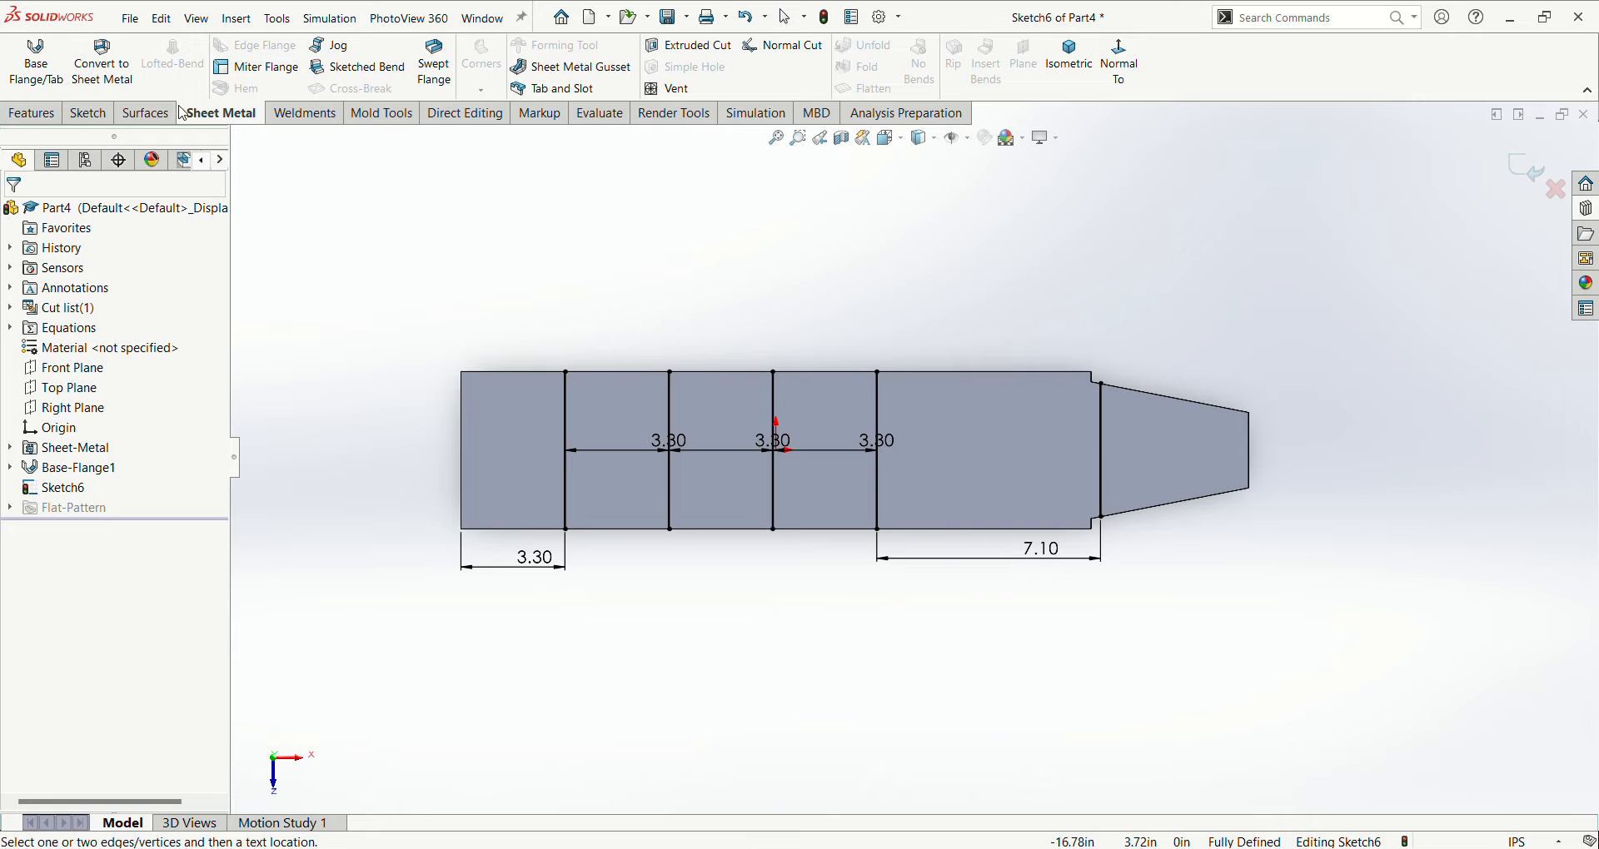
pyautogui.click(33, 114)
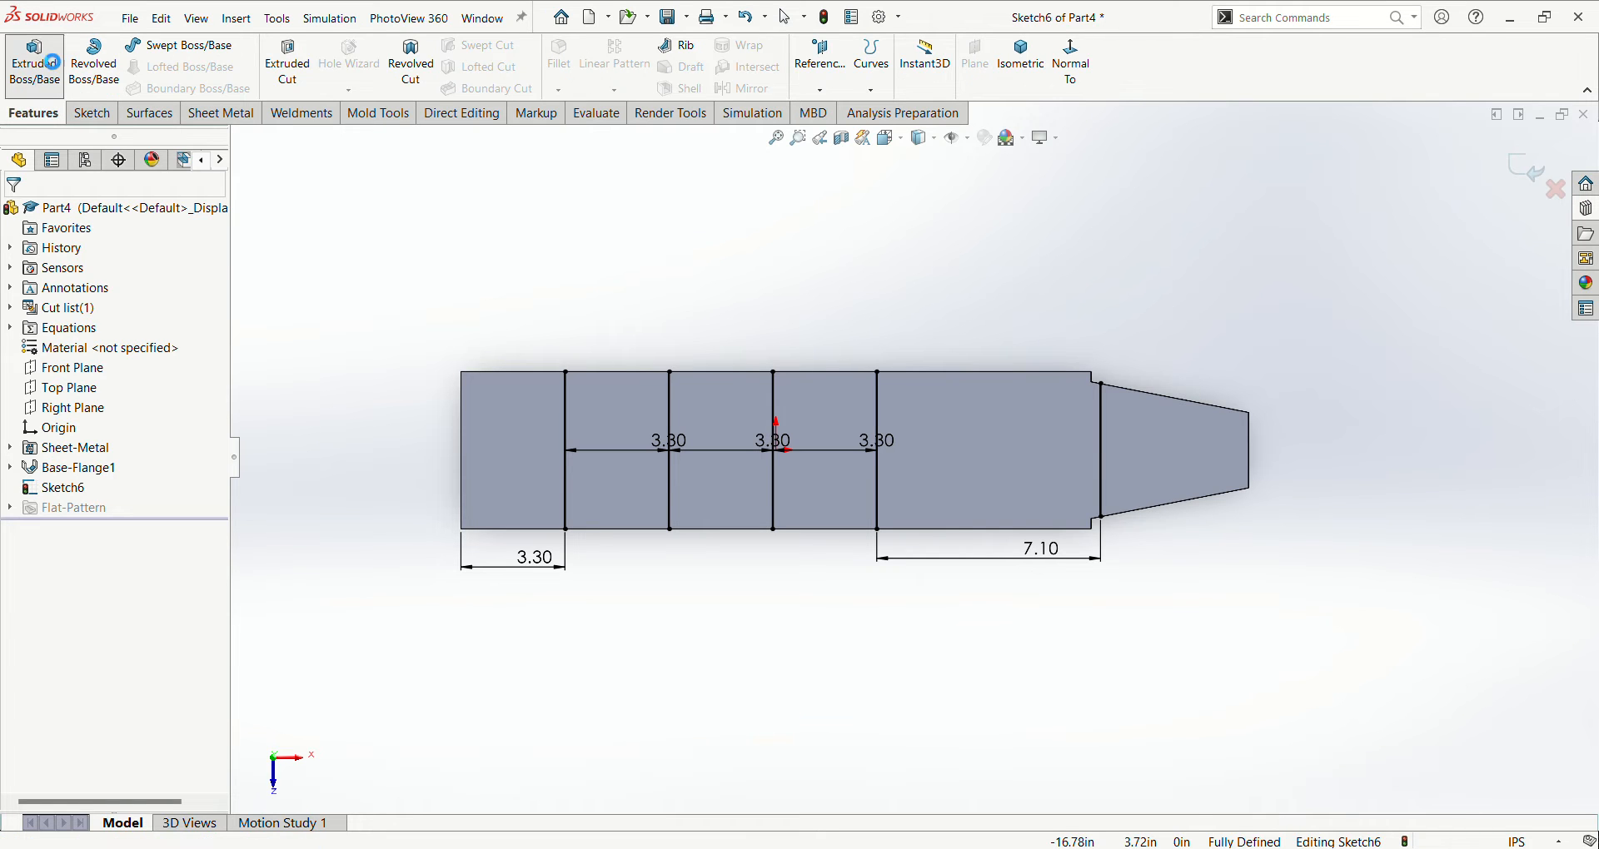
pyautogui.click(50, 63)
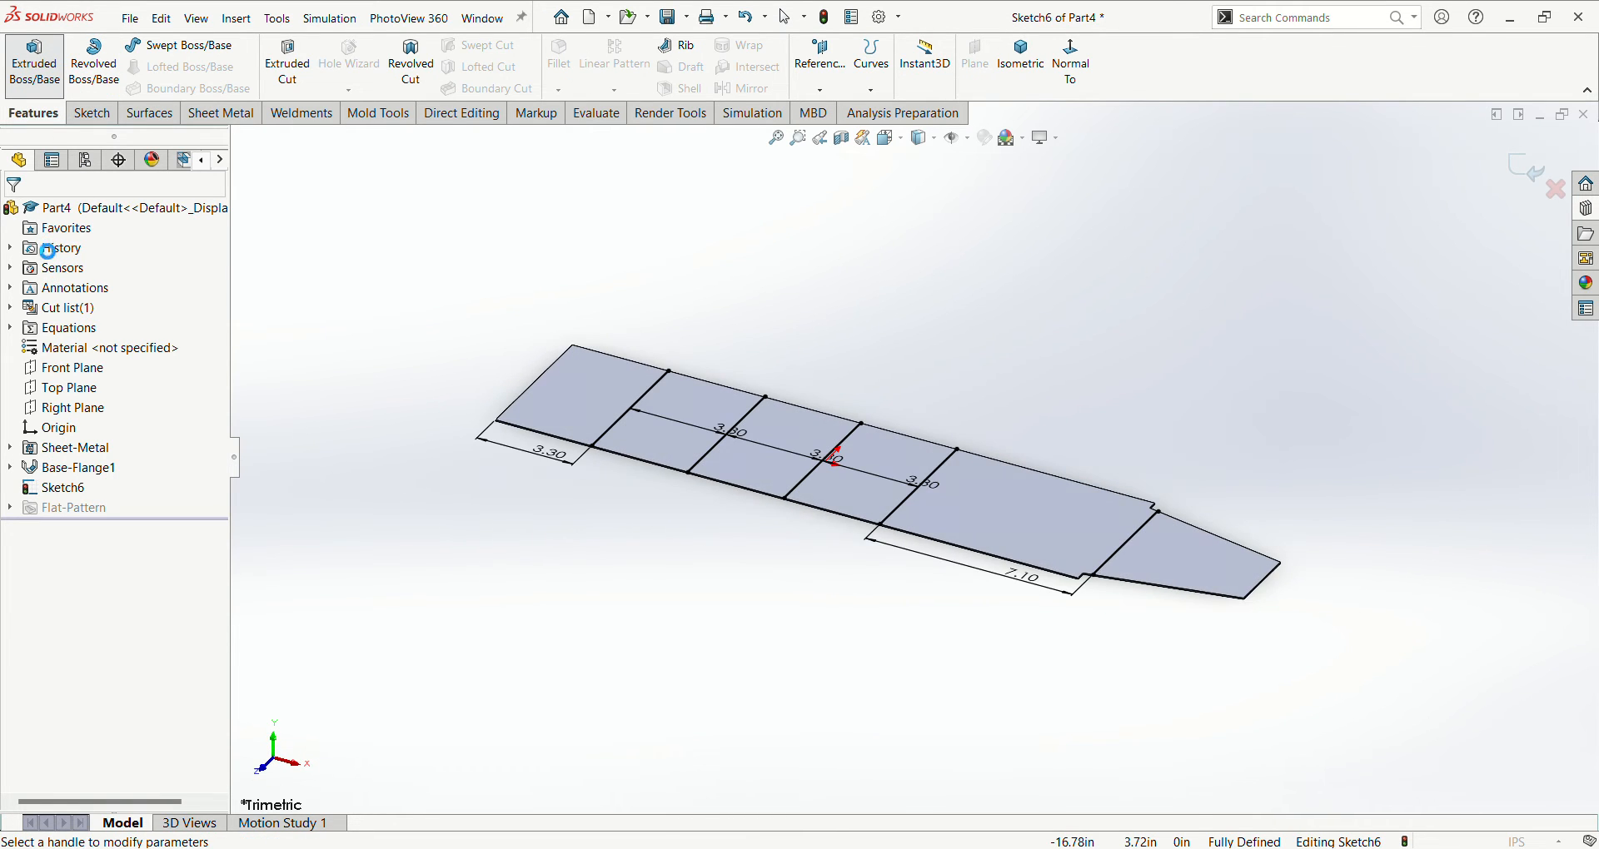
pyautogui.click(39, 213)
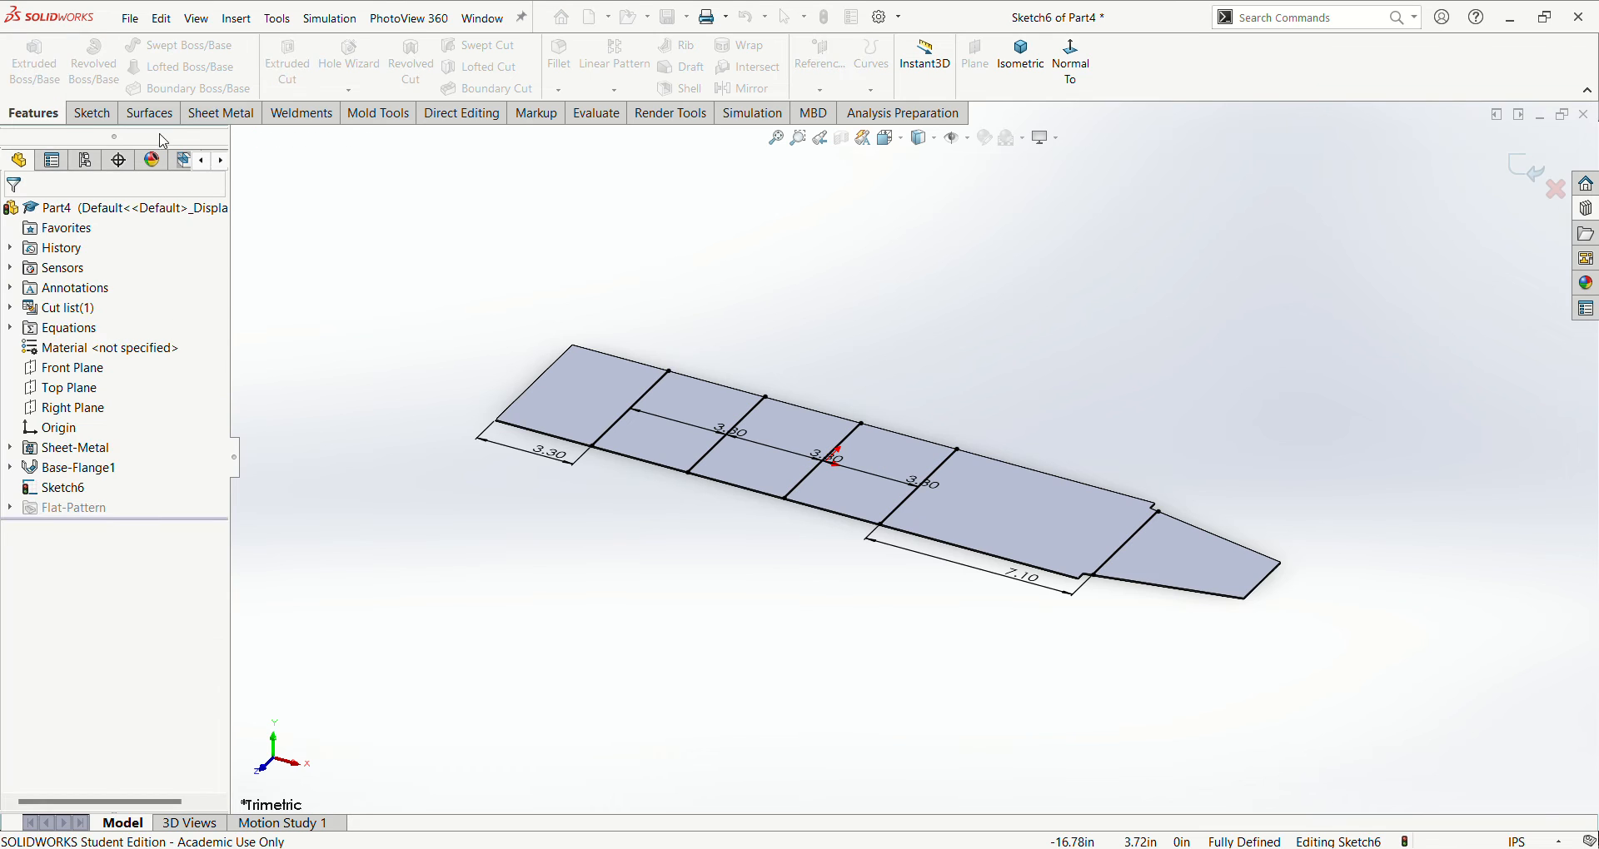
# - Create a 60° Sketched Bend from the sketched lines, fixing the flat section between the fourth line and the taper line
pyautogui.click(188, 117)
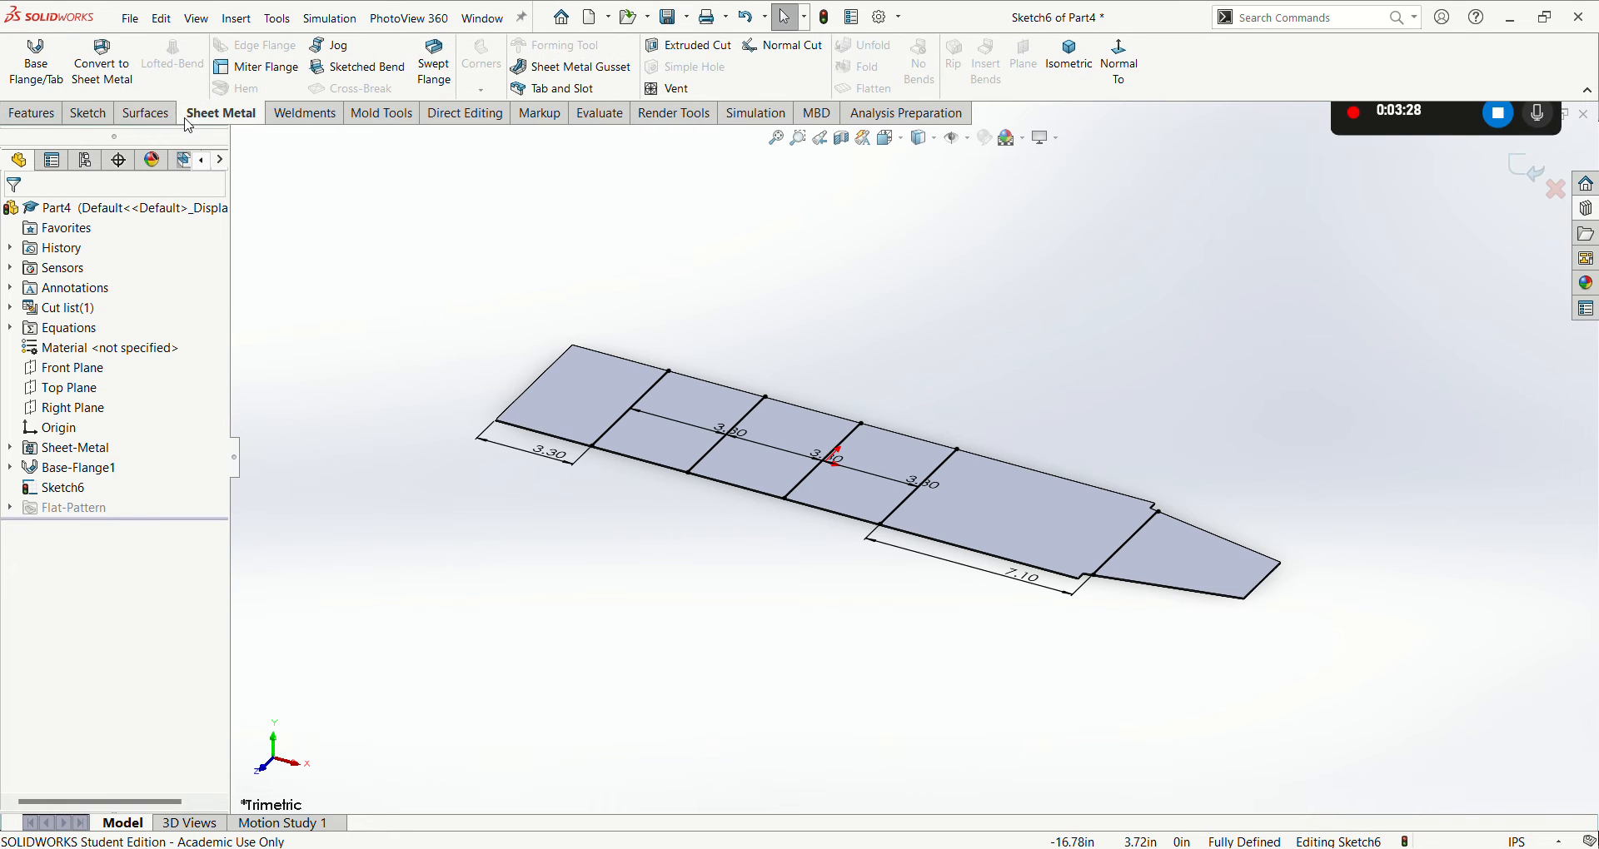
pyautogui.click(359, 75)
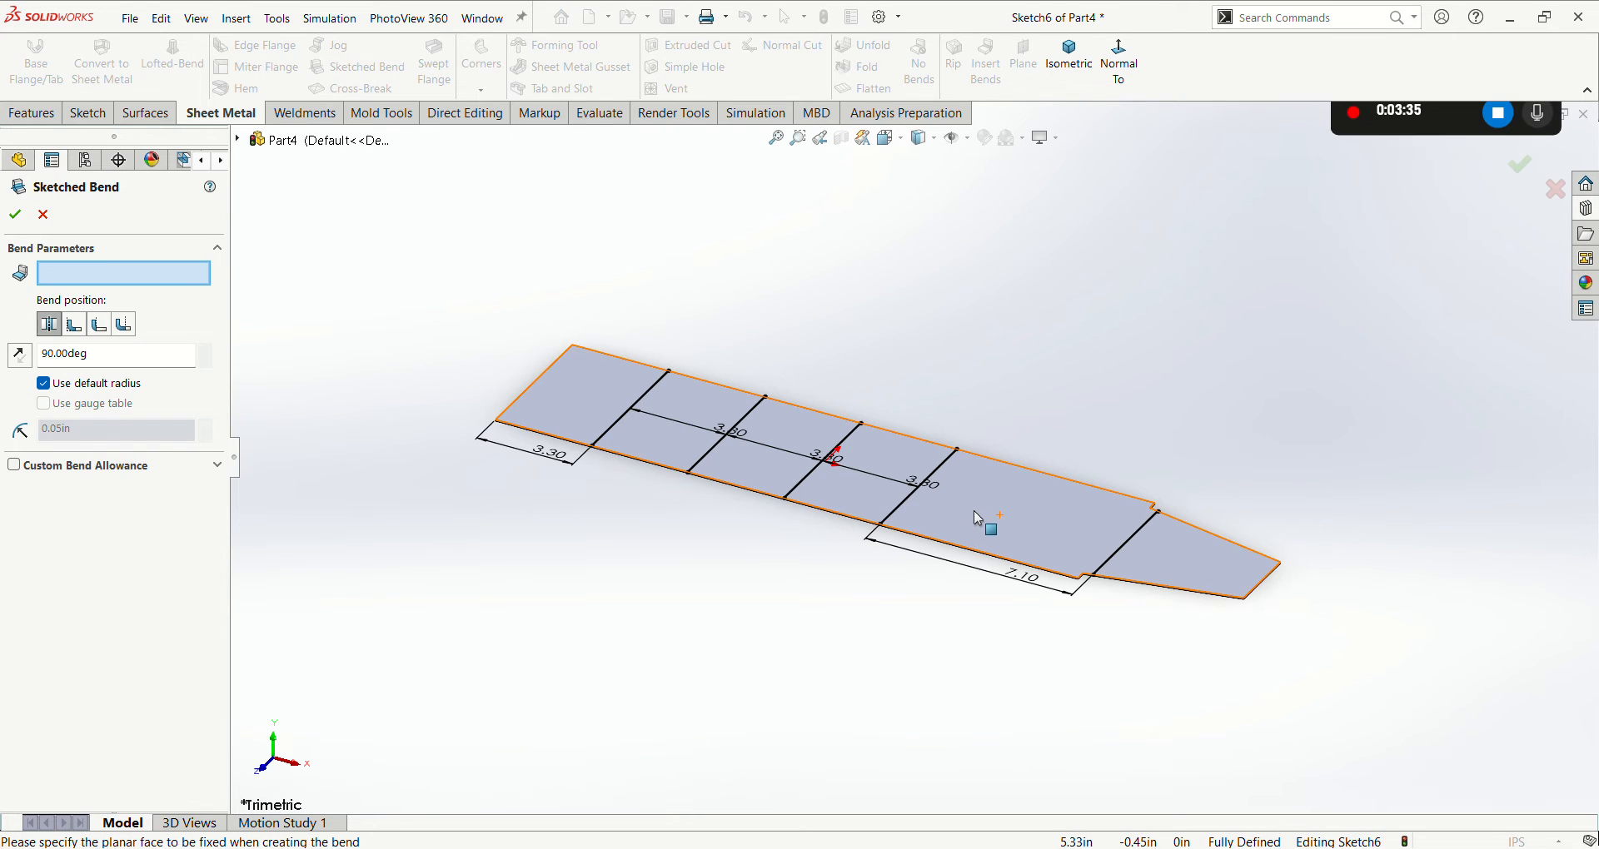
pyautogui.click(984, 479)
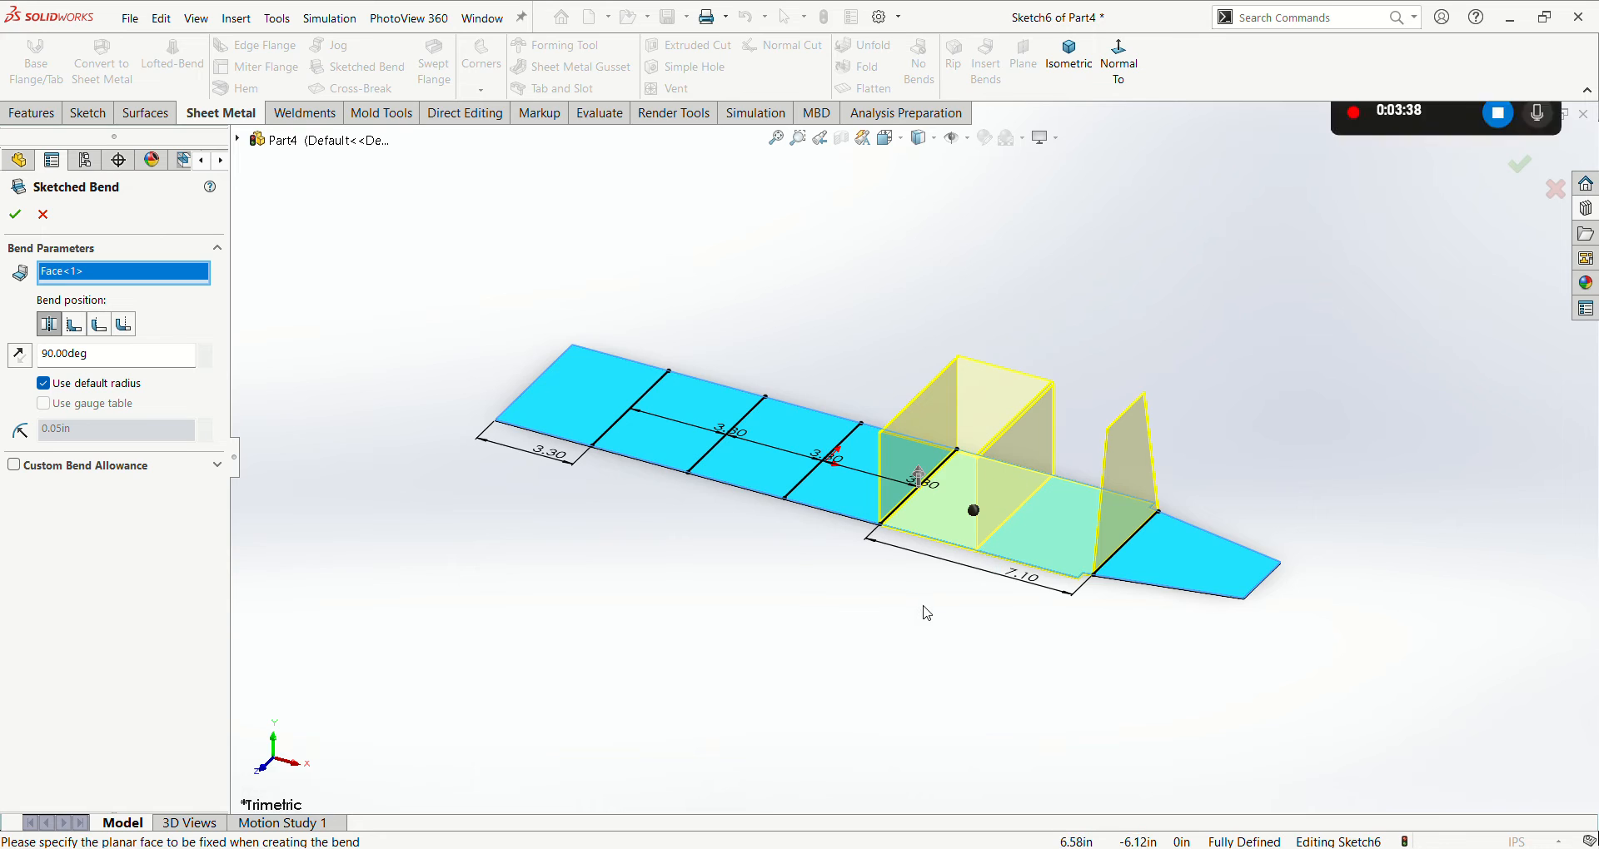
pyautogui.moveTo(924, 611); pyautogui.dragTo(980, 545, button='middle')
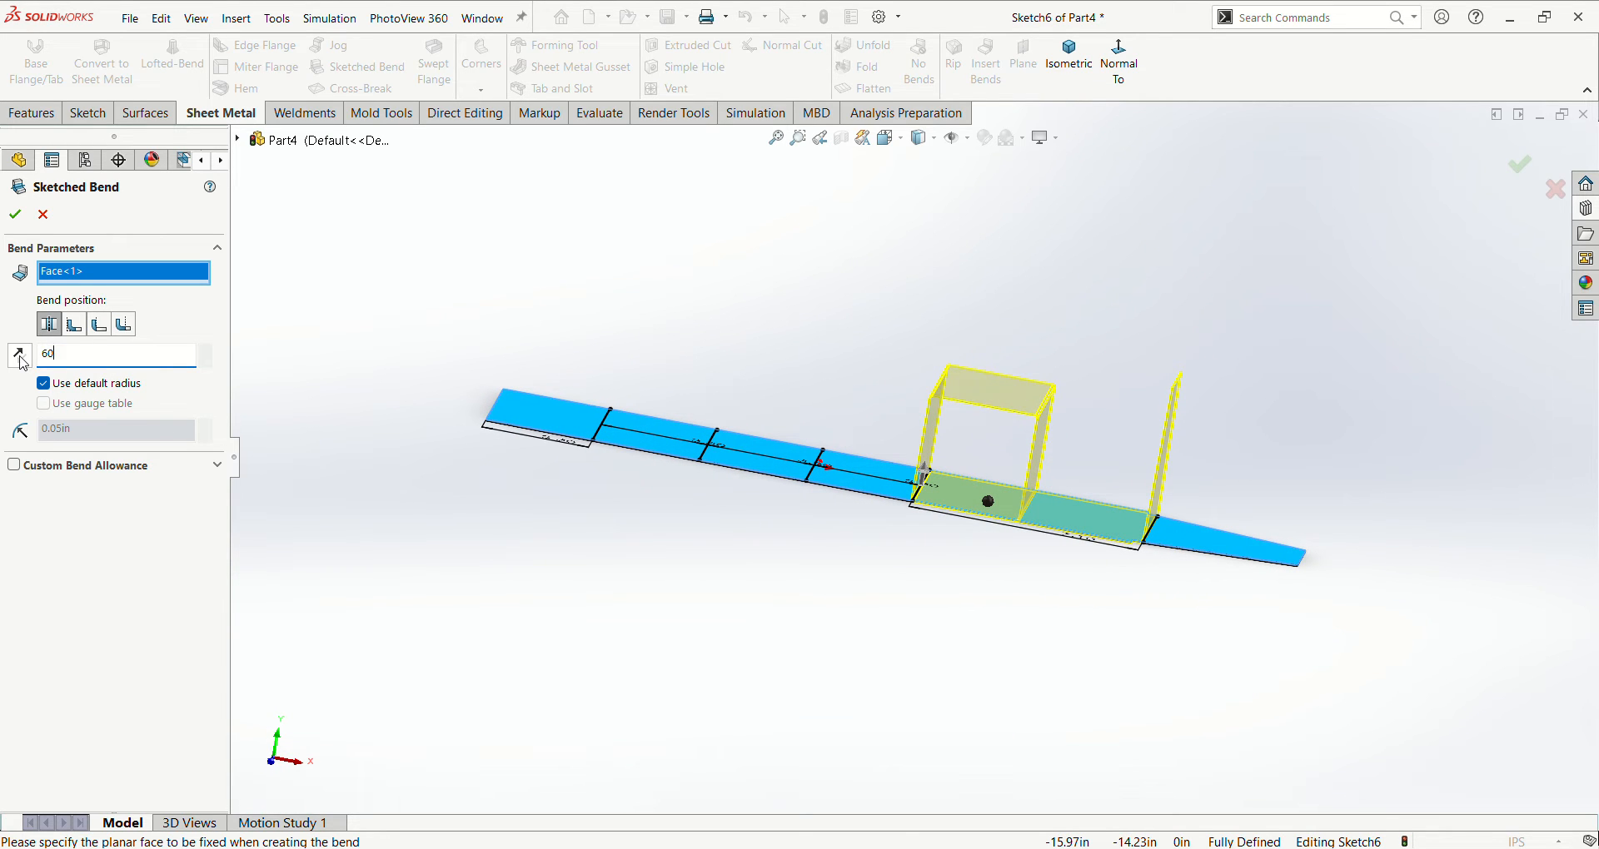
pyautogui.press('Return')
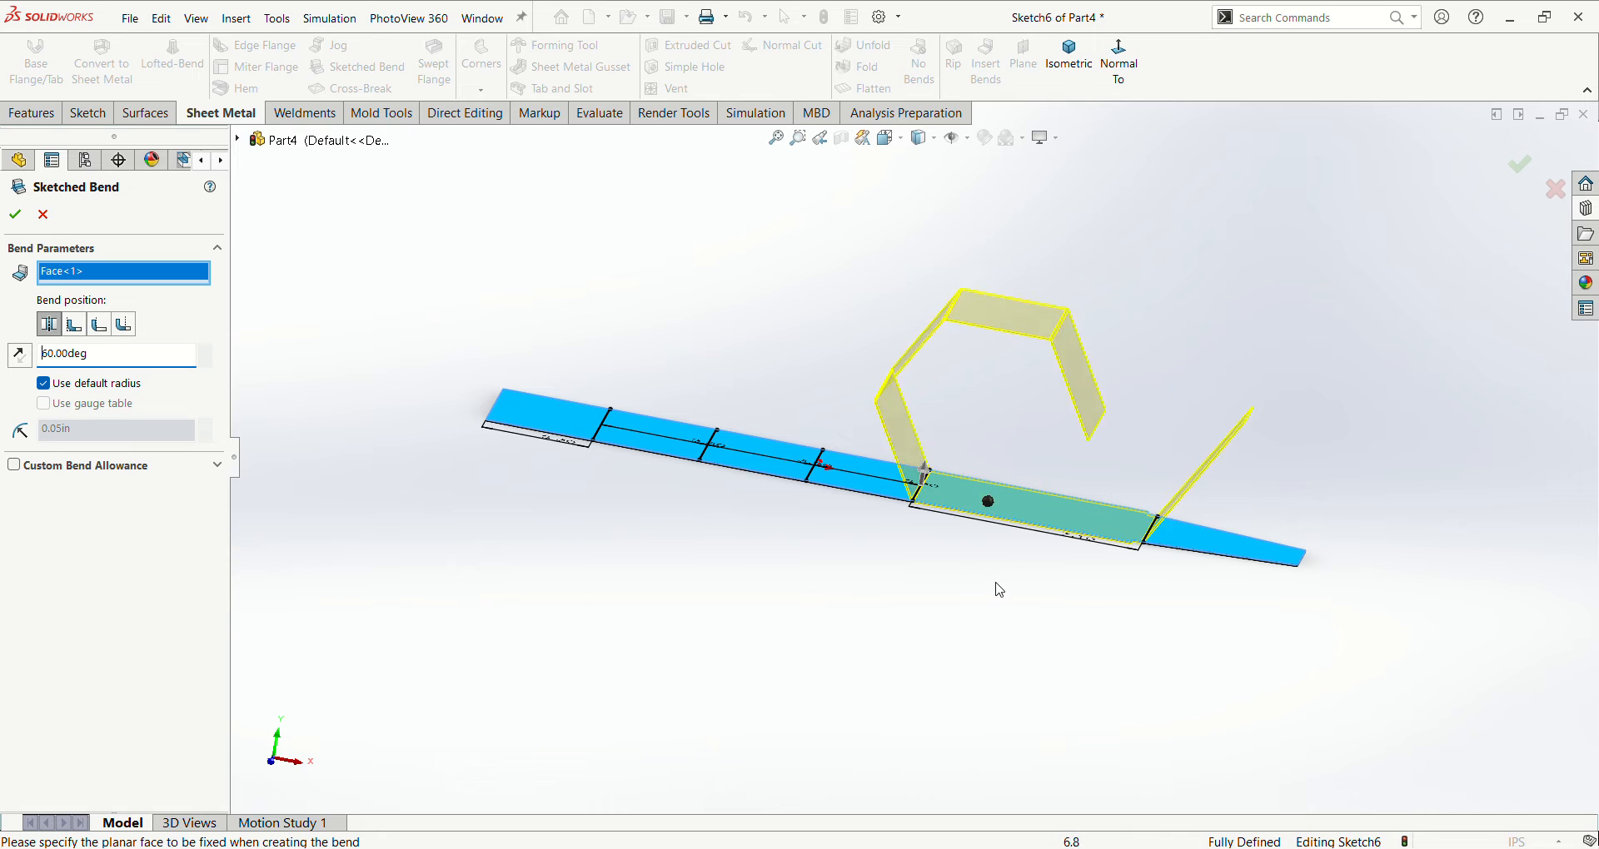
pyautogui.moveTo(1001, 590); pyautogui.dragTo(965, 616, button='middle')
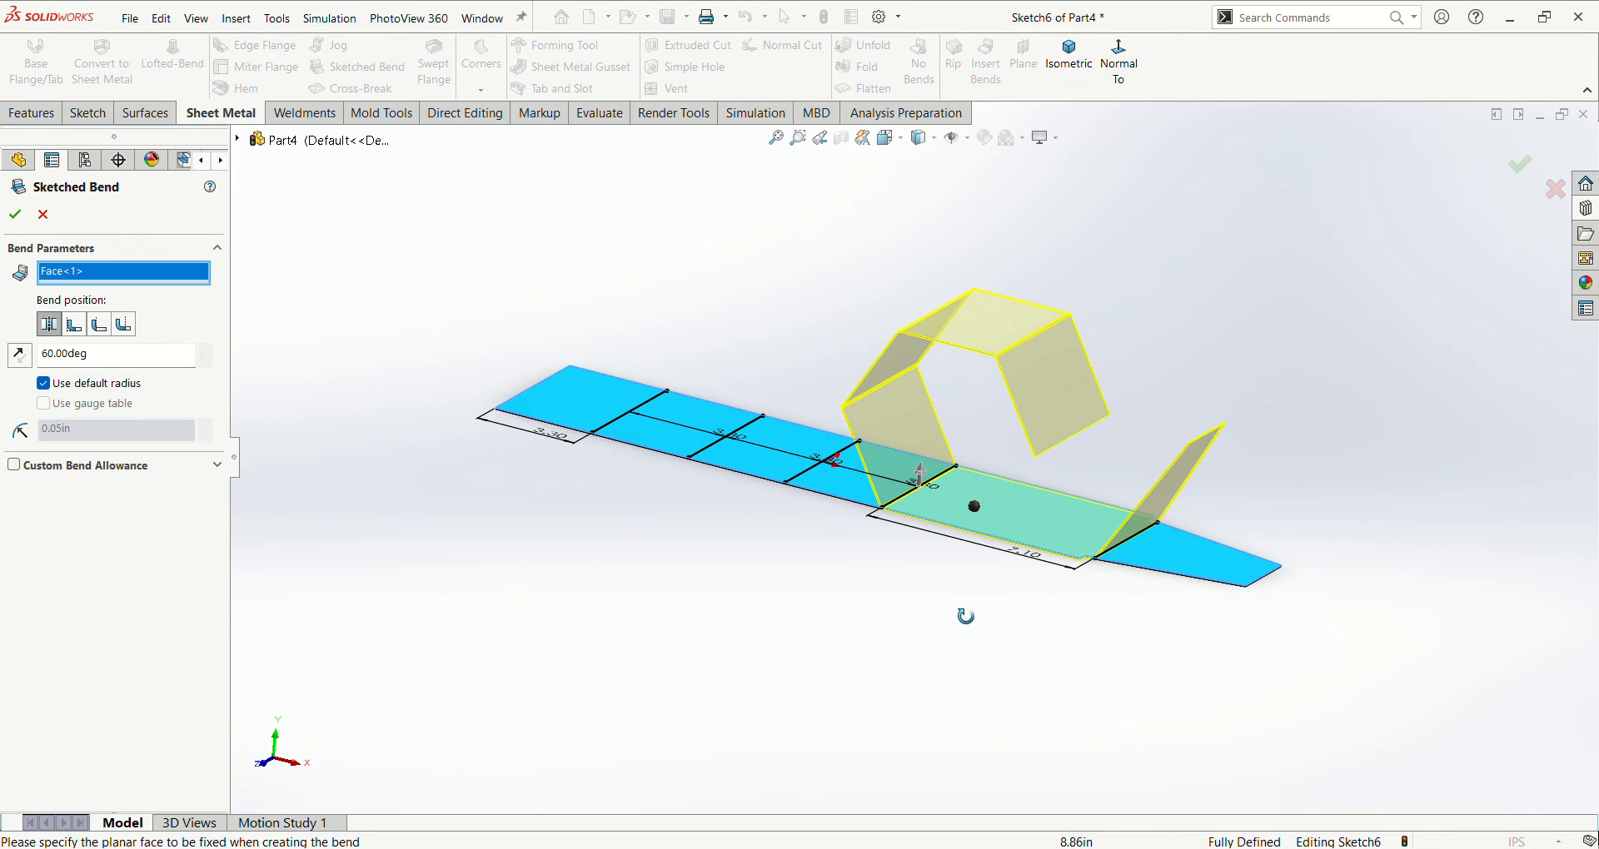
pyautogui.click(15, 216)
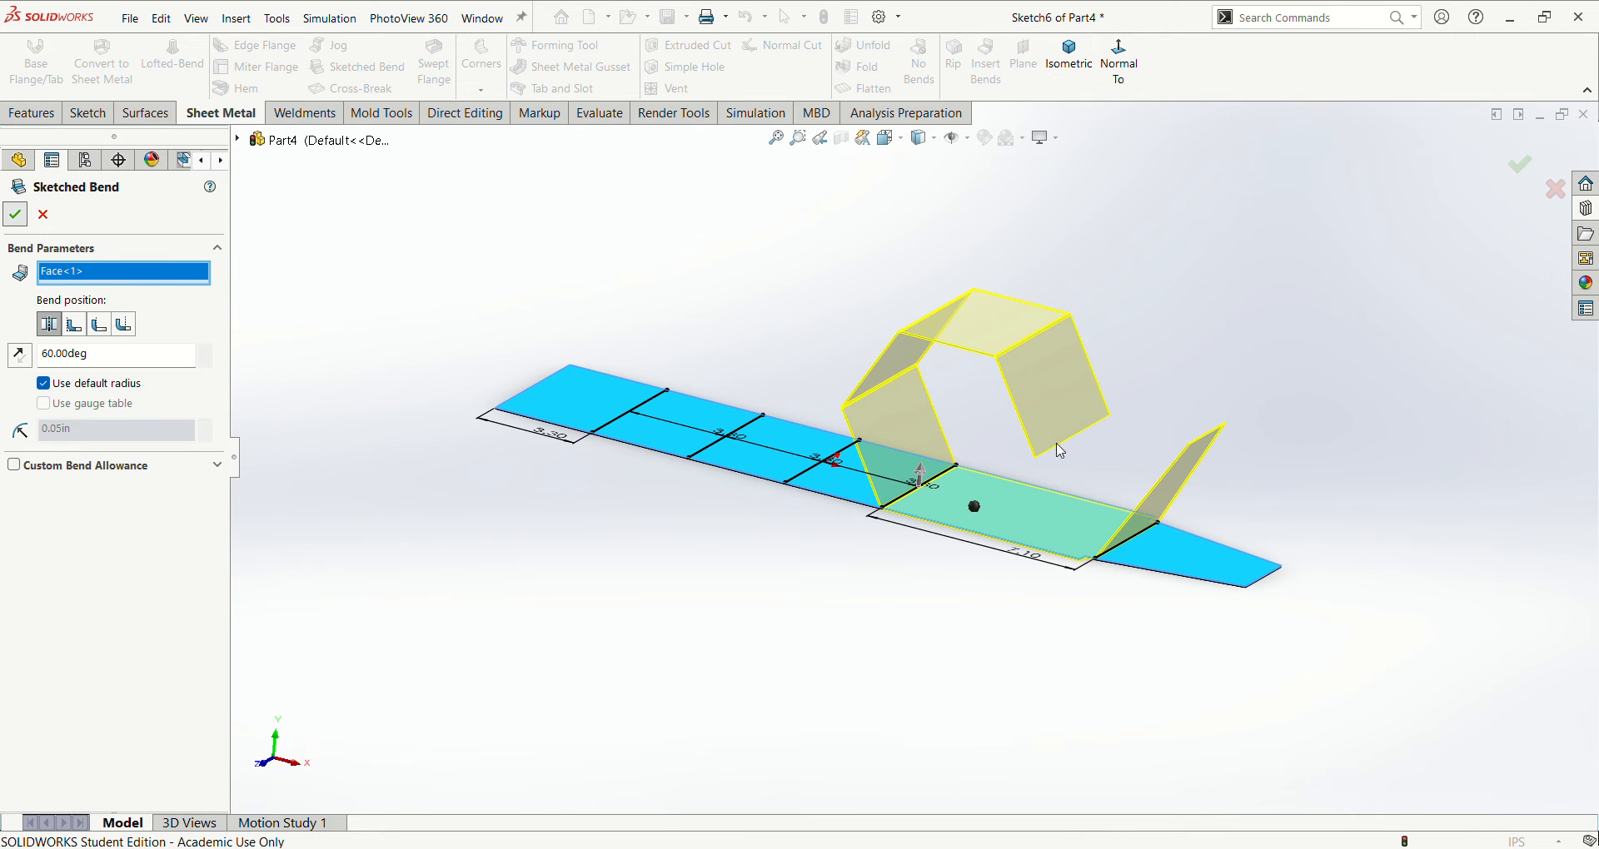
# - Assign Plain Carbon Steel as the part's material
pyautogui.moveTo(1163, 328)
pyautogui.mouseDown(button='middle')
pyautogui.moveTo(1088, 364)
pyautogui.moveTo(1163, 371)
pyautogui.mouseUp(button='middle')
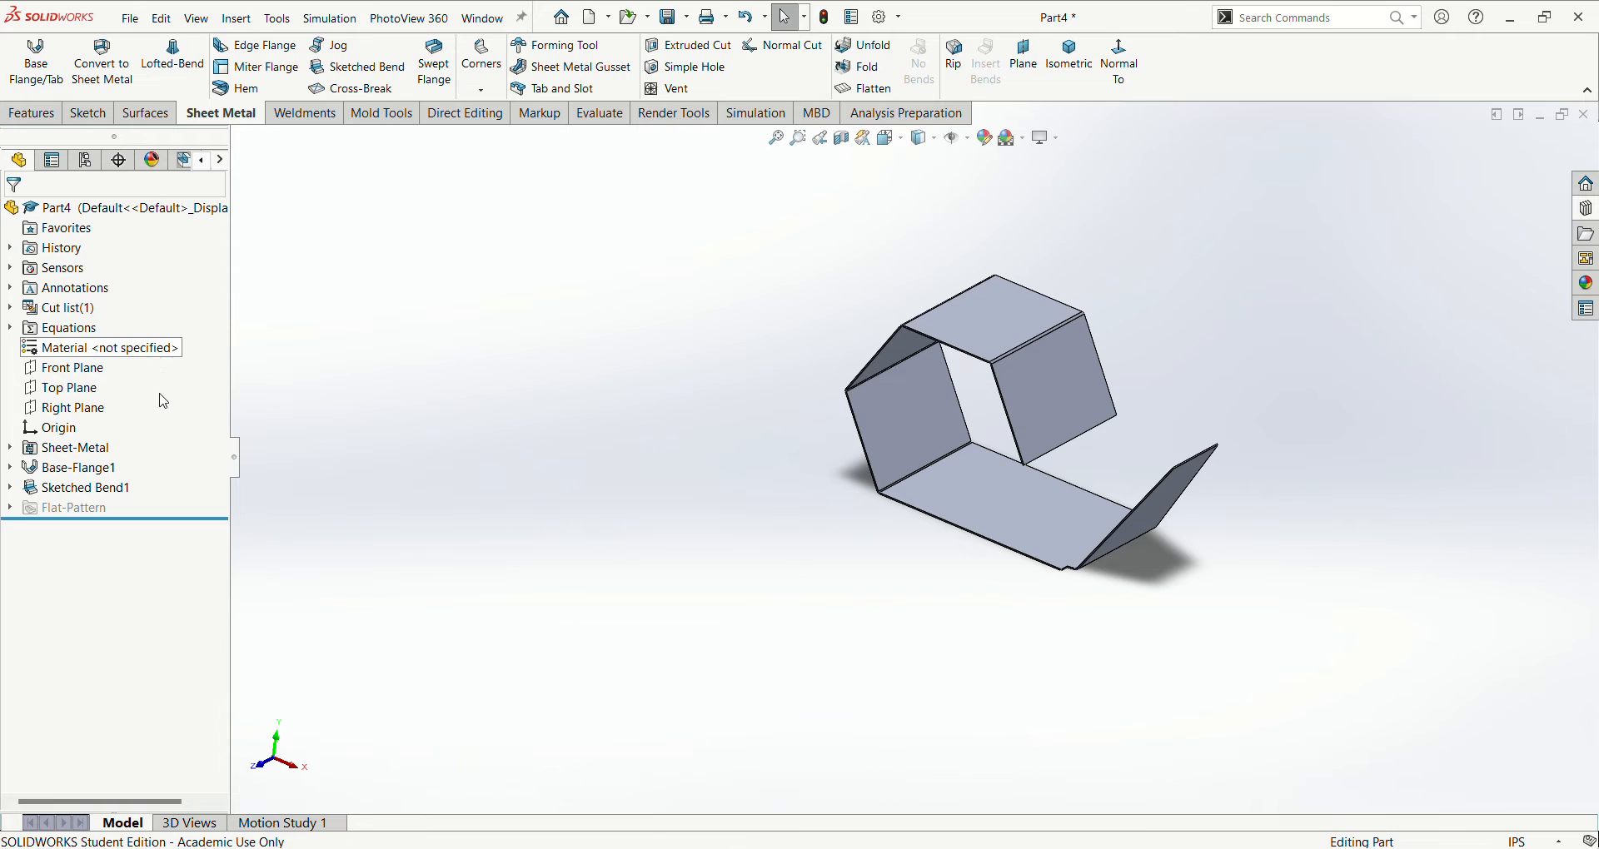
pyautogui.rightClick(157, 349)
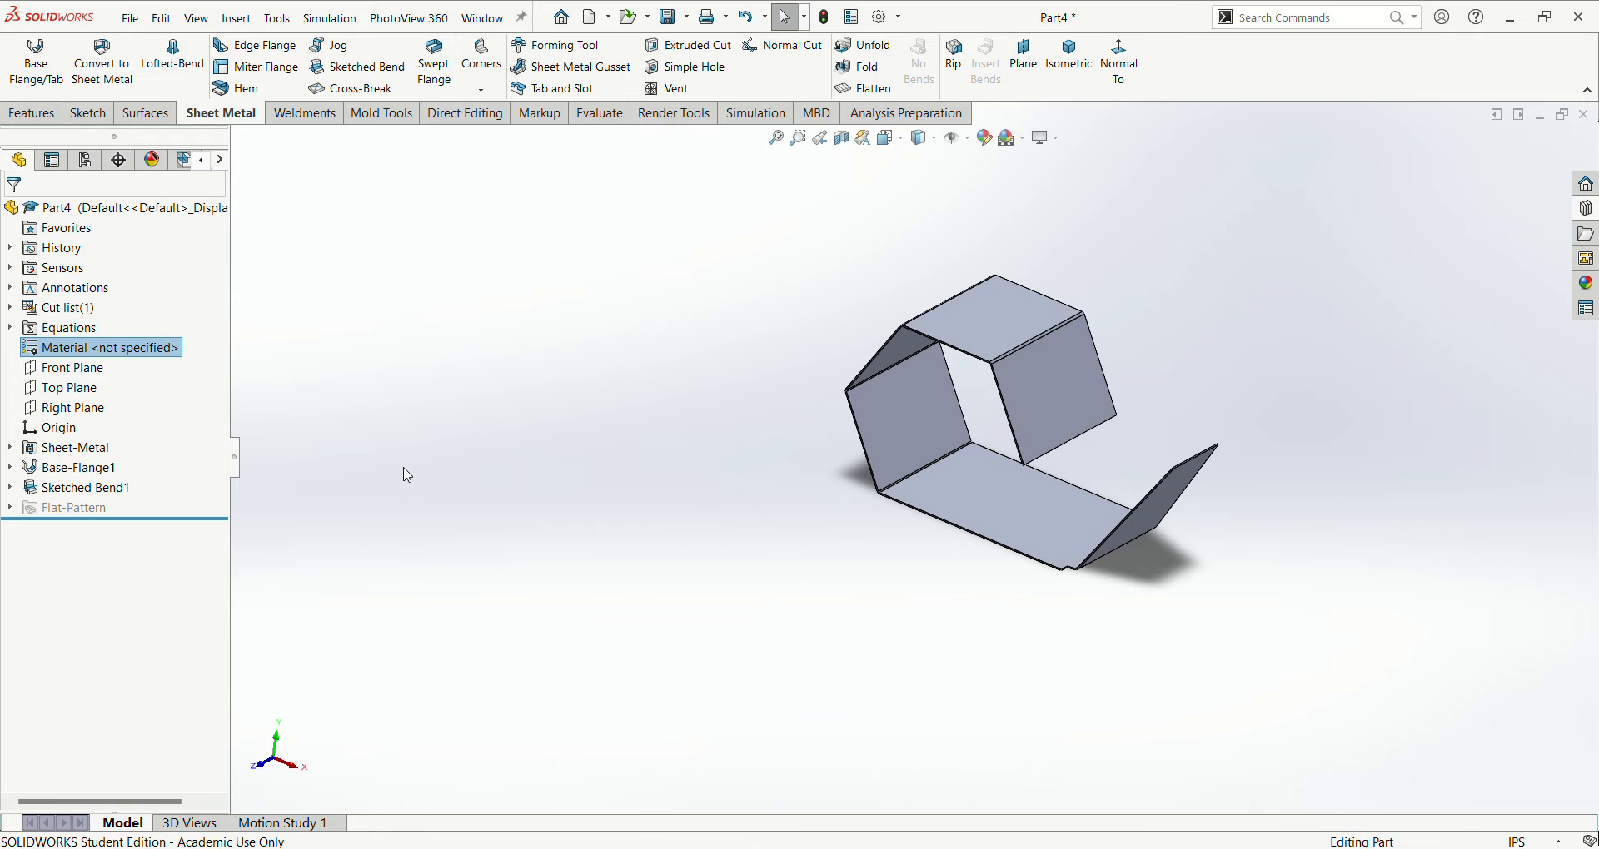
pyautogui.scroll(-2, 1127, 374)
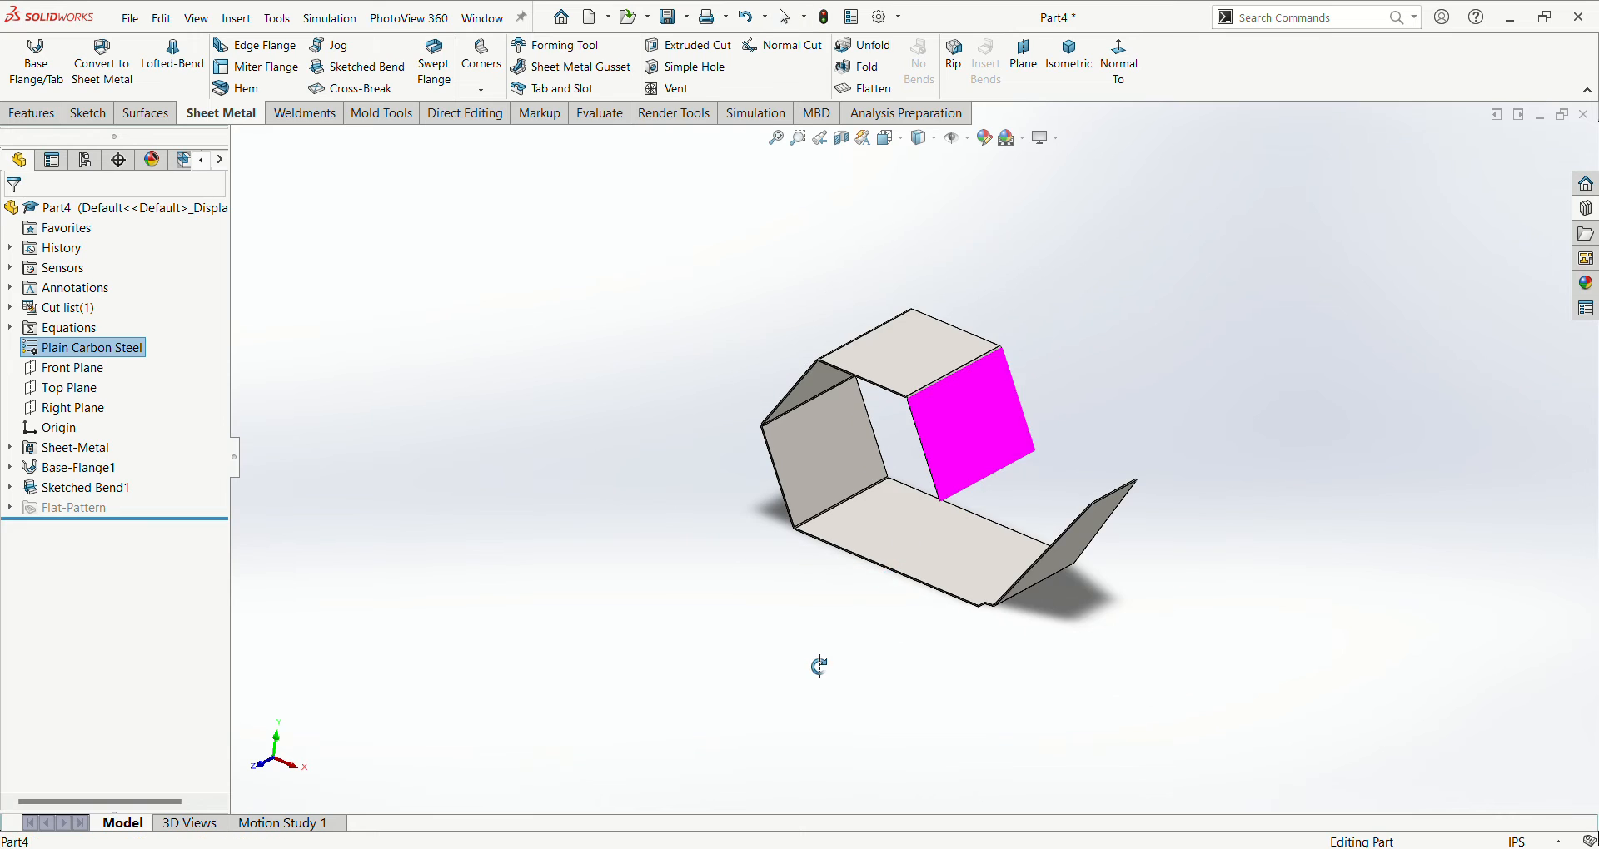
pyautogui.click(817, 667)
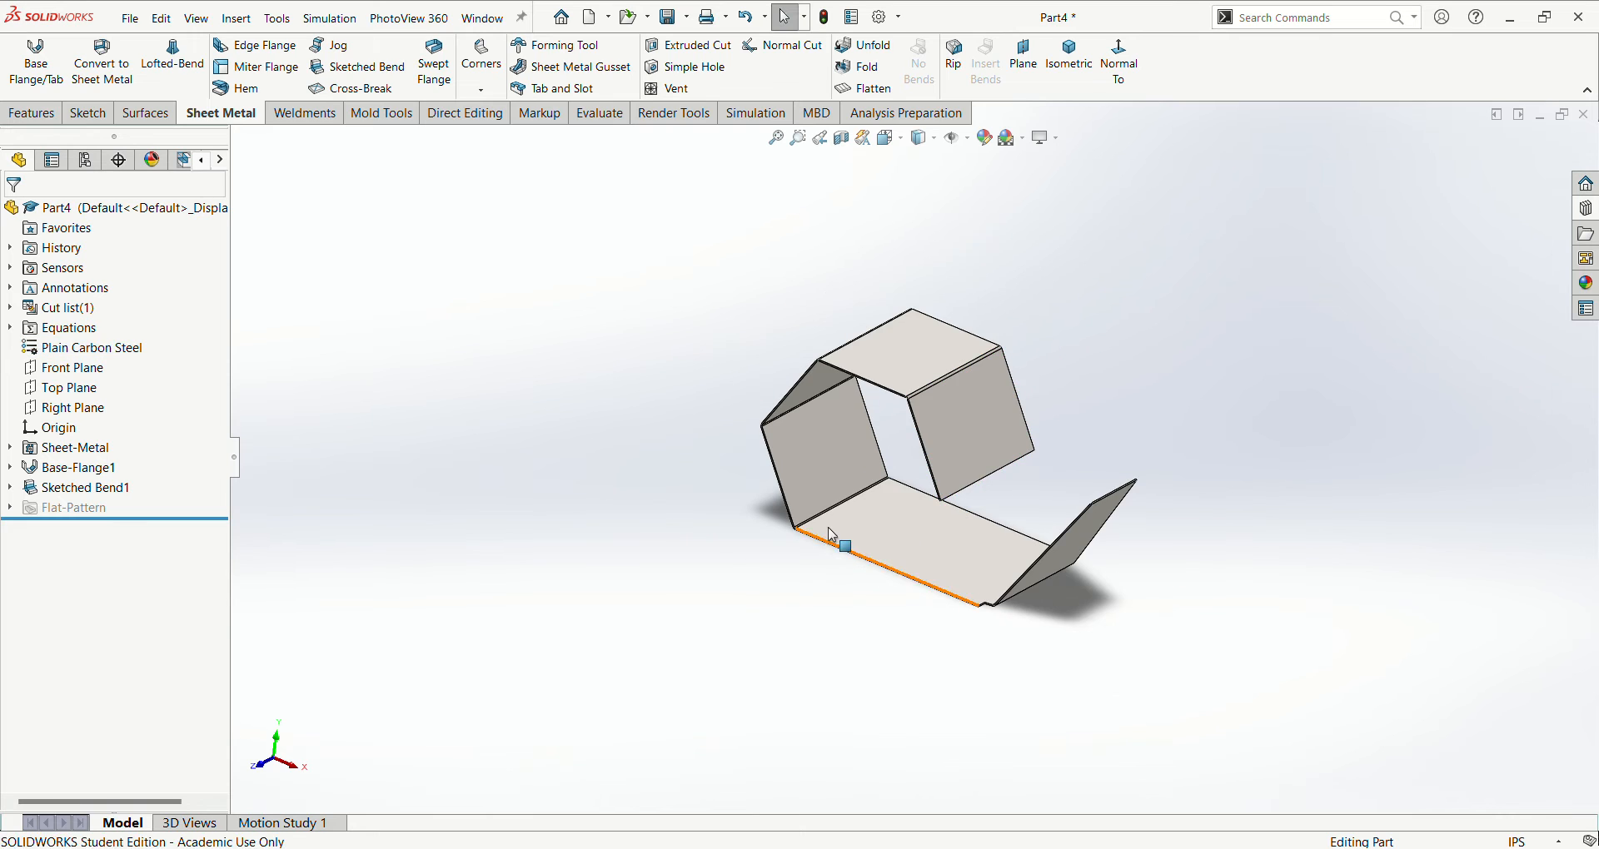
# - Place an Edge Flange about 1.49 in long on the near slanted edge of the tapered end panel, pointing outward
pyautogui.scroll(-3, 886, 547)
pyautogui.scroll(2, 886, 548)
pyautogui.moveTo(873, 573); pyautogui.dragTo(854, 573, button='middle')
pyautogui.scroll(-5, 1029, 544)
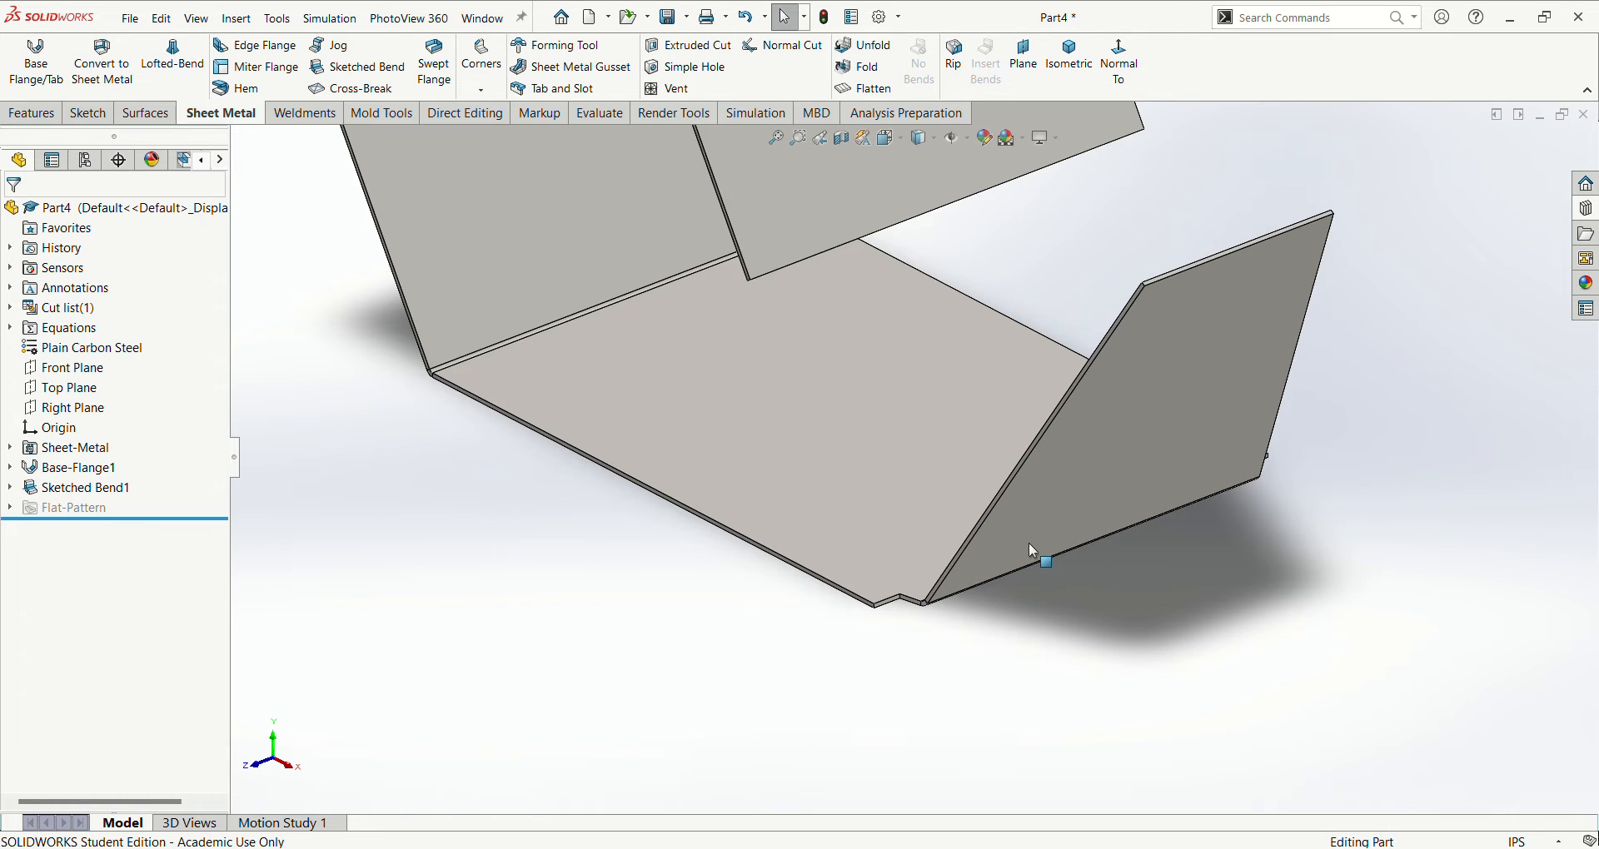
pyautogui.scroll(-2, 1029, 545)
pyautogui.scroll(-2, 1007, 523)
pyautogui.click(955, 503)
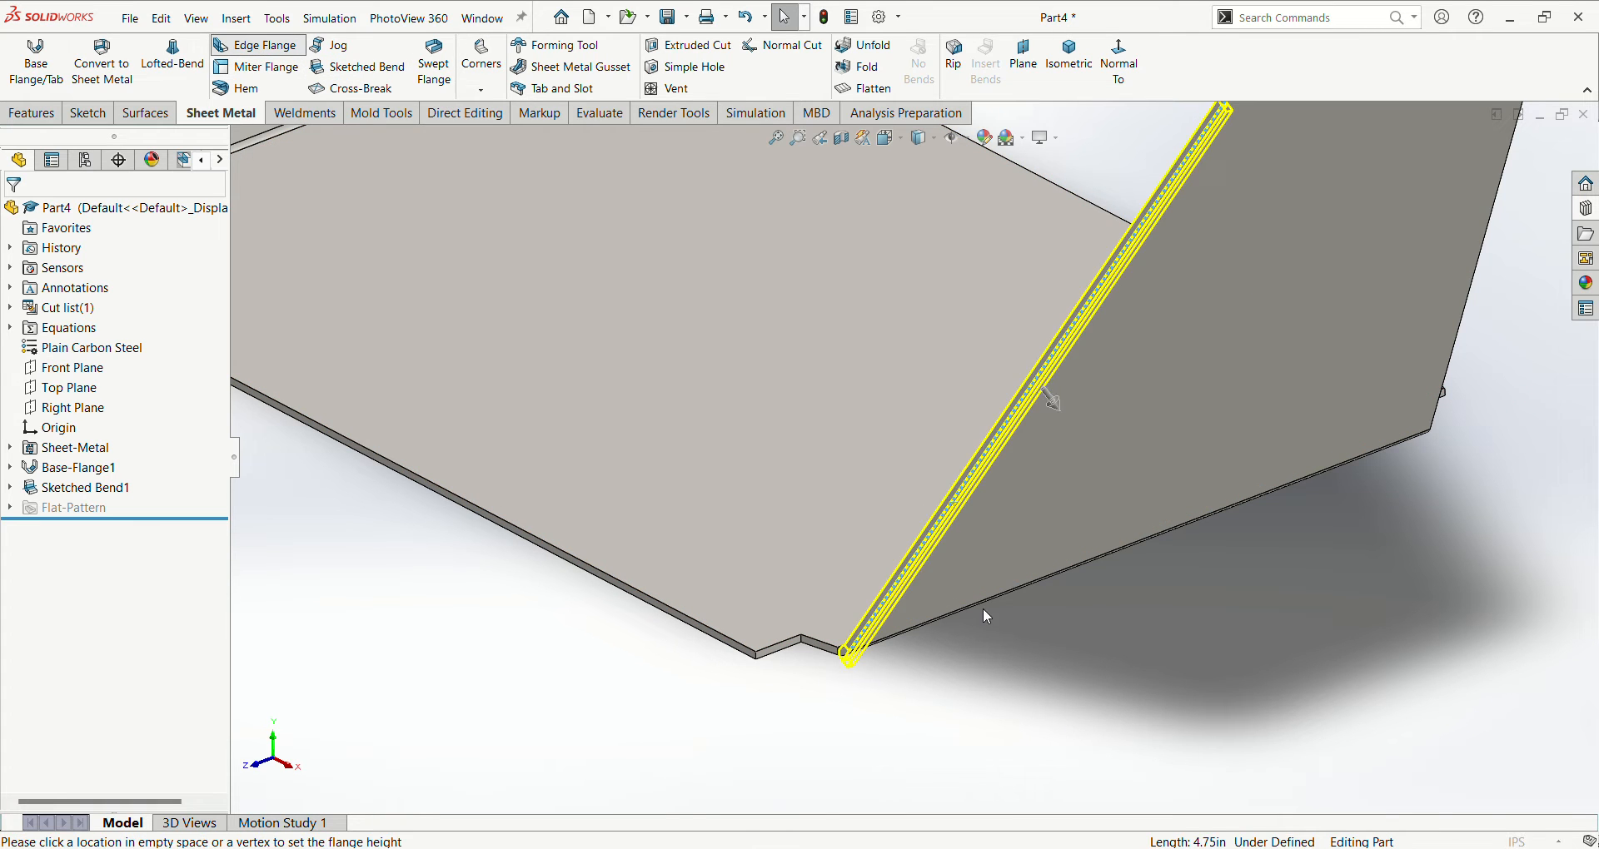
pyautogui.click(1041, 382)
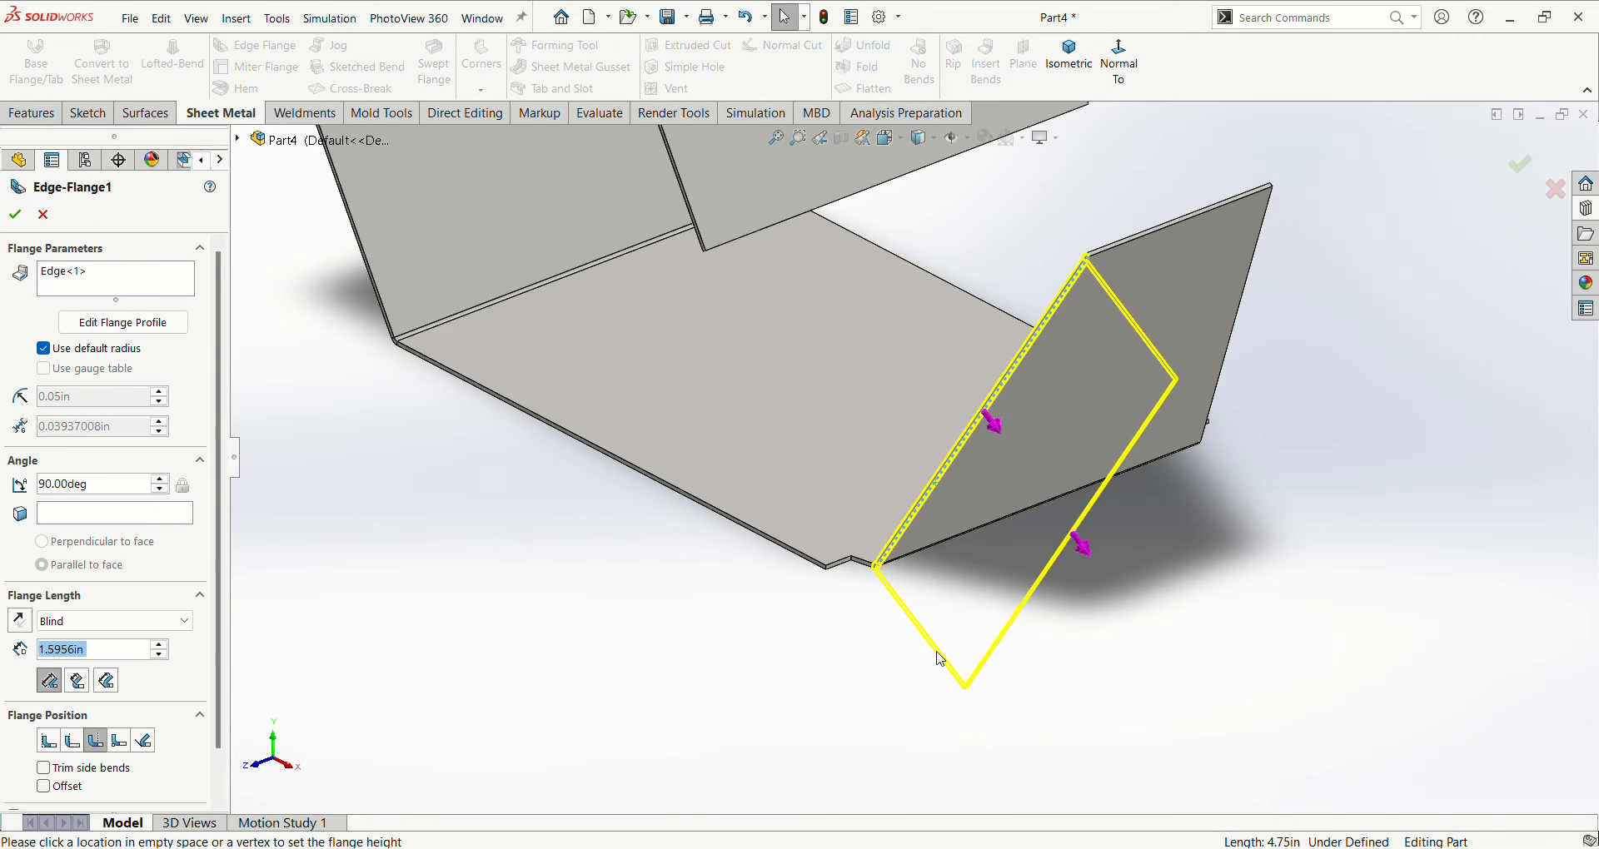
pyautogui.click(964, 607)
# - Set the edge flange's angle to 60° and its length to 1.1 in, and create it
pyautogui.moveTo(92, 491); pyautogui.dragTo(86, 493)
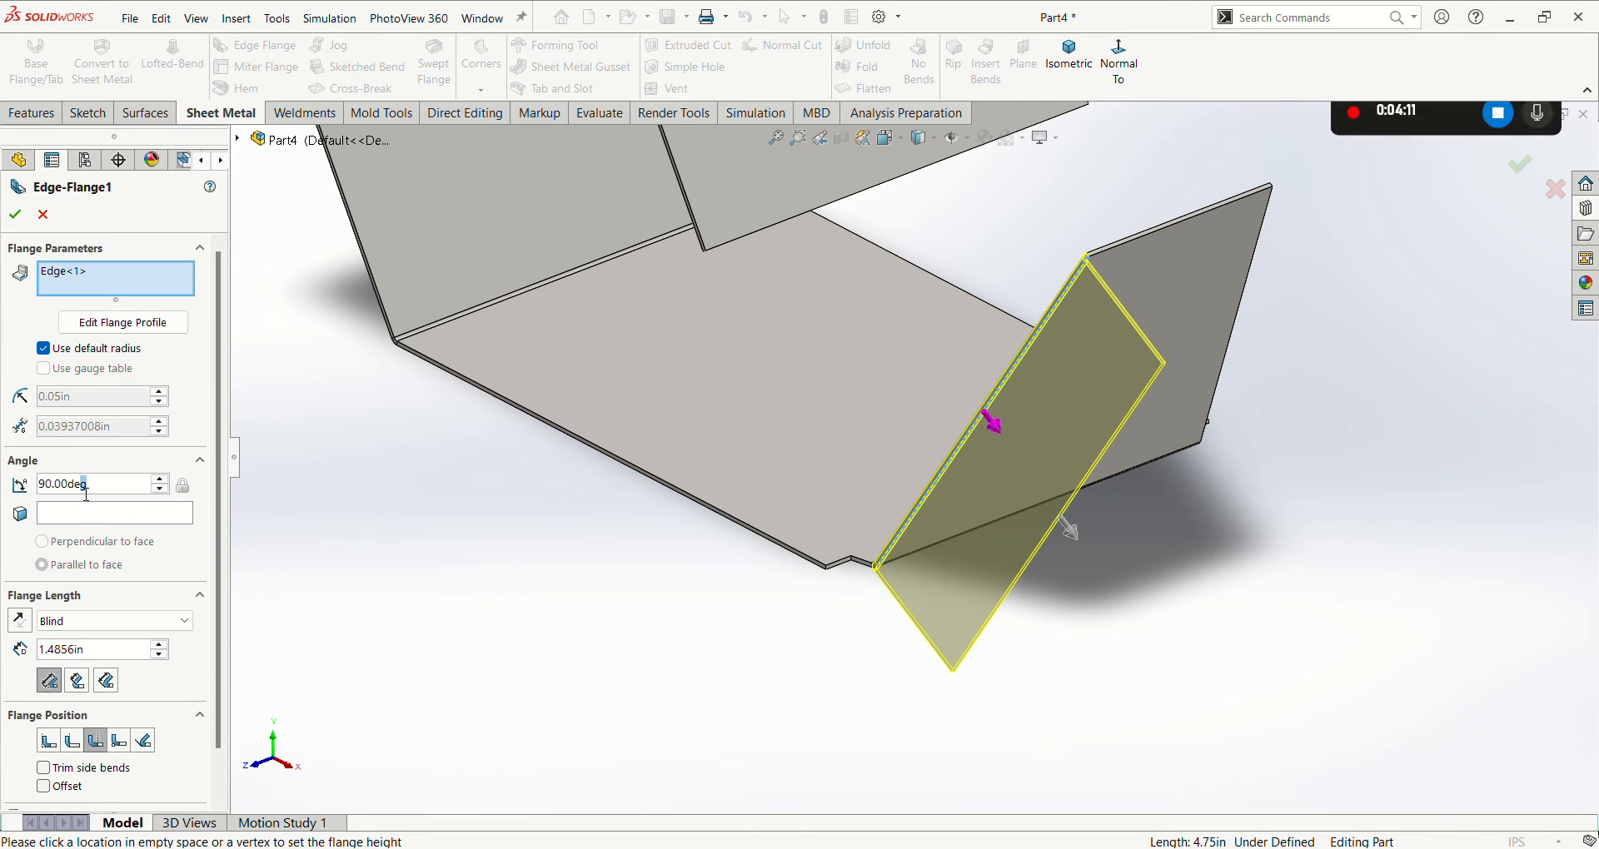
pyautogui.write('60')
pyautogui.press('Return')
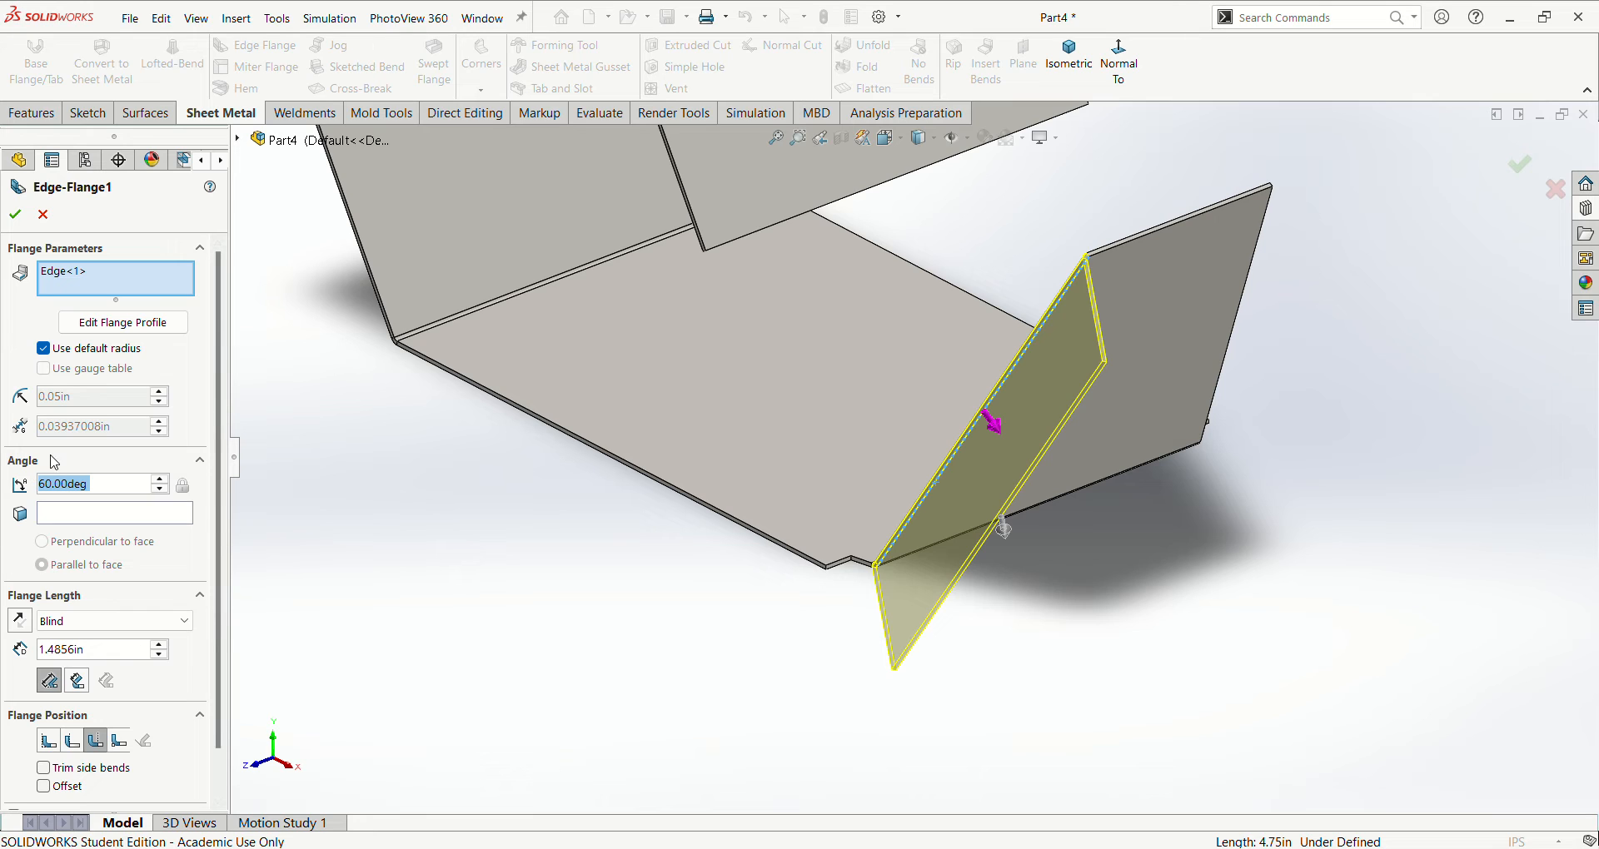
pyautogui.scroll(2, 377, 529)
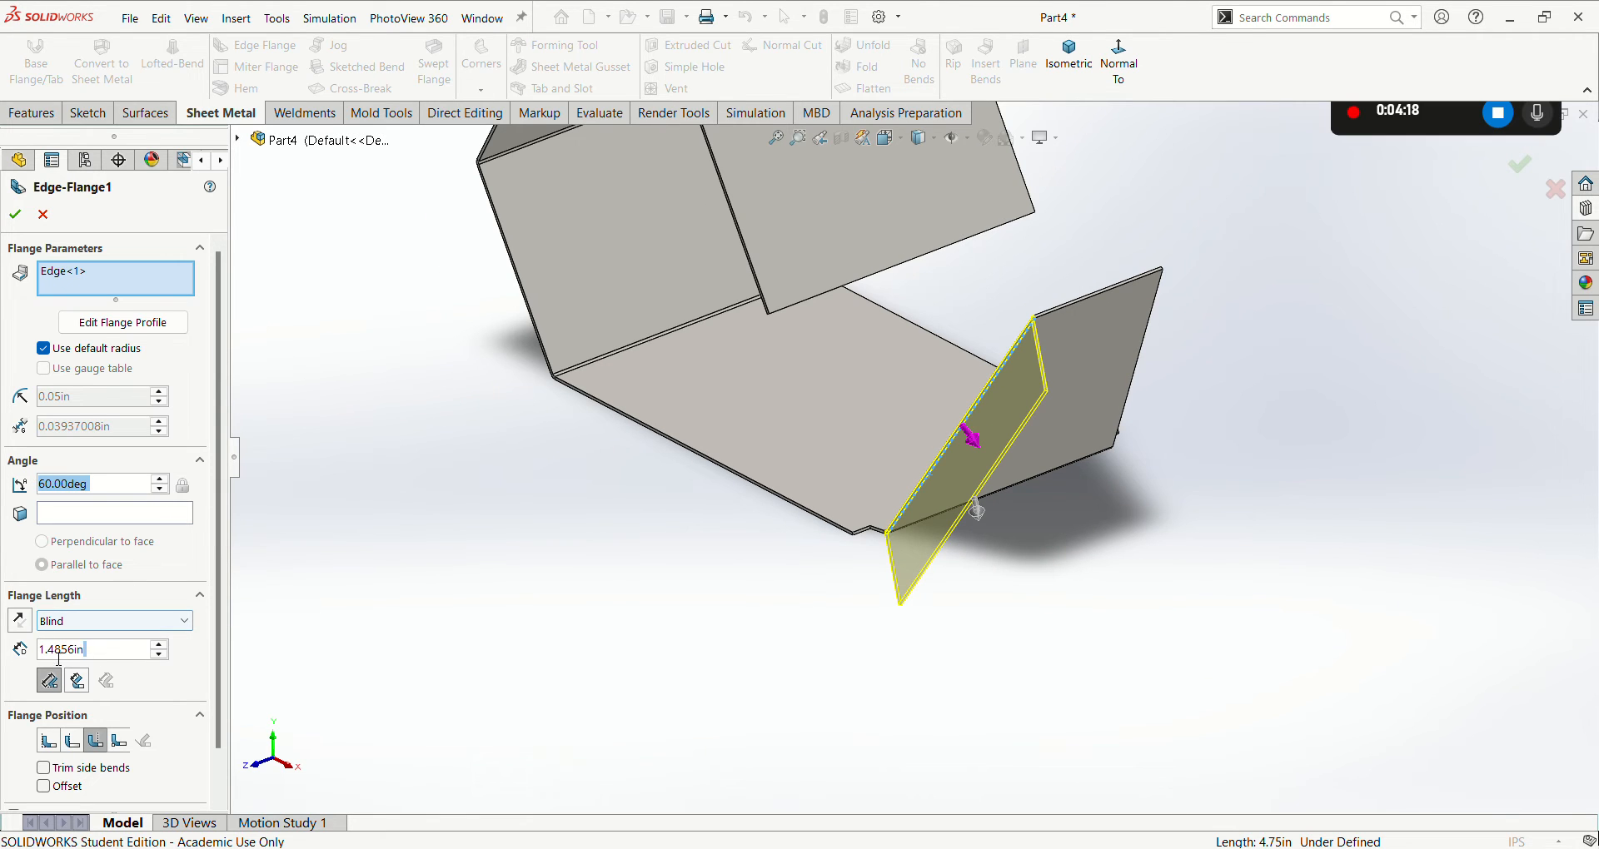
pyautogui.click(85, 650)
pyautogui.write('1.1')
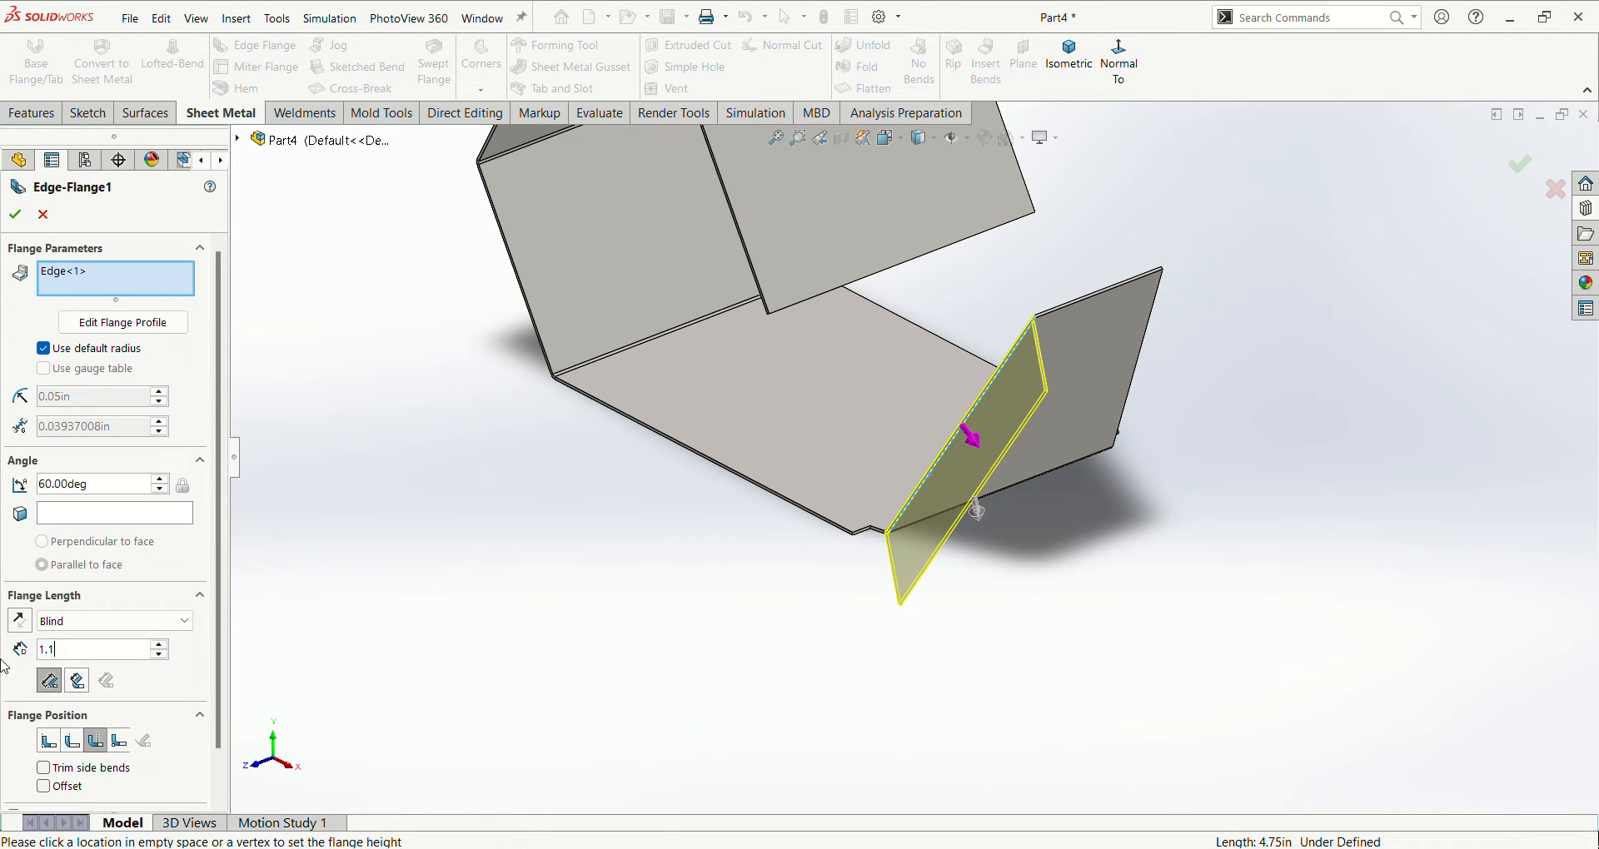
pyautogui.press('Return')
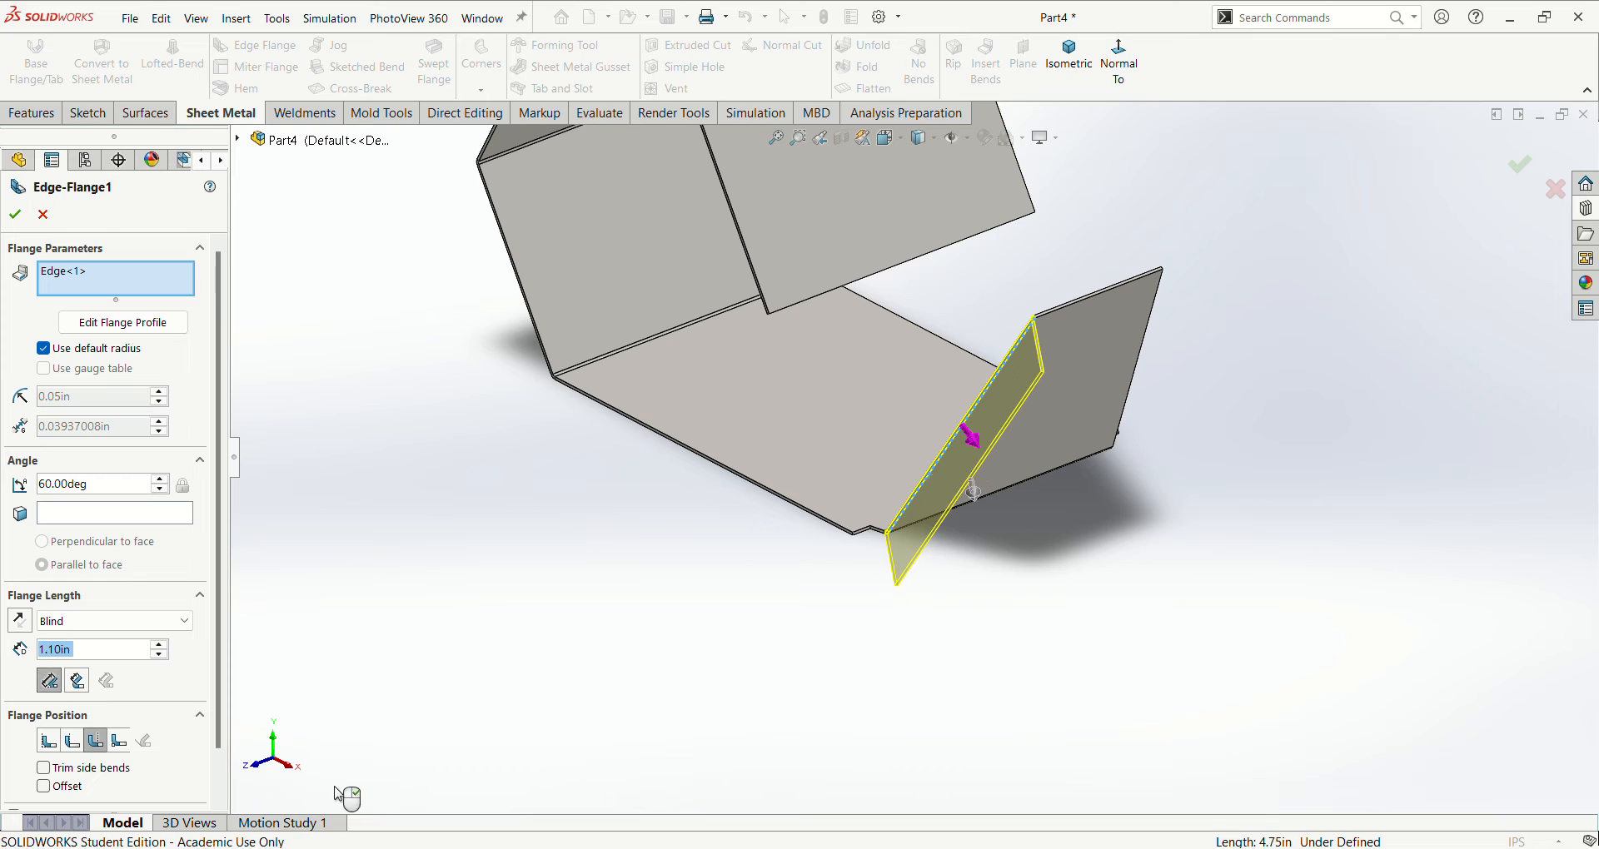
pyautogui.click(15, 222)
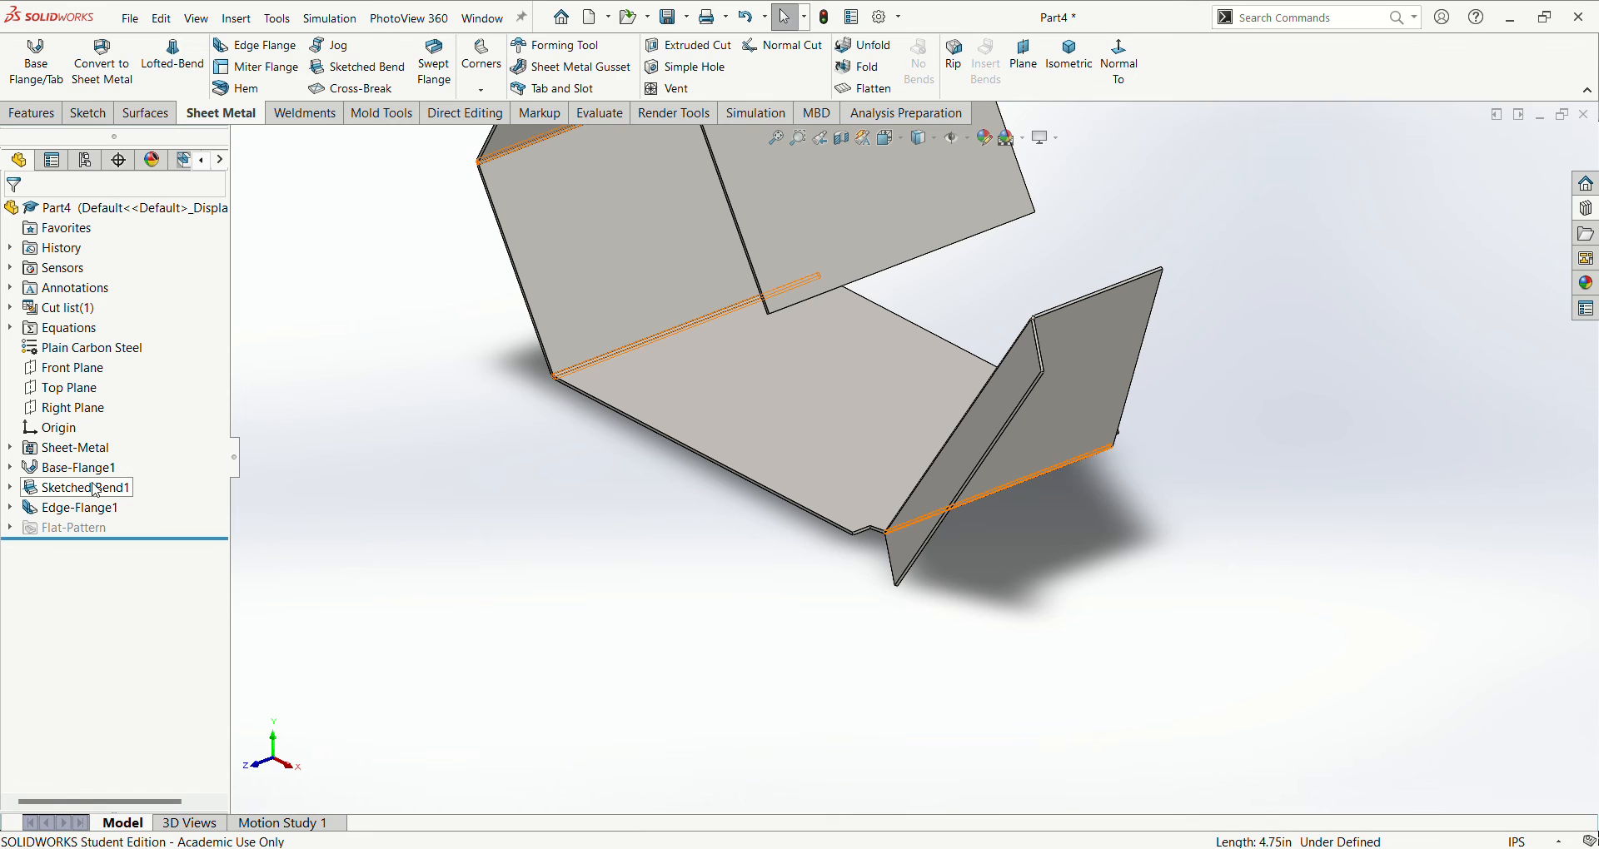
# - Edit the edge flange's profile sketch and delete the vertical relation from the side line next to the bend
pyautogui.click(73, 507)
pyautogui.click(132, 462)
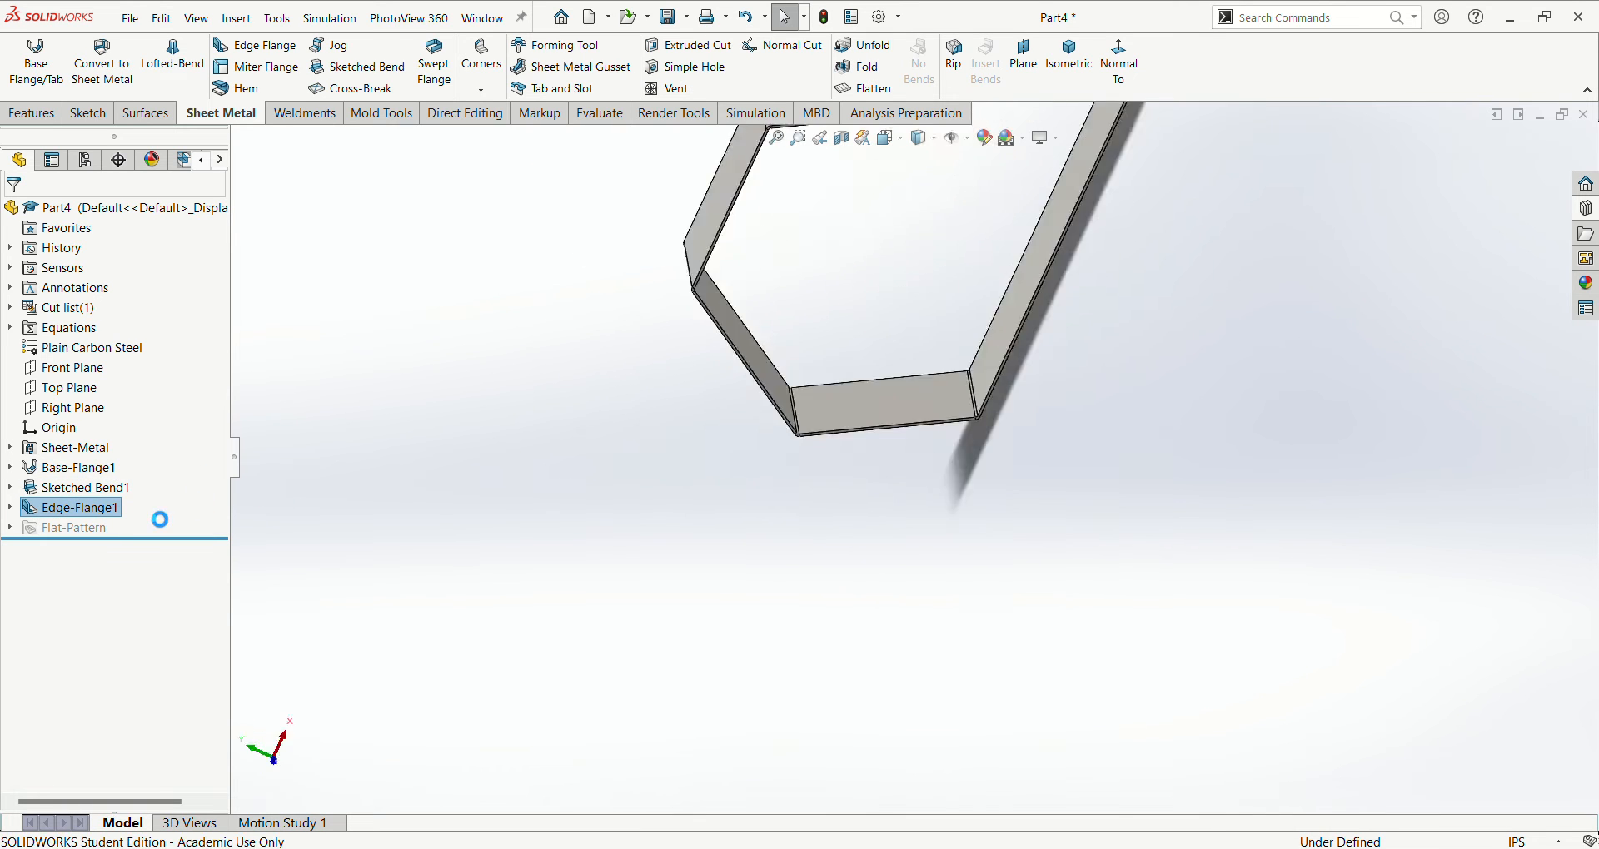
pyautogui.scroll(-3, 901, 265)
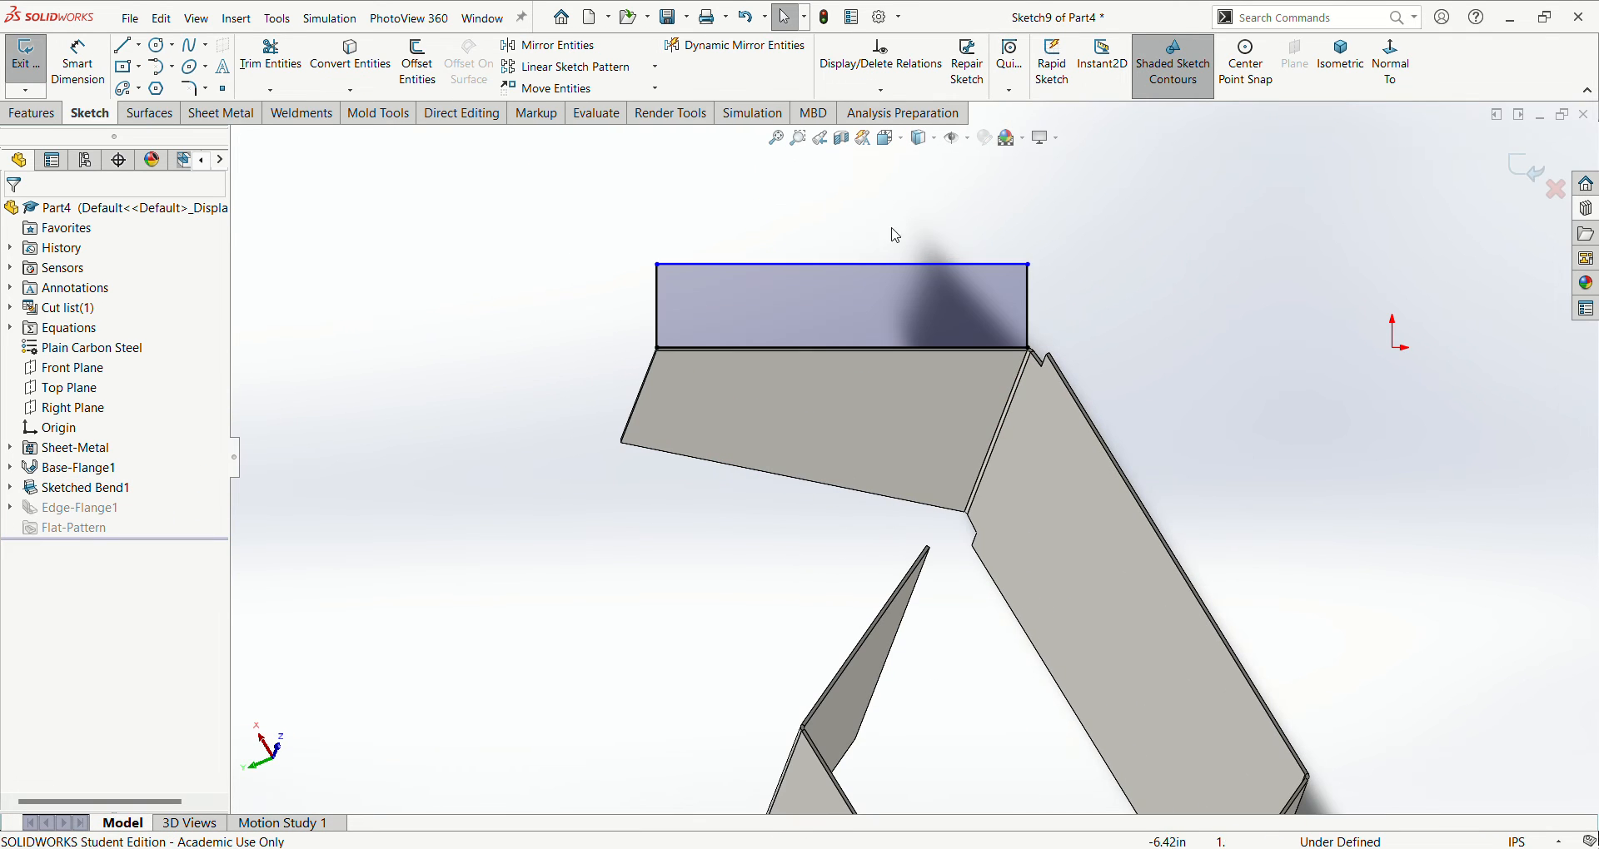
pyautogui.click(1048, 315)
pyautogui.scroll(-3, 1046, 315)
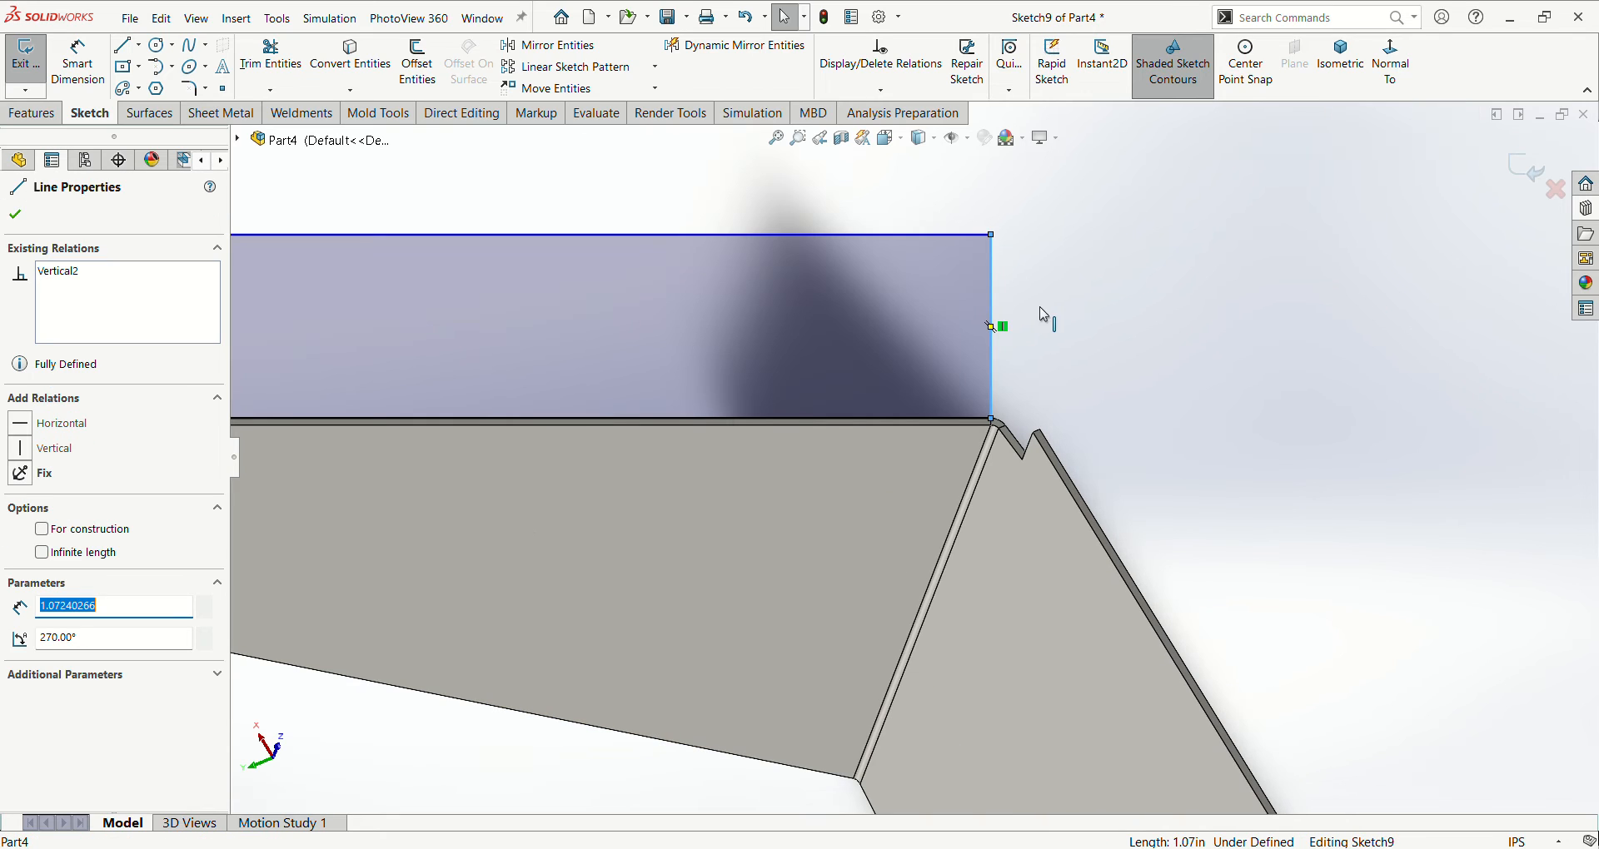
pyautogui.click(1003, 328)
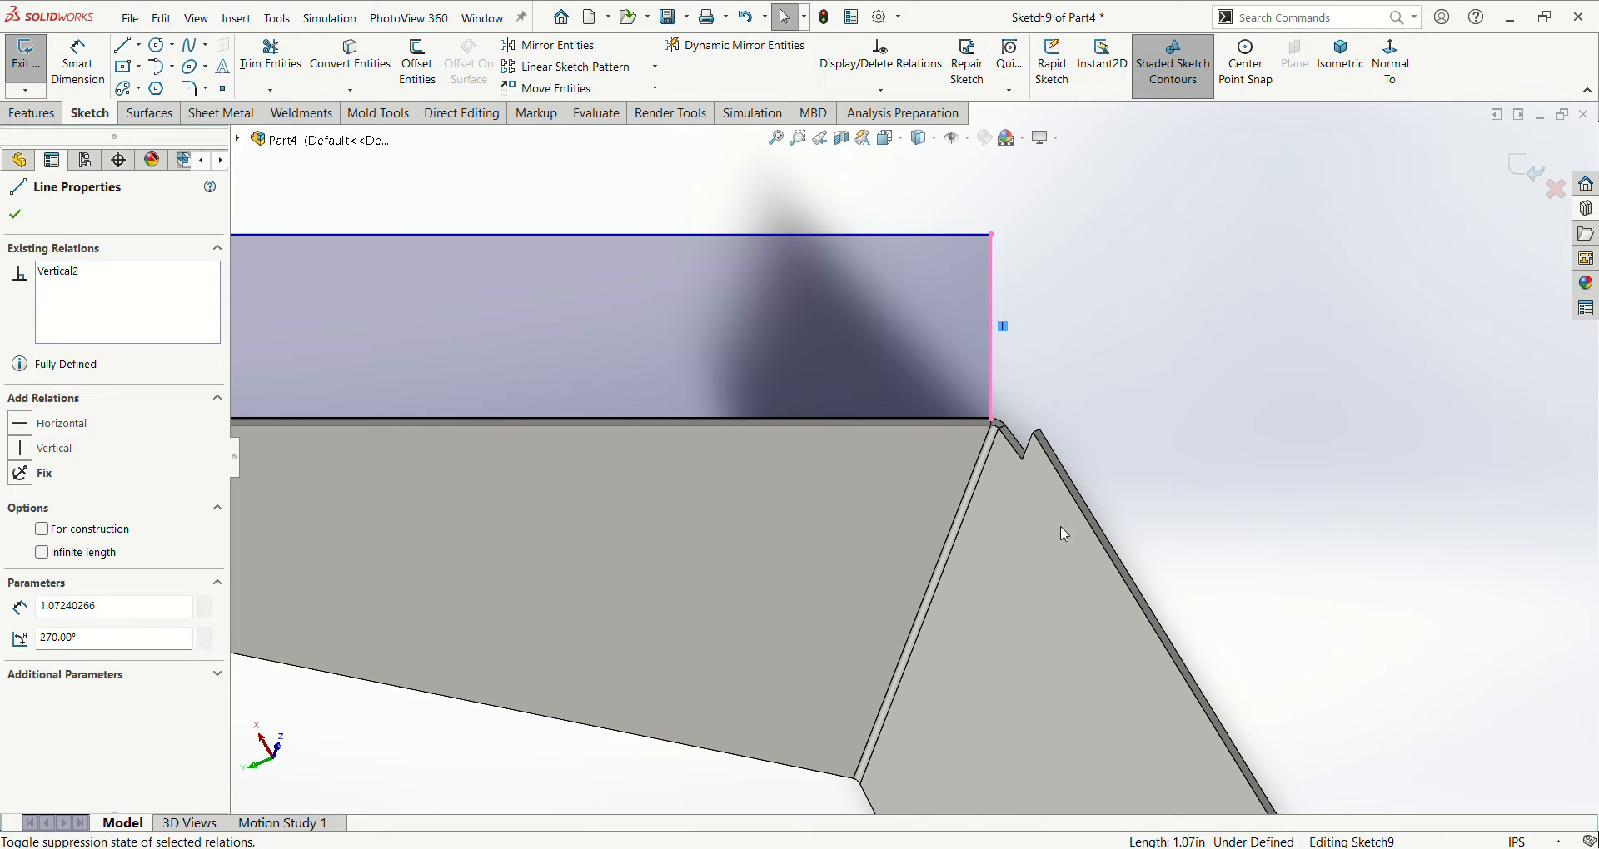
pyautogui.press('Delete')
pyautogui.scroll(3, 1207, 436)
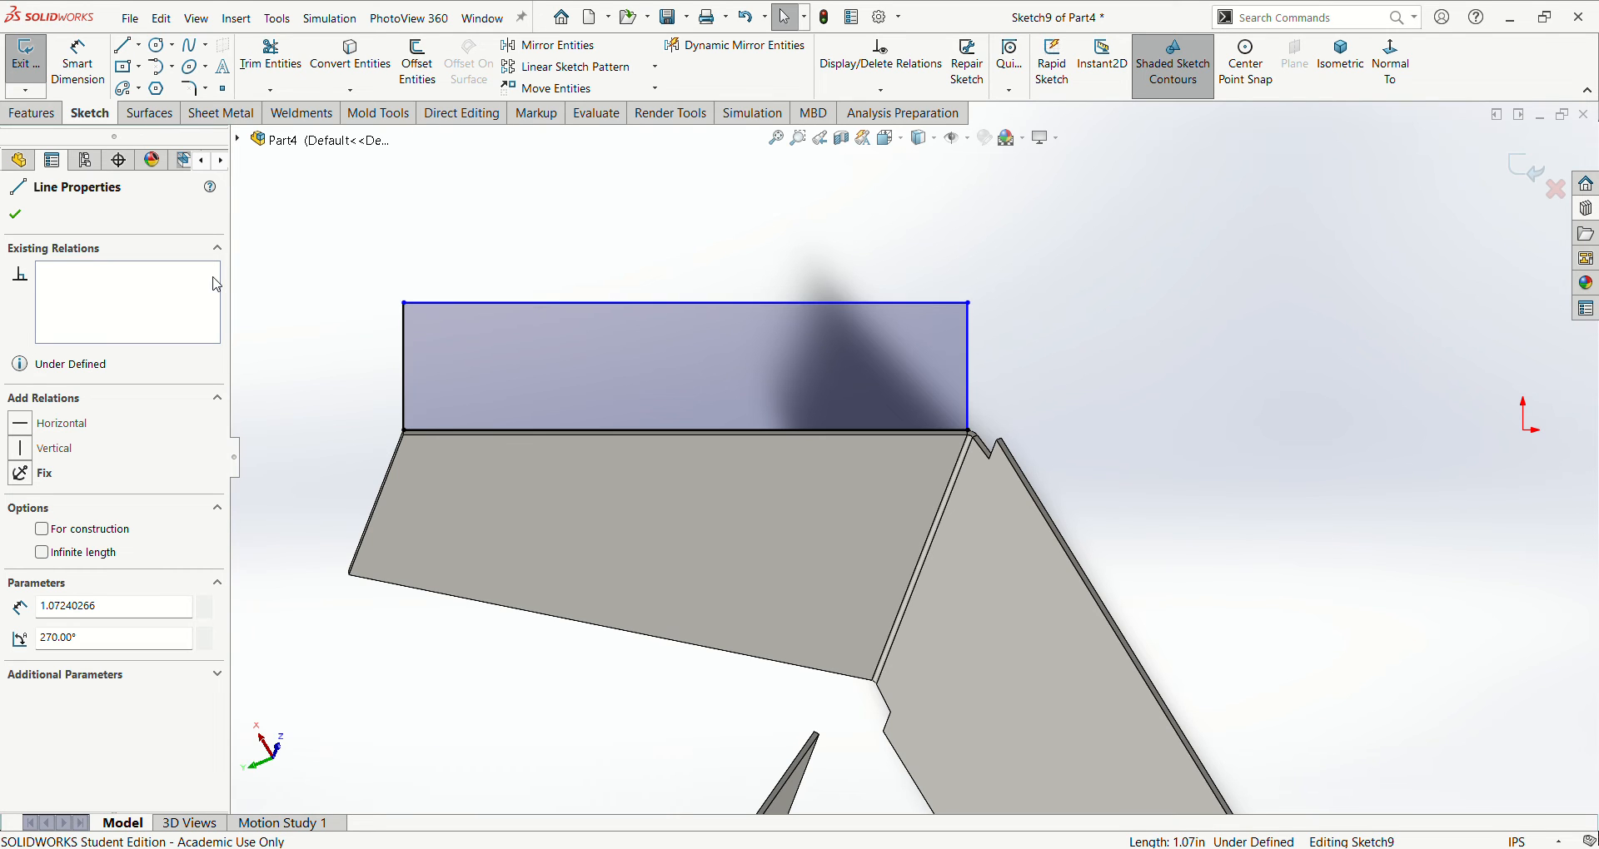
# - Move the profile's outer corner next to the bend toward the opposite side, giving a slanted outline about 0.78 in high
pyautogui.scroll(-3, 945, 334)
pyautogui.moveTo(1007, 295); pyautogui.dragTo(398, 346)
pyautogui.scroll(5, 521, 372)
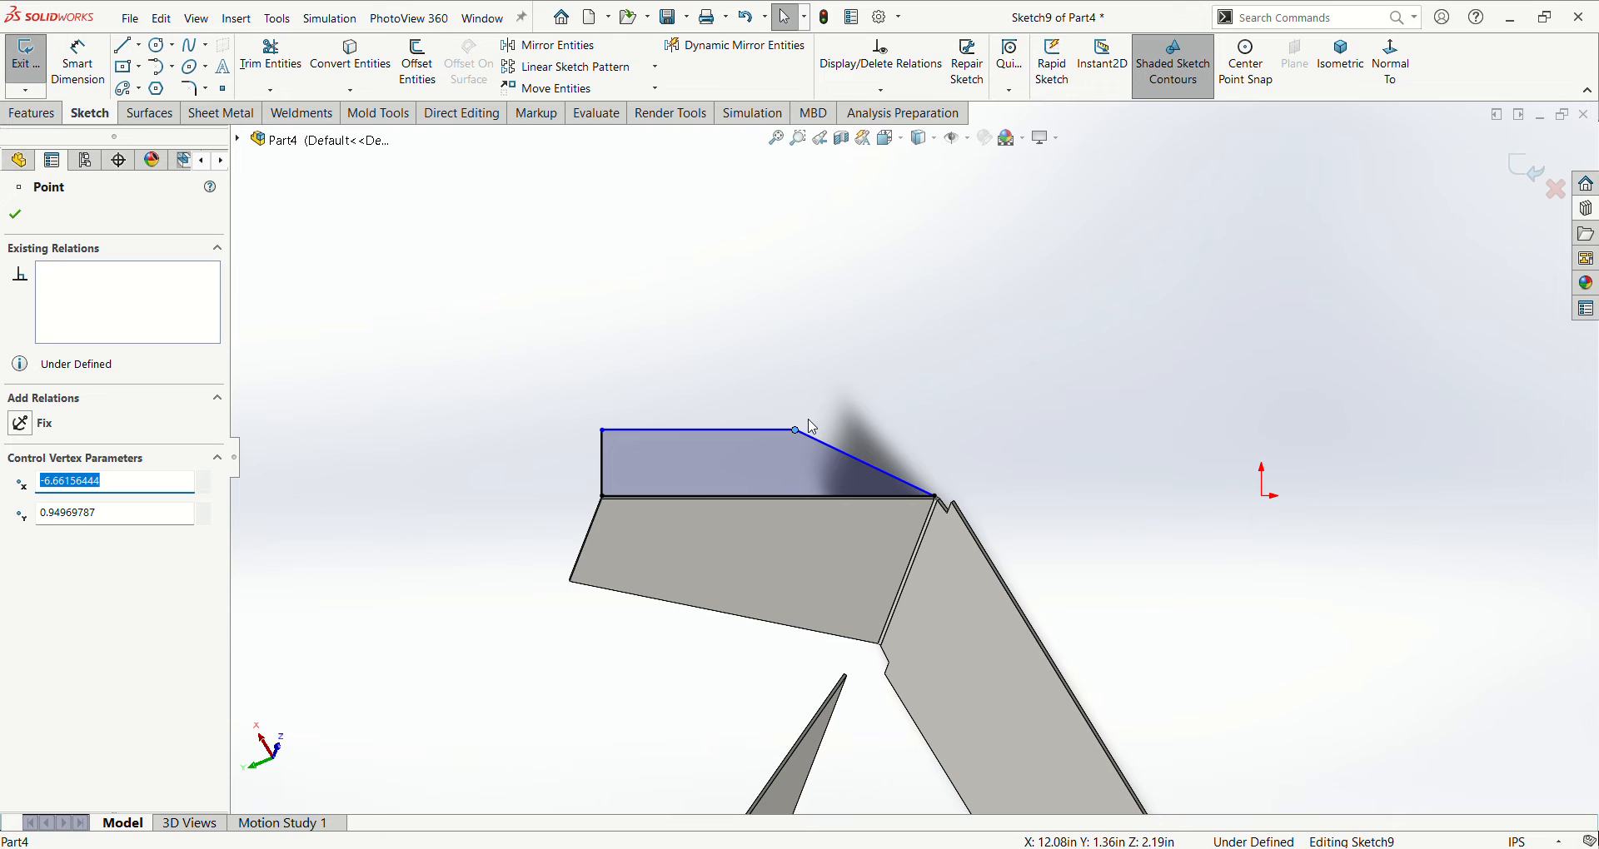
pyautogui.moveTo(798, 430); pyautogui.dragTo(683, 443)
pyautogui.click(582, 365)
# - Dimension the profile's remaining vertical side line as 0.77 in
pyautogui.moveTo(573, 340); pyautogui.dragTo(573, 291, button='right')
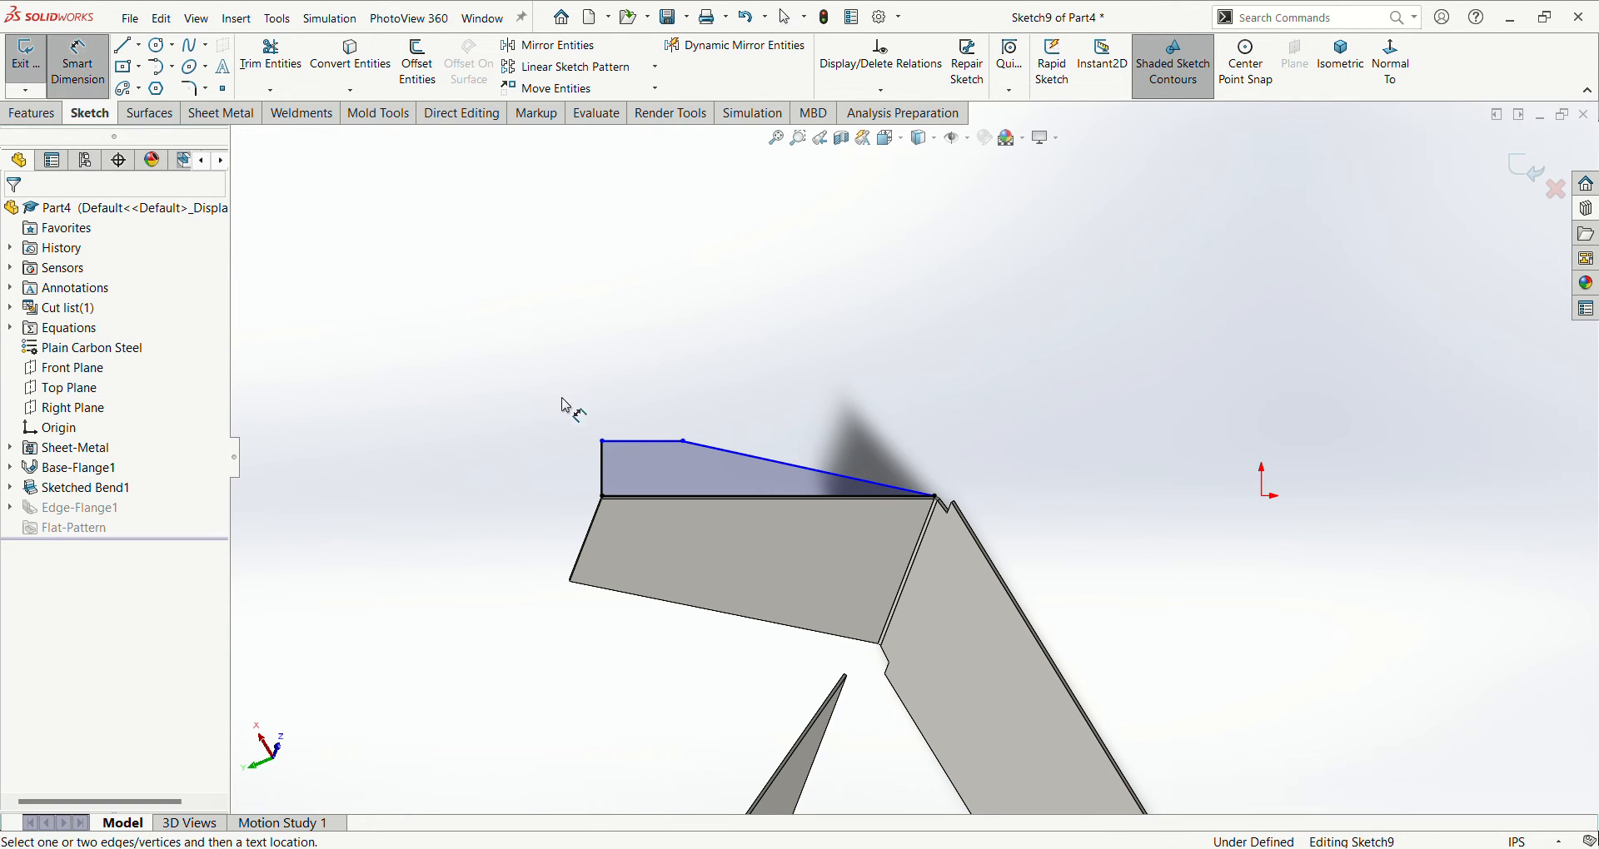
pyautogui.click(603, 471)
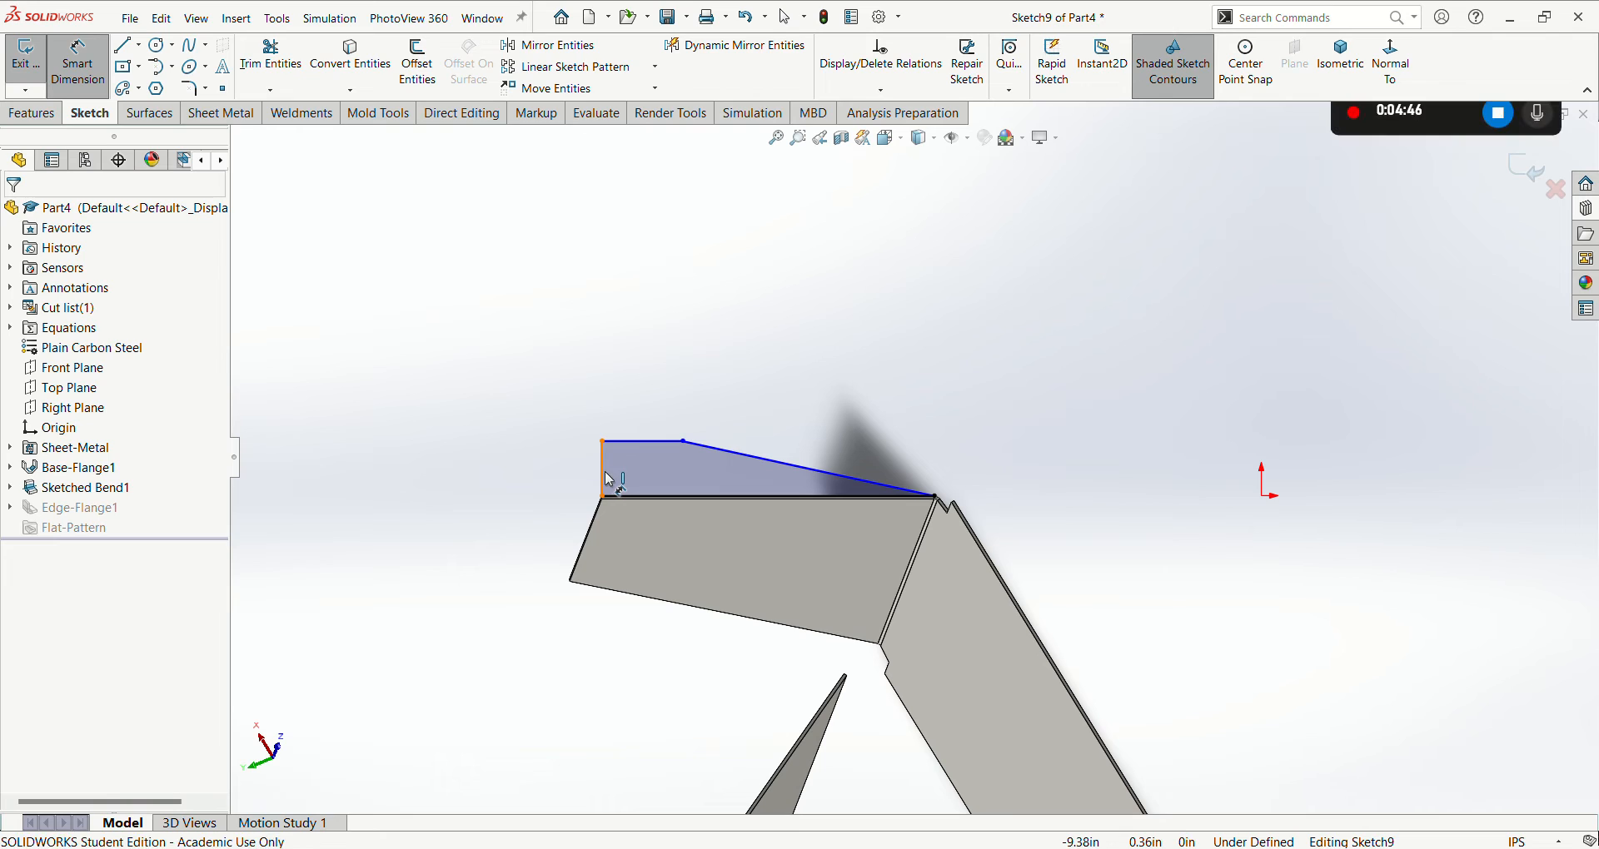
pyautogui.click(555, 475)
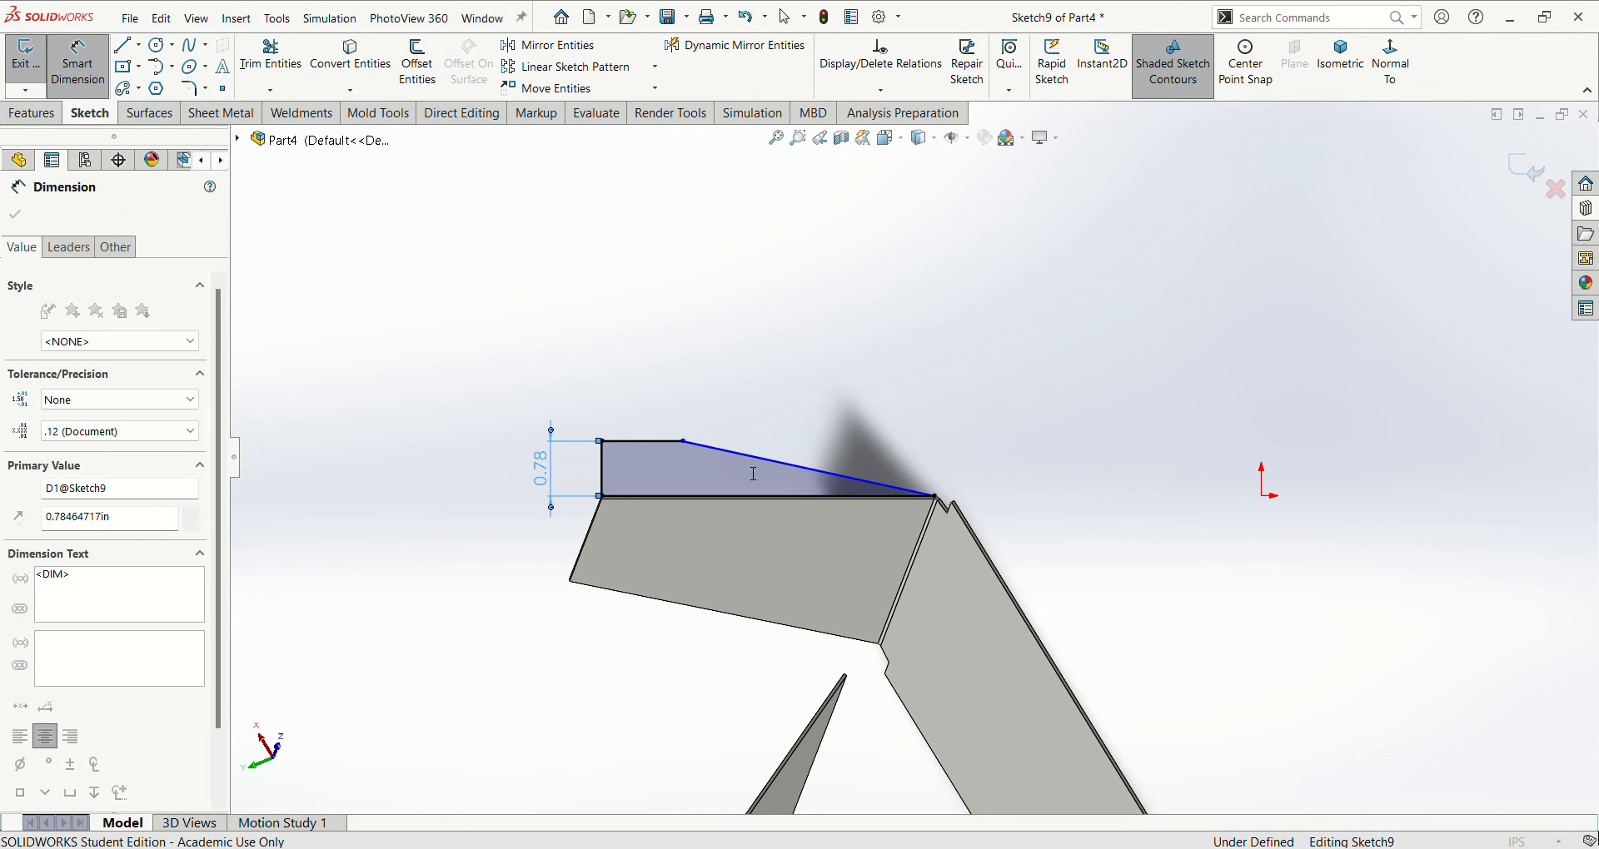
pyautogui.write('.77')
pyautogui.press('Return')
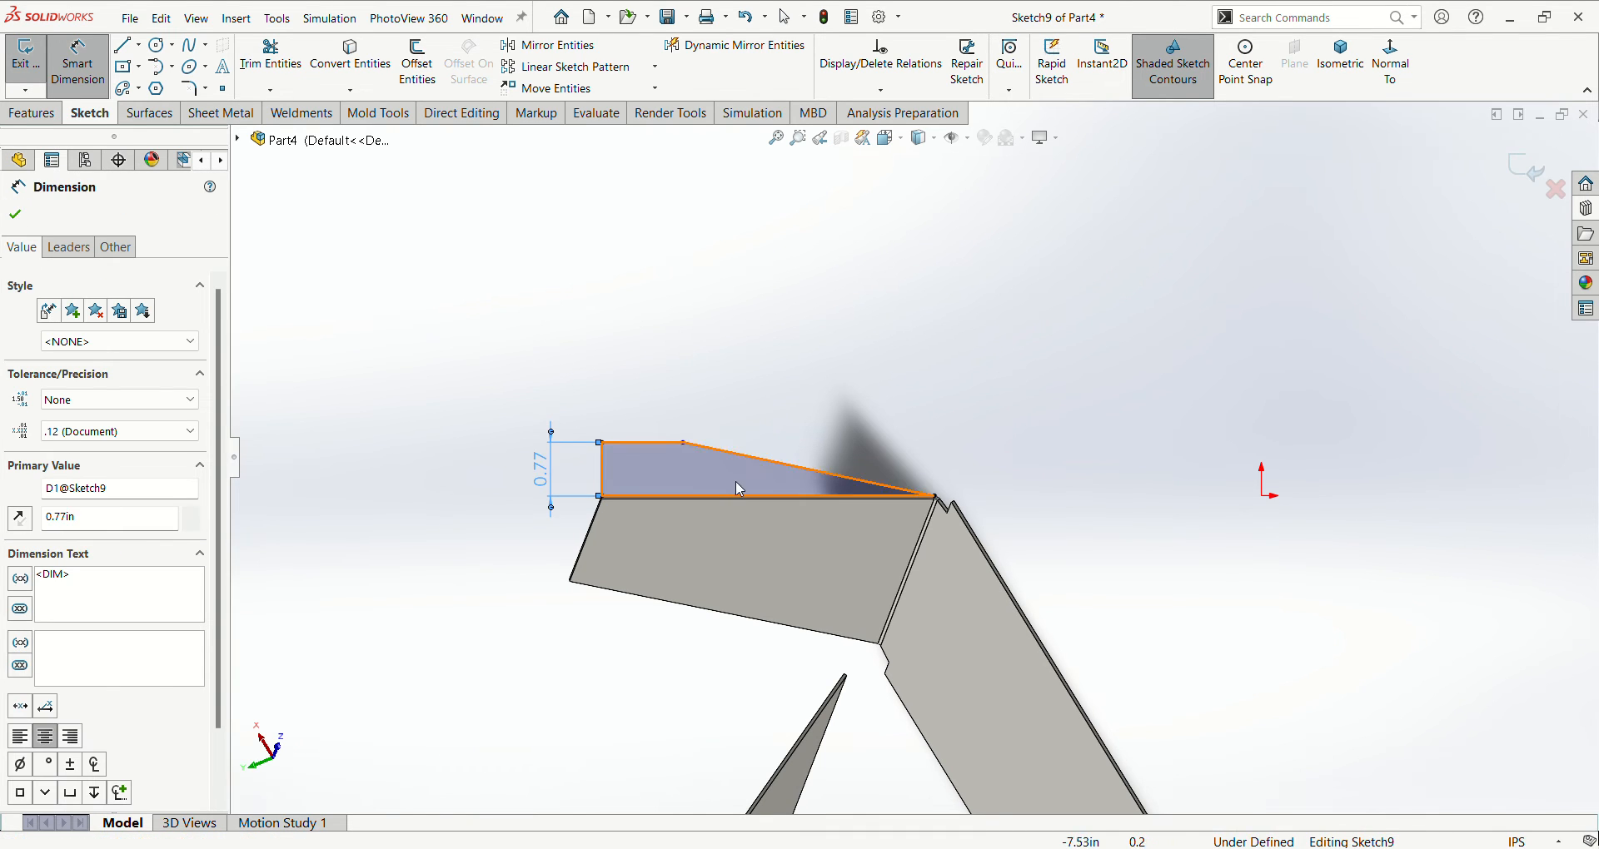
# - Dimension the angle between the profile's slanted line and base line as 12° and finish the edge flange profile
pyautogui.press('Escape')
pyautogui.moveTo(708, 472); pyautogui.dragTo(733, 451, button='right')
pyautogui.click(738, 455)
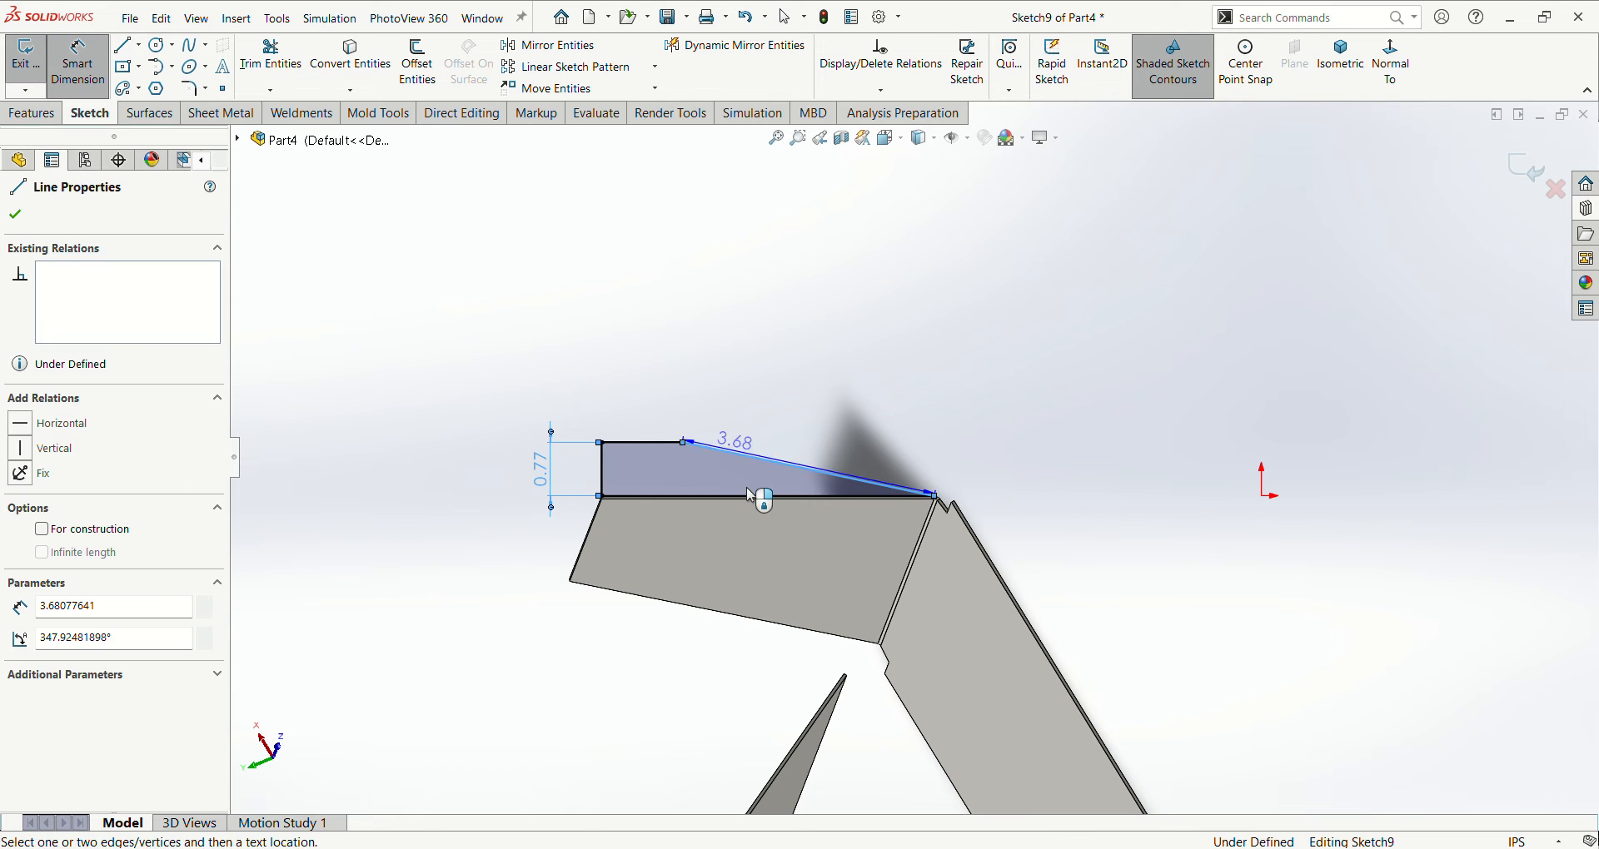
pyautogui.scroll(-5, 762, 497)
pyautogui.click(785, 504)
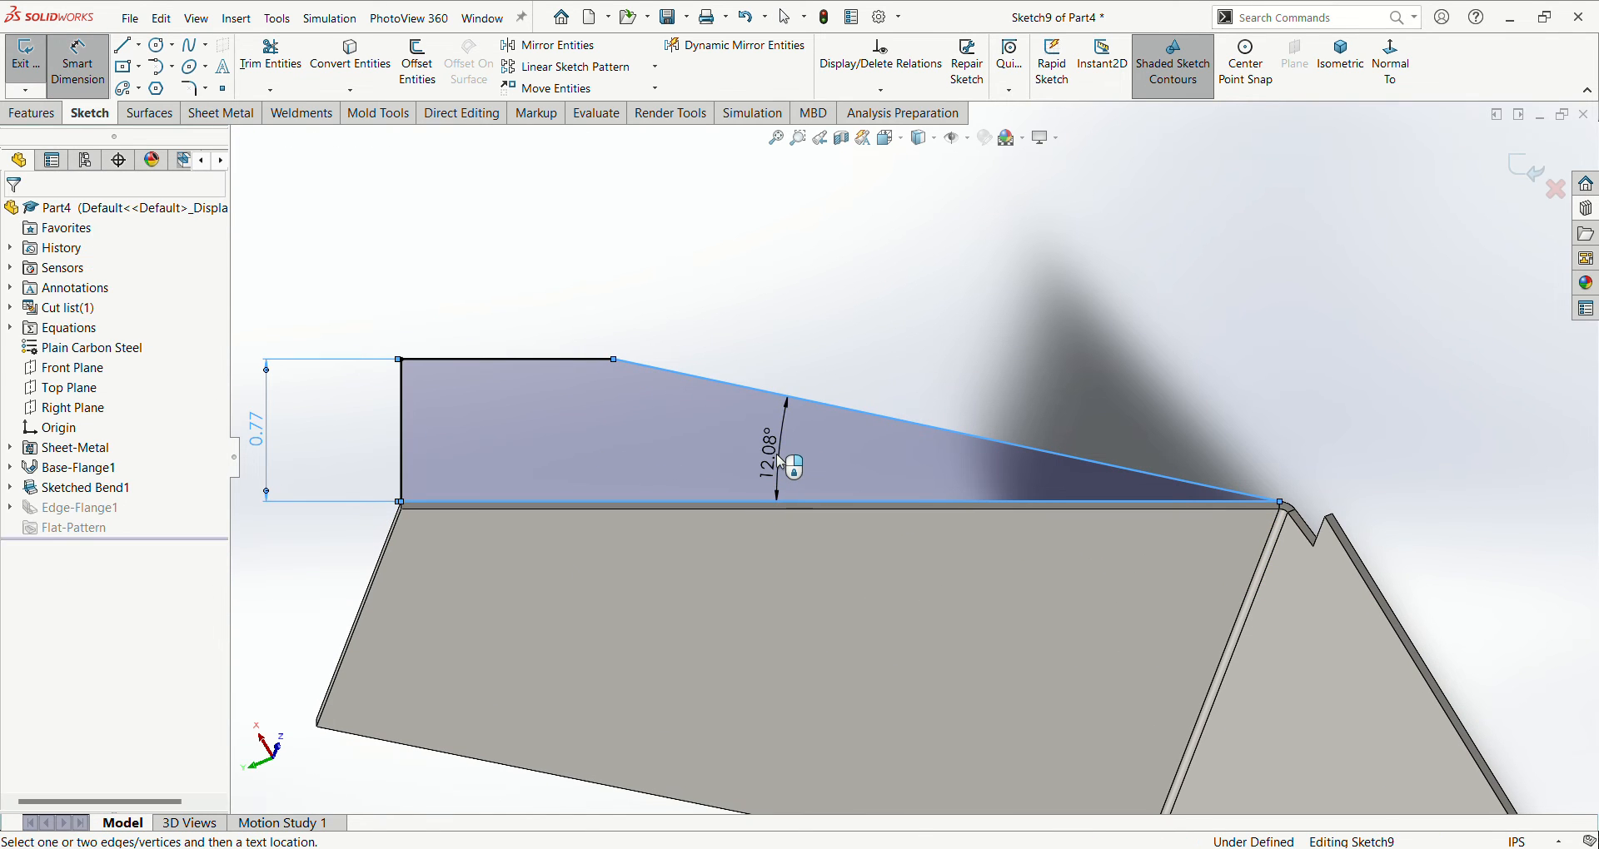
pyautogui.click(778, 457)
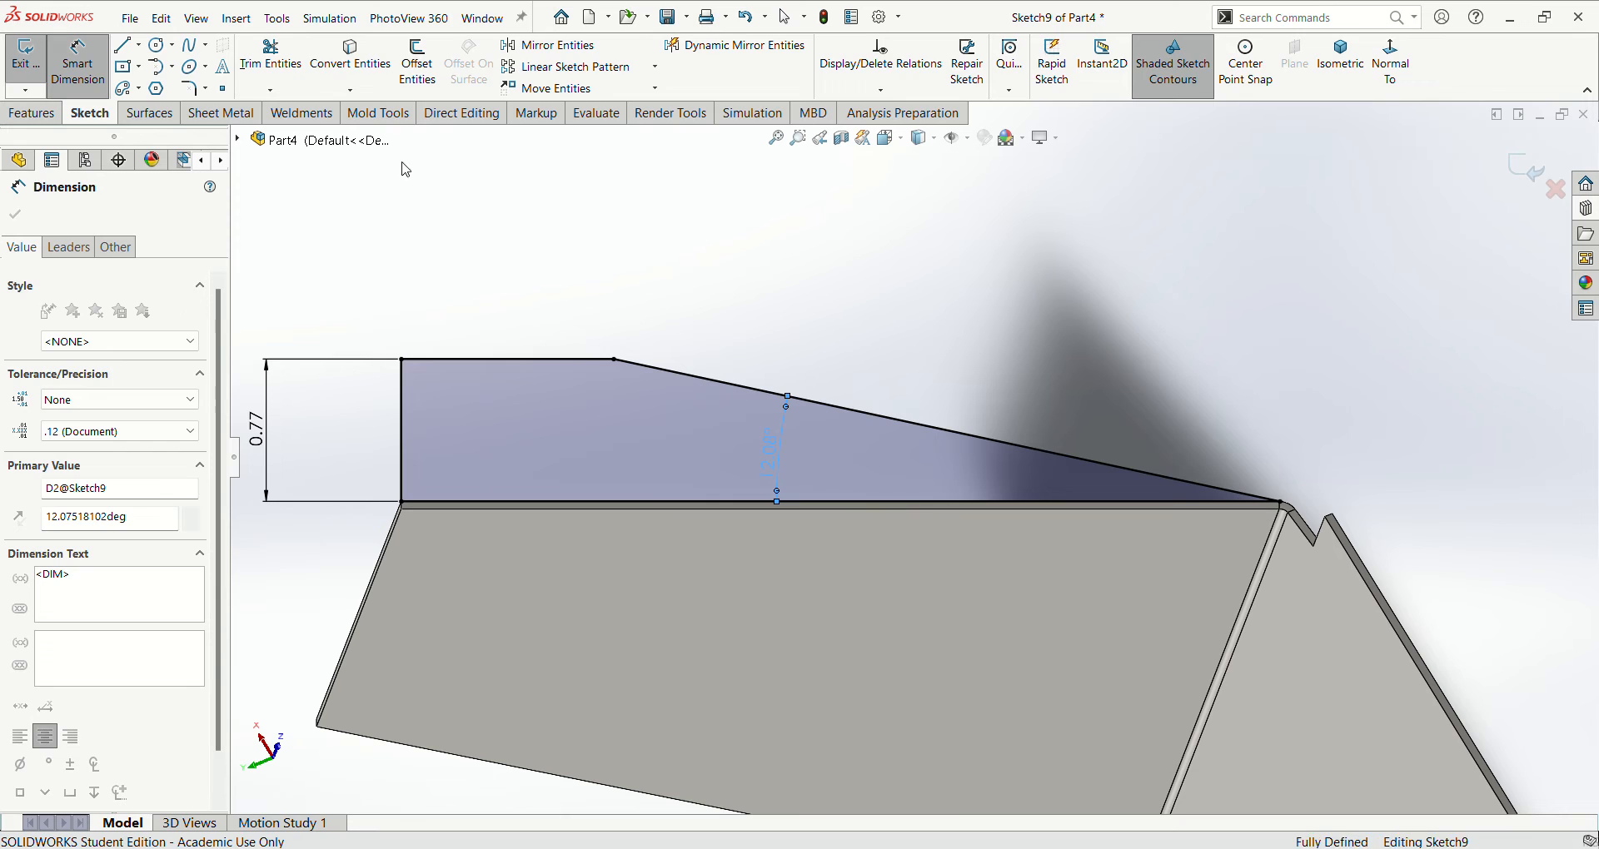
pyautogui.write('12')
pyautogui.press('Return')
pyautogui.scroll(3, 952, 383)
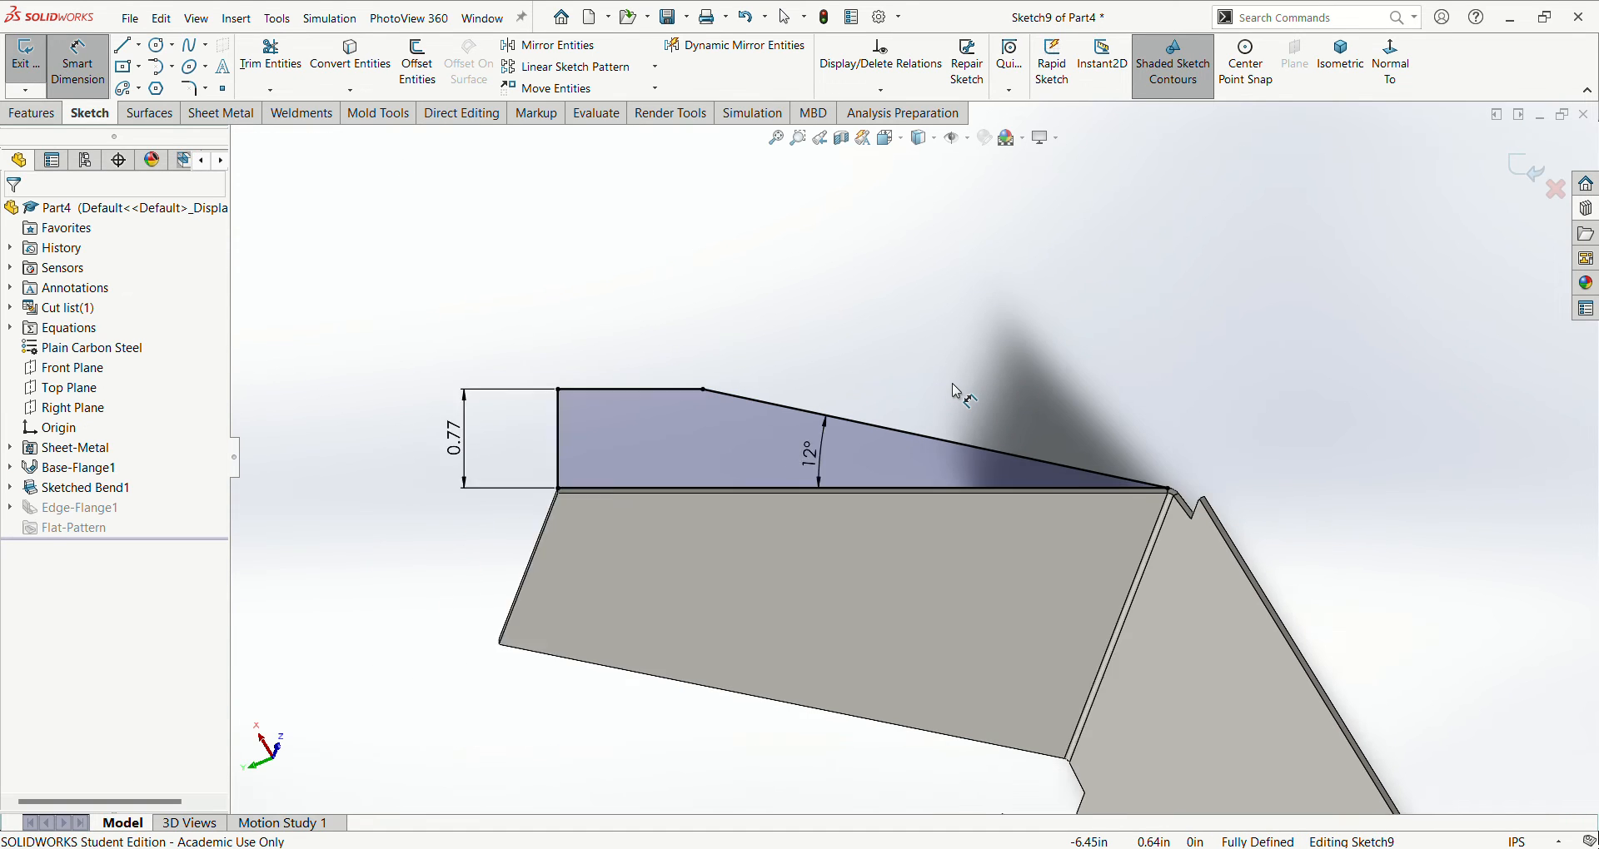
pyautogui.scroll(2, 956, 383)
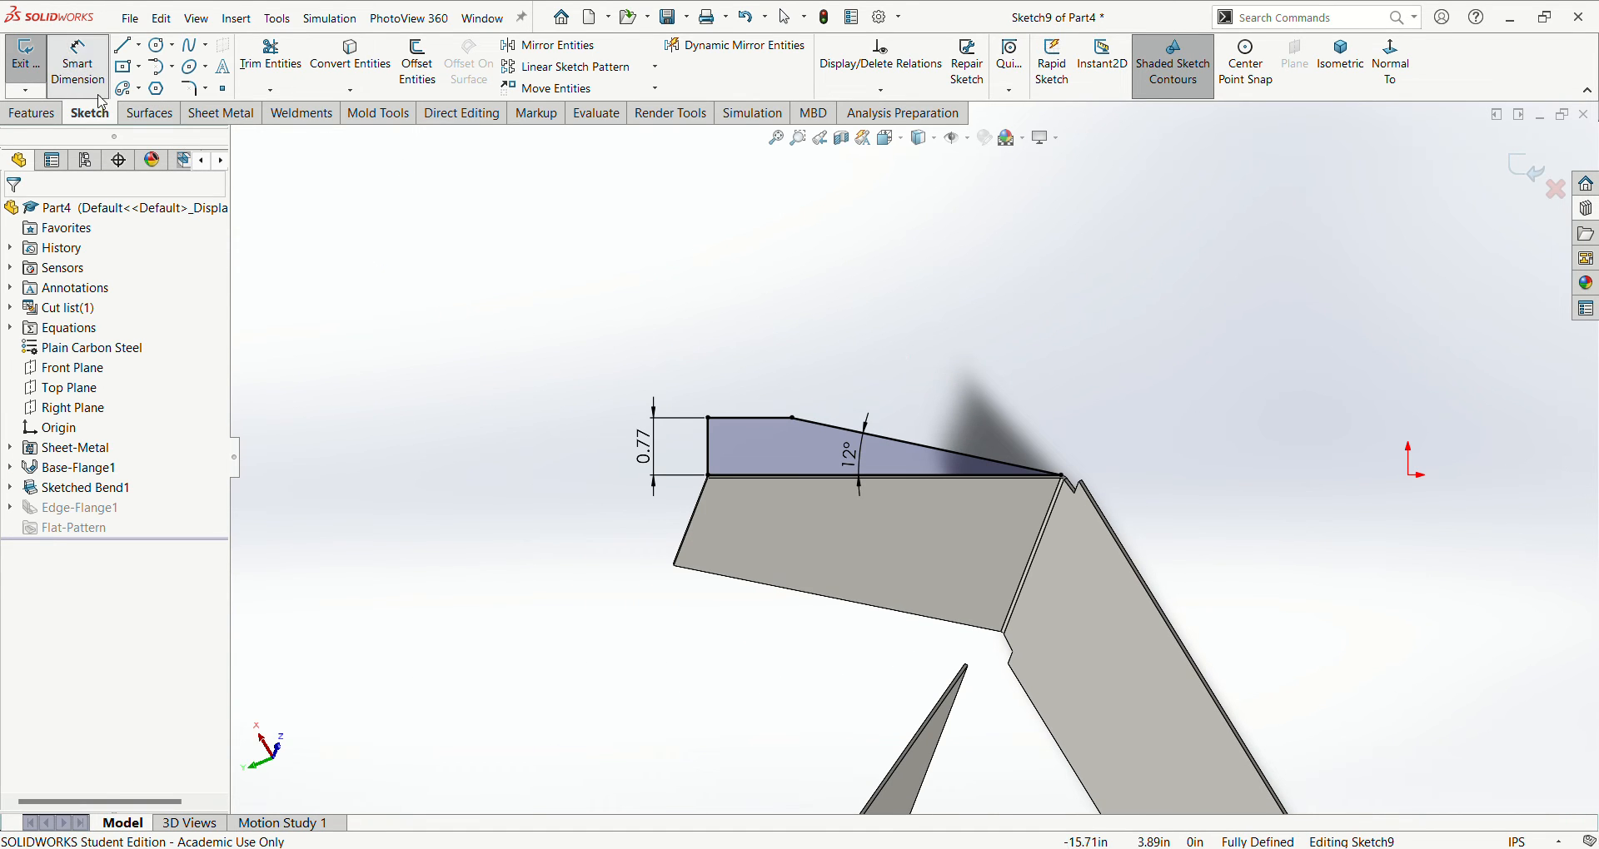
pyautogui.click(37, 72)
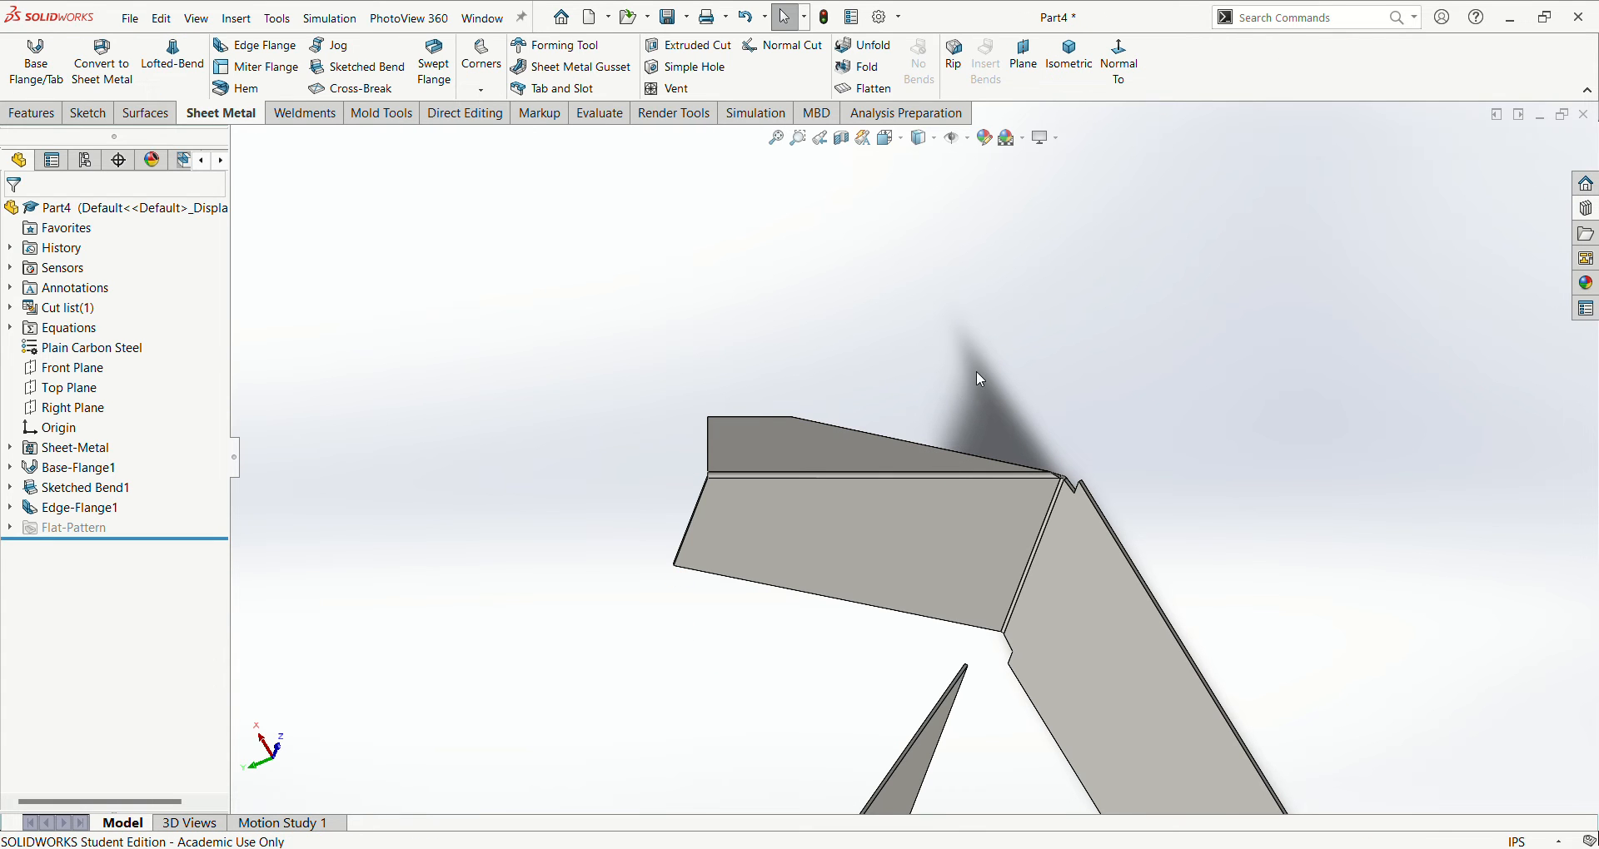
# - Mirror the edge flange about the Front Plane
pyautogui.click(1069, 59)
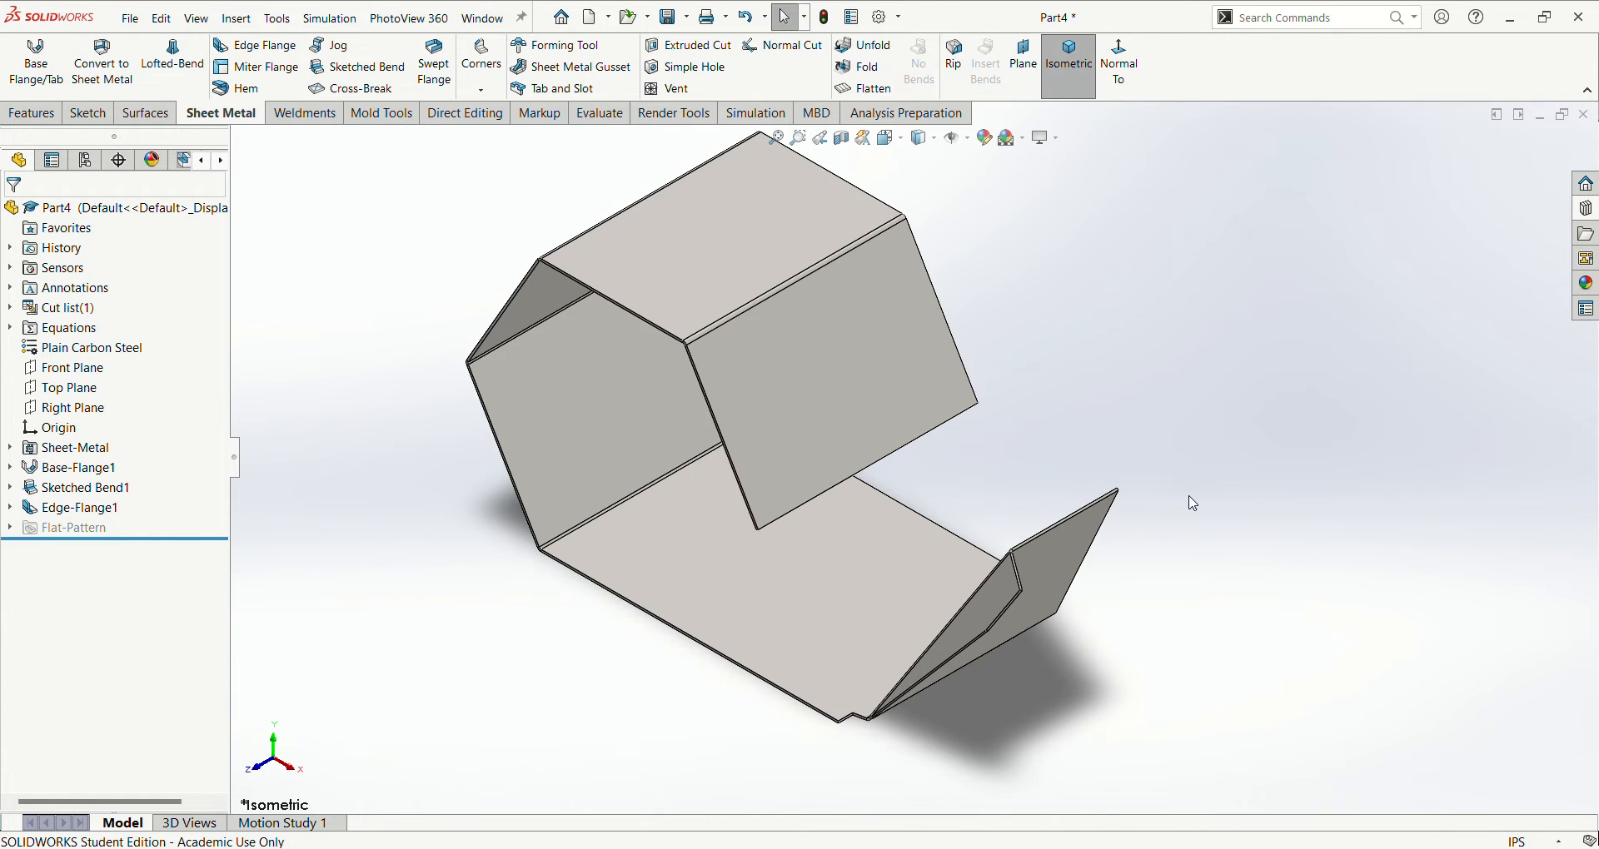
pyautogui.click(75, 507)
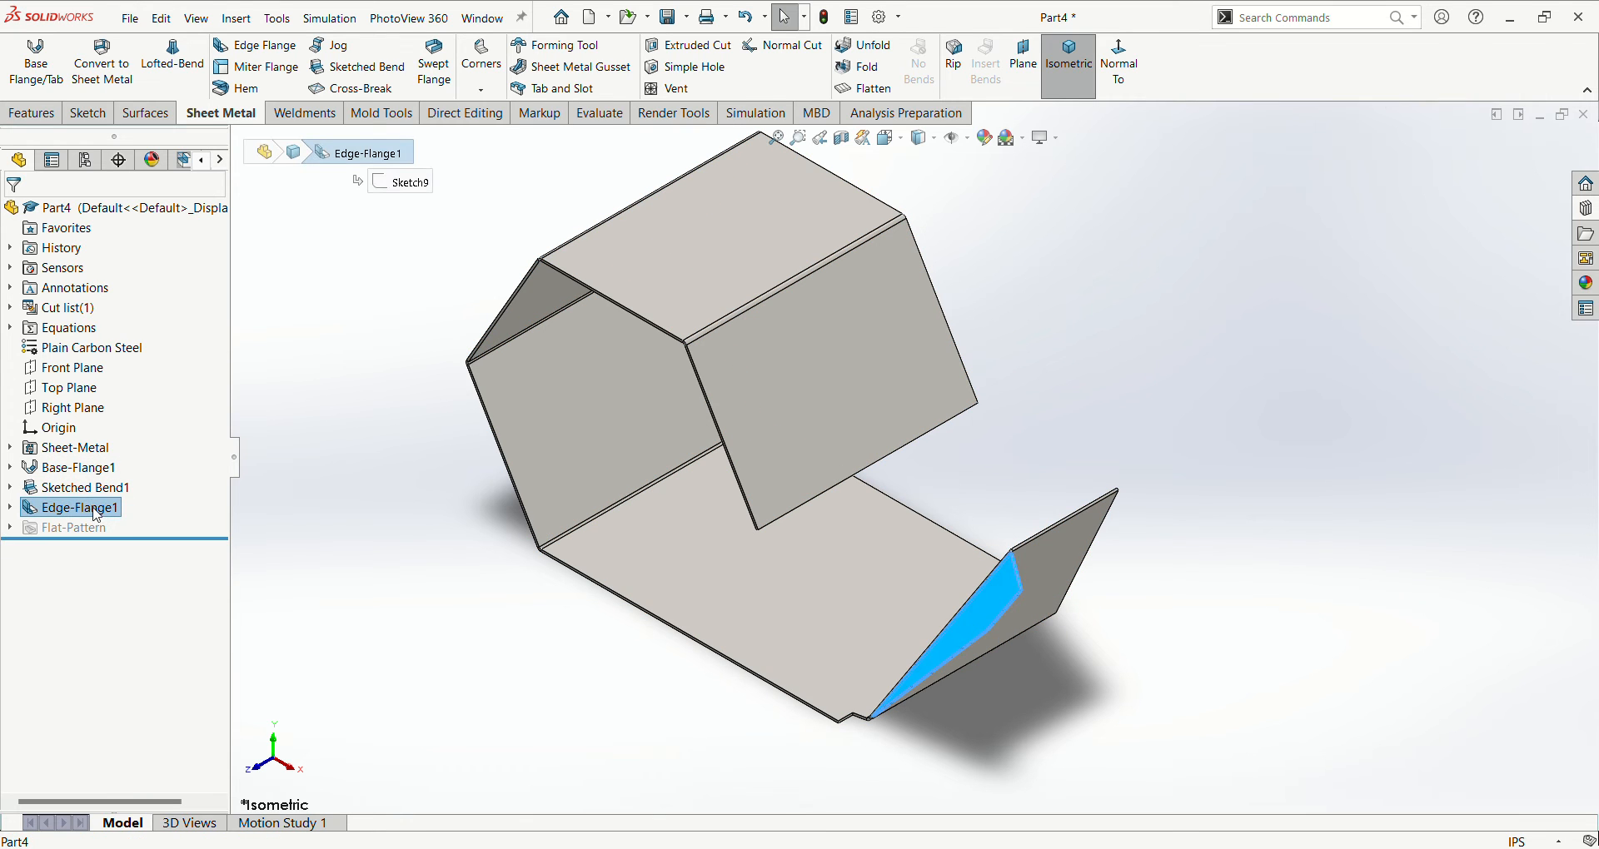
pyautogui.click(74, 369)
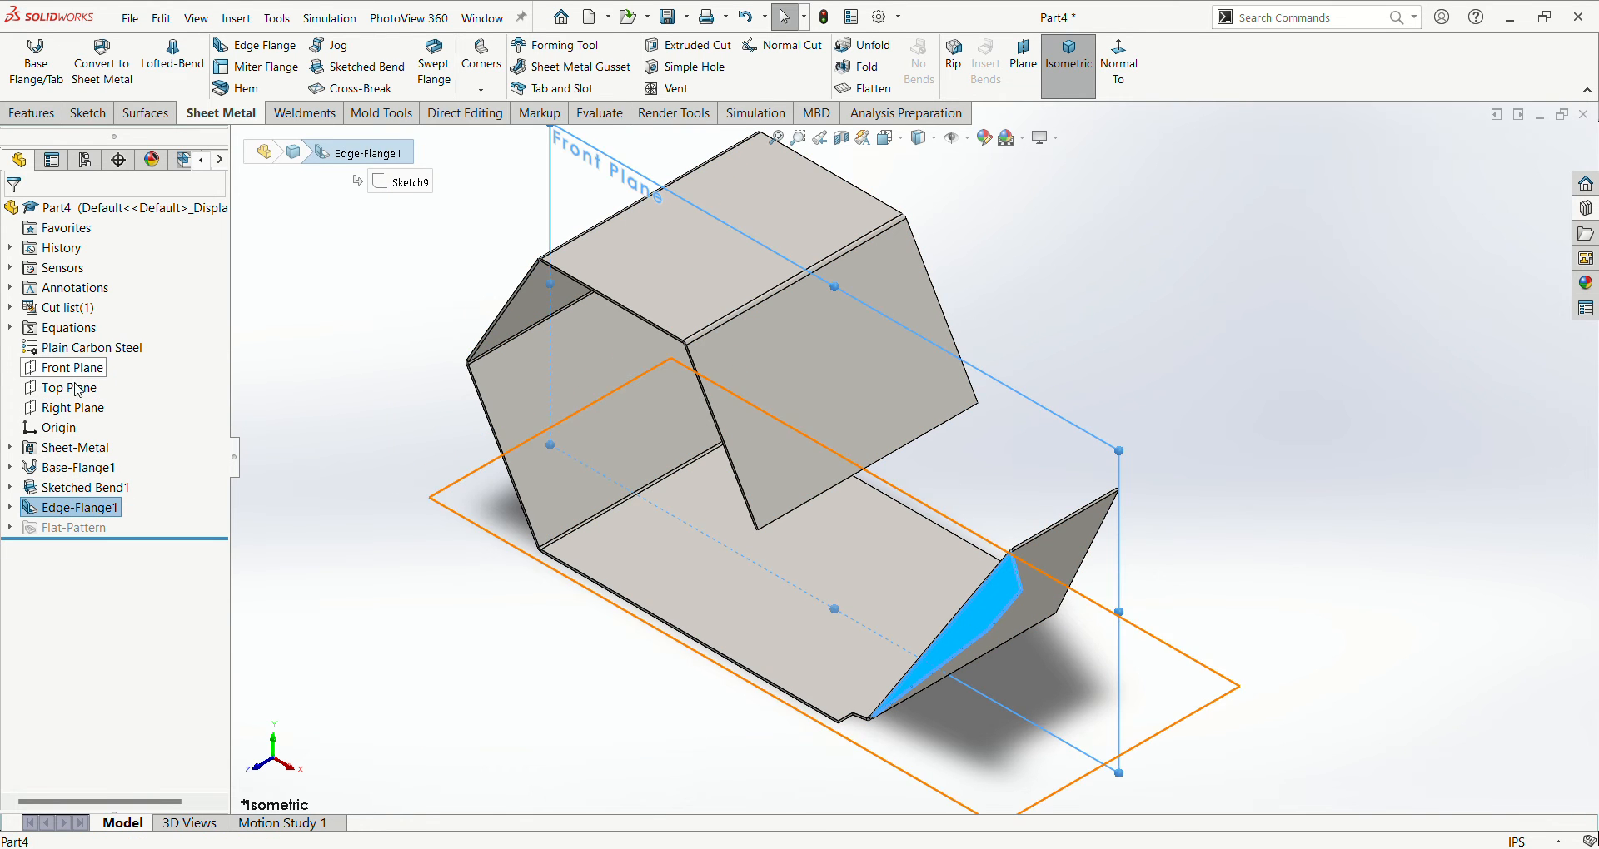
pyautogui.click(33, 113)
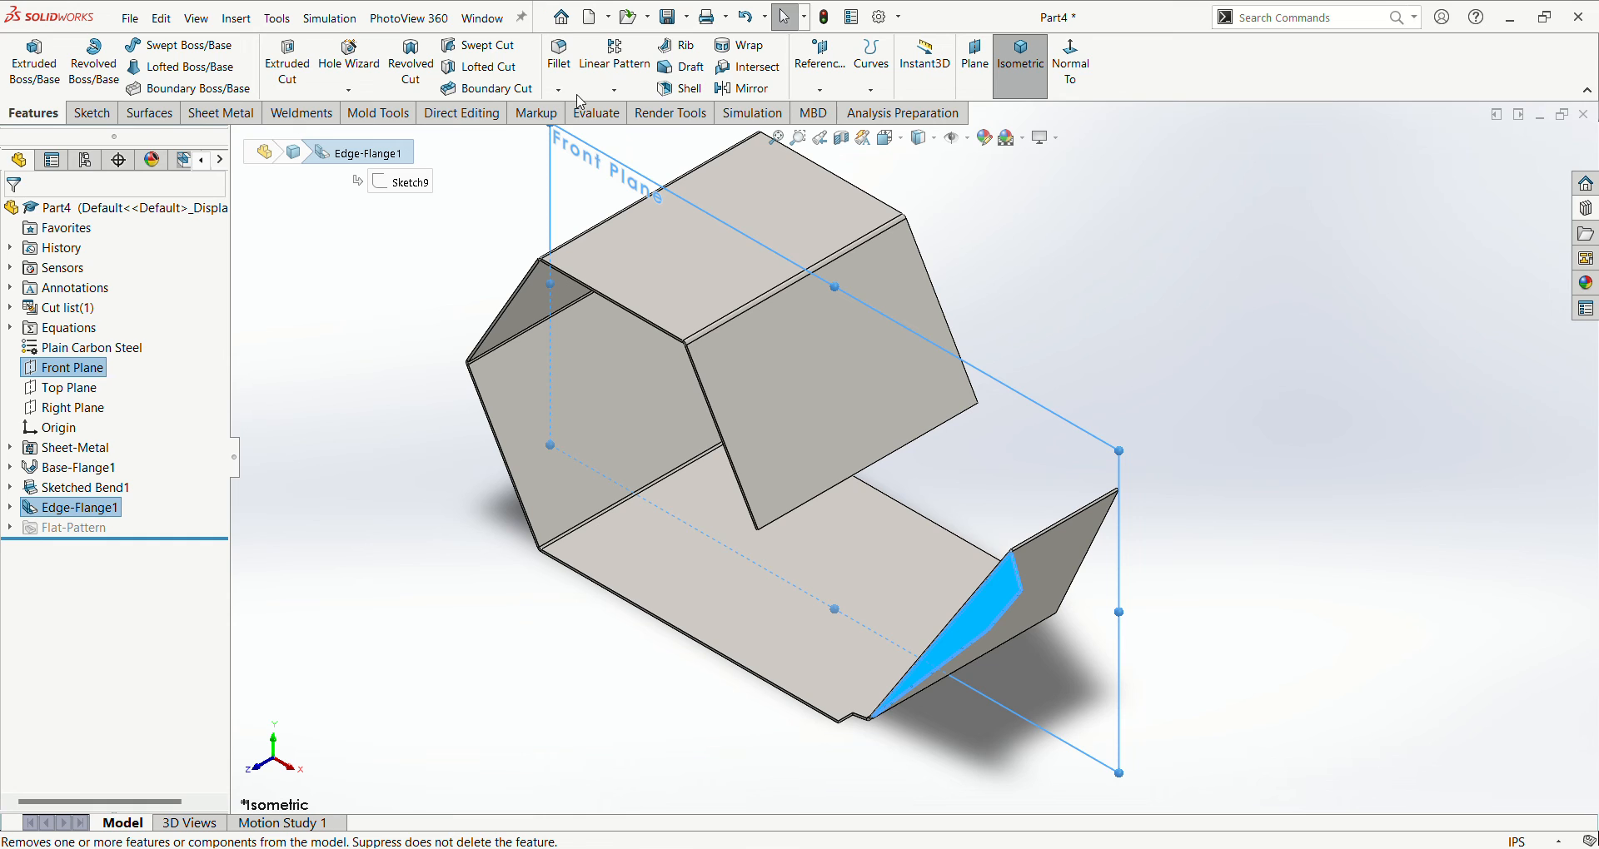
pyautogui.click(741, 88)
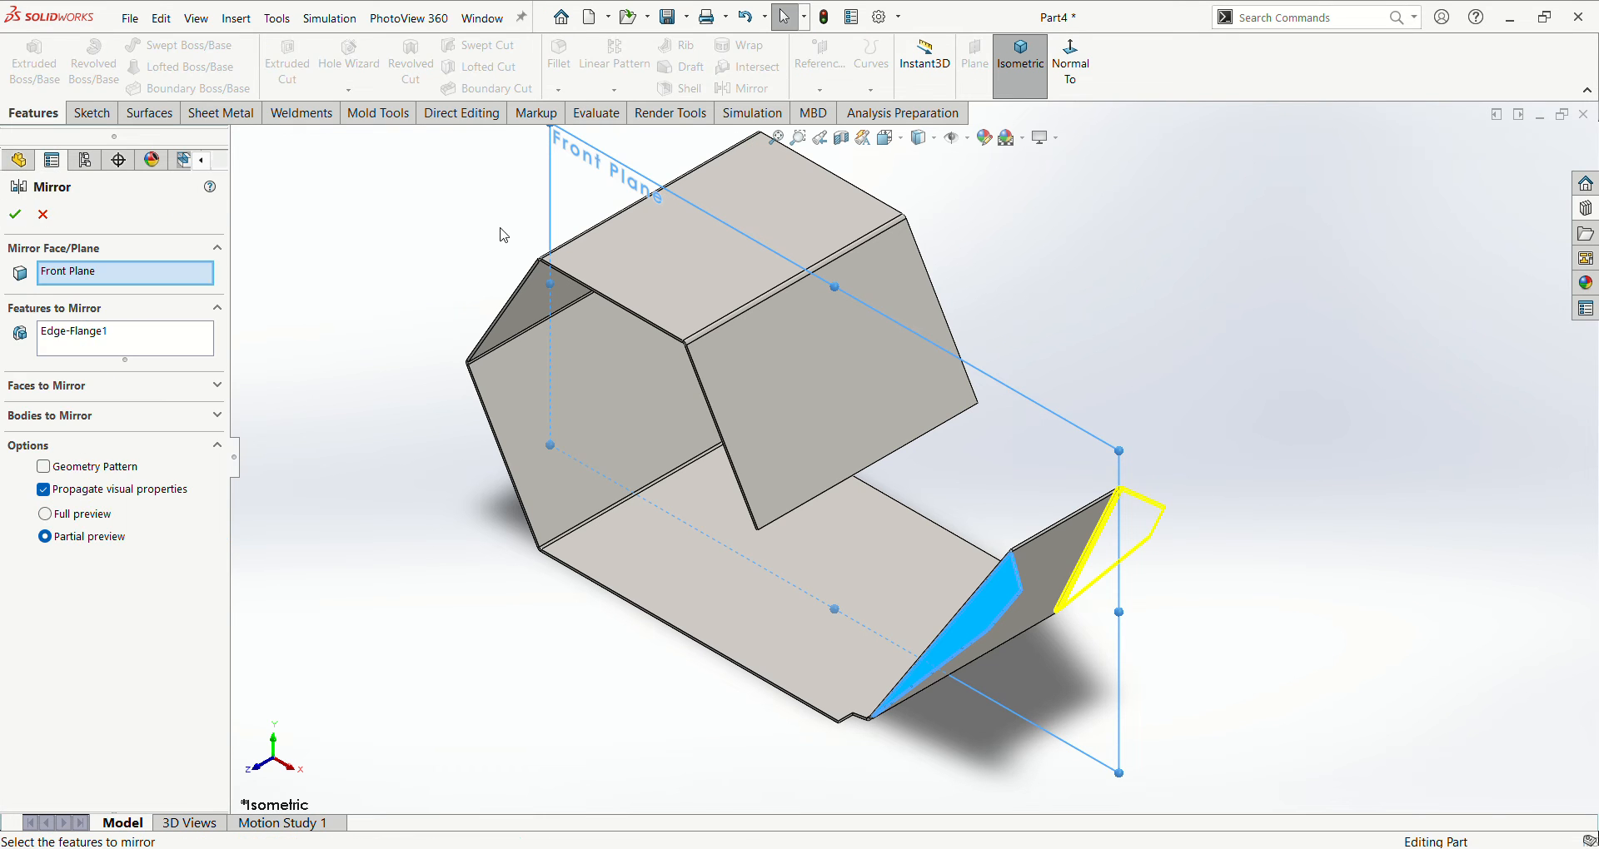
pyautogui.click(15, 214)
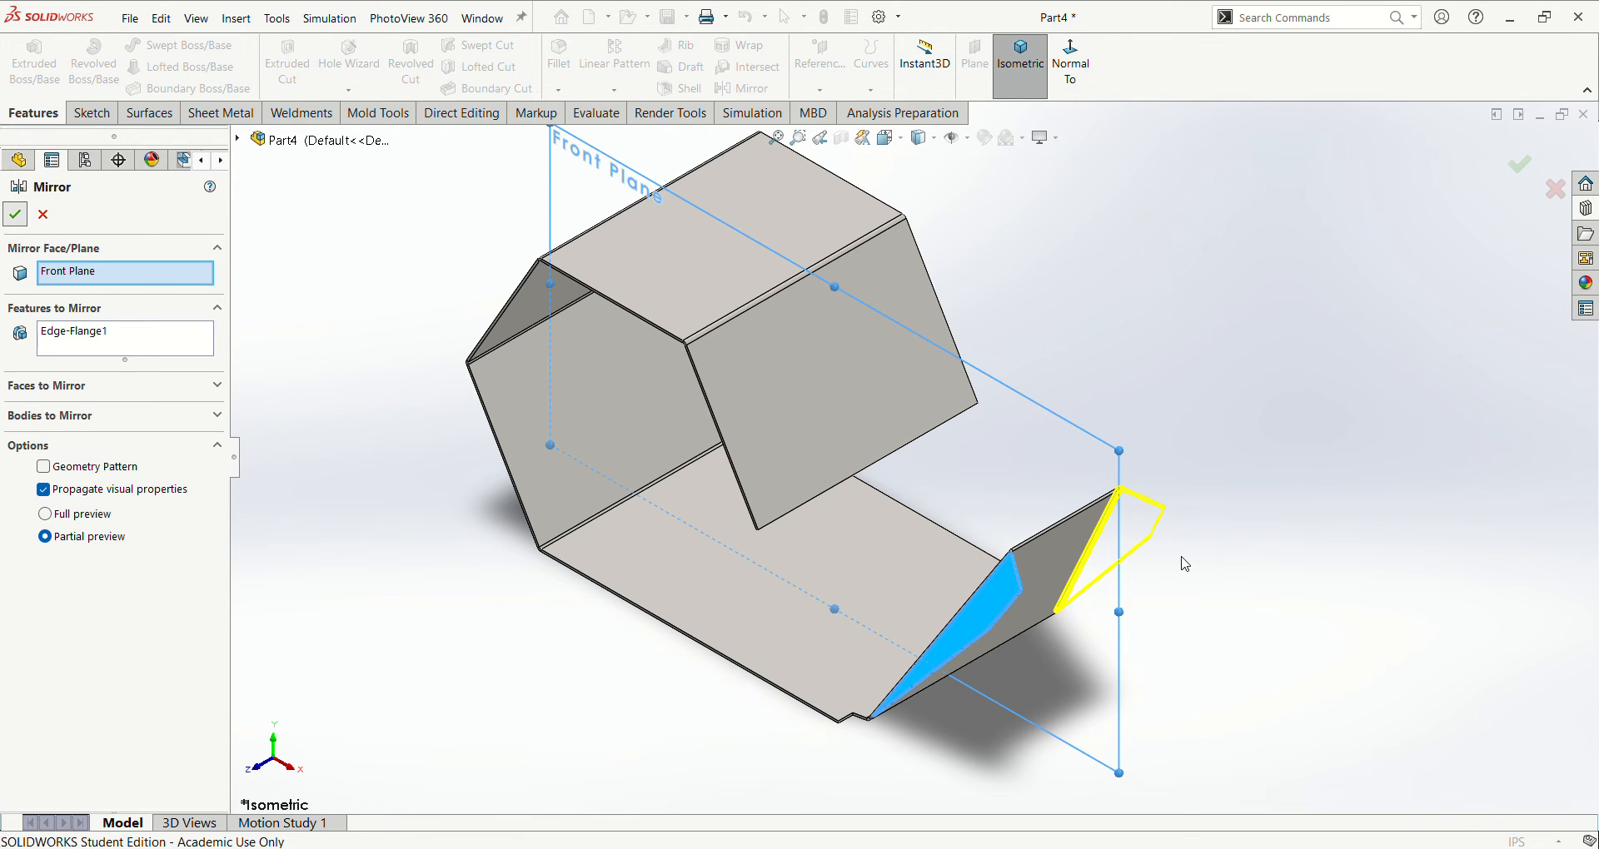
pyautogui.moveTo(1238, 661)
pyautogui.mouseDown(button='middle')
pyautogui.moveTo(1132, 571)
pyautogui.moveTo(1171, 686)
pyautogui.moveTo(1213, 699)
pyautogui.moveTo(1210, 667)
pyautogui.mouseUp(button='middle')
pyautogui.scroll(1, 1208, 666)
pyautogui.moveTo(530, 630); pyautogui.dragTo(556, 608, button='middle')
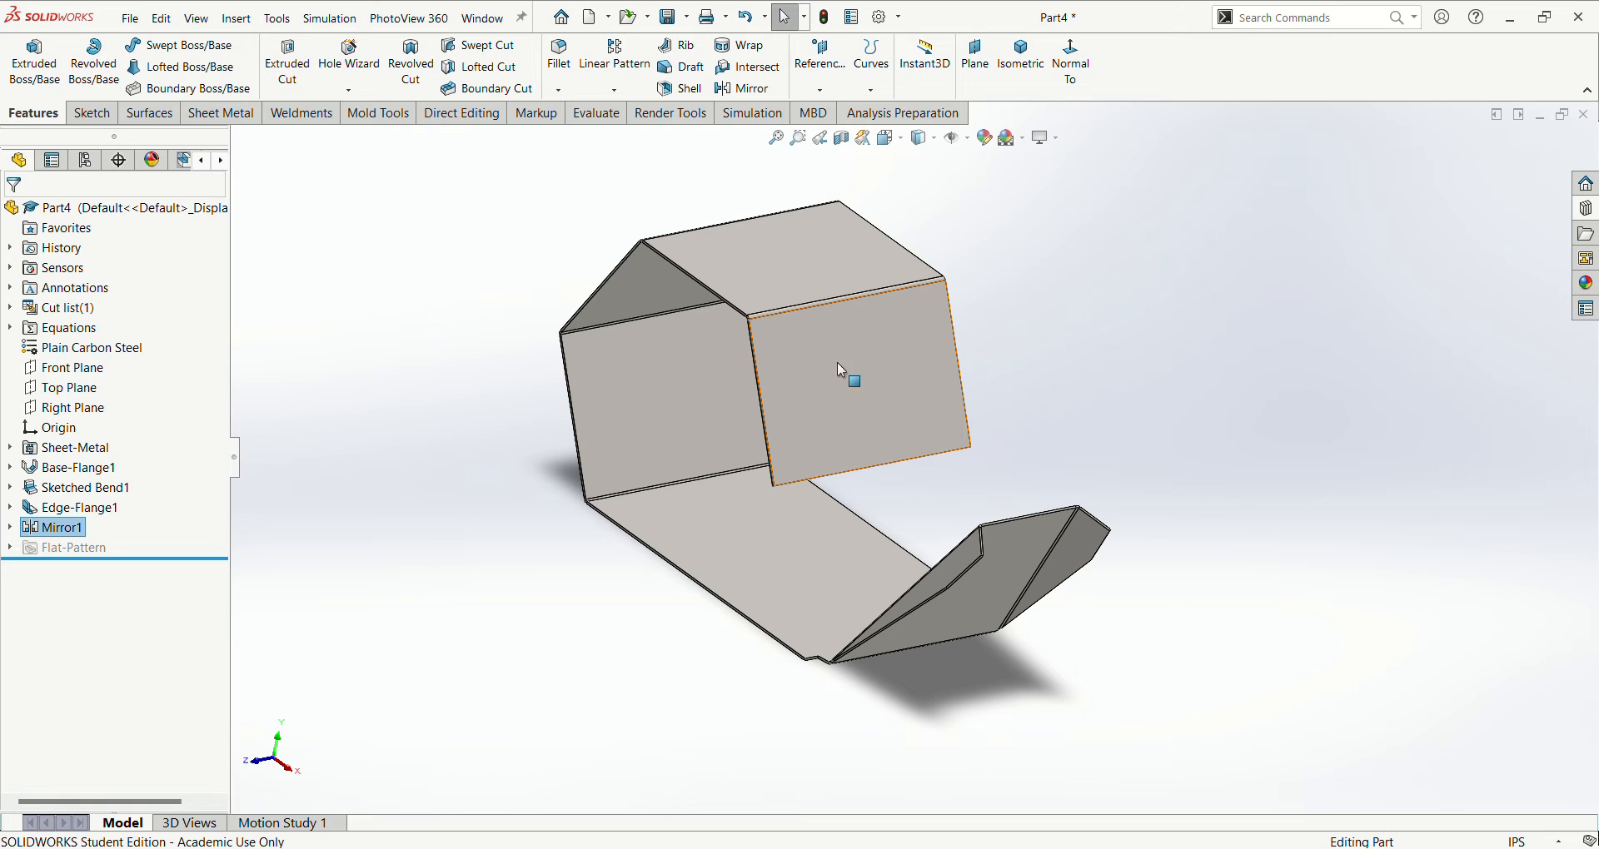
# - Place the louver forming tool from the Design Library on the front panel at the bent strip's free end, with the tool flipped
pyautogui.click(1587, 230)
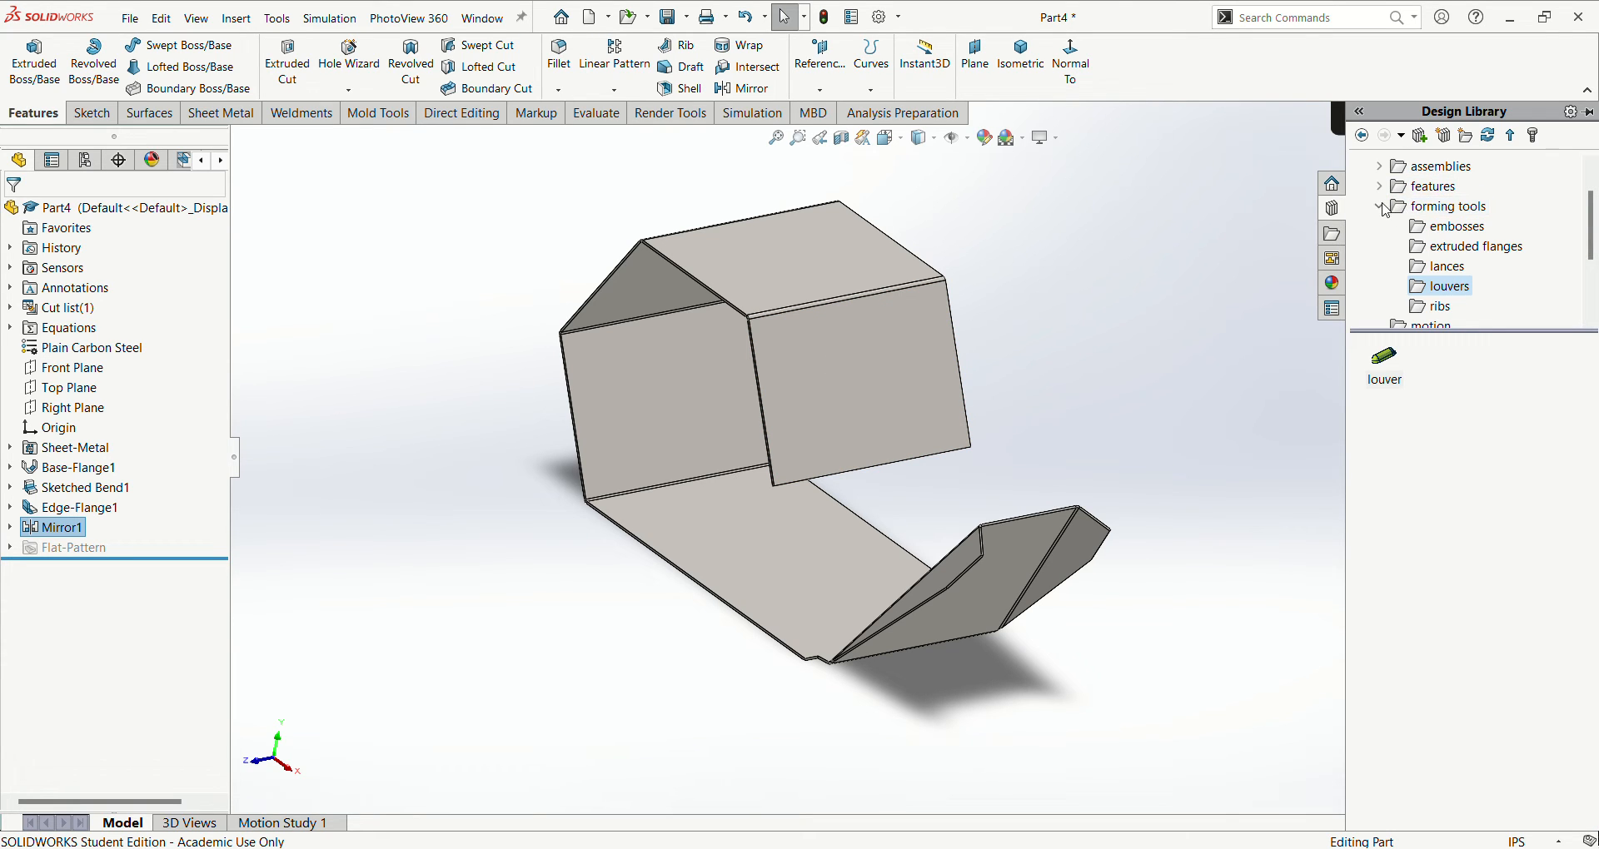
pyautogui.scroll(1, 1395, 200)
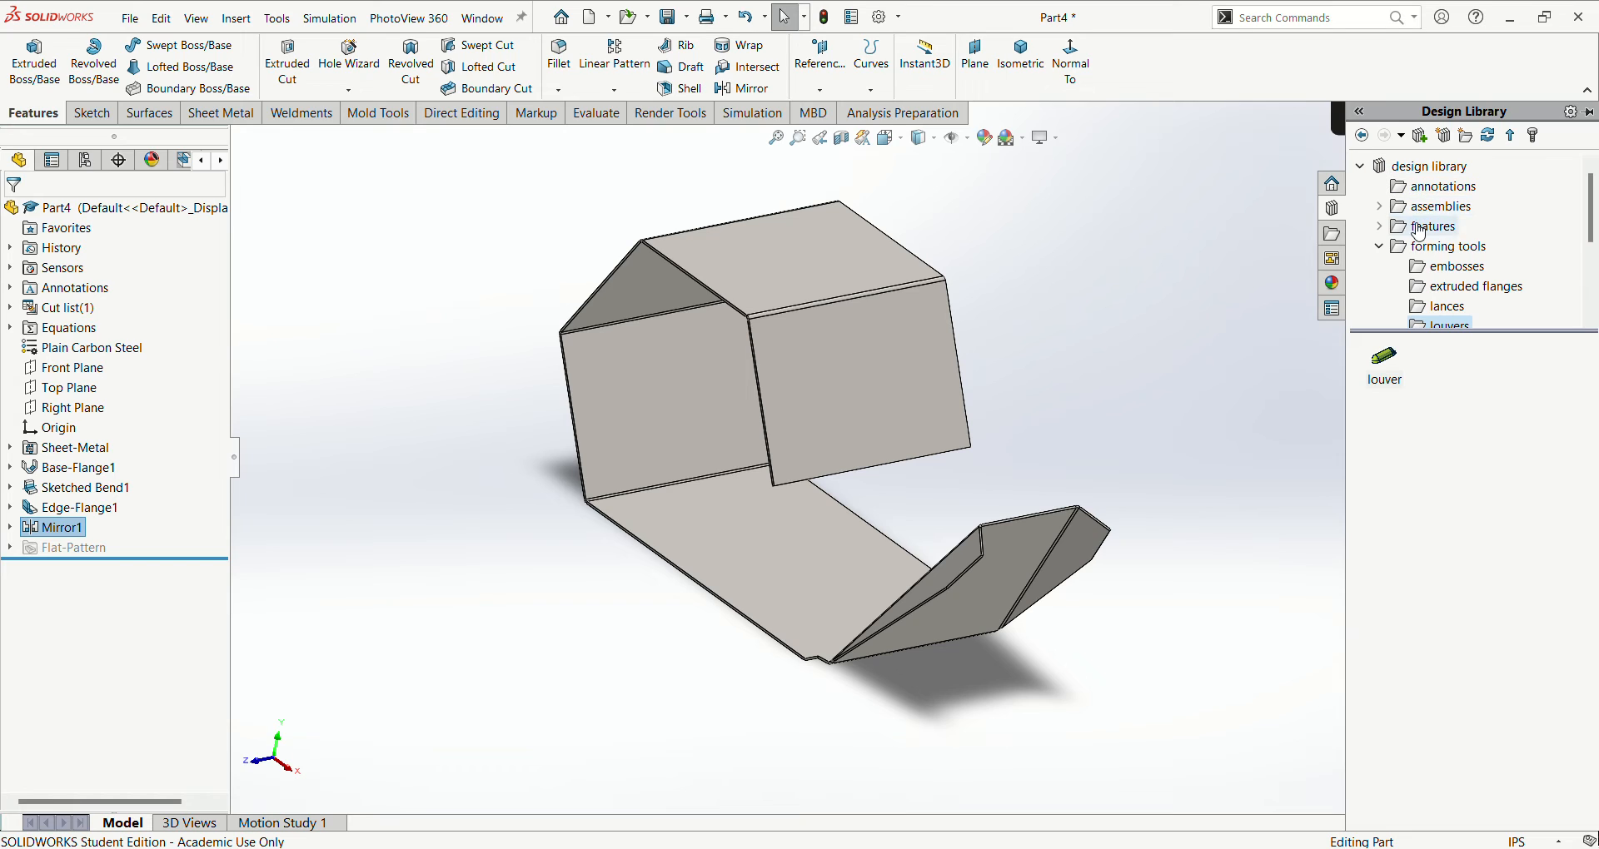
pyautogui.scroll(-1, 1398, 244)
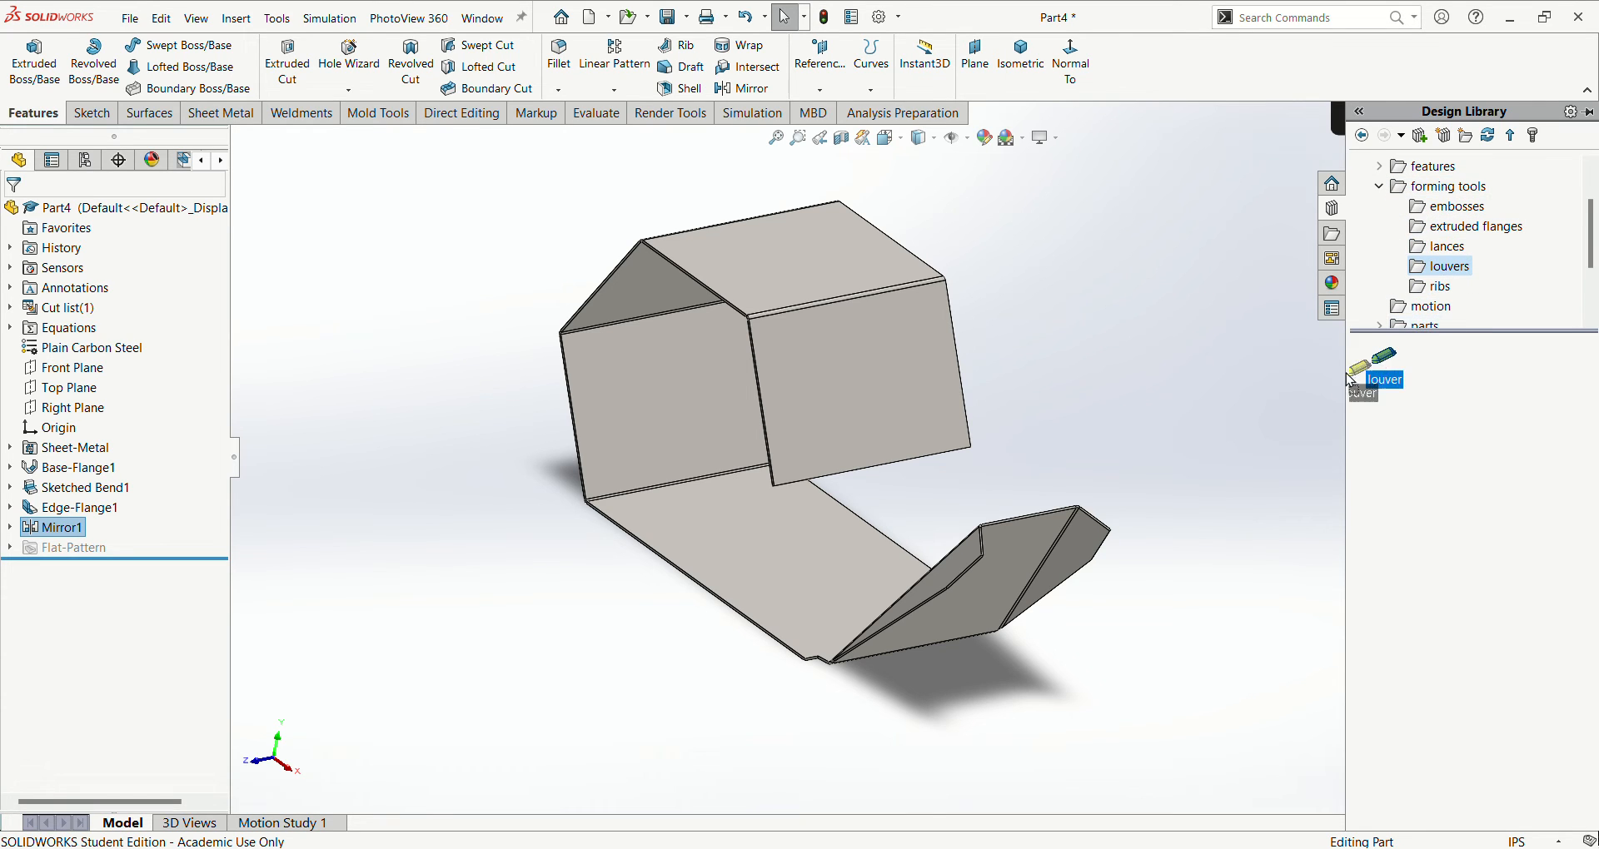
pyautogui.moveTo(1347, 375); pyautogui.dragTo(871, 391)
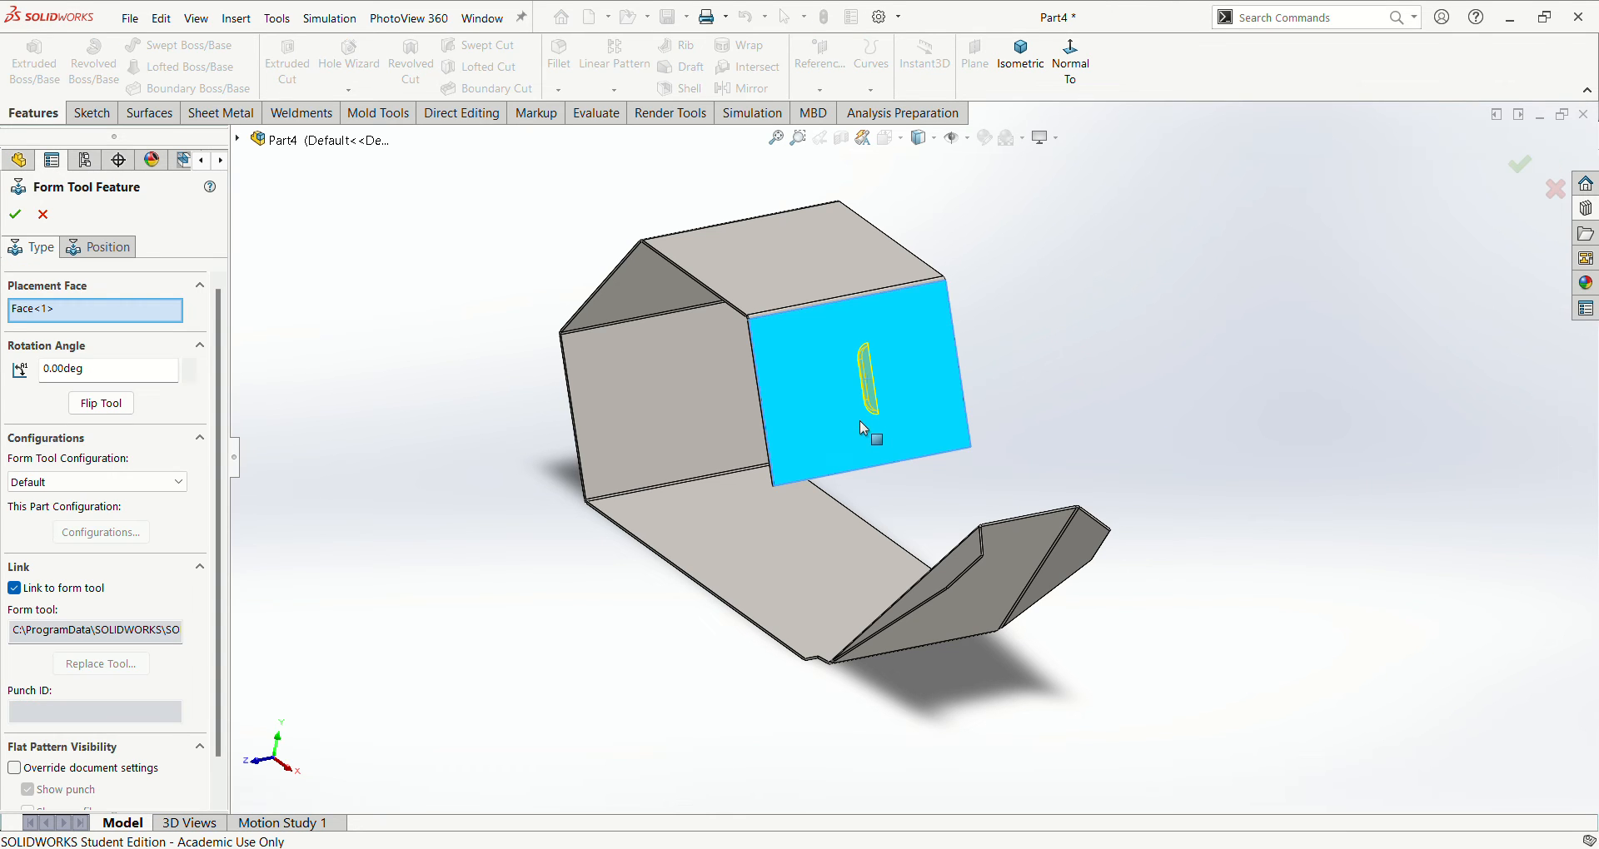
pyautogui.moveTo(860, 421); pyautogui.dragTo(927, 472, button='middle')
pyautogui.click(101, 403)
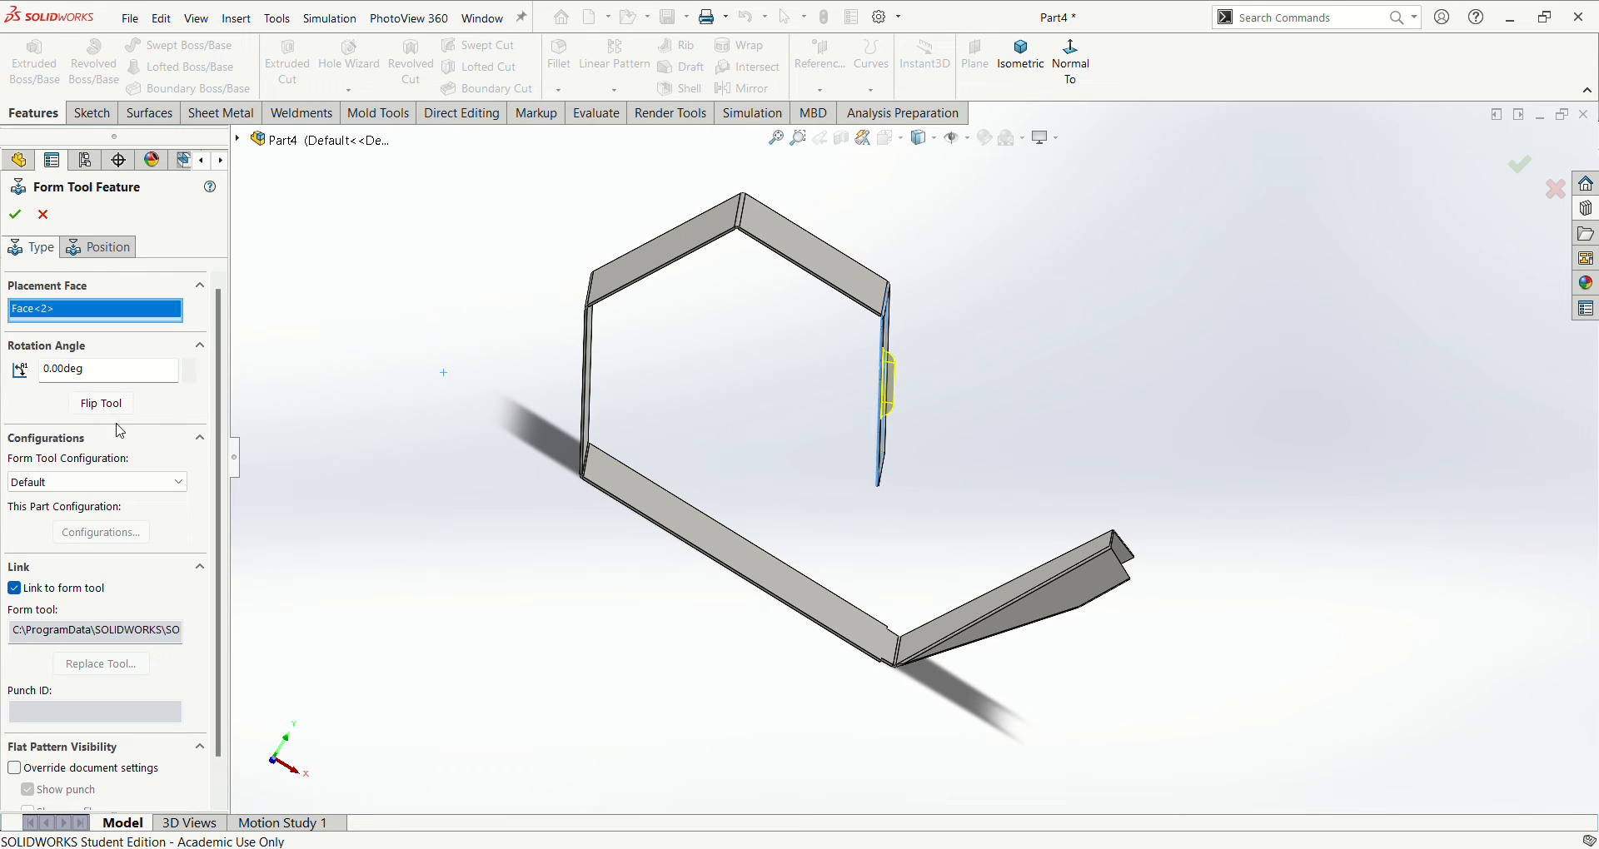
pyautogui.moveTo(433, 561); pyautogui.dragTo(458, 374, button='middle')
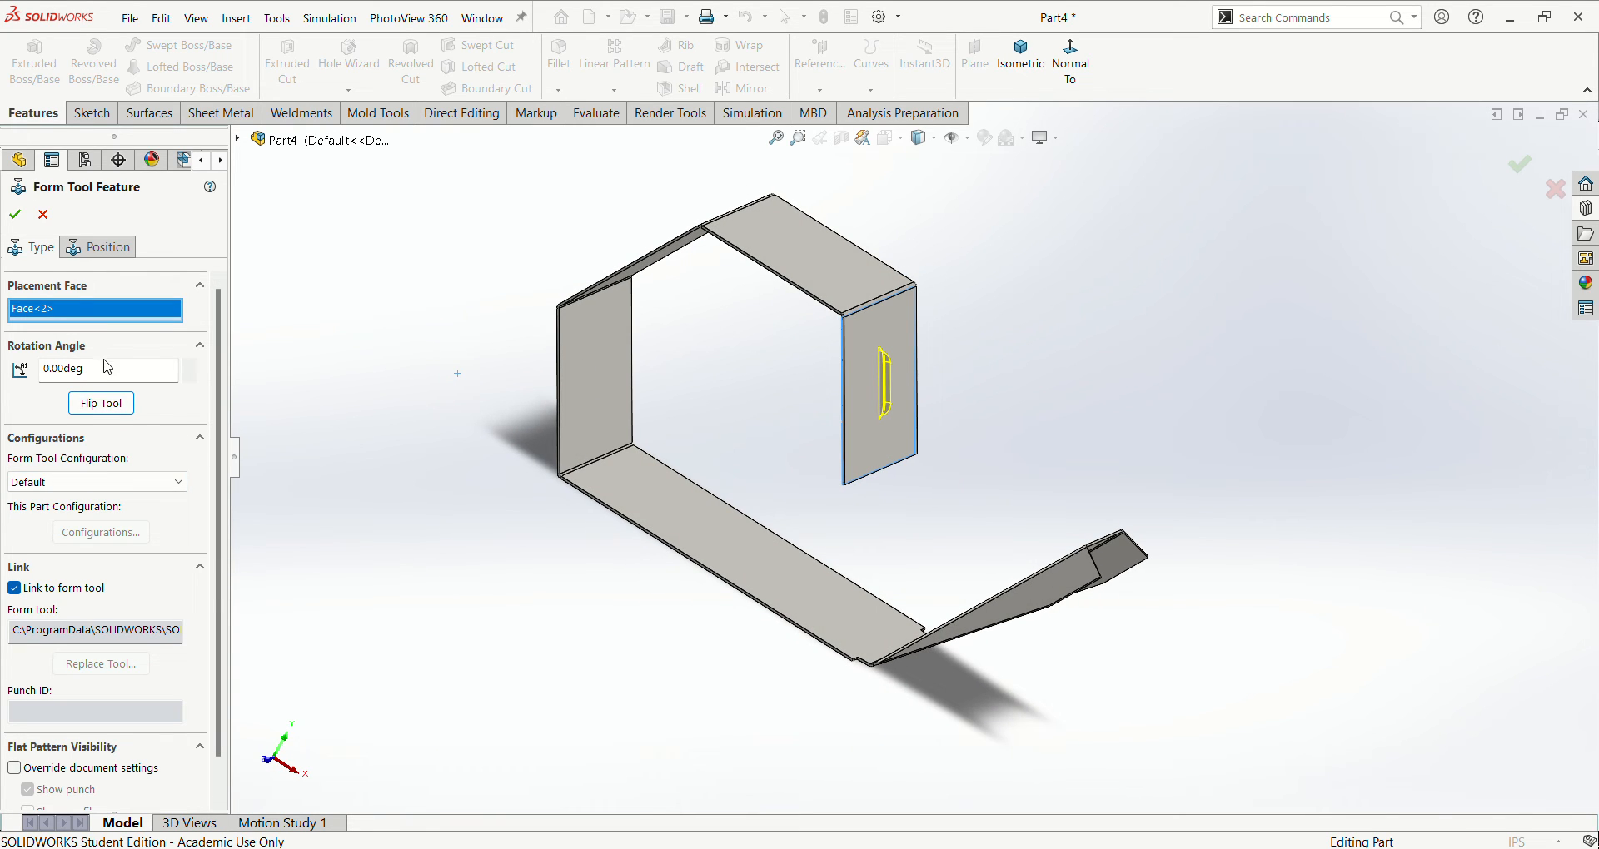
pyautogui.click(16, 220)
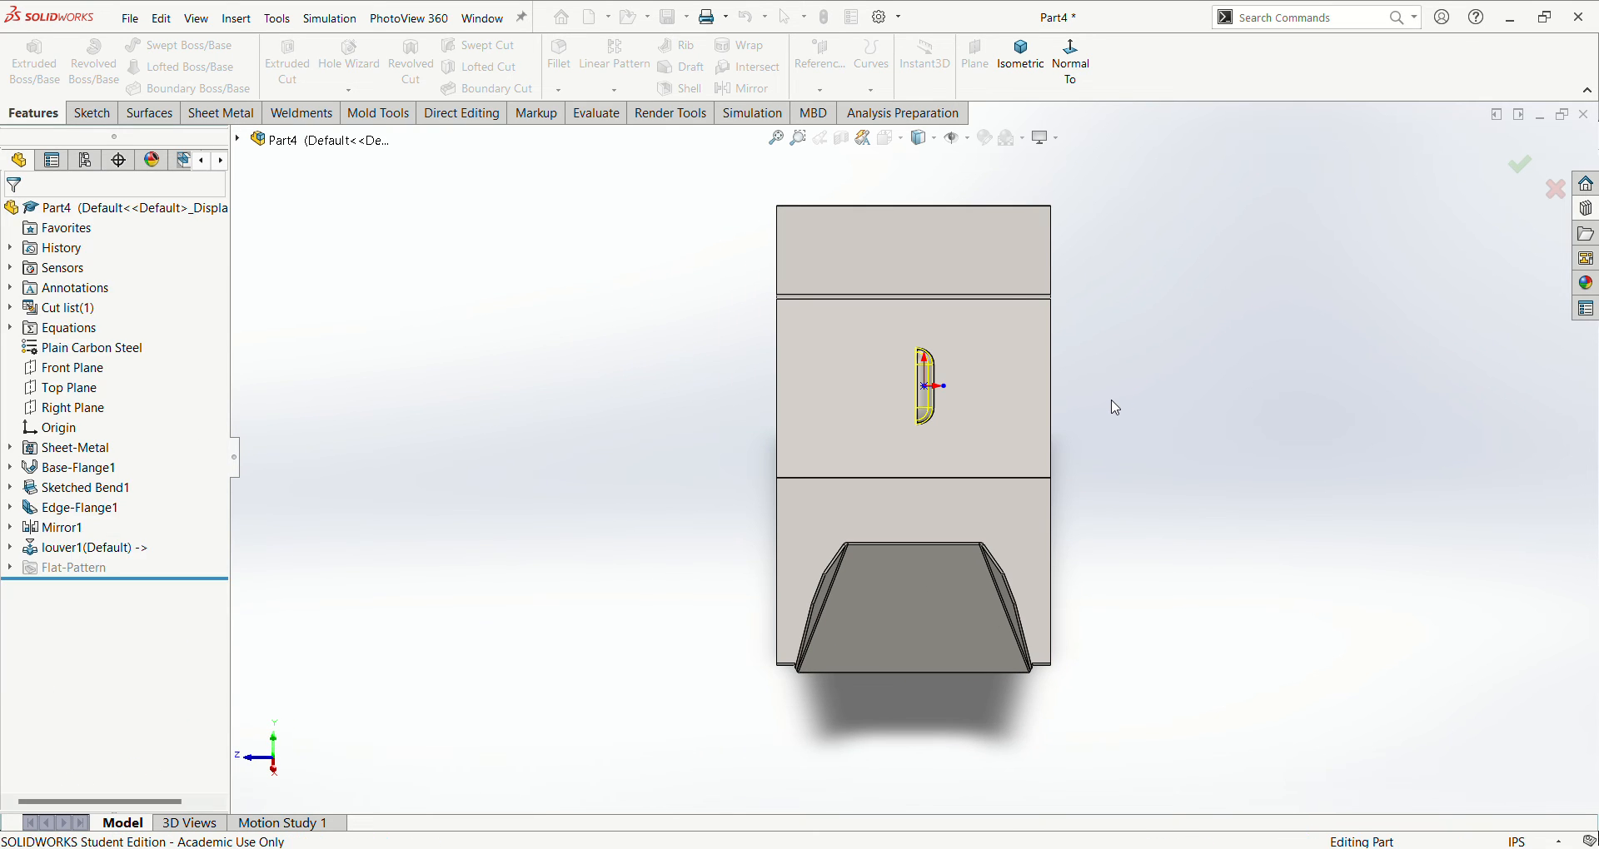
# - Start a Sheet Metal Gusset across the bend between the back panel and the sloped panel above it, using their two inner faces
pyautogui.scroll(-5, 991, 377)
pyautogui.moveTo(881, 413); pyautogui.dragTo(981, 479, button='middle')
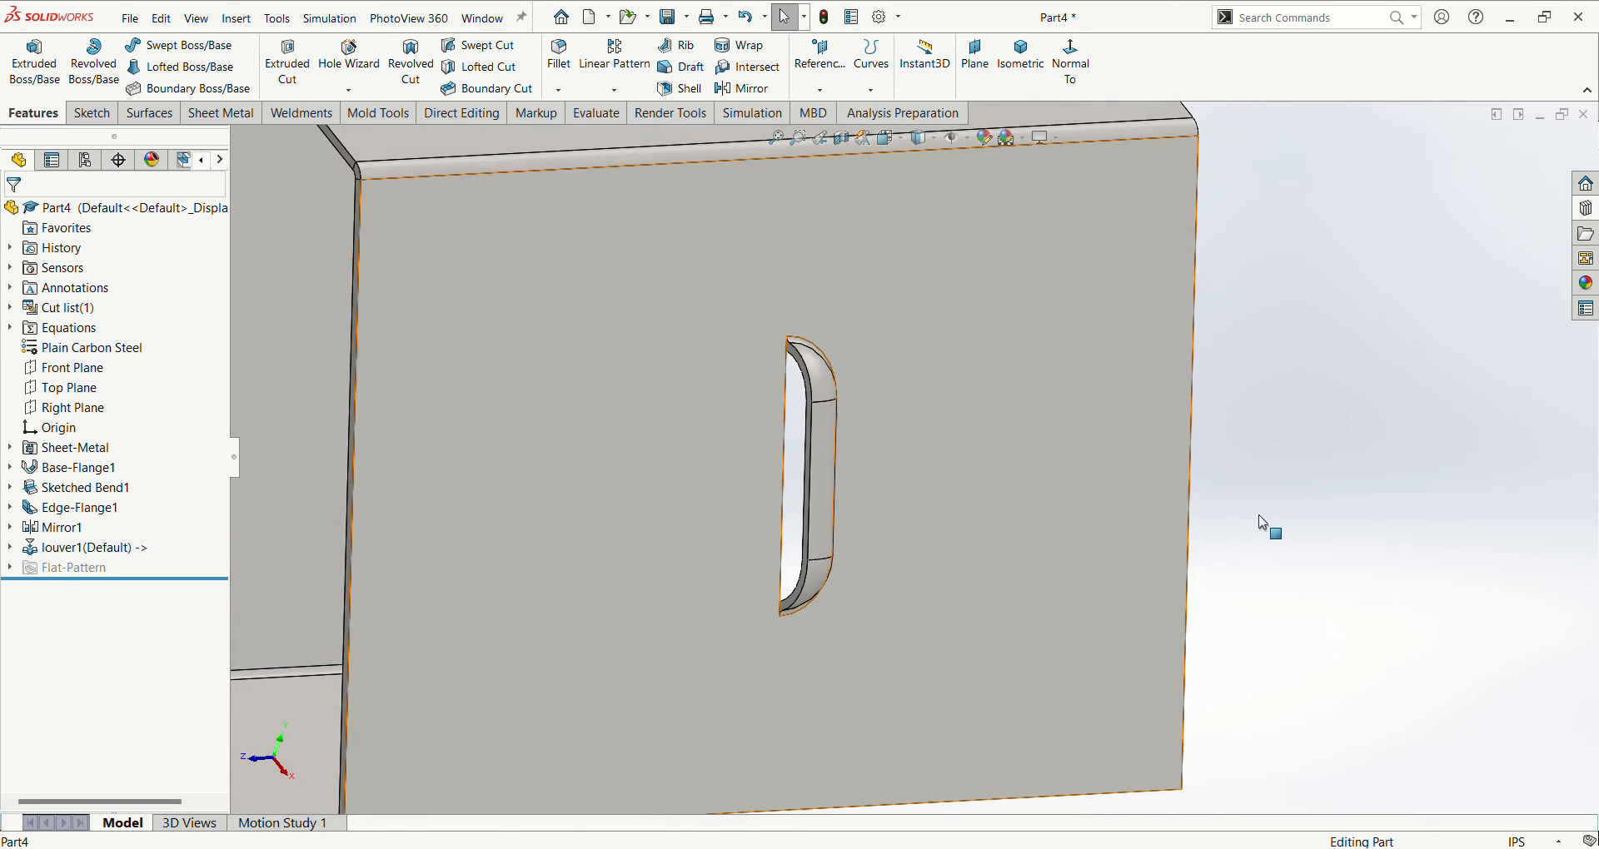
pyautogui.scroll(5, 1263, 521)
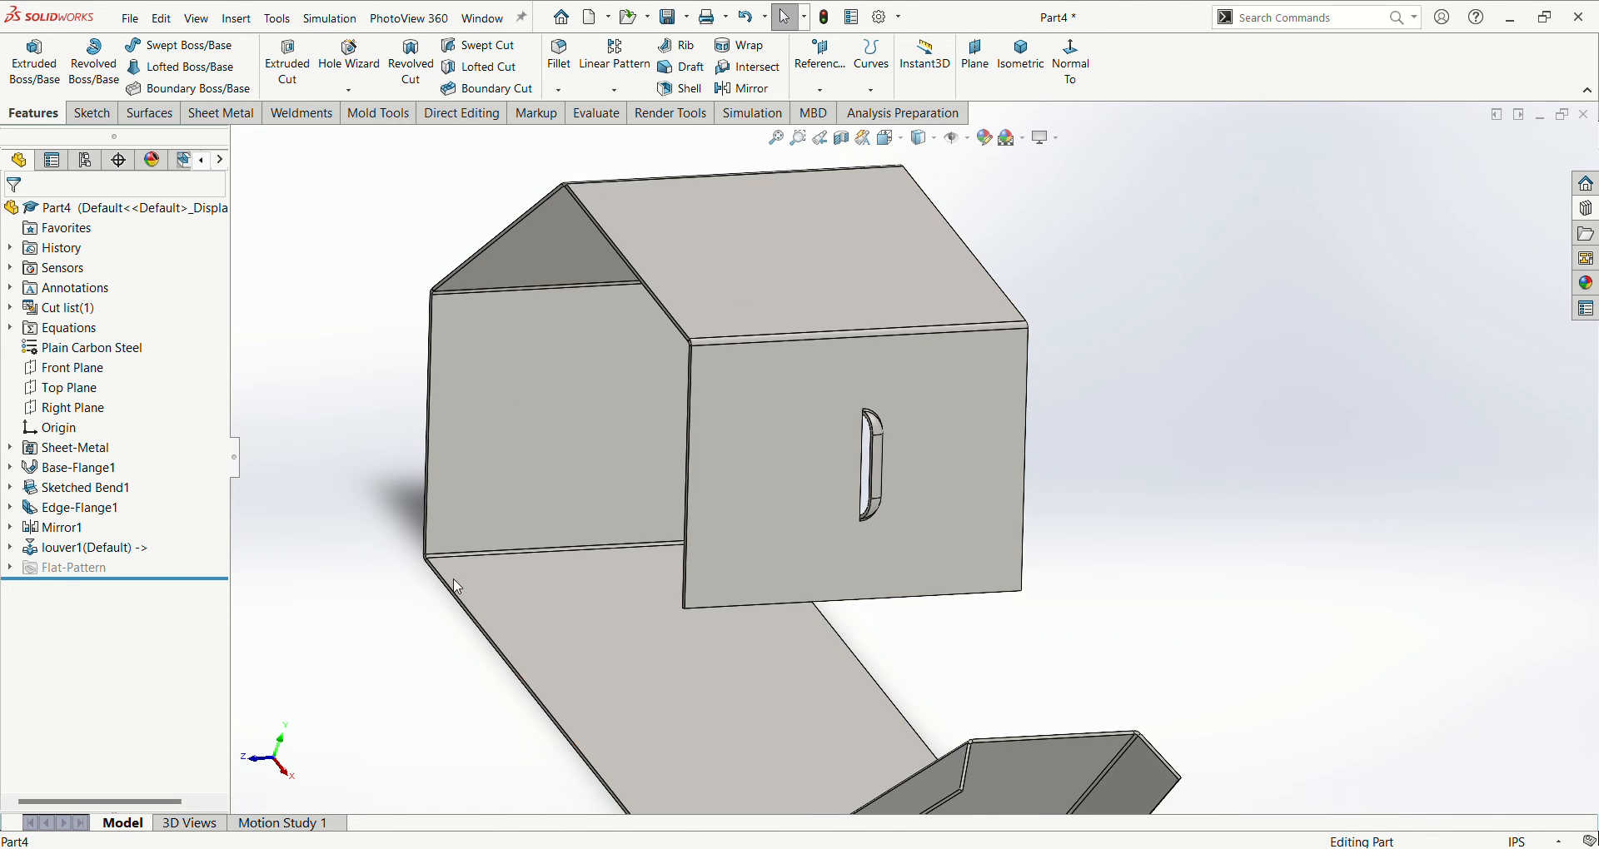
pyautogui.scroll(3, 456, 580)
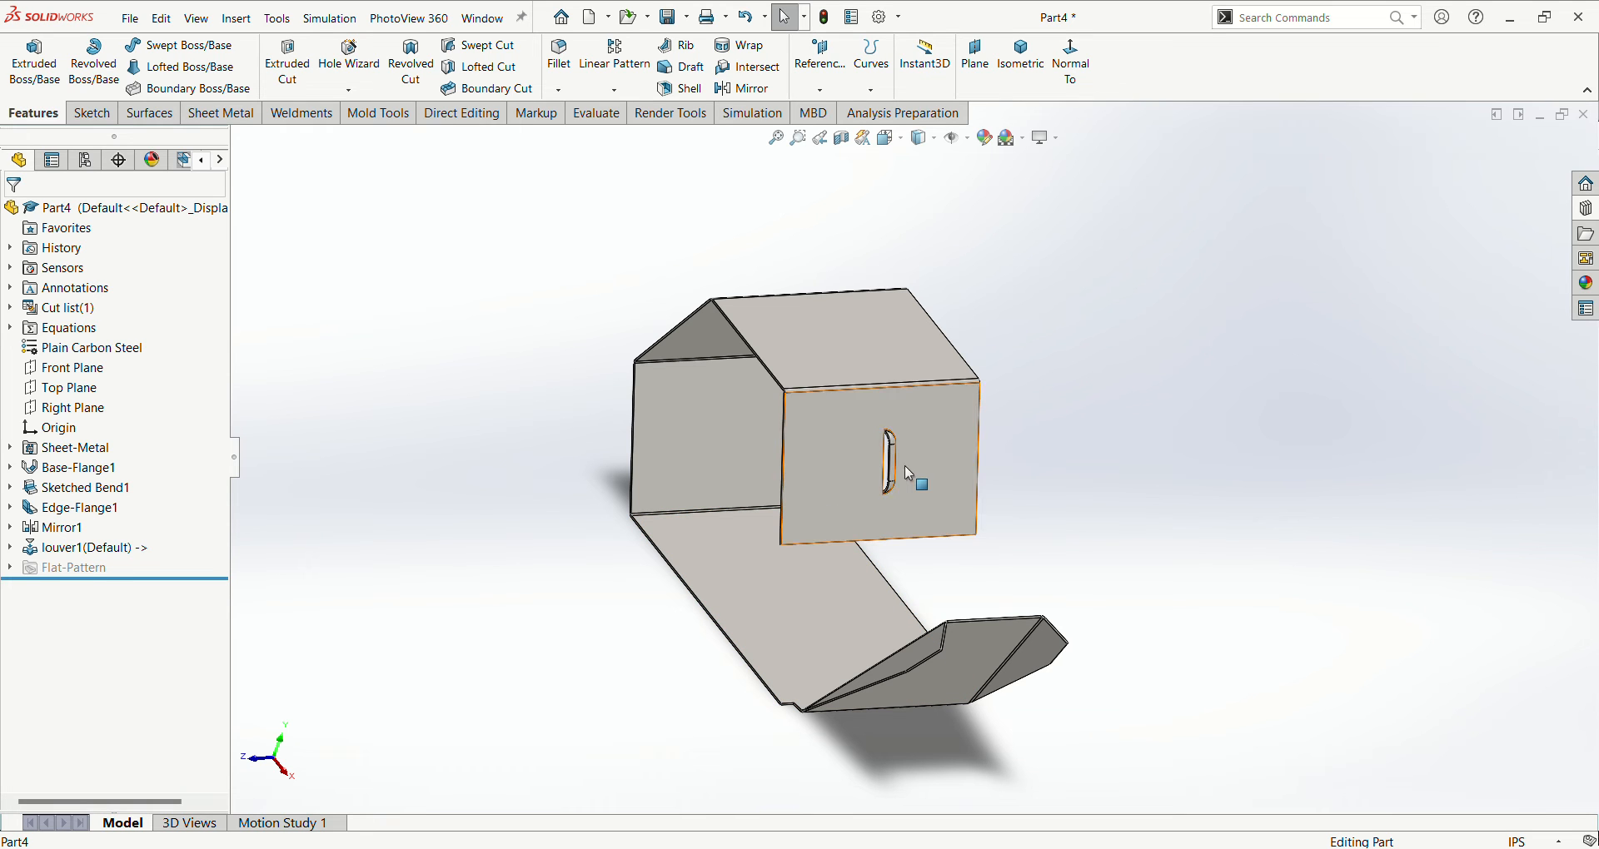
pyautogui.hotkey('ctrl', '7')
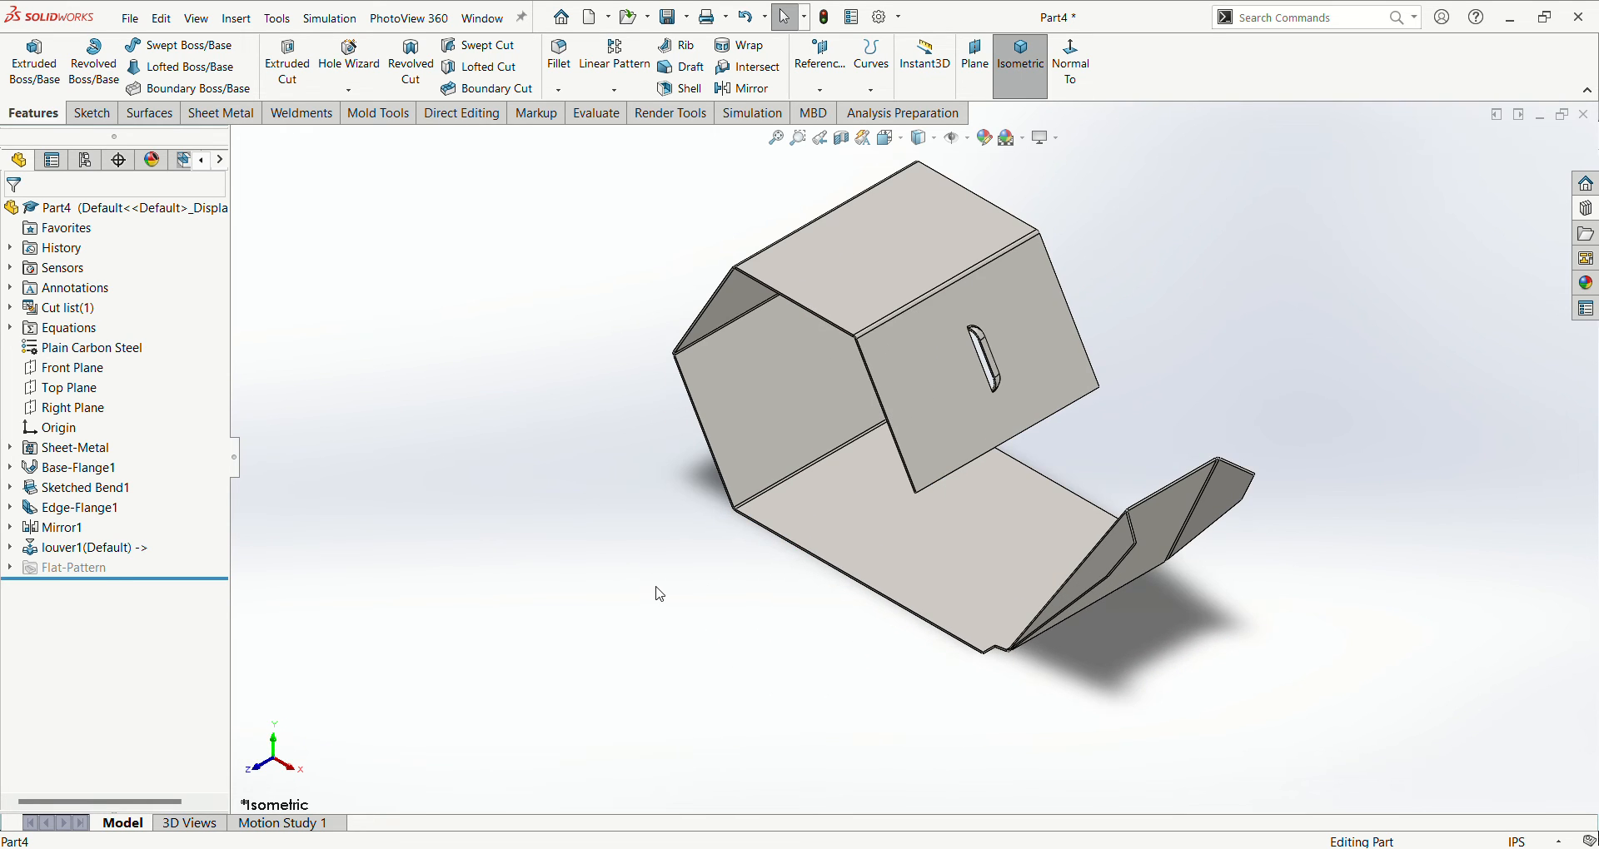
pyautogui.click(230, 119)
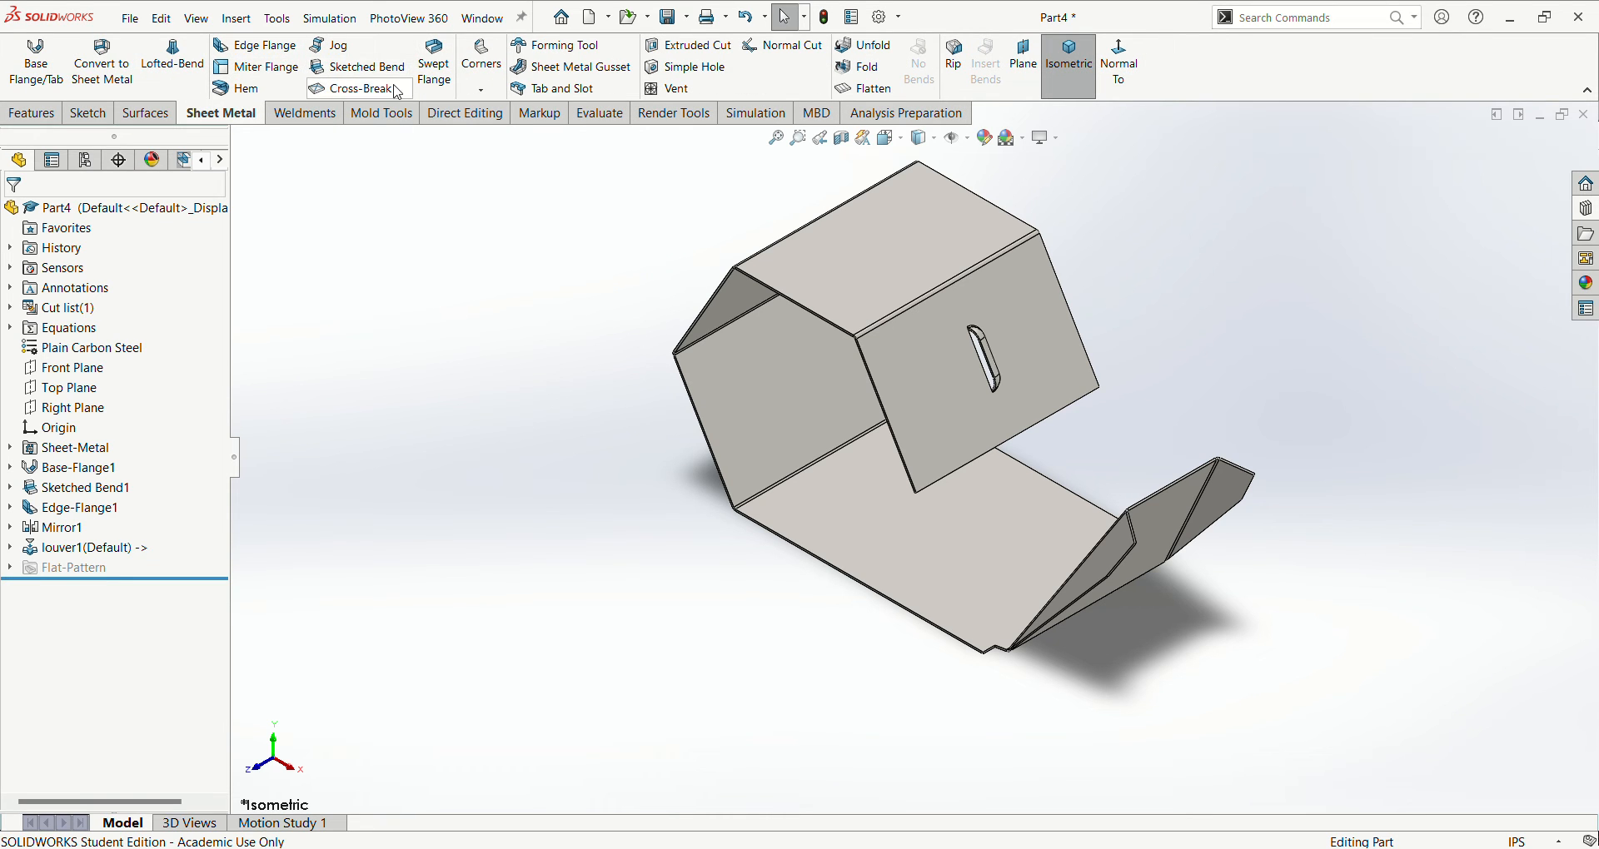
pyautogui.click(535, 74)
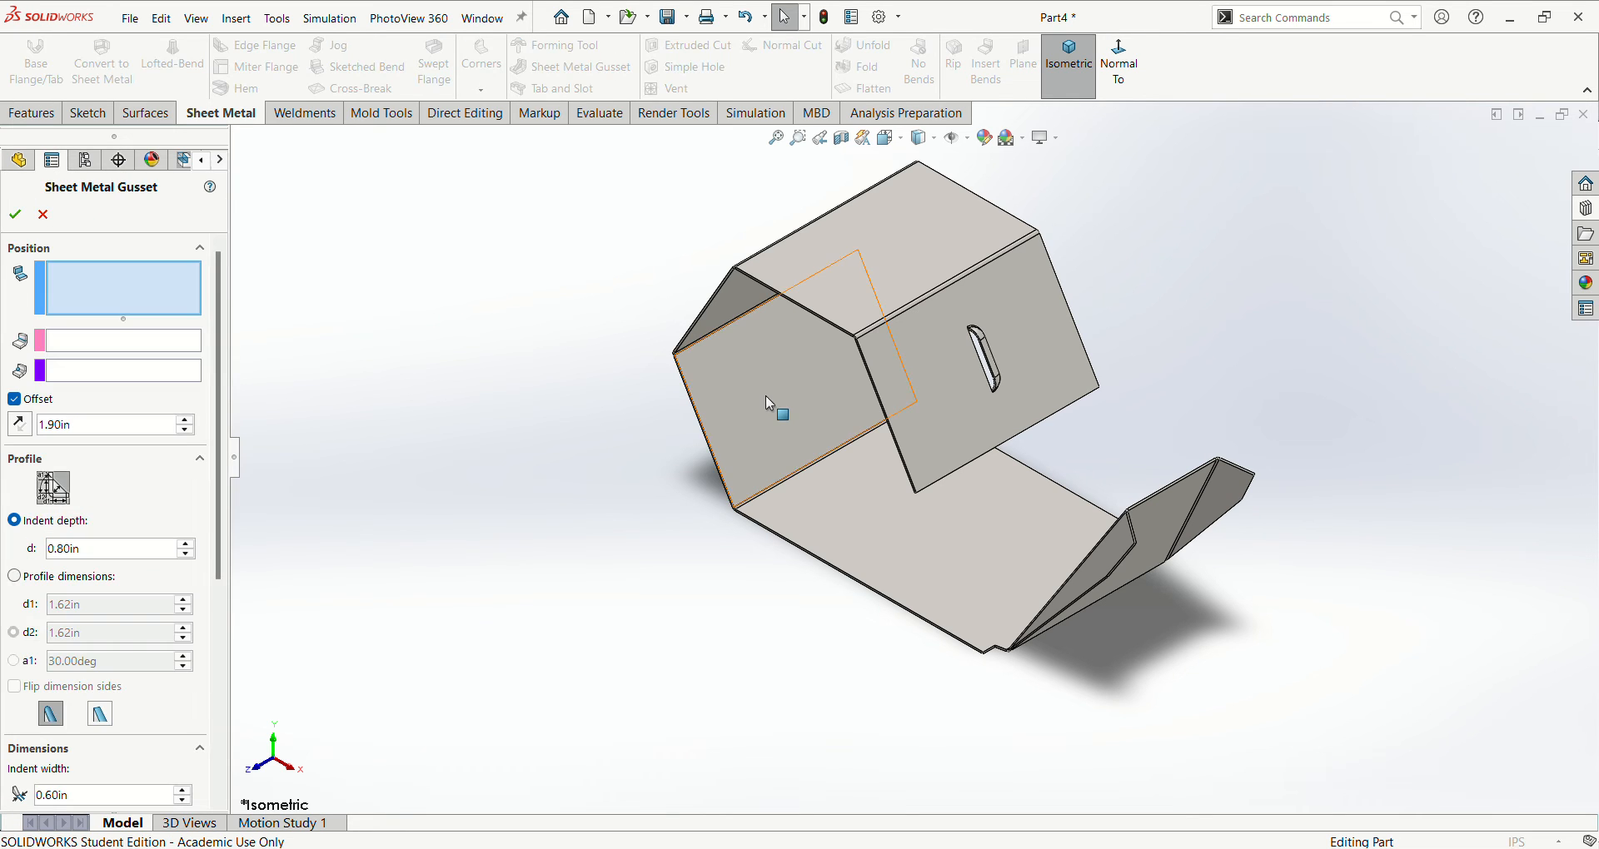
pyautogui.click(759, 367)
pyautogui.moveTo(767, 391); pyautogui.dragTo(761, 325, button='middle')
pyautogui.click(757, 310)
pyautogui.scroll(-3, 691, 373)
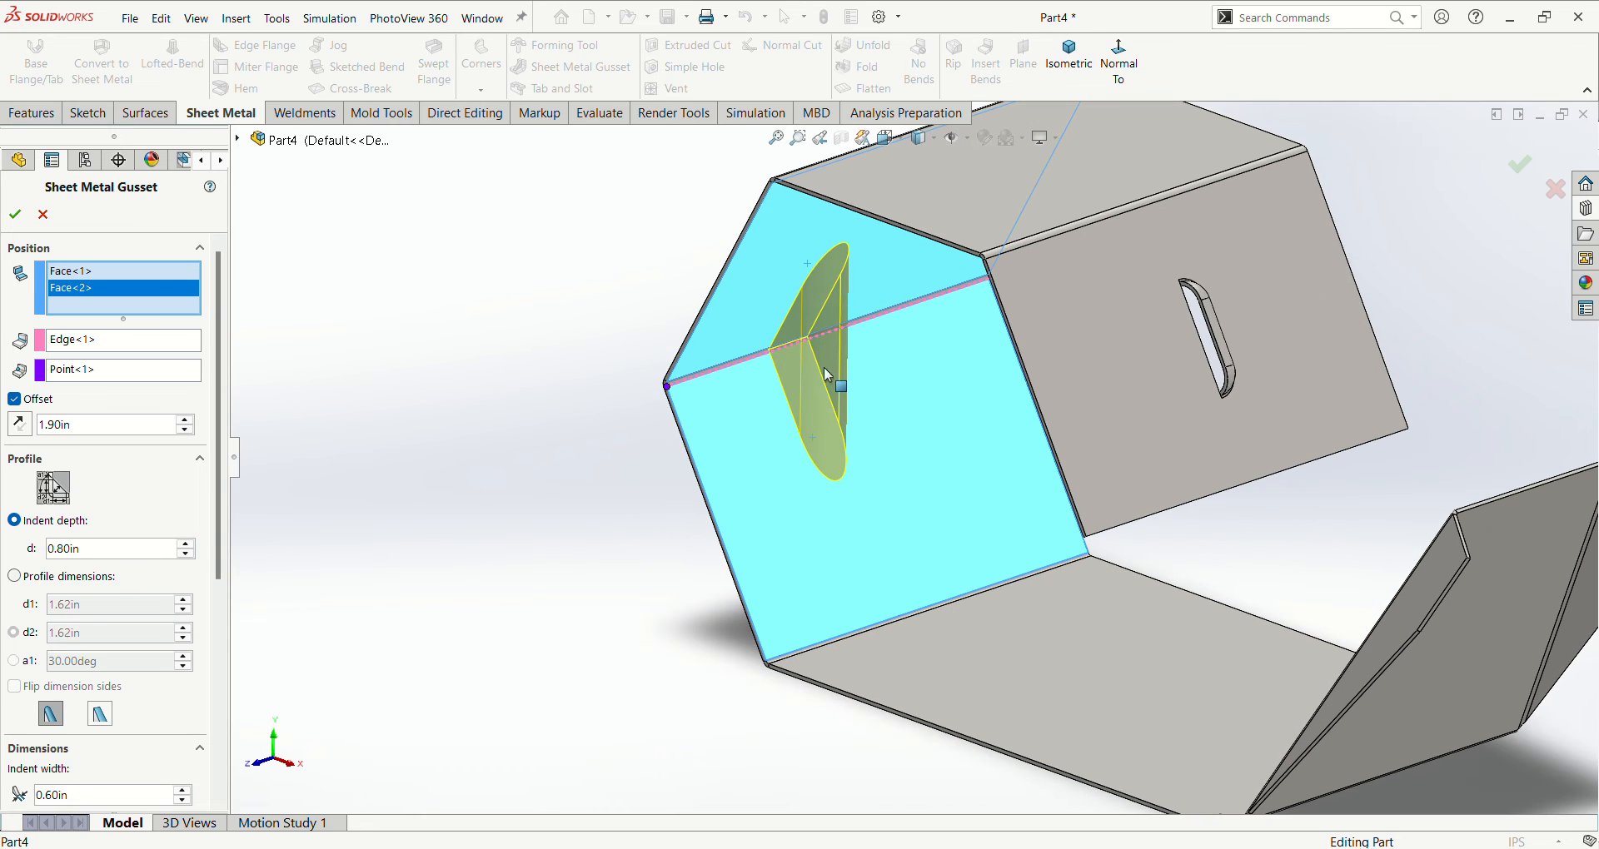
# - Set the gusset's offset along the bend to 2.30 in
pyautogui.click(94, 428)
pyautogui.write('1.7')
pyautogui.press('Return')
pyautogui.moveTo(427, 536); pyautogui.dragTo(393, 566, button='middle')
pyautogui.scroll(-1, 375, 564)
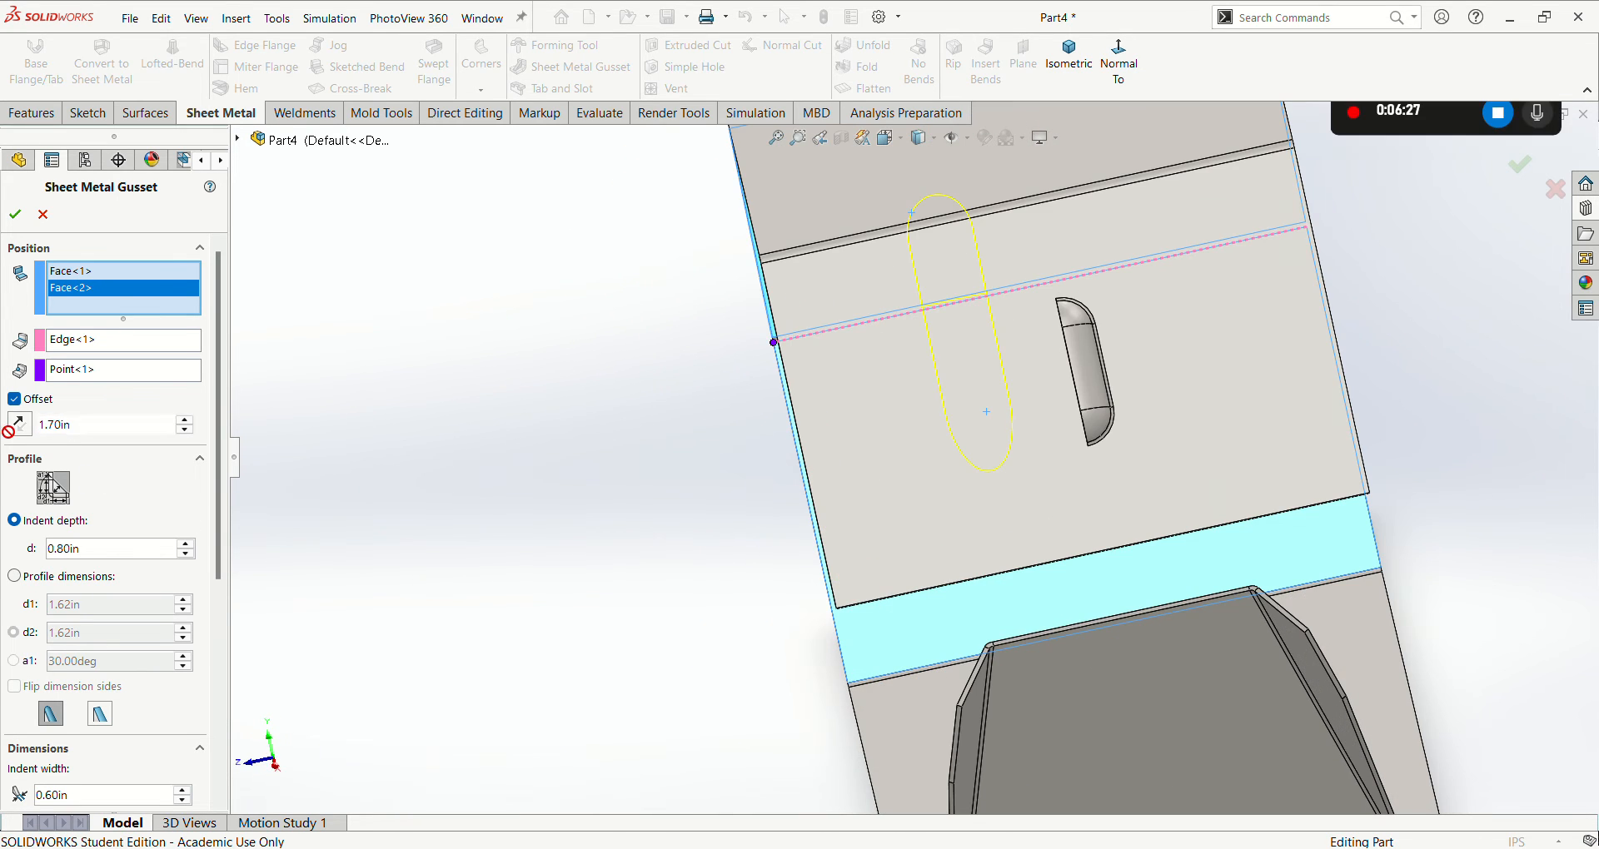
pyautogui.click(17, 428)
pyautogui.write('2')
pyautogui.press('Return')
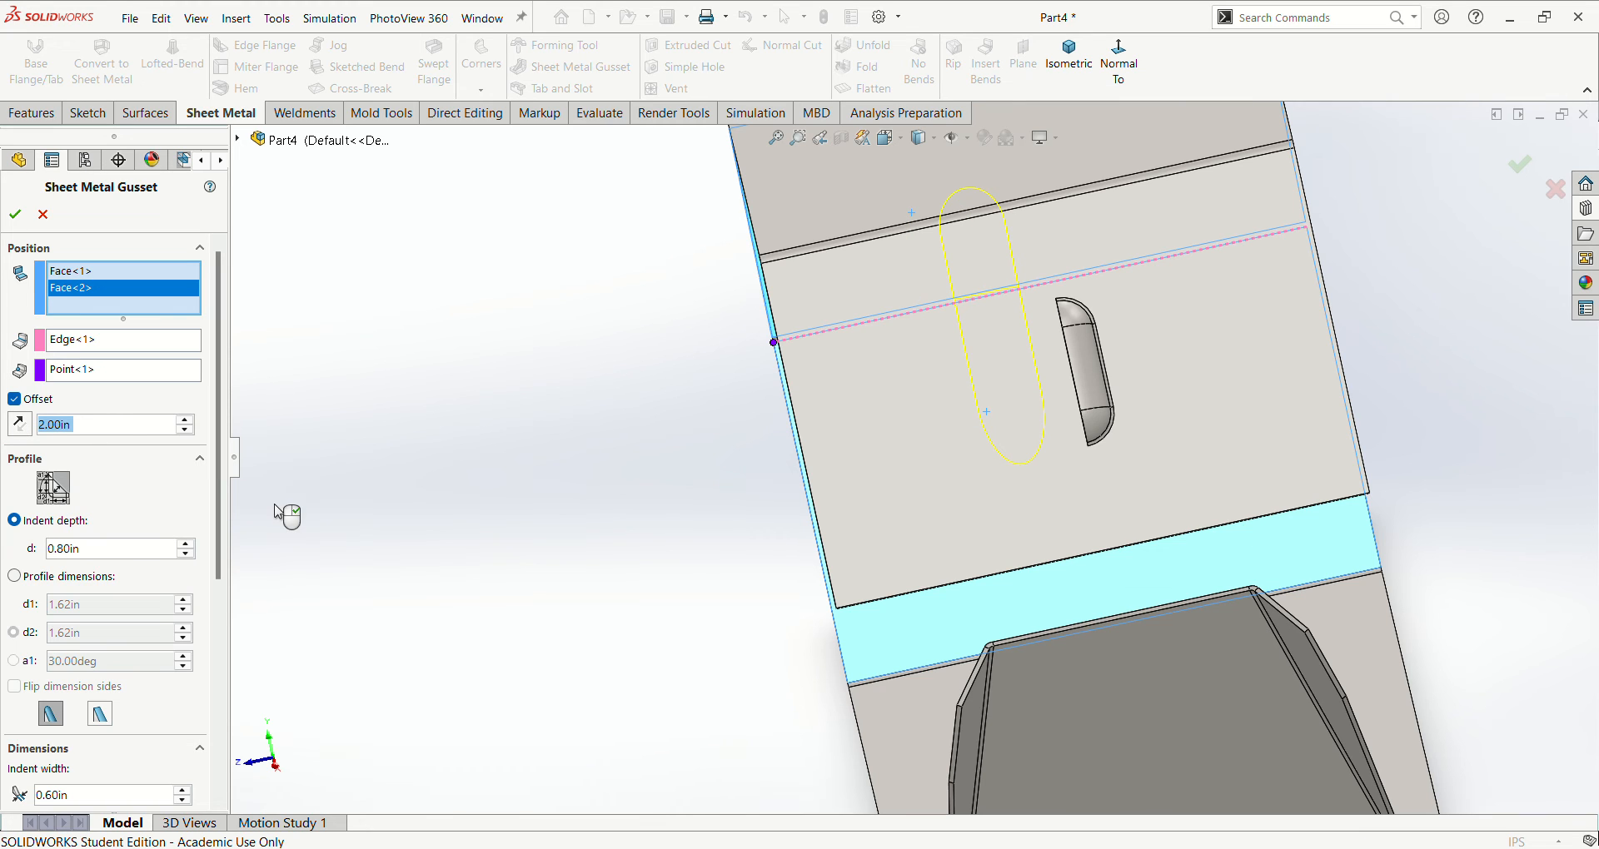
pyautogui.click(189, 421)
pyautogui.click(188, 420)
pyautogui.click(188, 421)
pyautogui.click(189, 422)
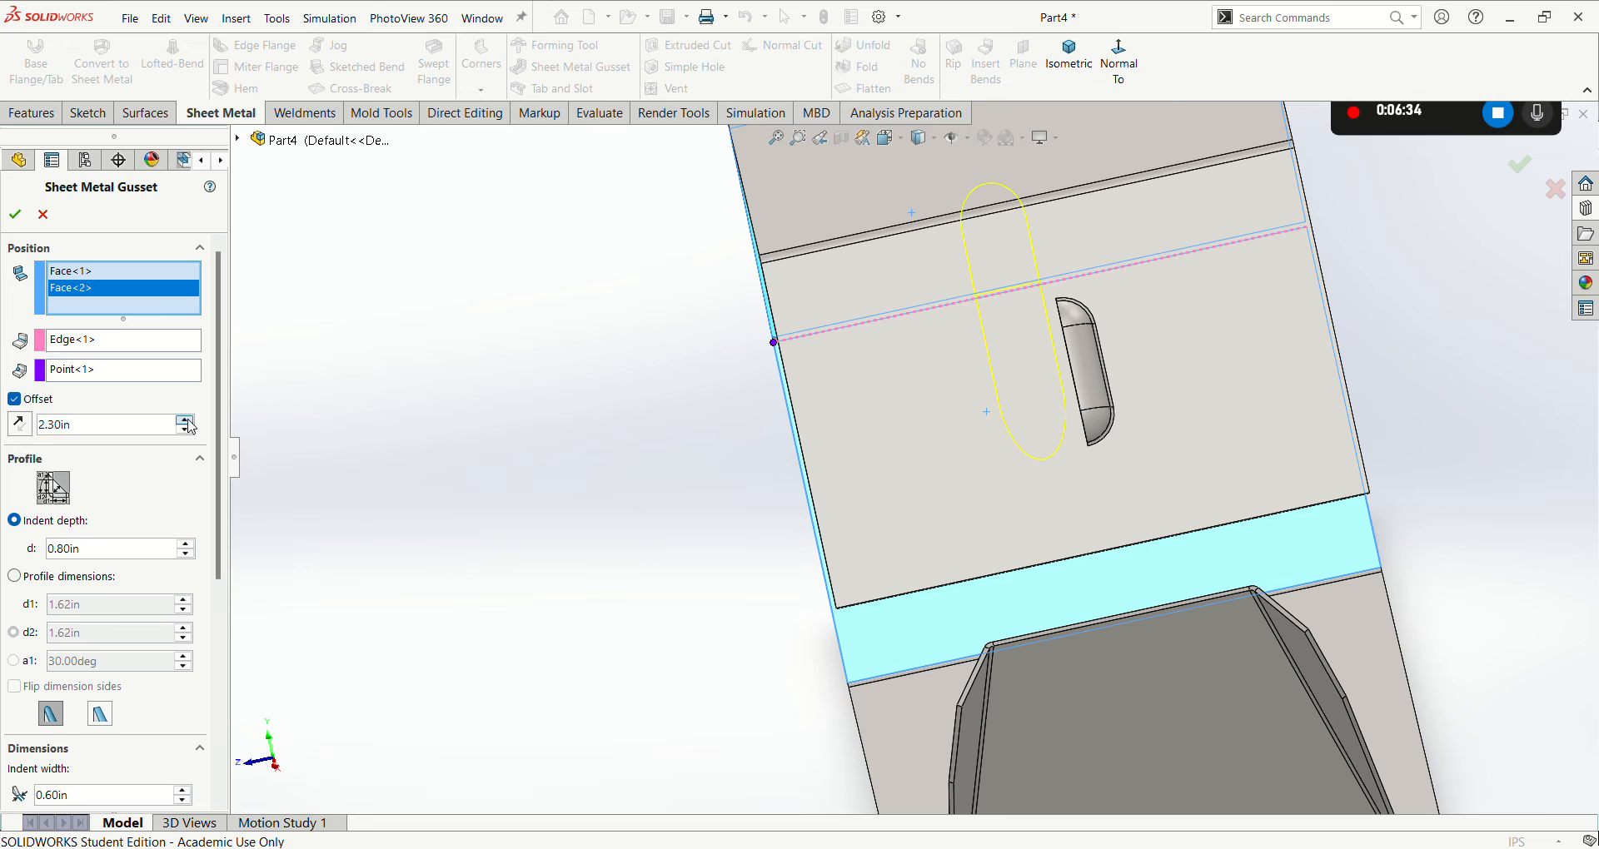
# - Set the gusset's indent depth to 0.60 in and its indent width to 0.90 in
pyautogui.moveTo(330, 456); pyautogui.dragTo(382, 489, button='middle')
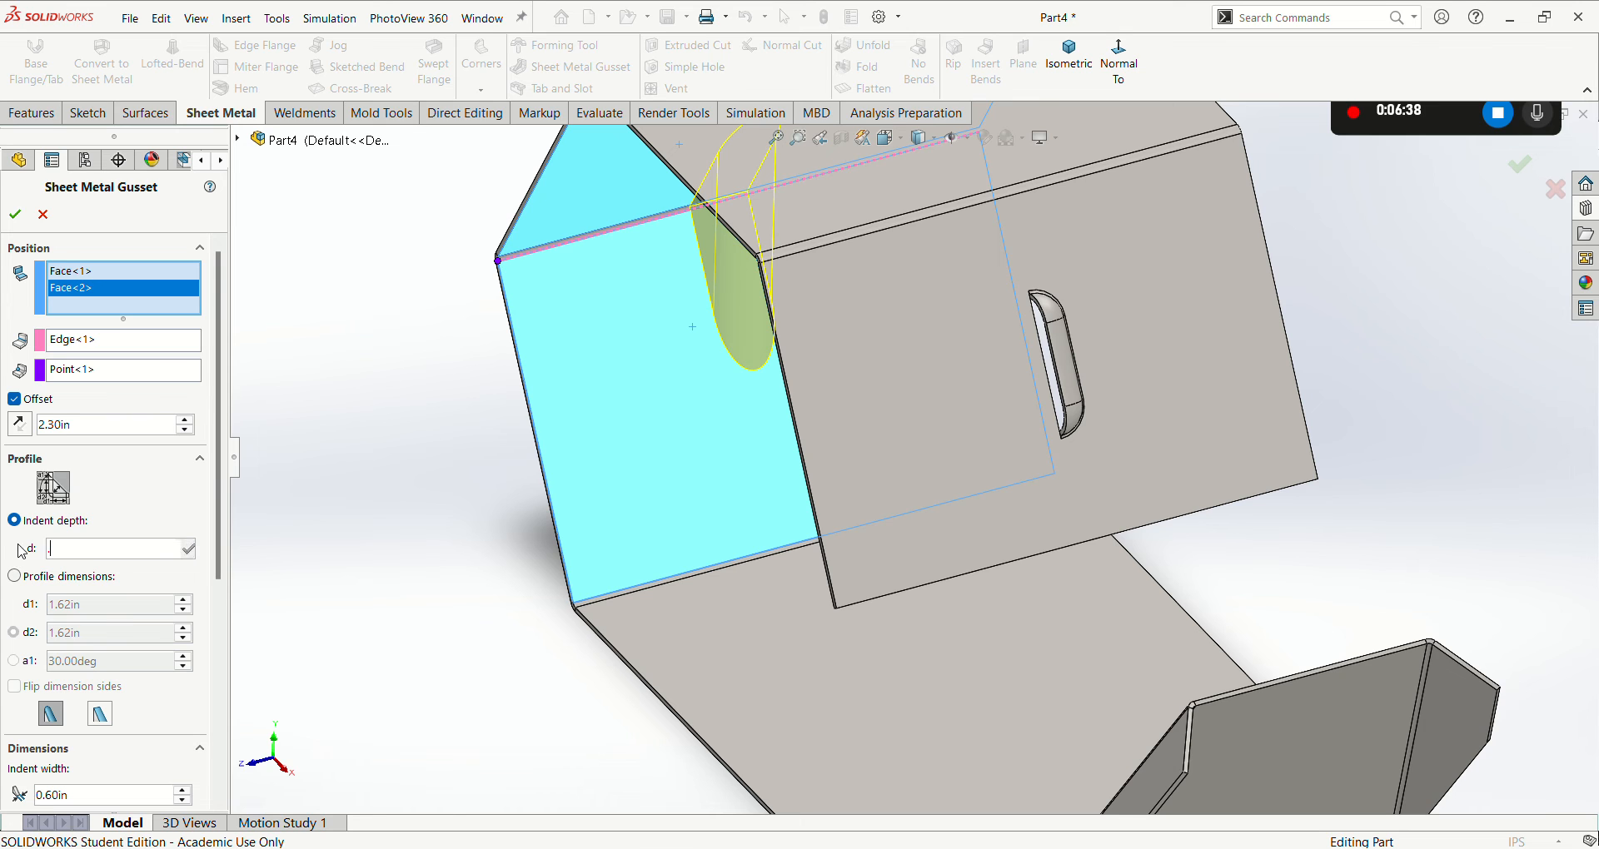
pyautogui.moveTo(329, 584); pyautogui.dragTo(380, 430, button='middle')
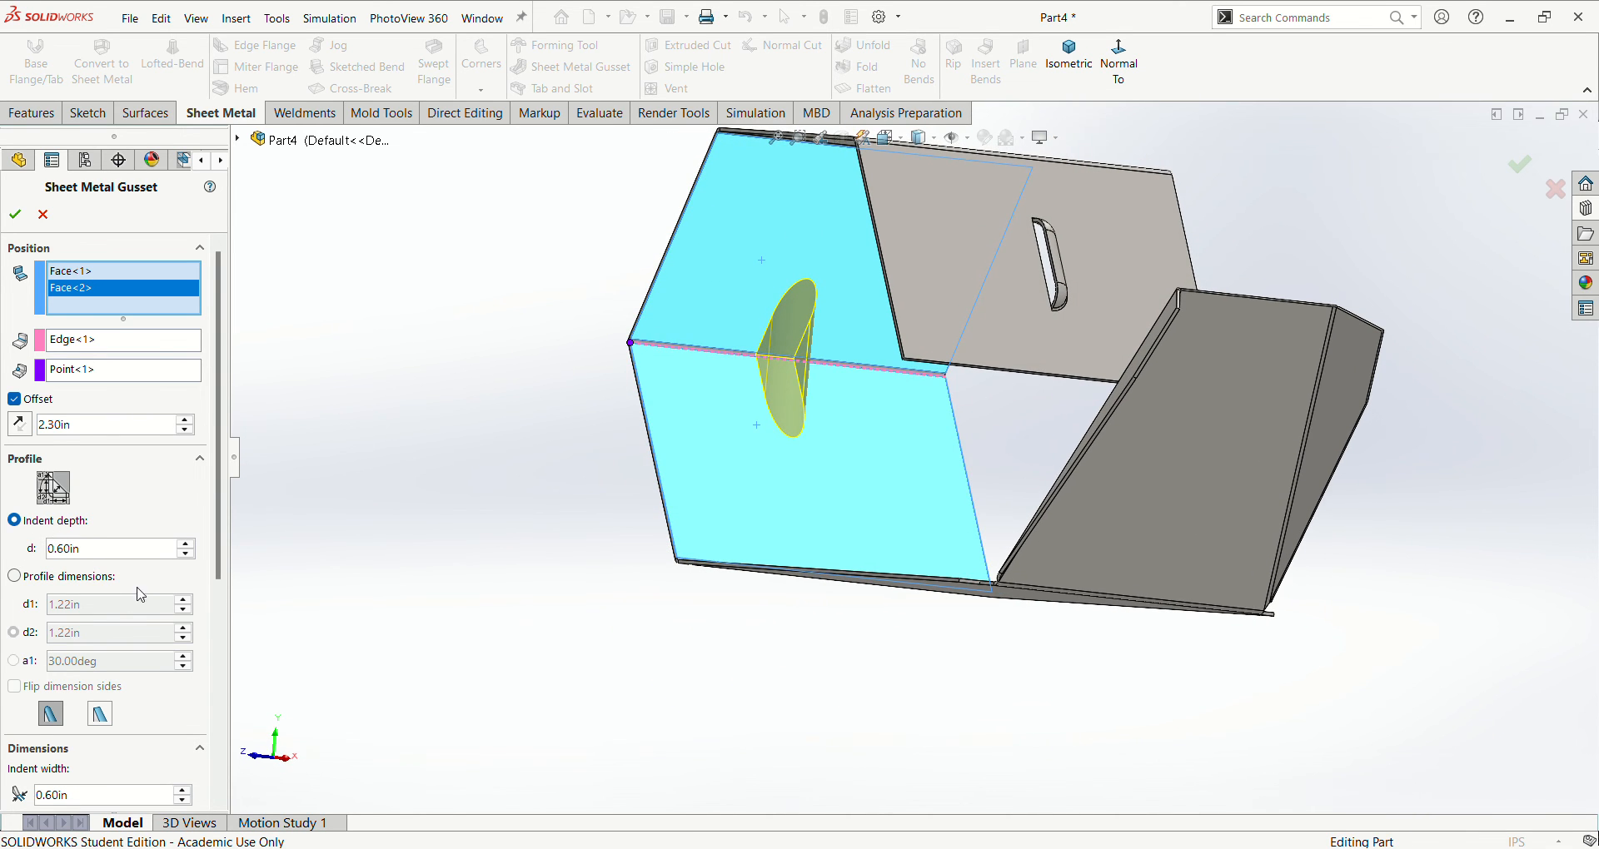
pyautogui.scroll(-4, 218, 590)
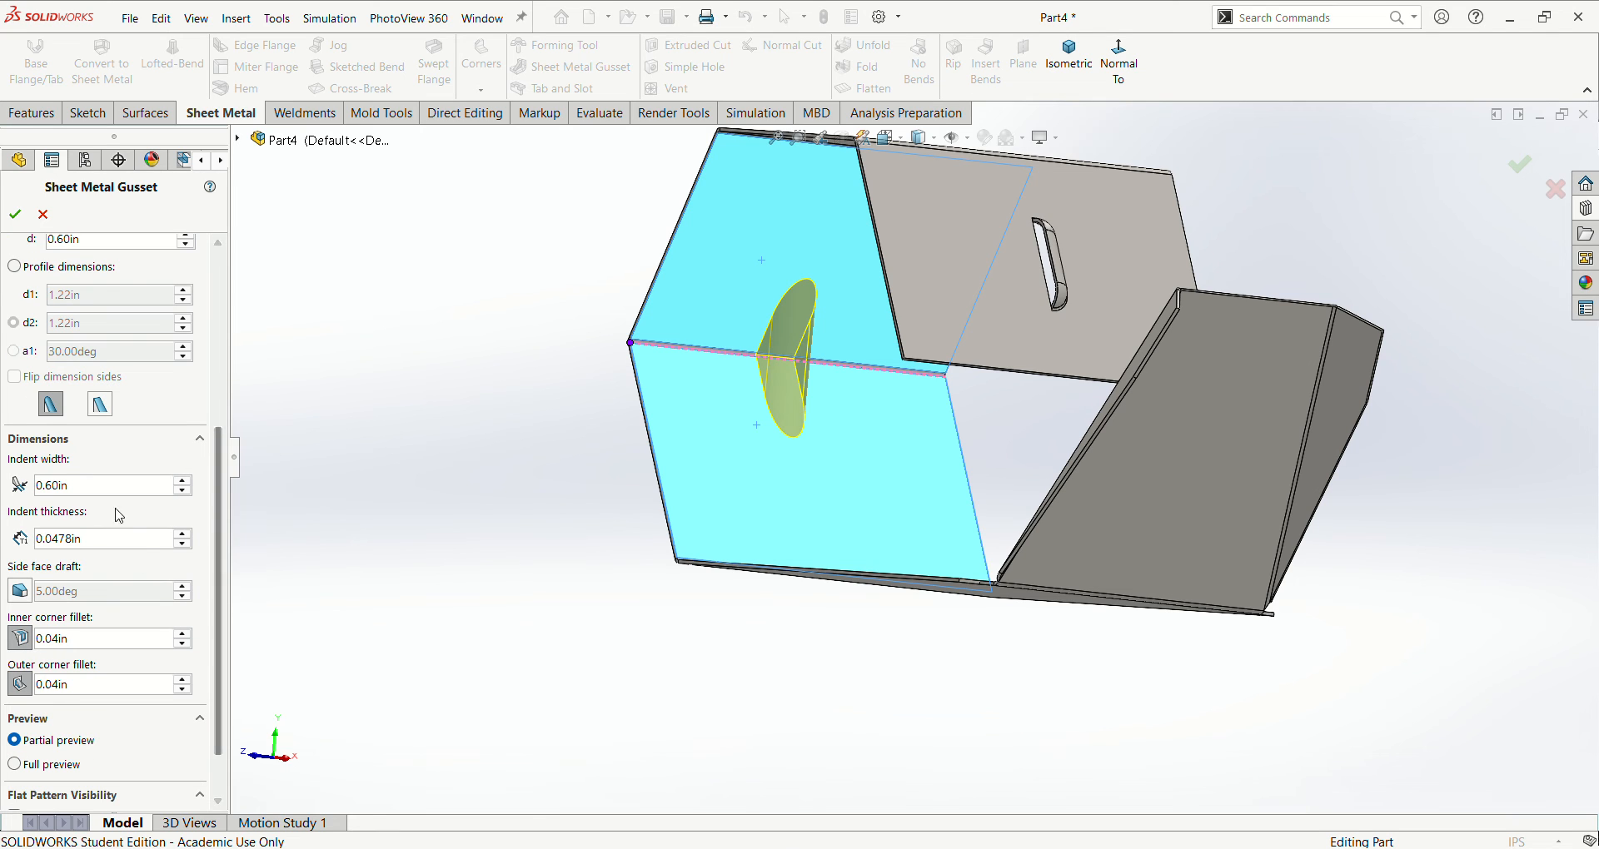
pyautogui.moveTo(86, 488); pyautogui.dragTo(8, 495)
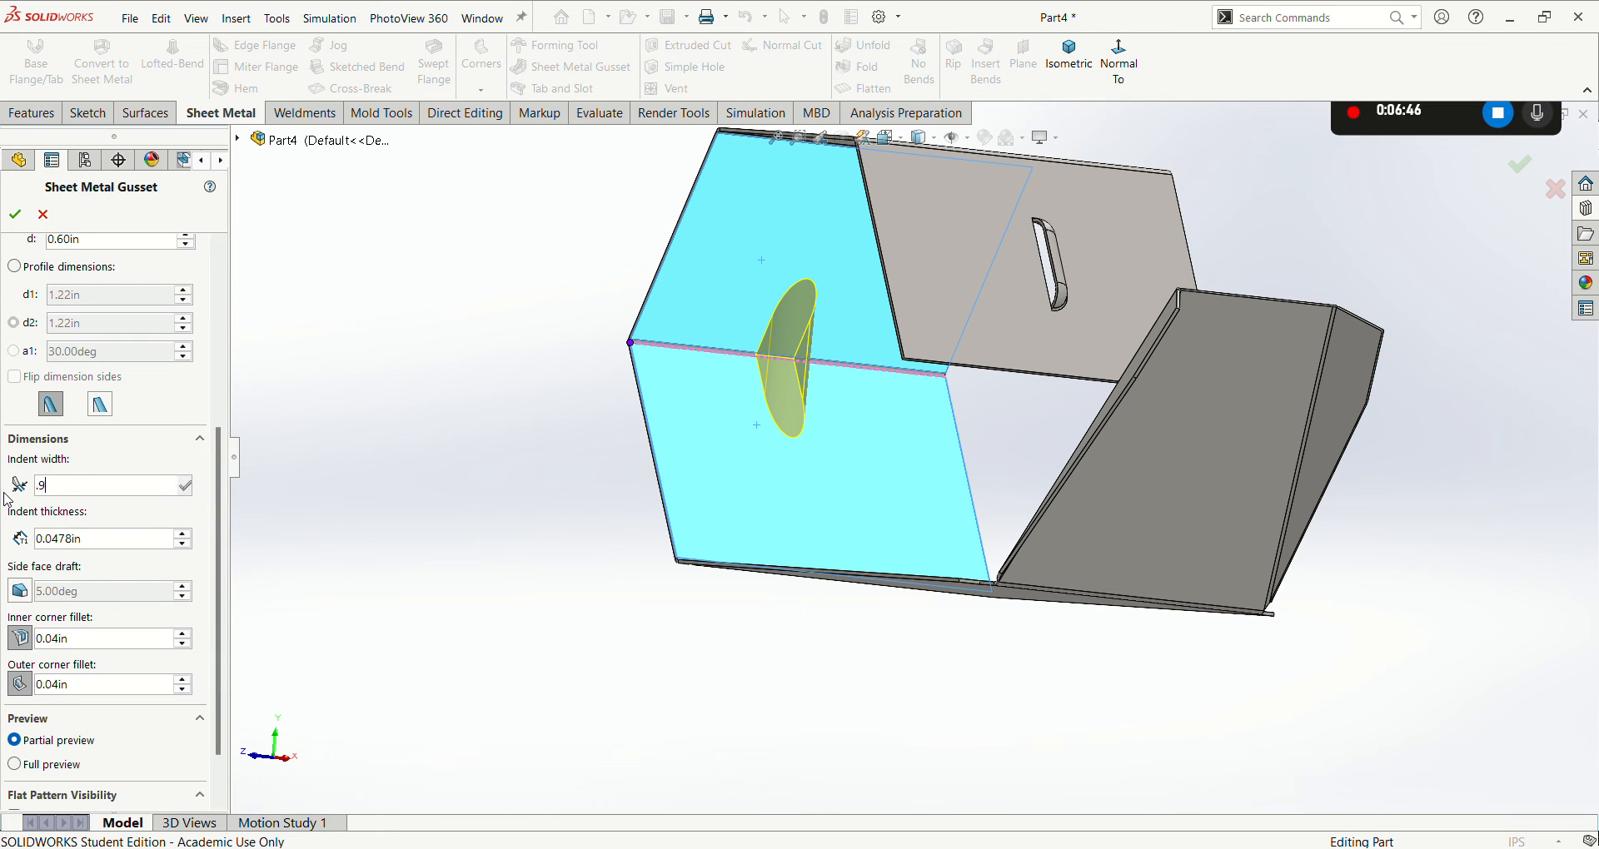
pyautogui.write('.9')
pyautogui.press('Return')
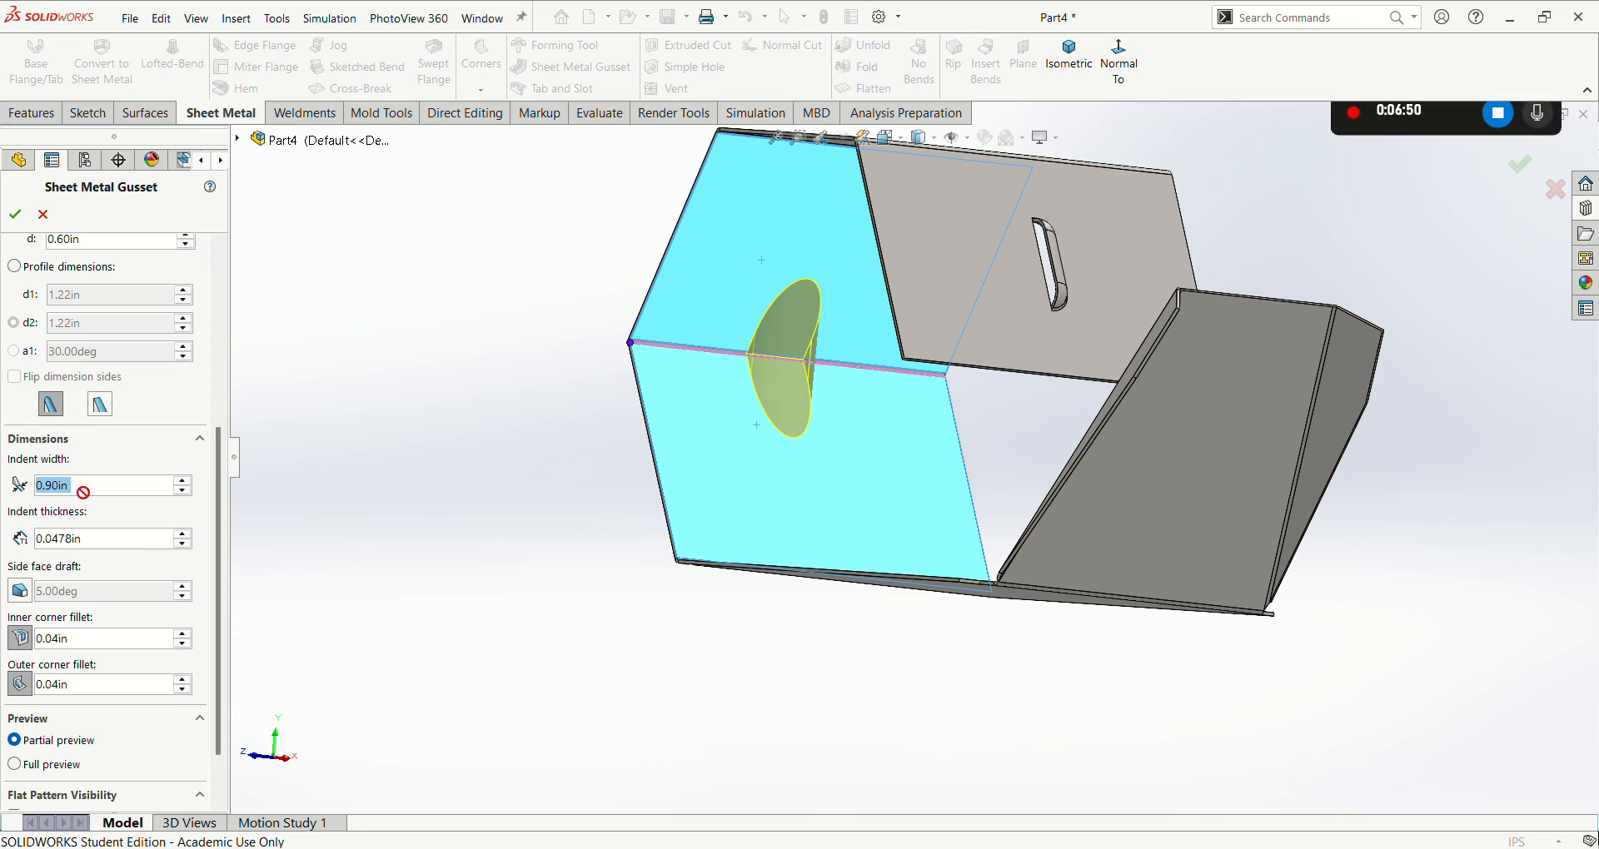
# - Set the gusset's indent width to 0.75 in and finish the Sheet Metal Gusset
pyautogui.write('.75')
pyautogui.press('Return')
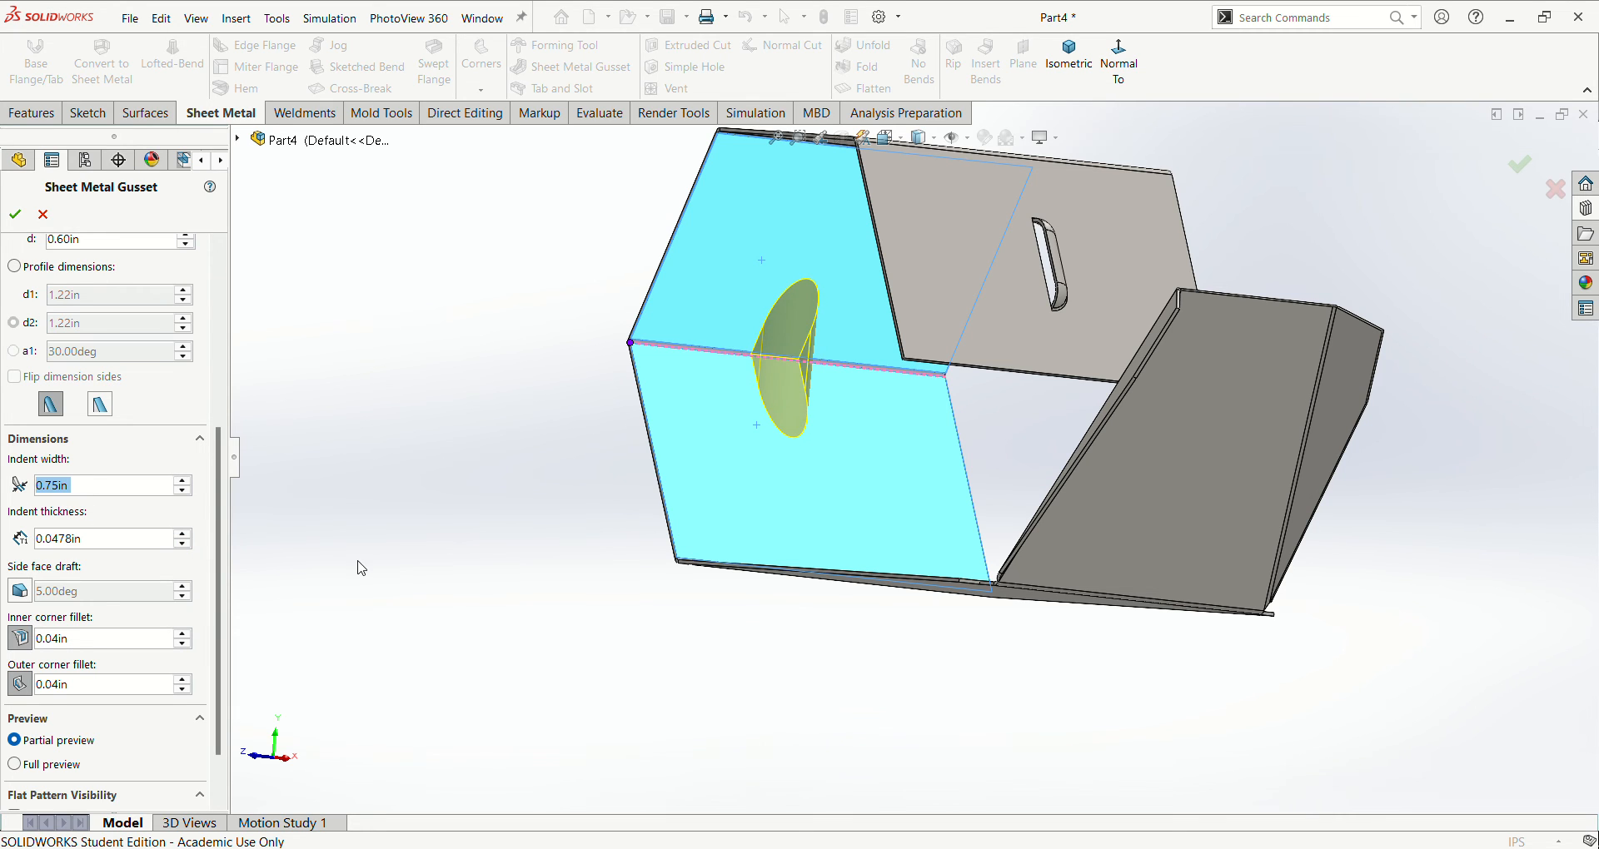
pyautogui.moveTo(357, 561); pyautogui.dragTo(434, 546, button='middle')
pyautogui.click(14, 213)
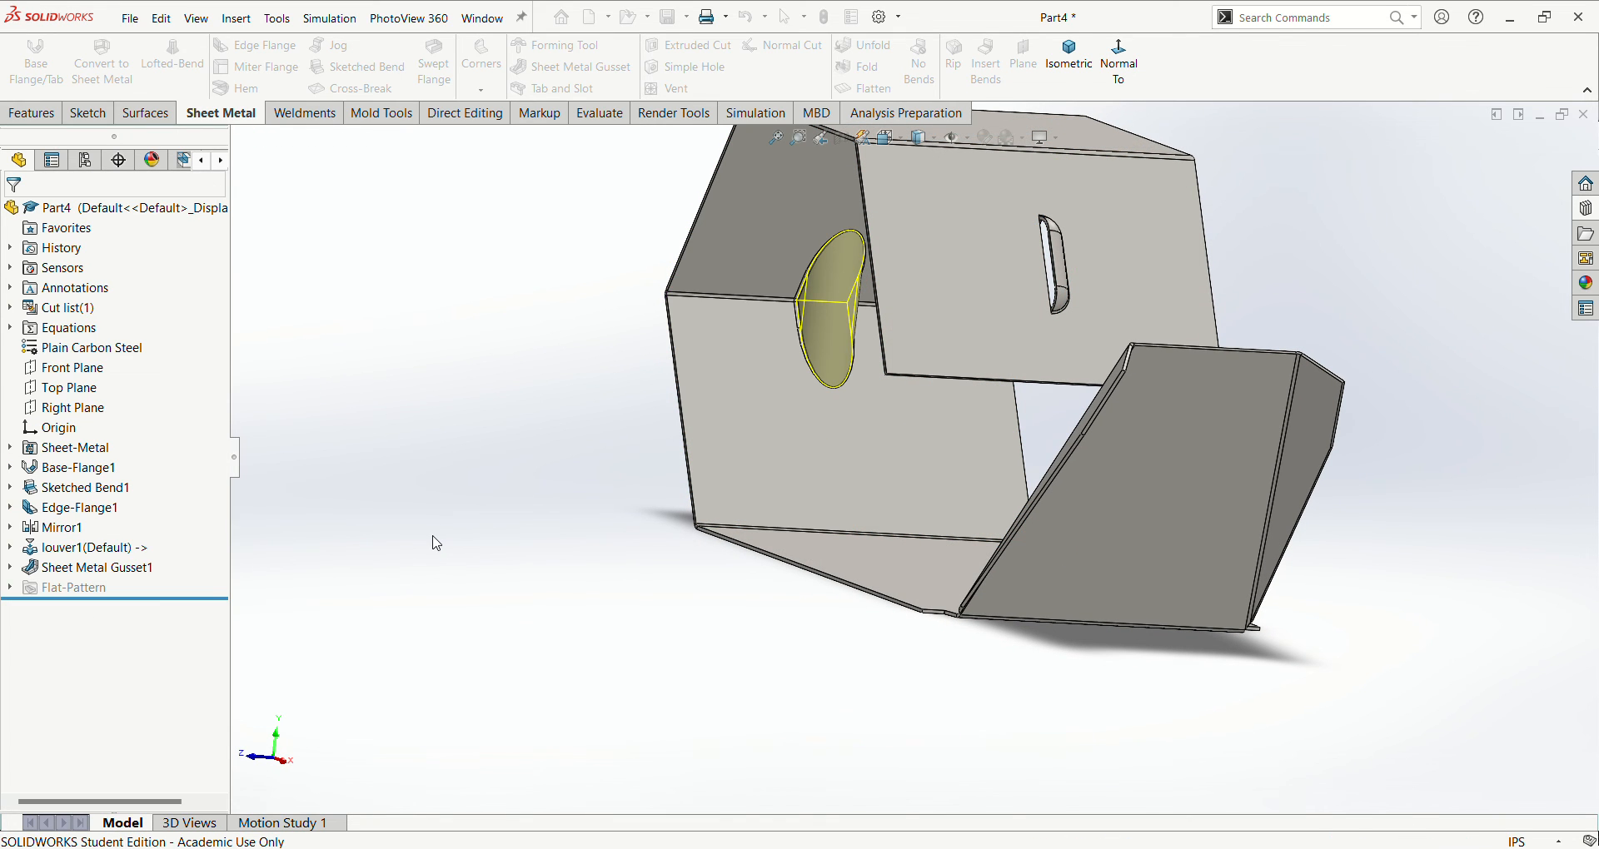
pyautogui.hotkey('ctrl', '7')
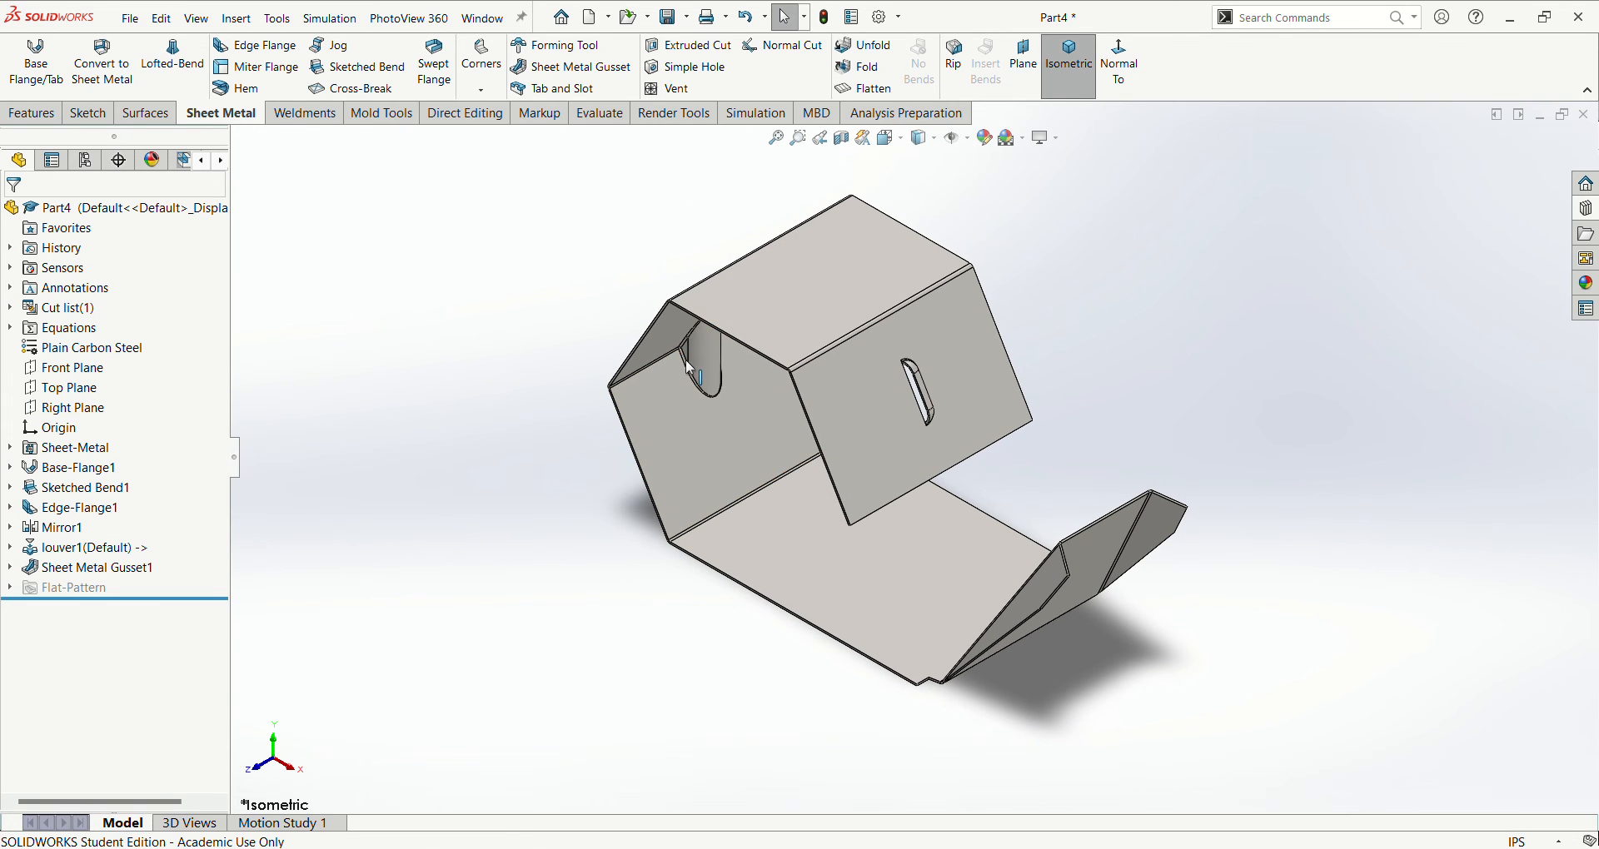
# - Start an Edge Flange on the short free-end edge of the tapered panel, between the two mirrored side flanges, extending outward from the panel
pyautogui.scroll(-1, 708, 647)
pyautogui.scroll(1, 706, 644)
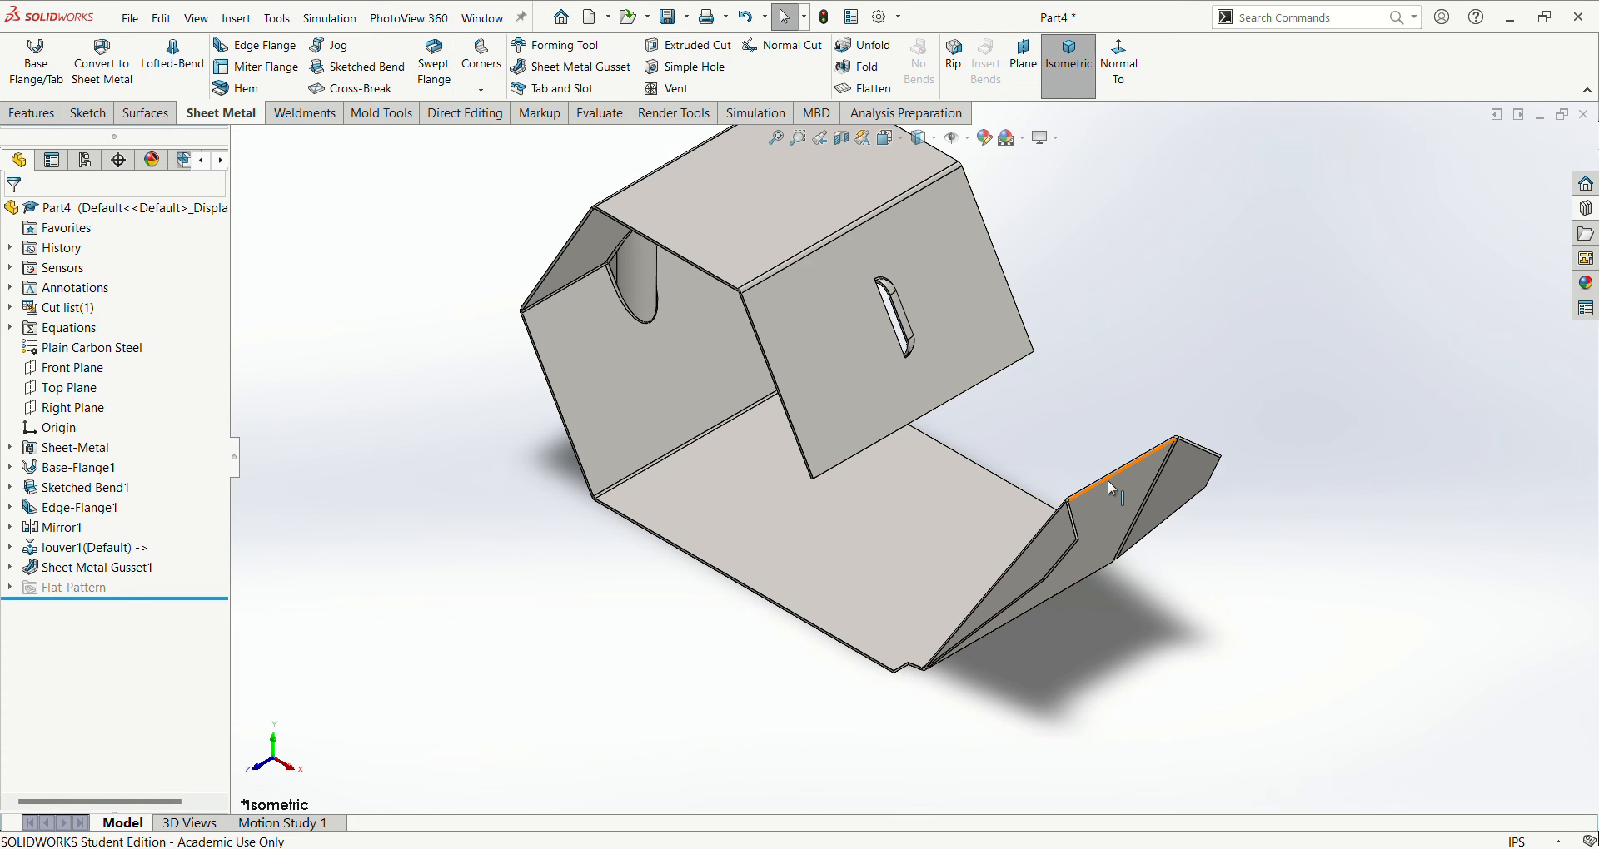
pyautogui.scroll(-5, 1114, 488)
pyautogui.moveTo(1193, 435); pyautogui.dragTo(1203, 449, button='middle')
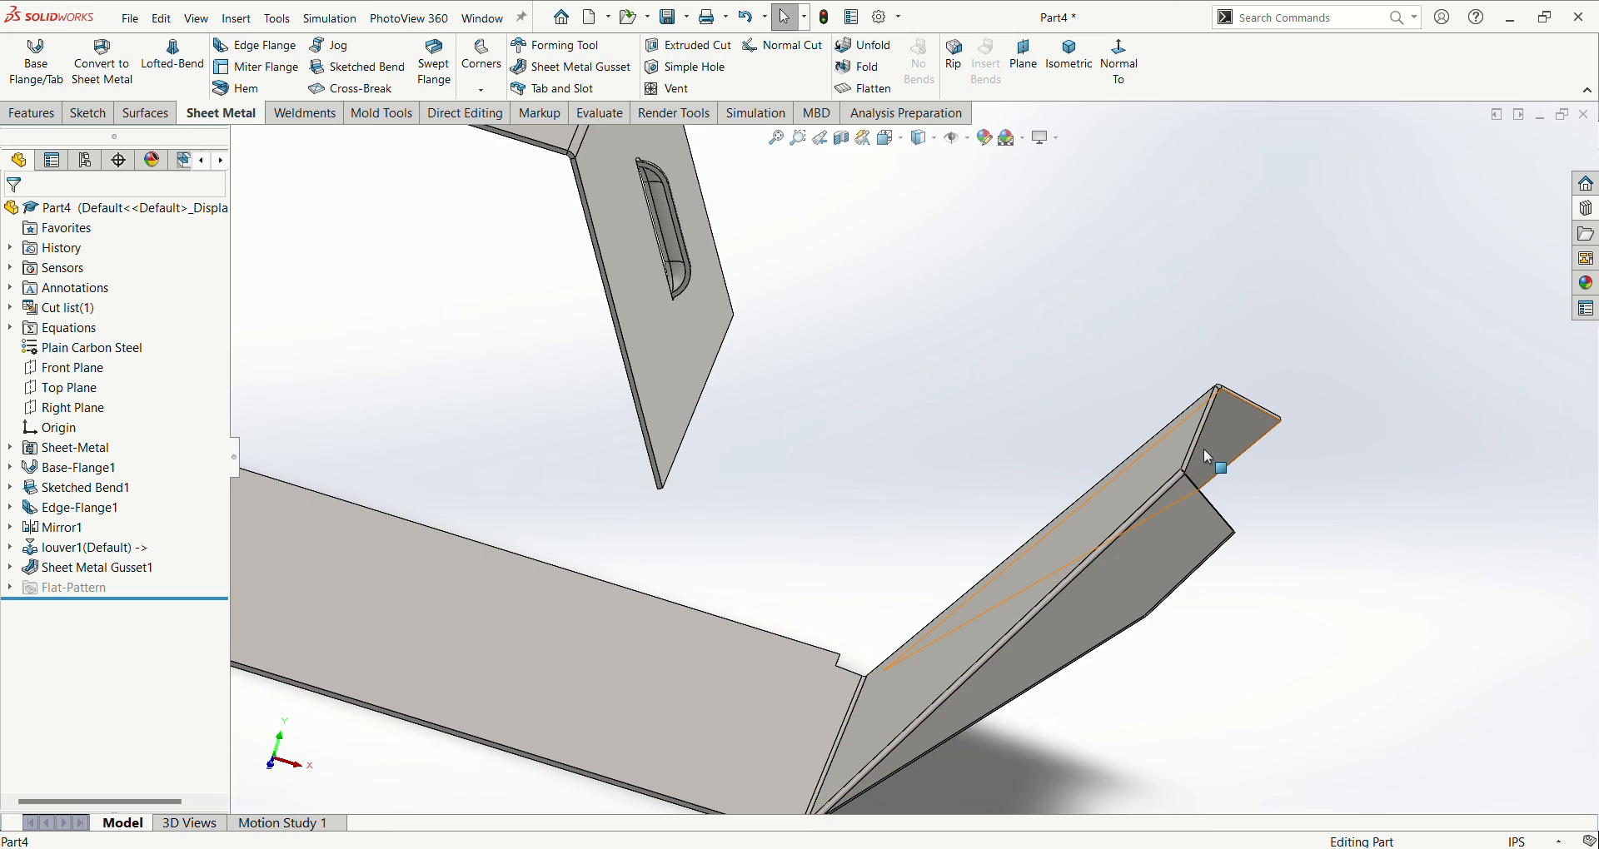
pyautogui.scroll(-4, 1202, 448)
pyautogui.scroll(-1, 1139, 430)
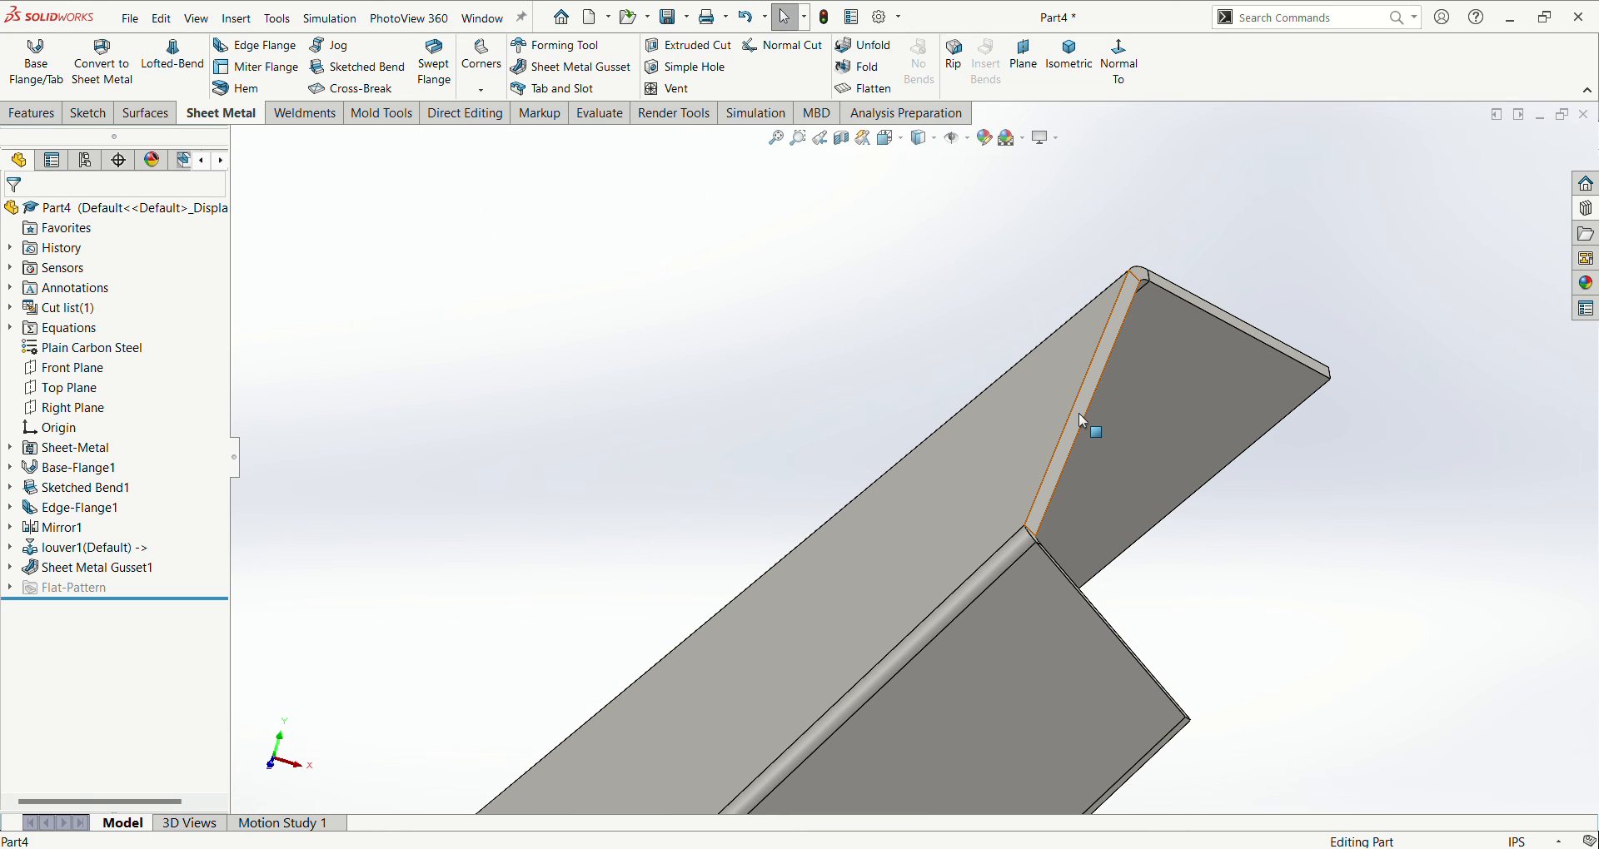
pyautogui.click(256, 45)
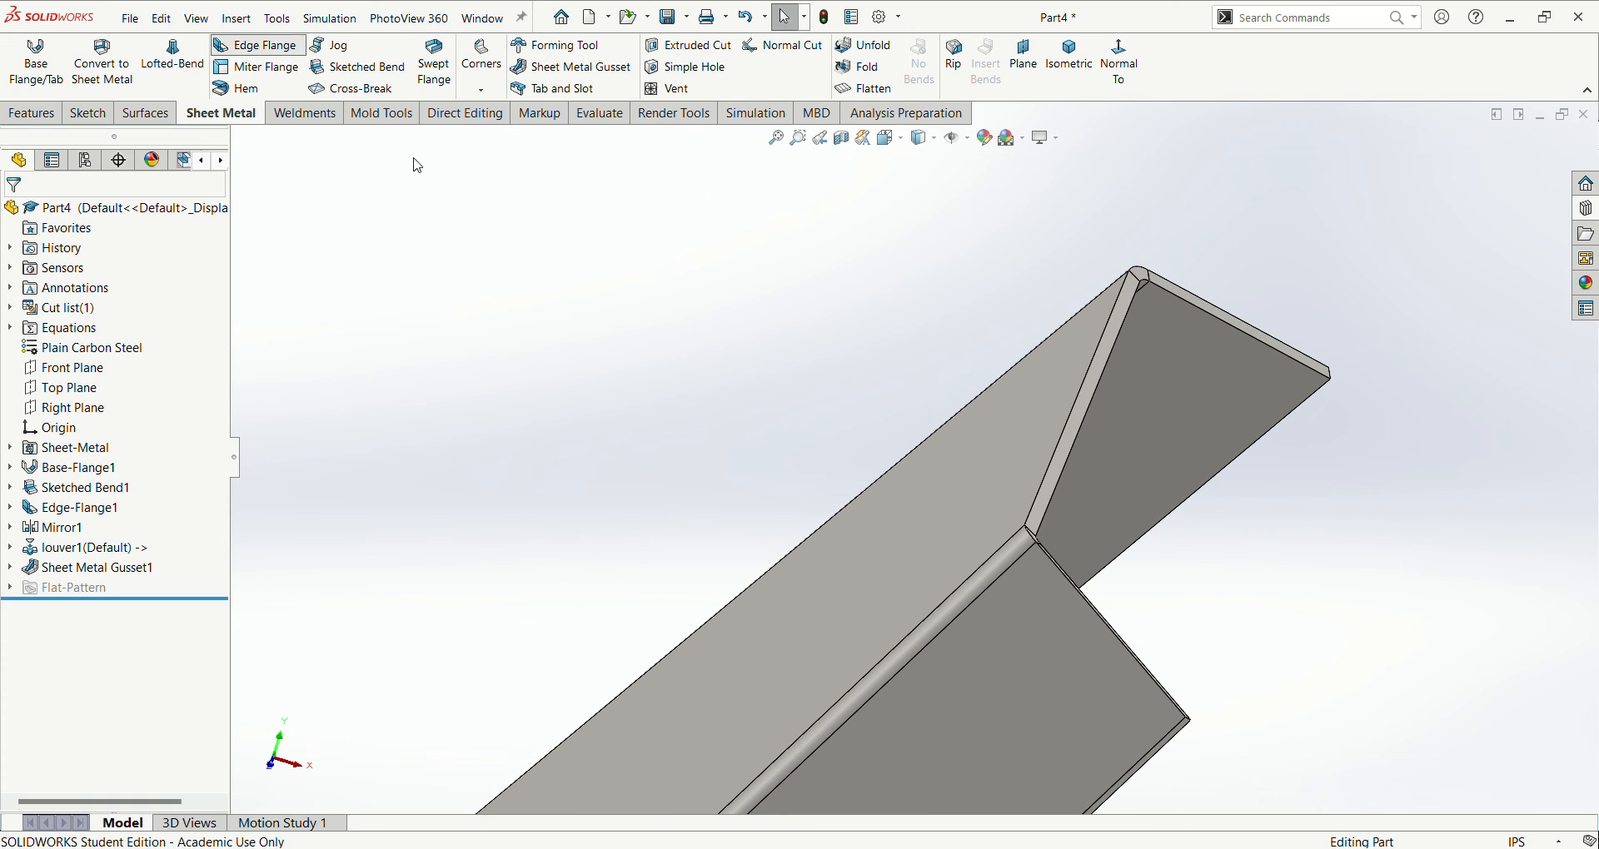
pyautogui.click(1068, 443)
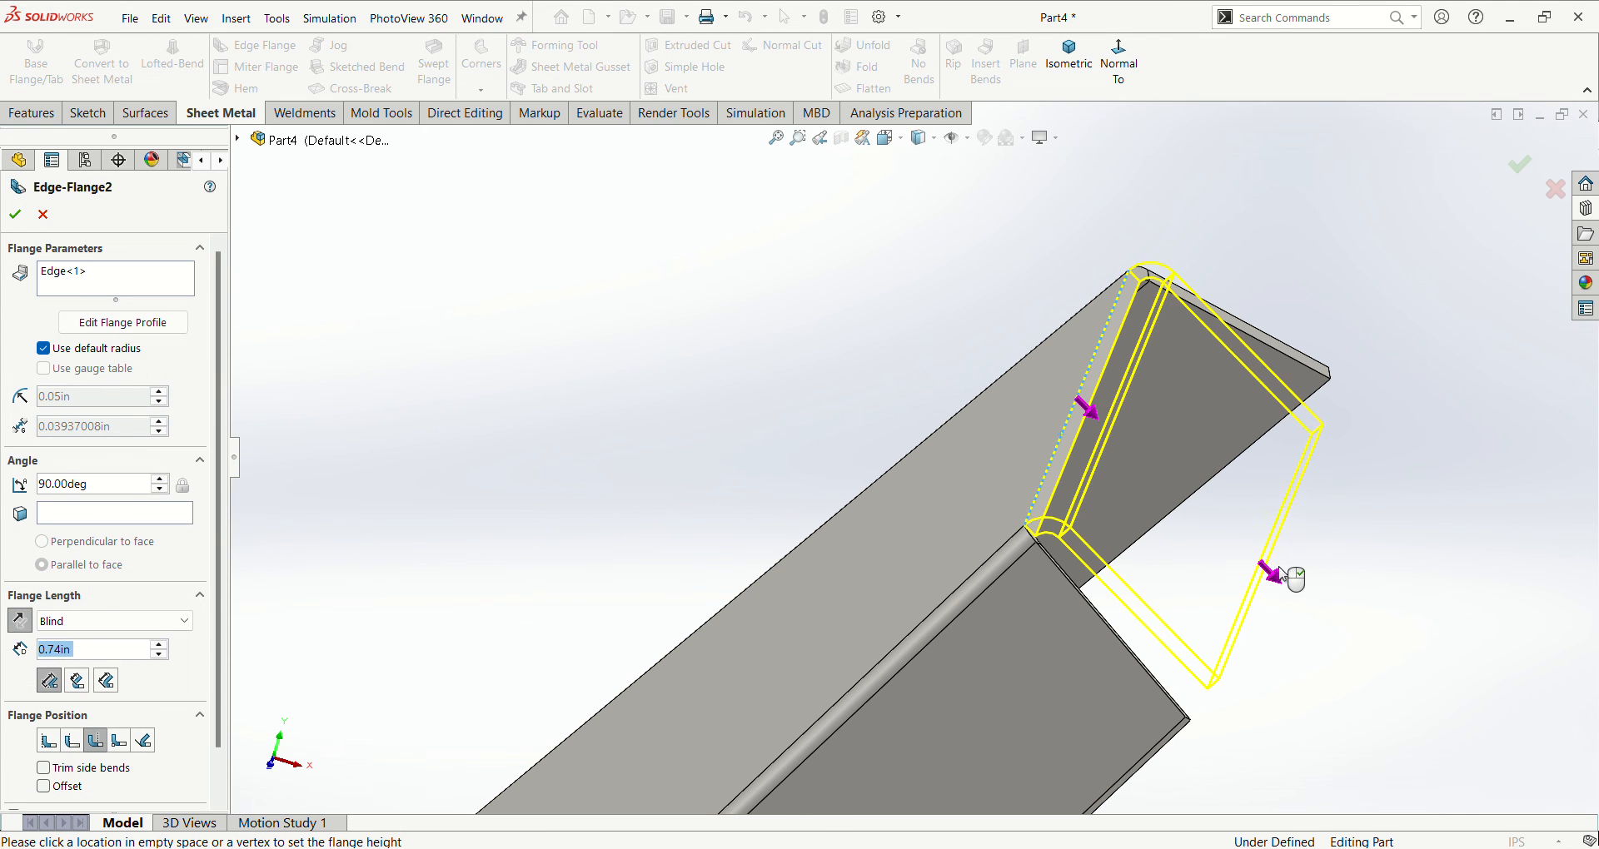
pyautogui.scroll(-4, 1286, 533)
pyautogui.scroll(5, 1282, 476)
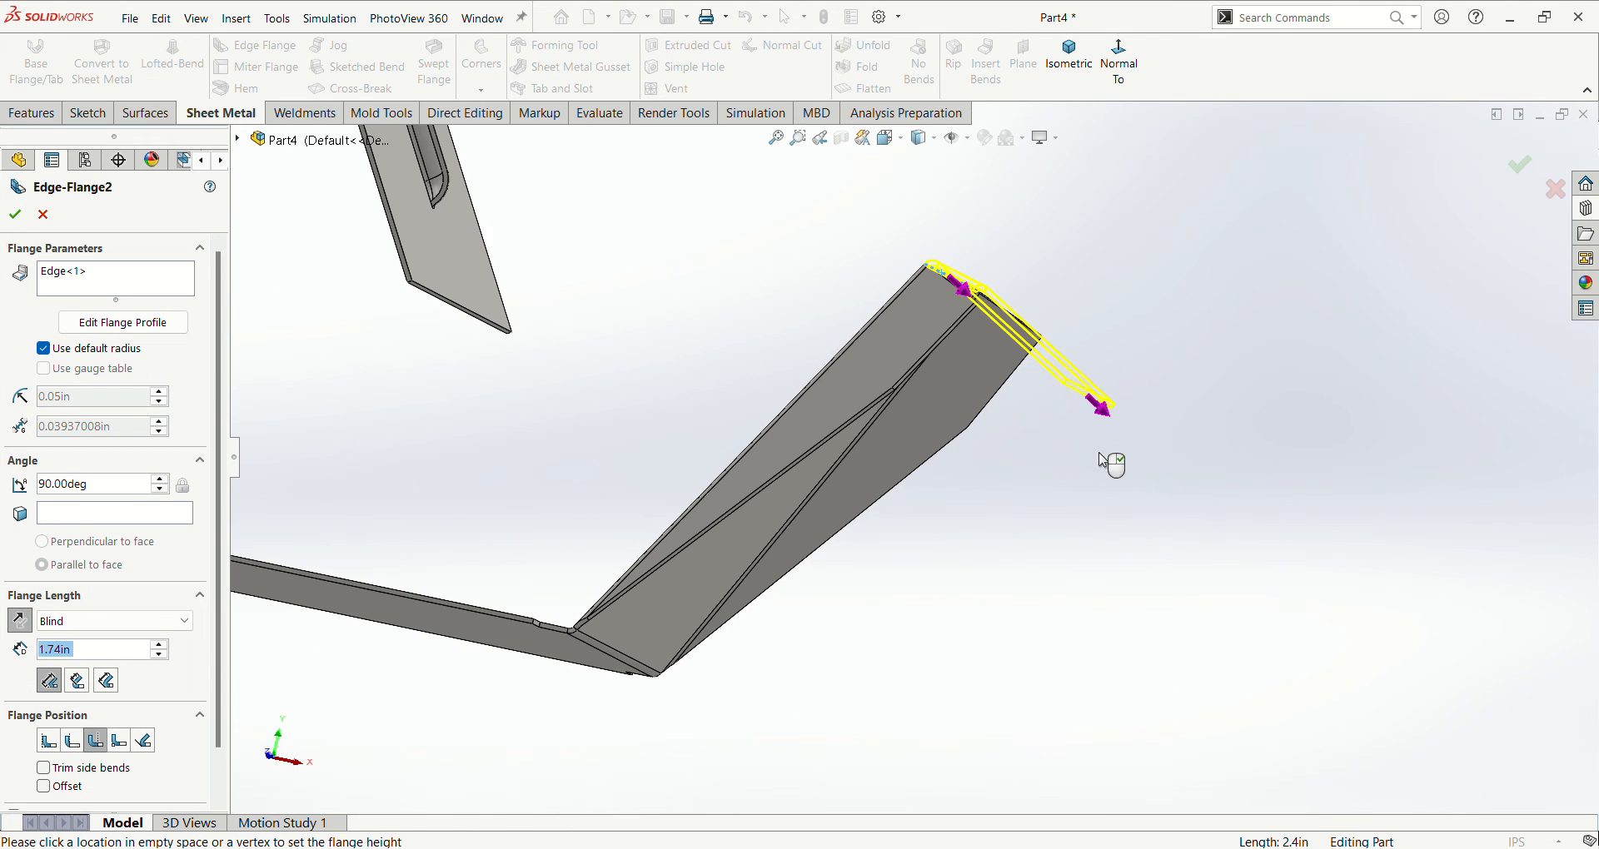
pyautogui.moveTo(978, 363)
pyautogui.mouseDown(button='middle')
pyautogui.moveTo(989, 414)
pyautogui.moveTo(985, 386)
pyautogui.mouseUp(button='middle')
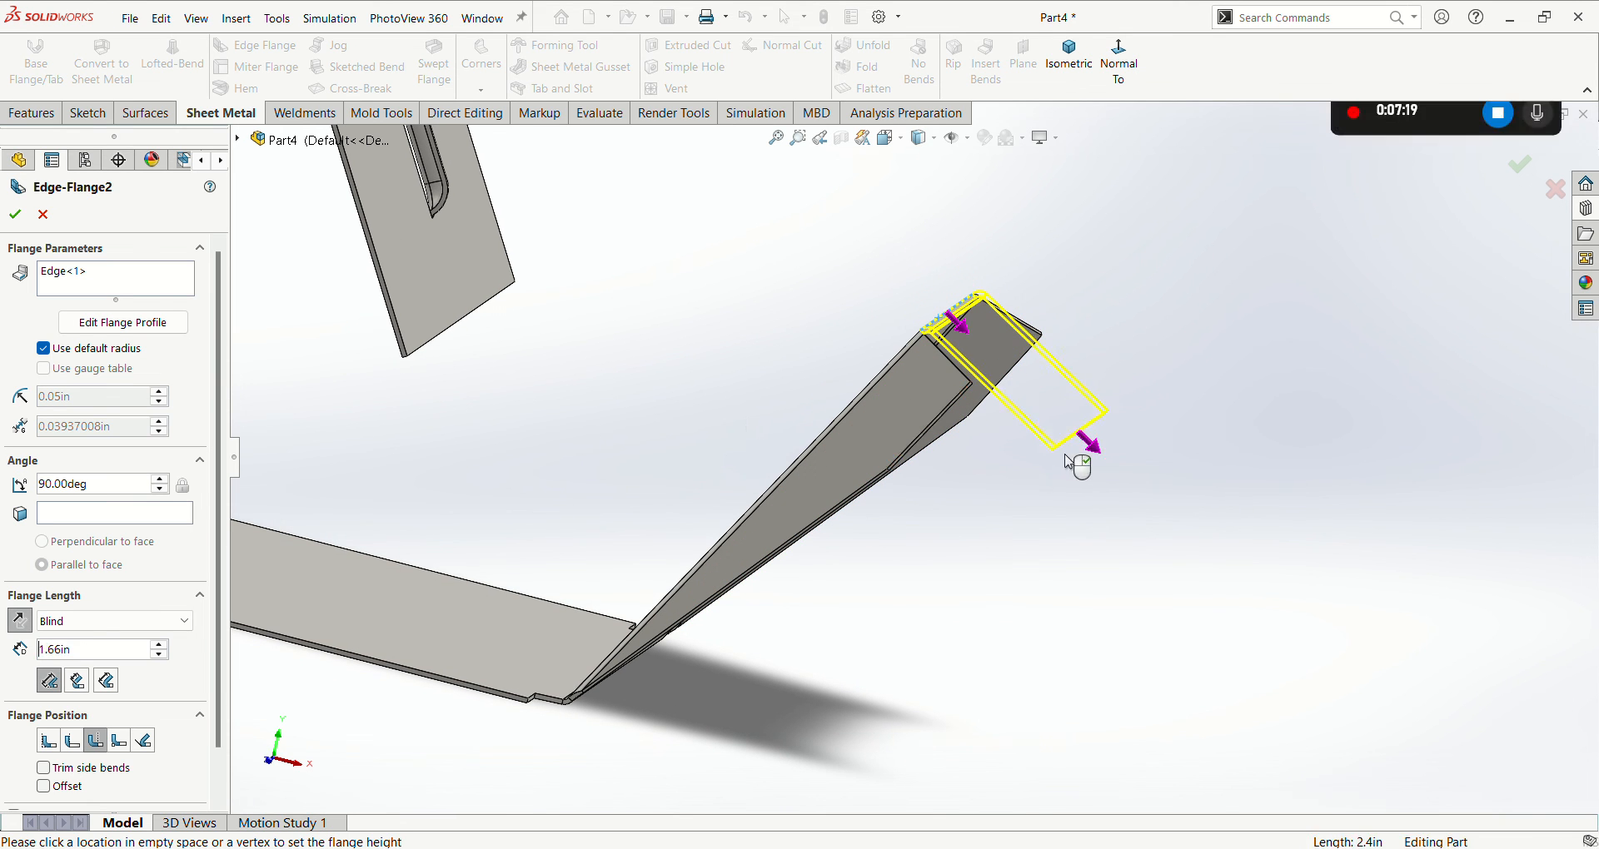
pyautogui.moveTo(857, 553)
pyautogui.mouseDown(button='middle')
pyautogui.moveTo(920, 526)
pyautogui.moveTo(875, 556)
pyautogui.mouseUp(button='middle')
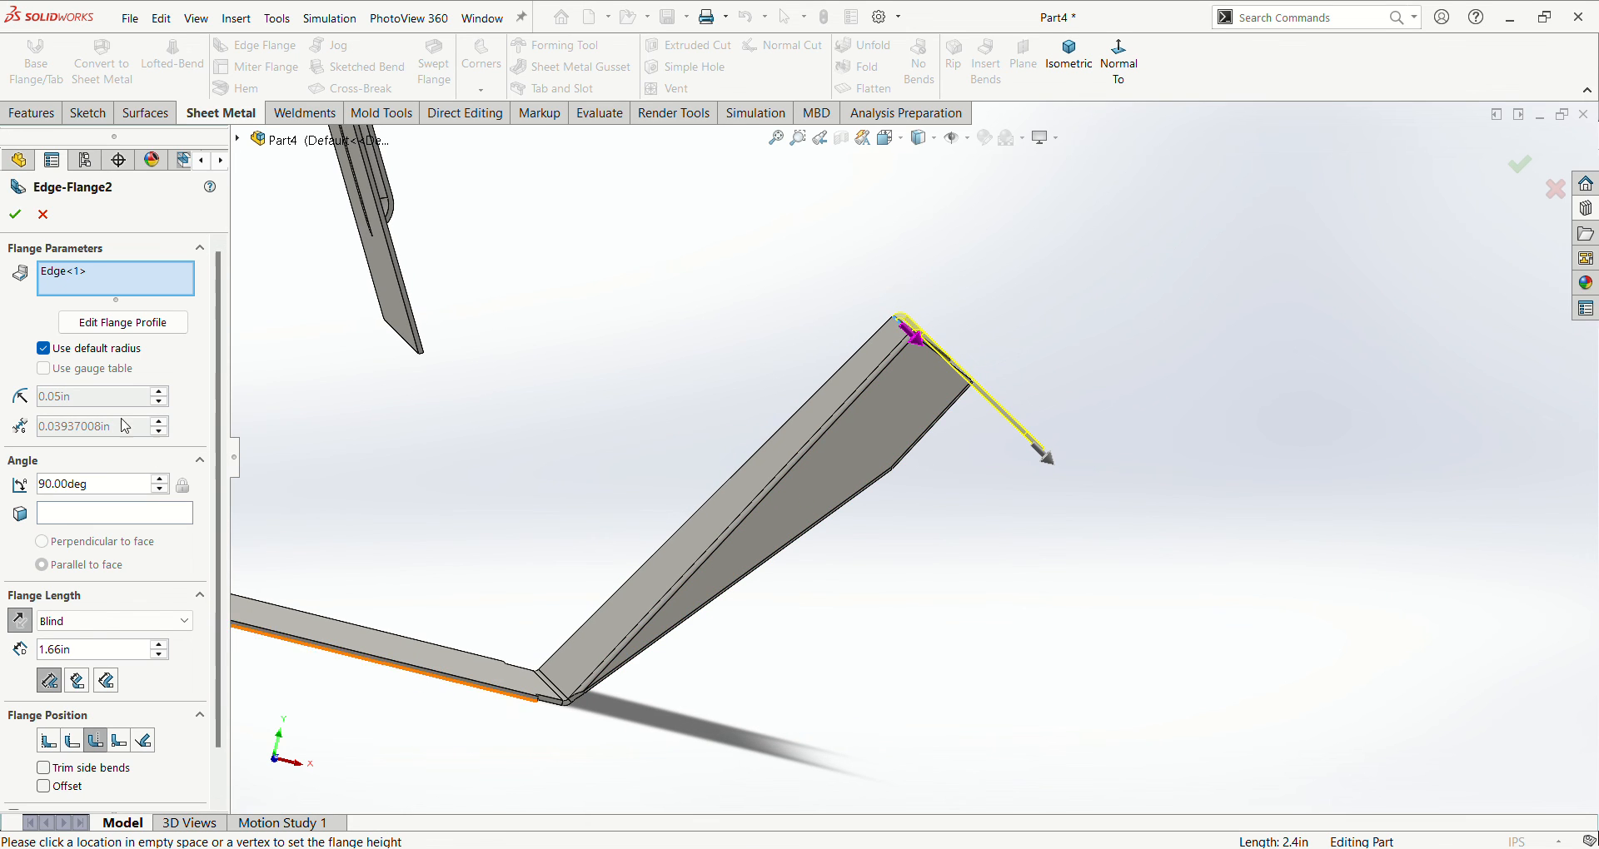
# - Set the end flange's angle to 60° and its length to 1.40 in, and create the flange
pyautogui.moveTo(91, 484); pyautogui.dragTo(10, 493)
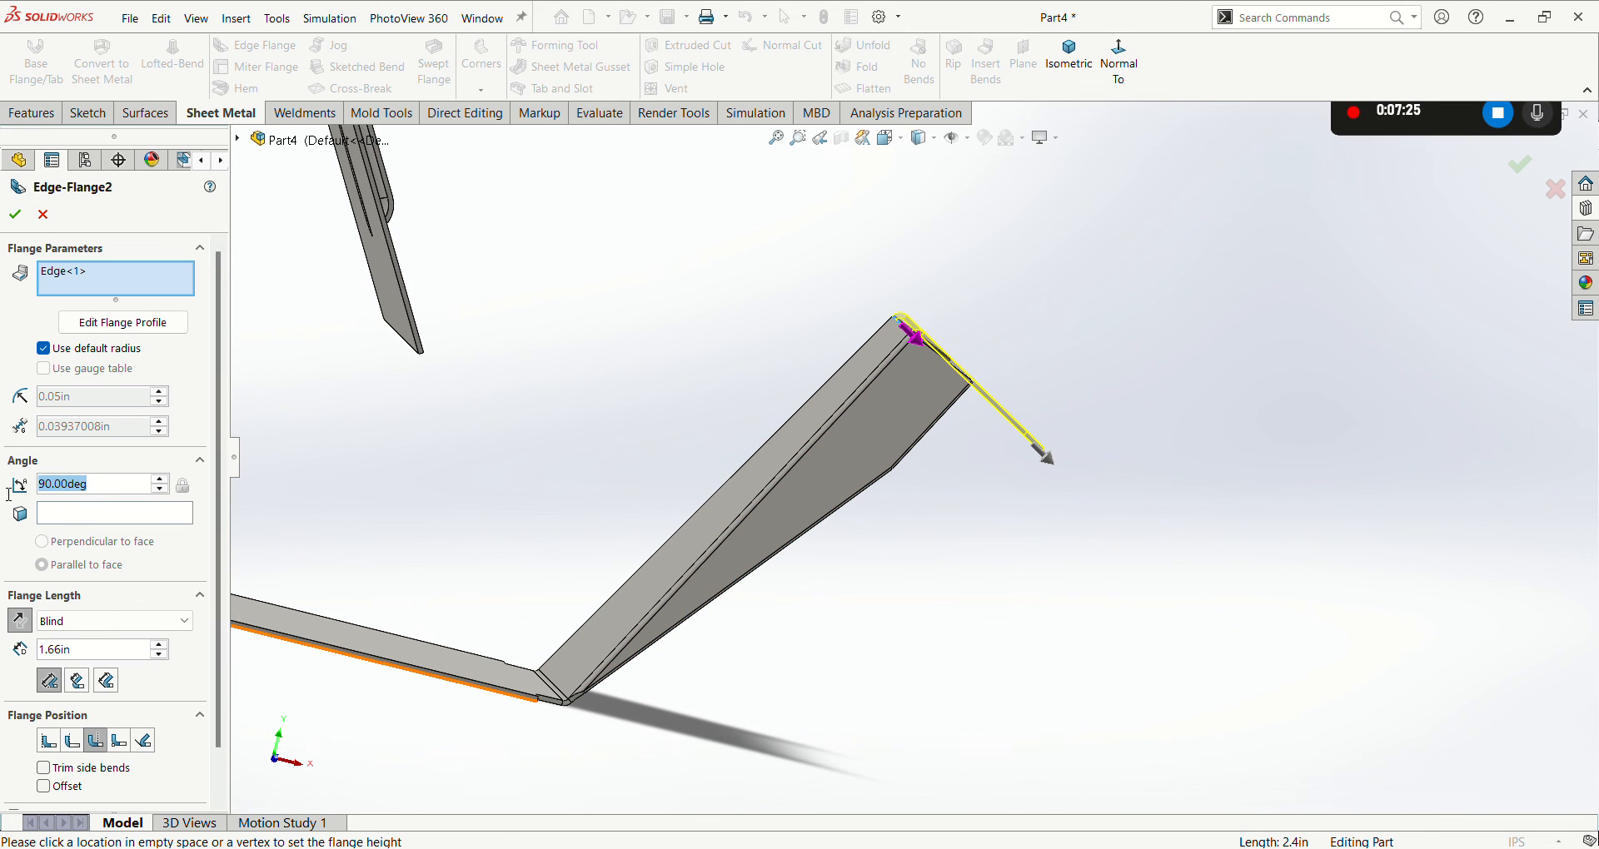
pyautogui.write('60')
pyautogui.press('Return')
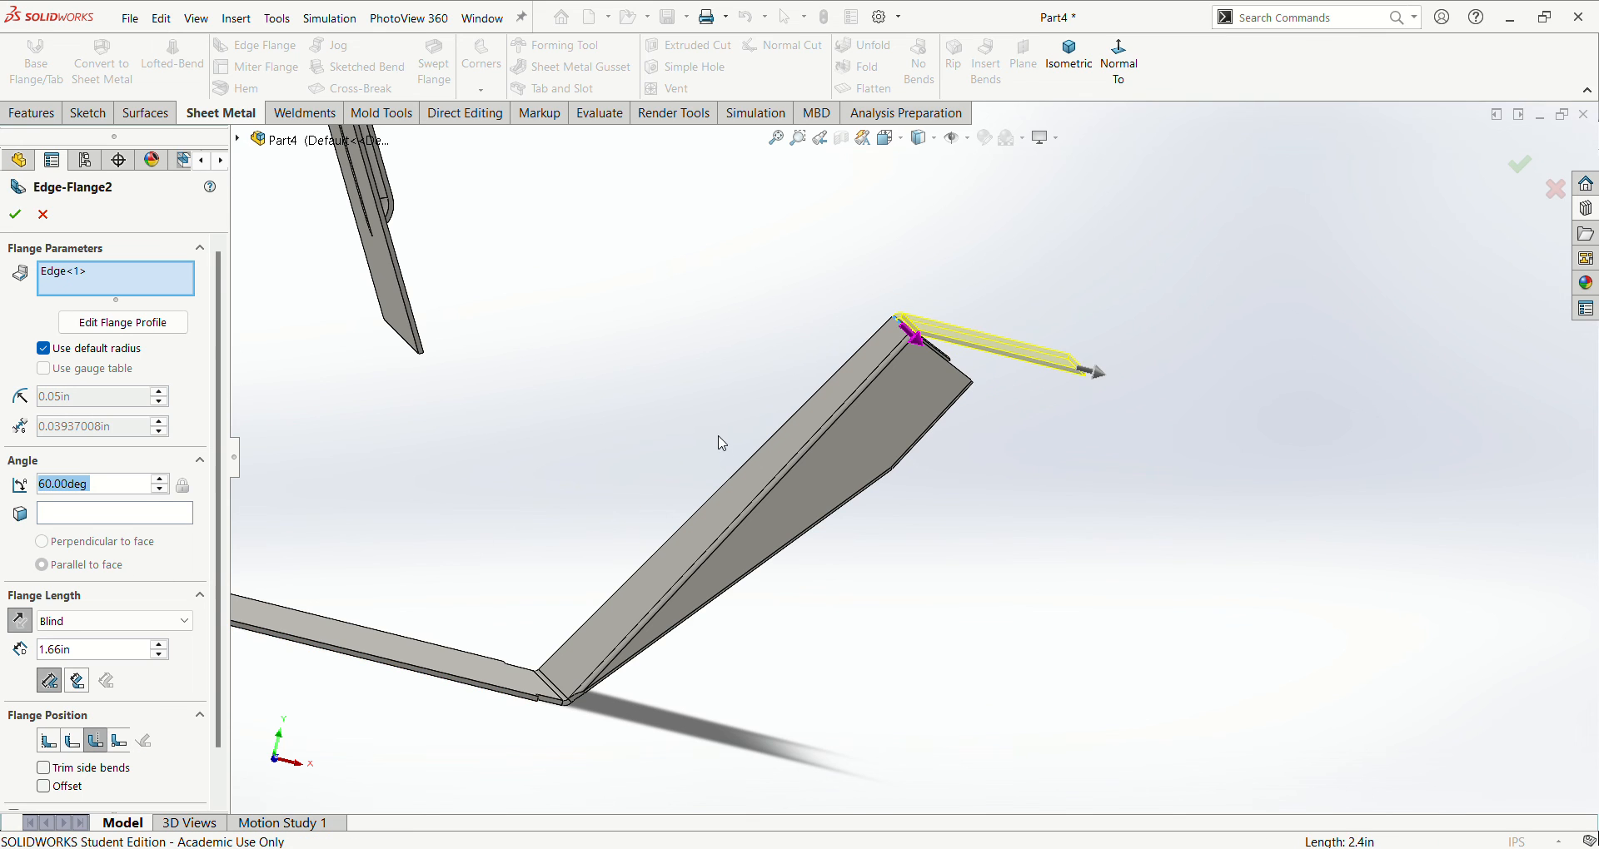
pyautogui.moveTo(558, 409); pyautogui.dragTo(543, 472, button='middle')
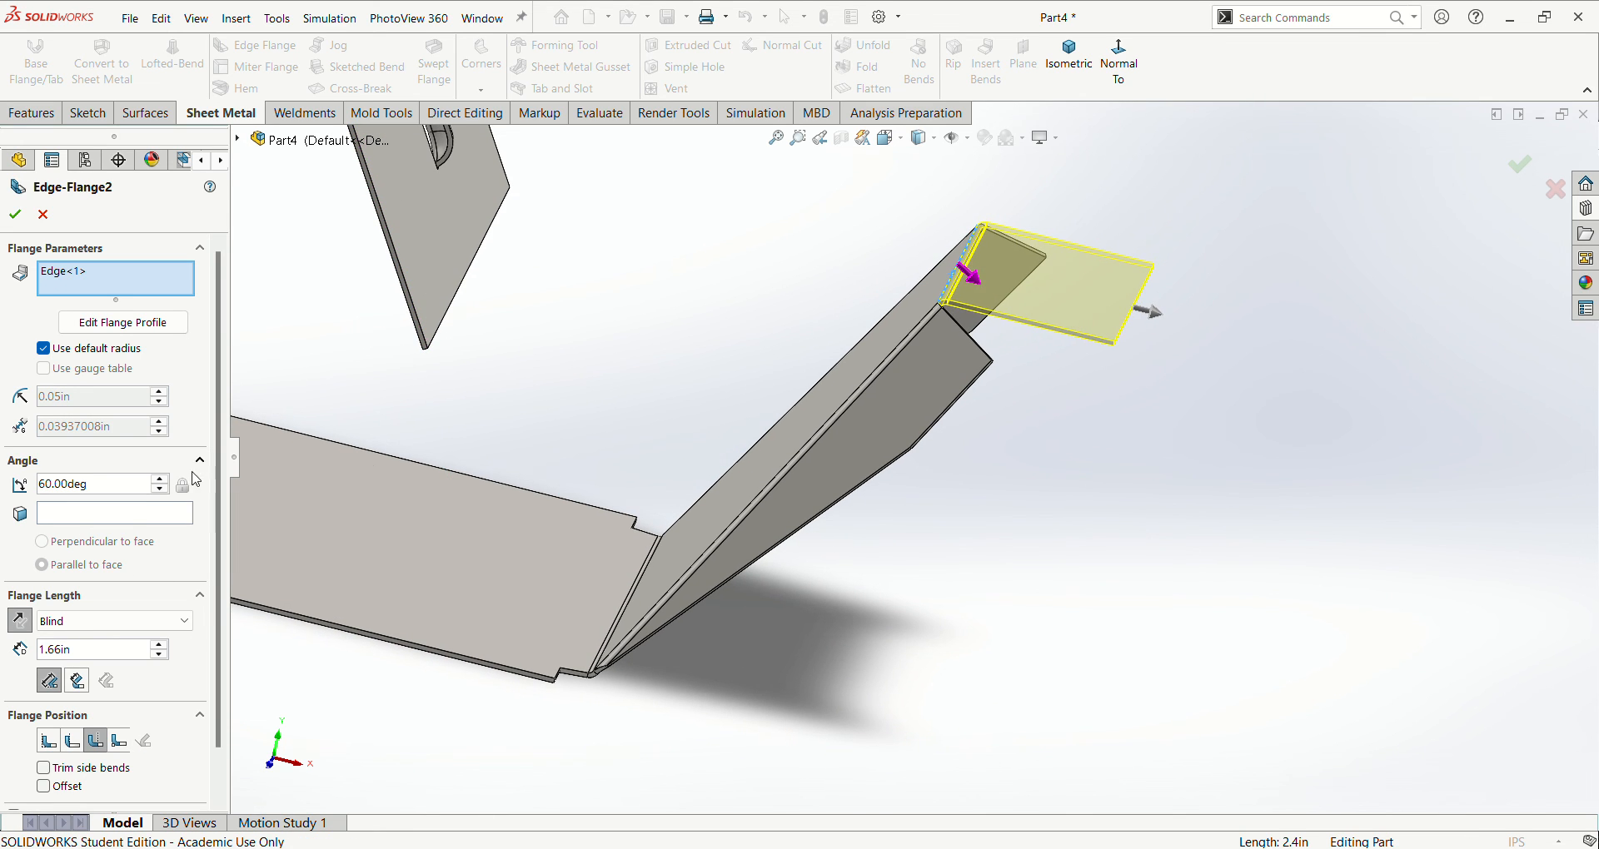
pyautogui.moveTo(71, 650); pyautogui.dragTo(9, 655)
pyautogui.write('1.4')
pyautogui.press('Return')
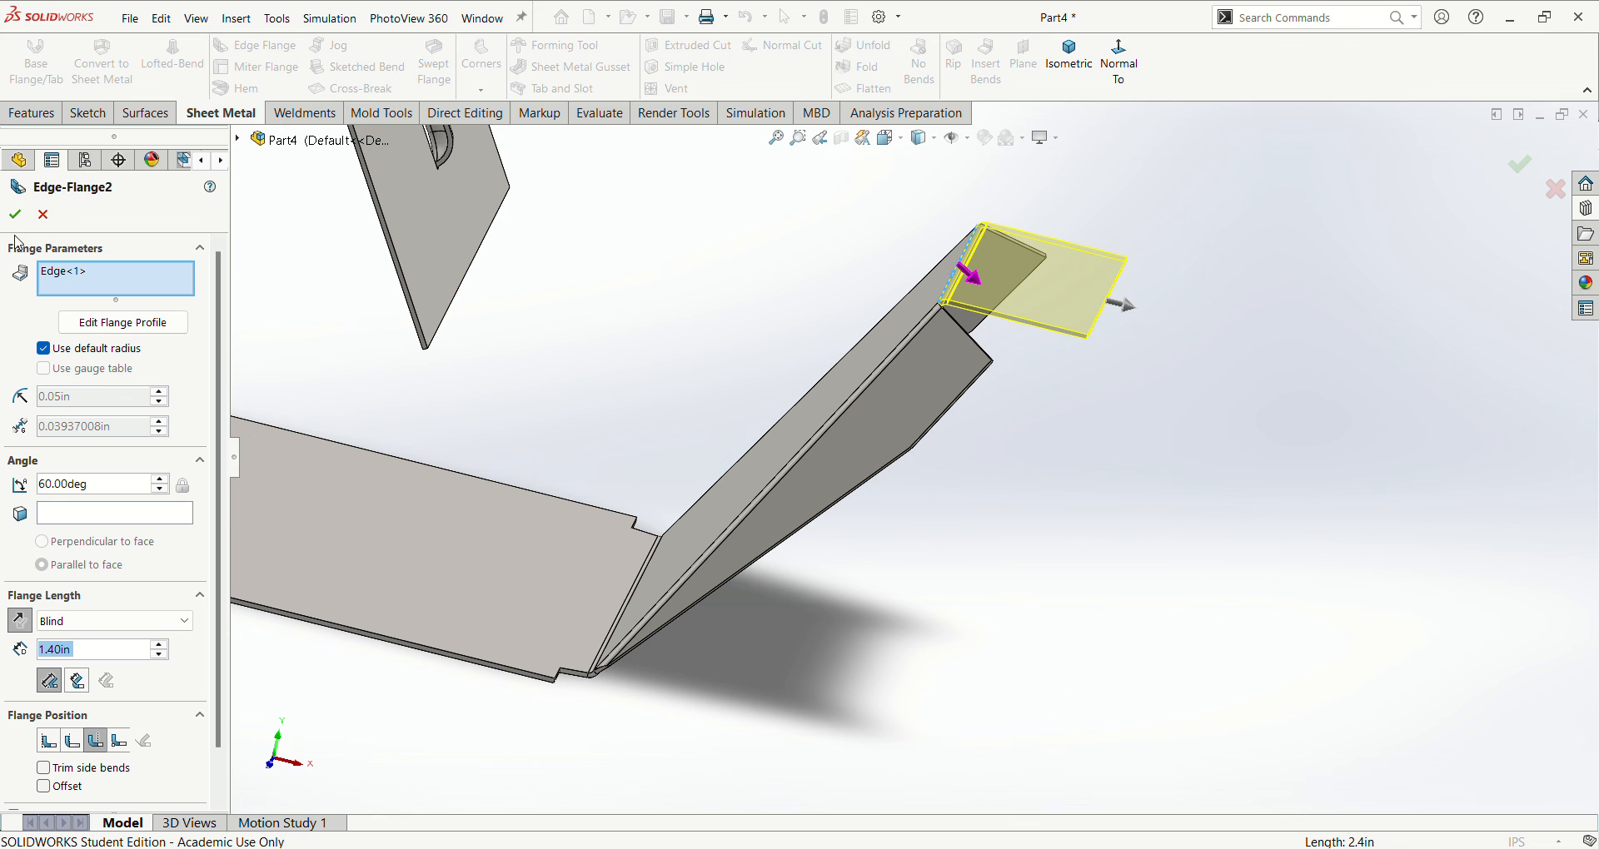
pyautogui.click(14, 214)
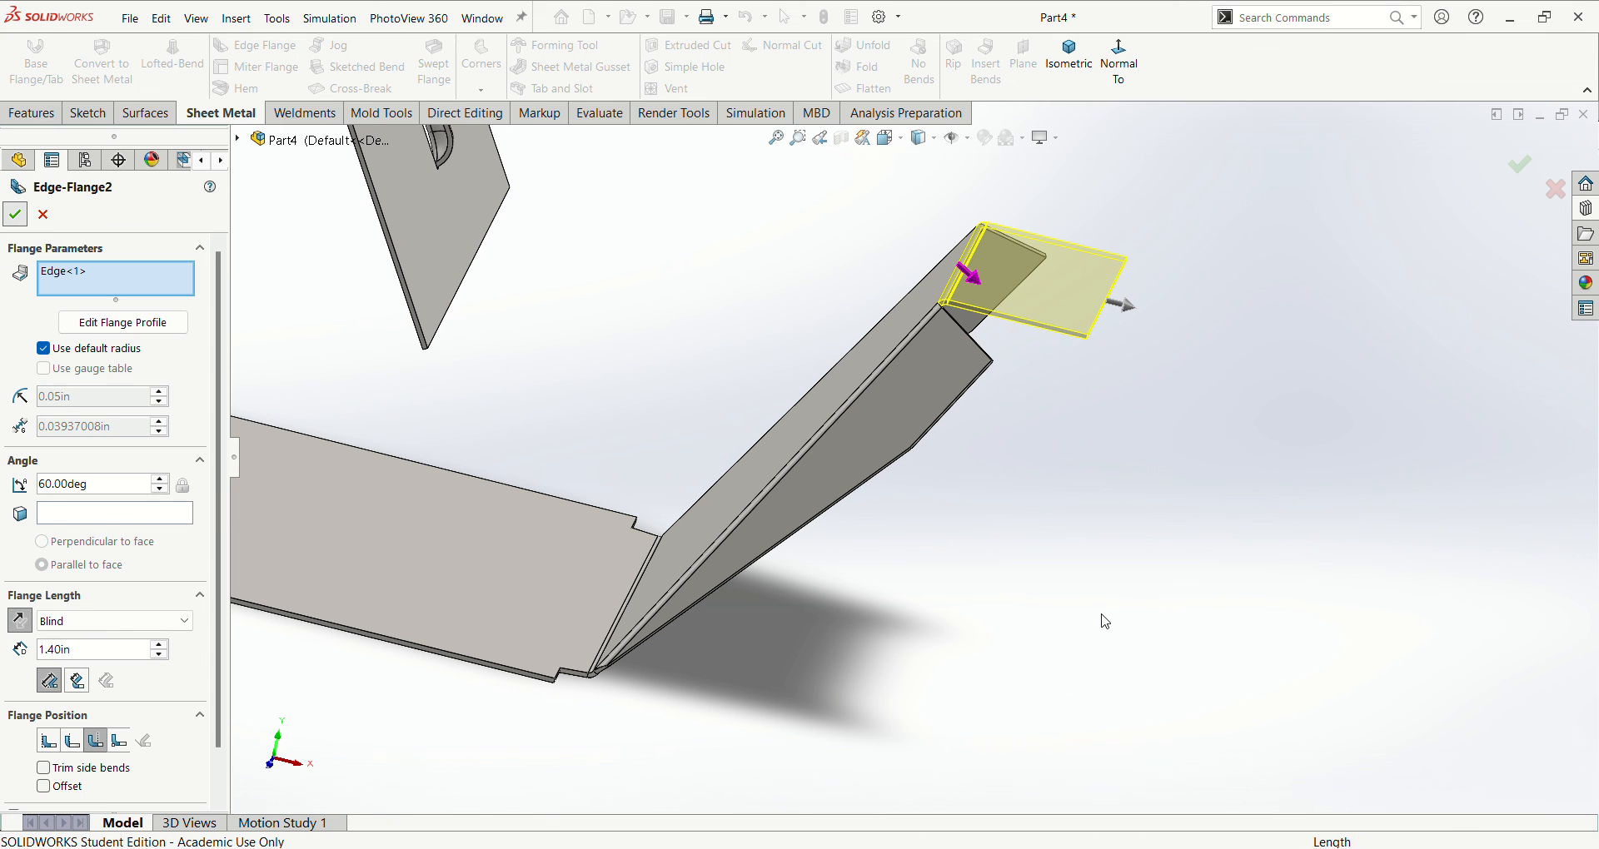
pyautogui.hotkey('ctrl', '7')
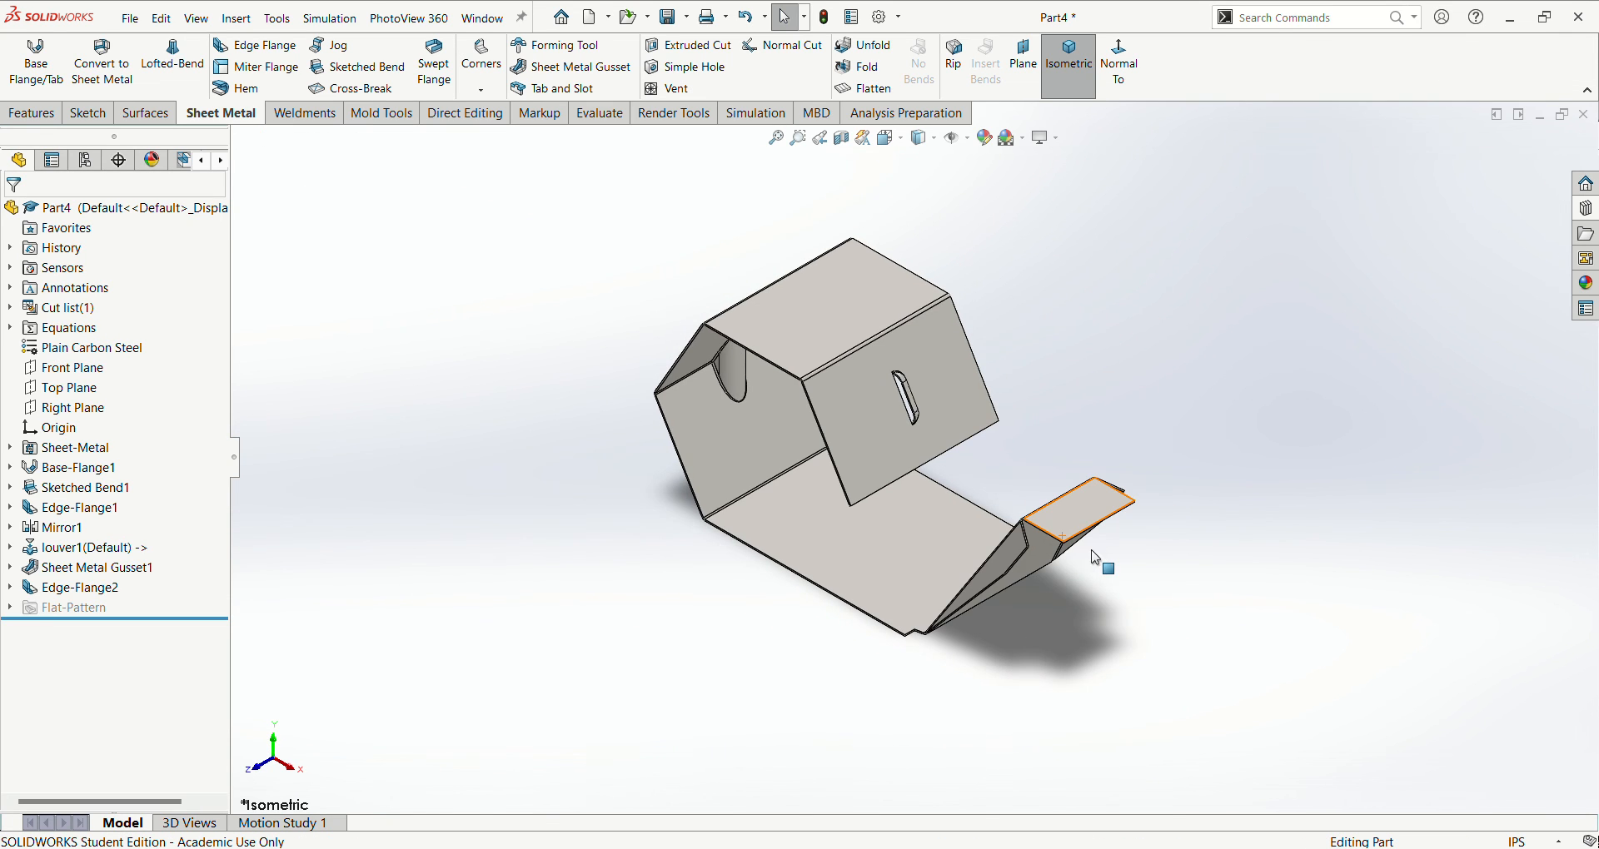
# - Edit the end flange's profile sketch, dimension the distance between its base and outer lines as 0.90 in, and exit the sketch
pyautogui.scroll(-1, 1099, 532)
pyautogui.click(117, 587)
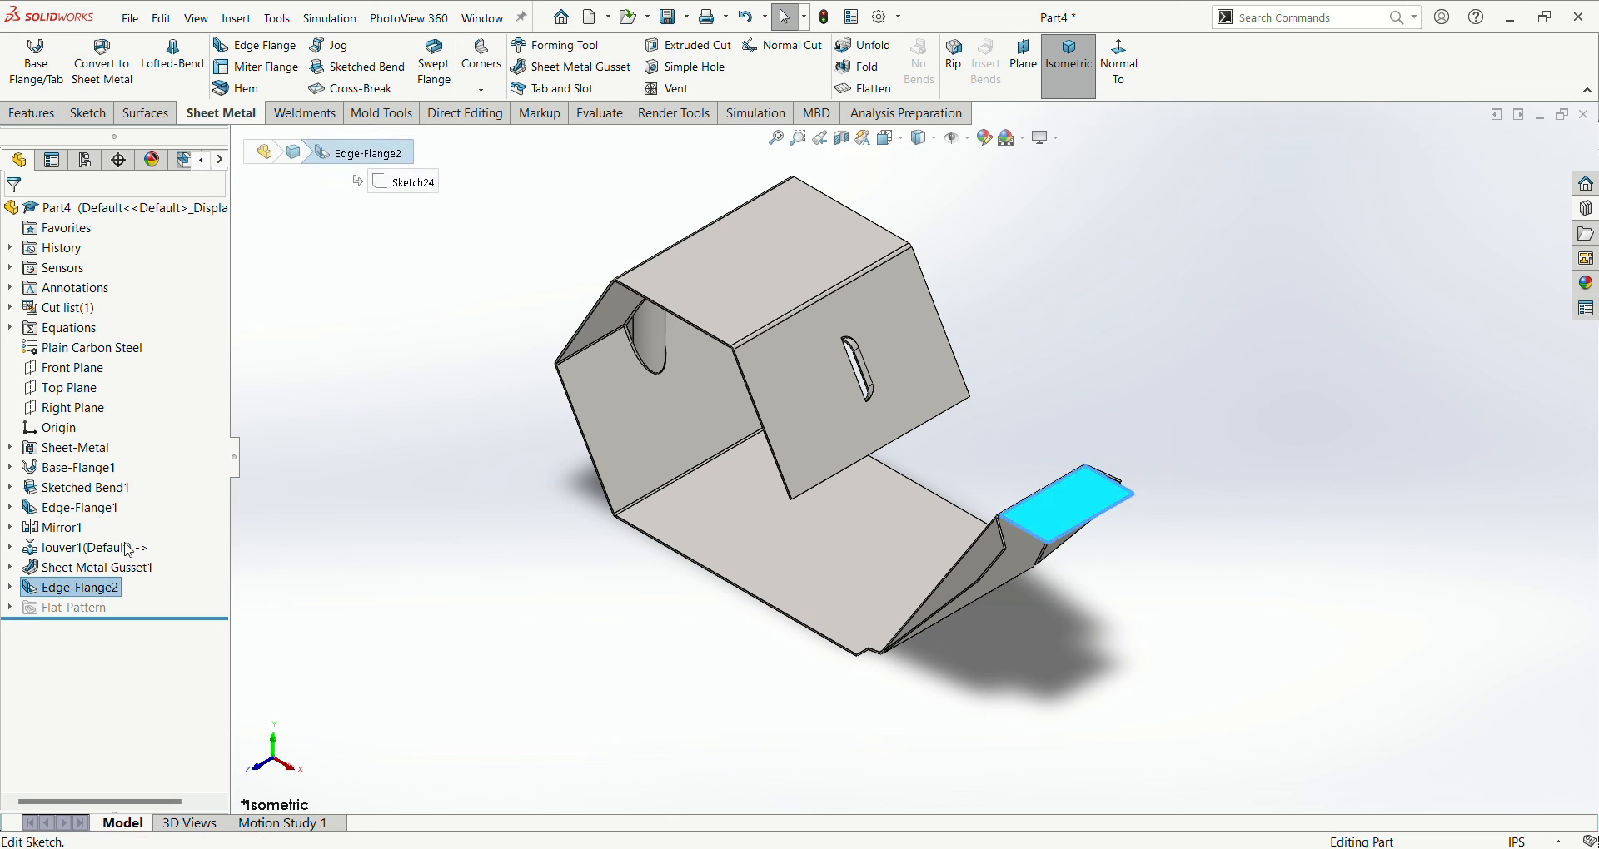
pyautogui.click(136, 546)
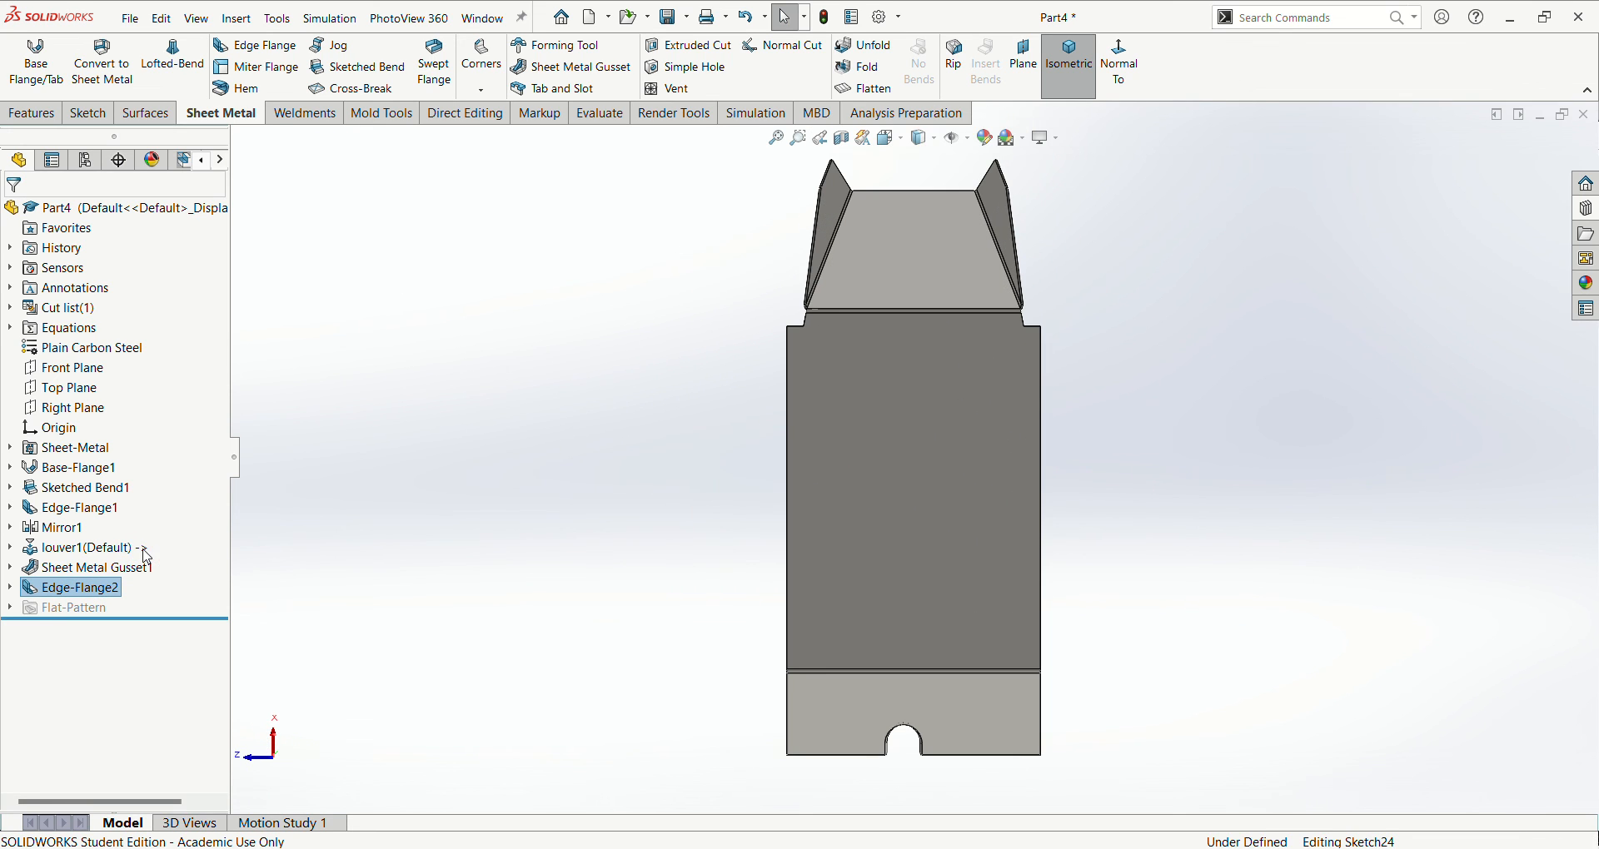
pyautogui.scroll(-3, 909, 286)
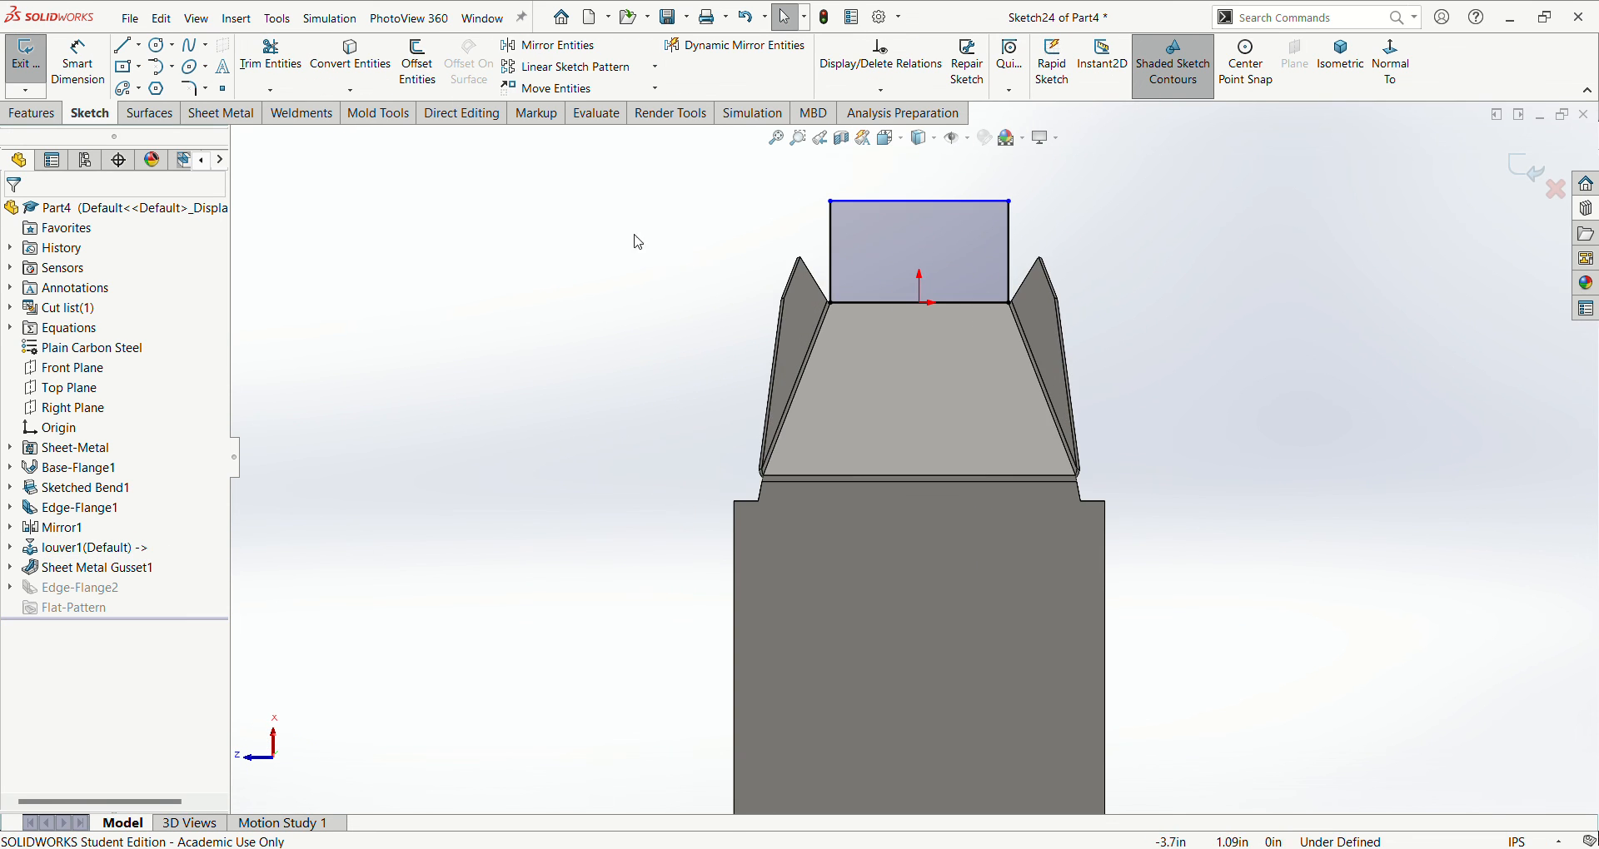
pyautogui.click(862, 203)
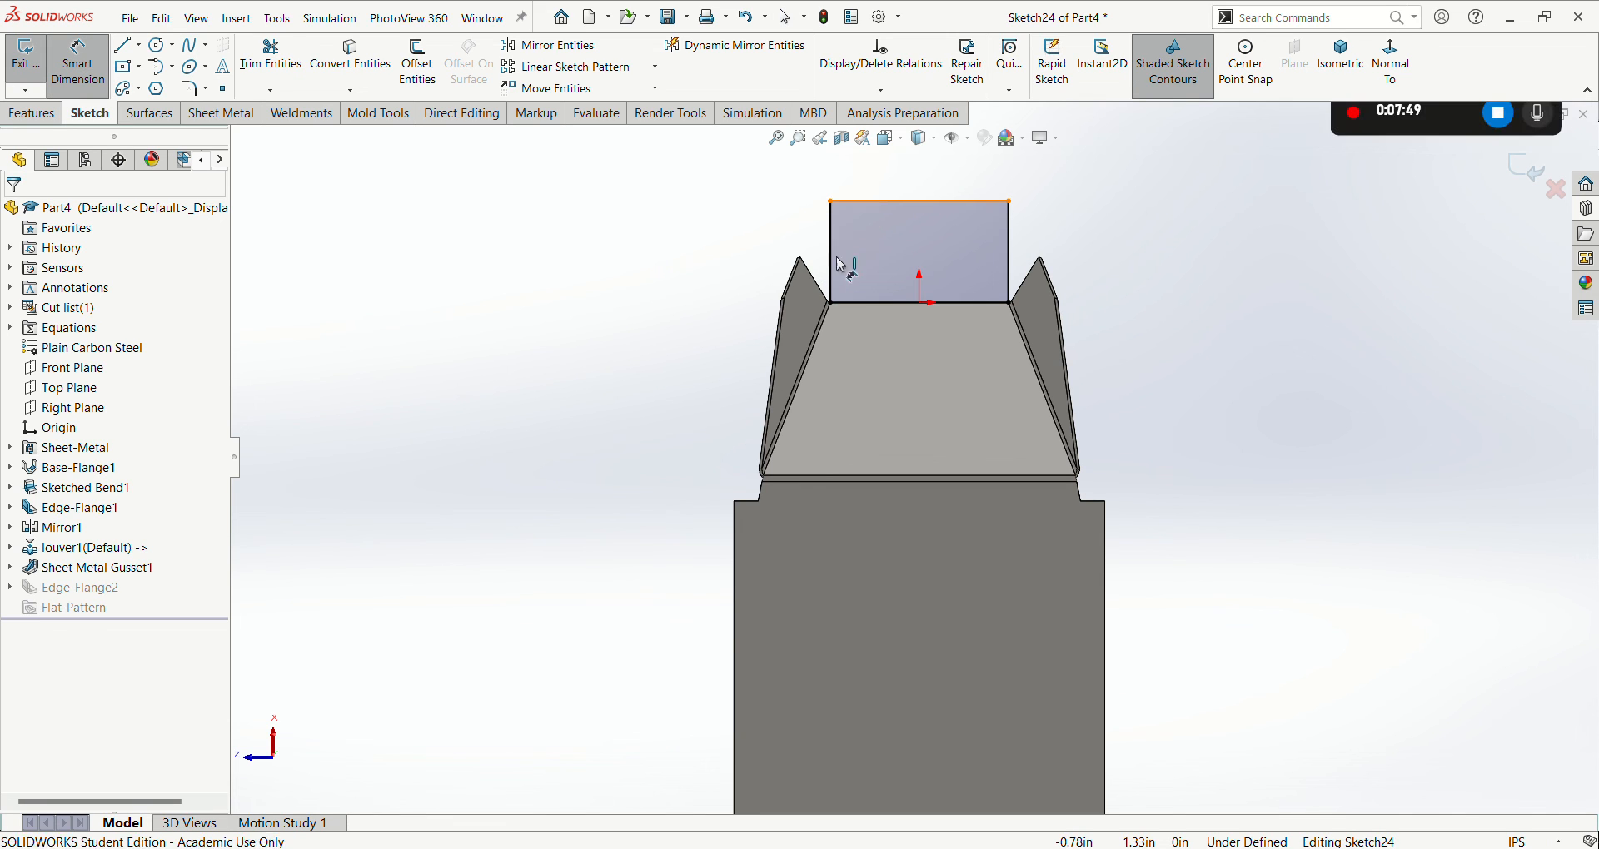
pyautogui.click(846, 305)
pyautogui.click(742, 265)
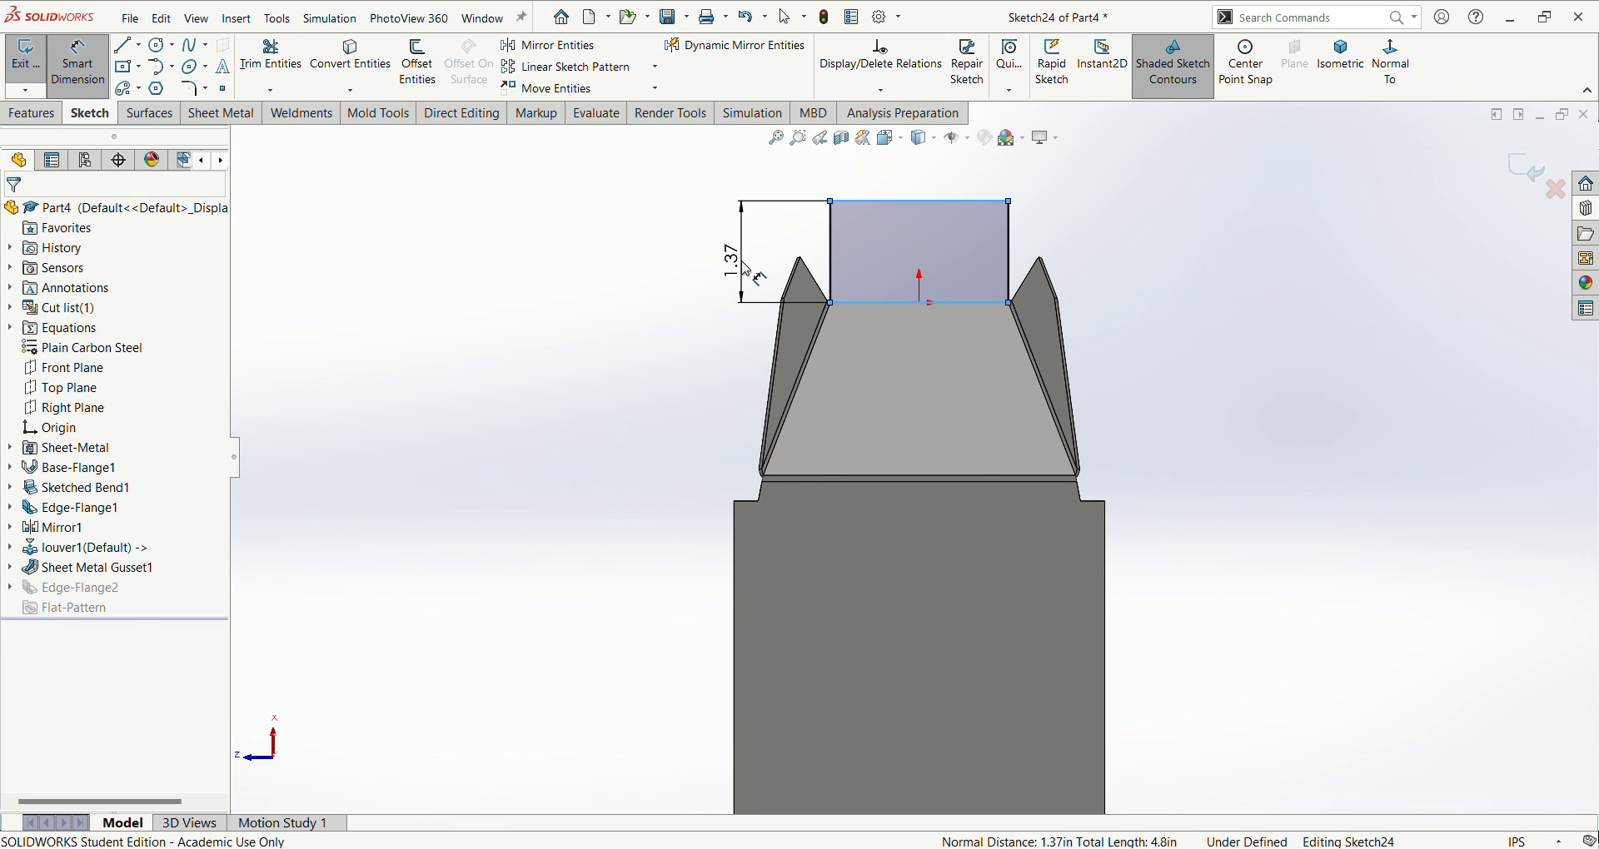
pyautogui.write('.9')
pyautogui.press('Return')
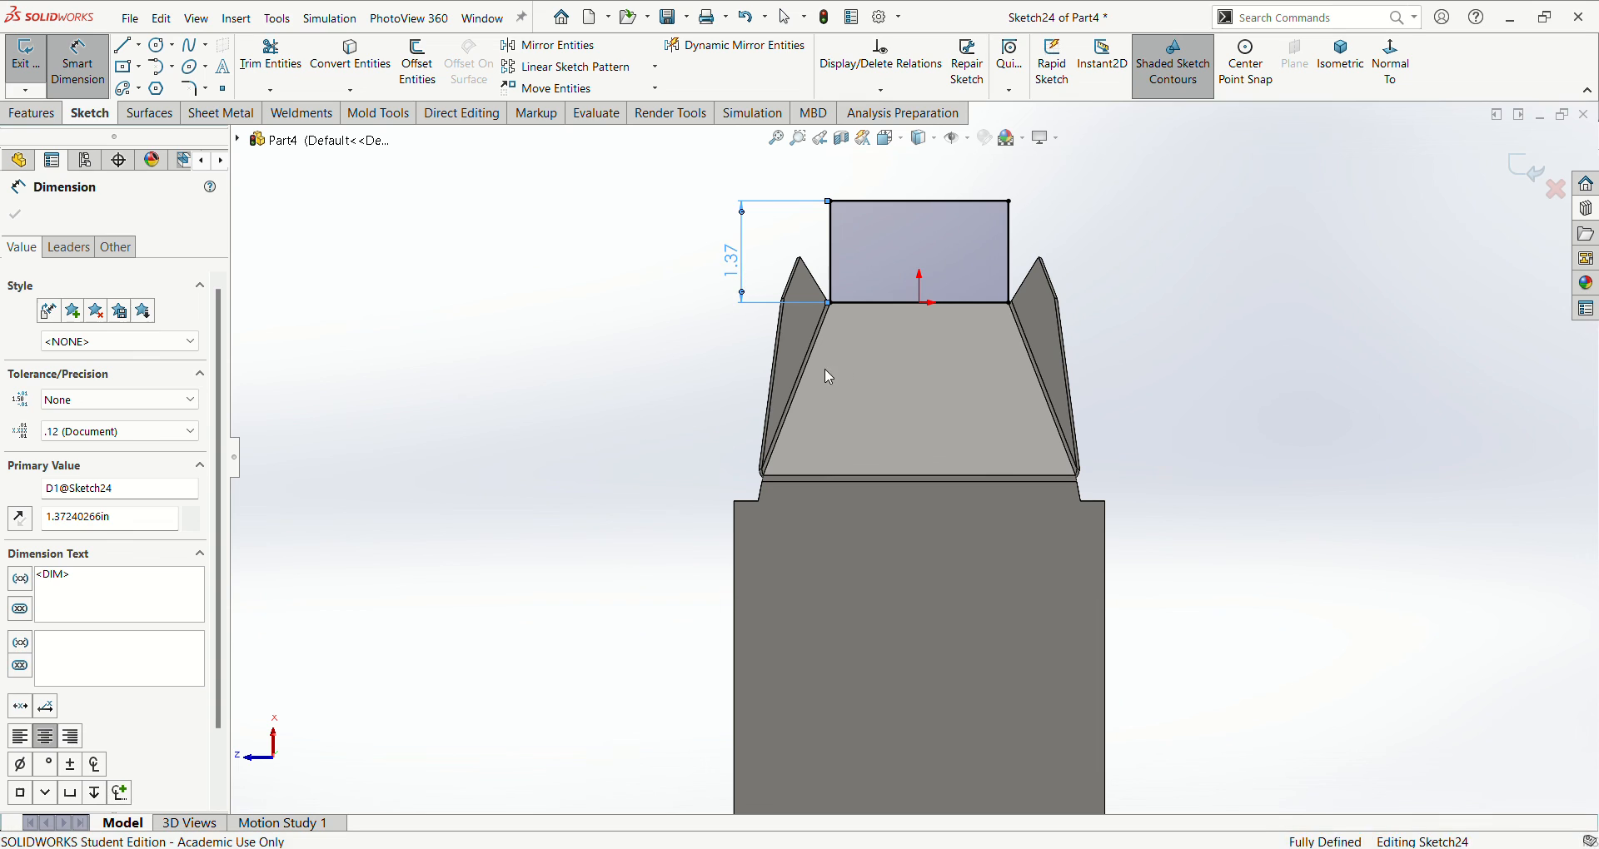
pyautogui.click(30, 63)
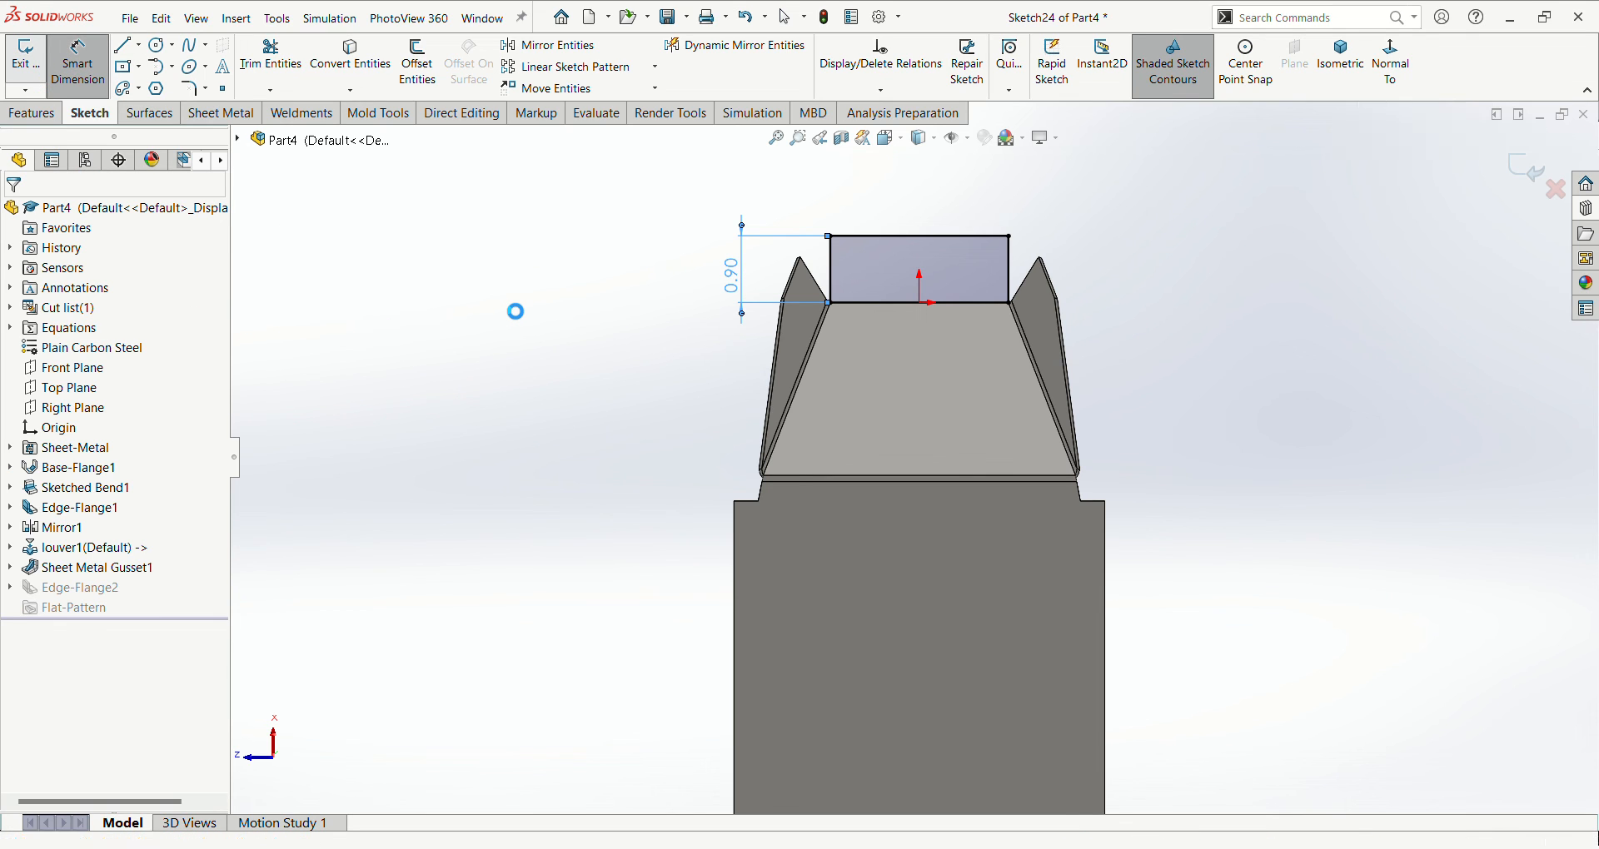
pyautogui.hotkey('ctrl', '7')
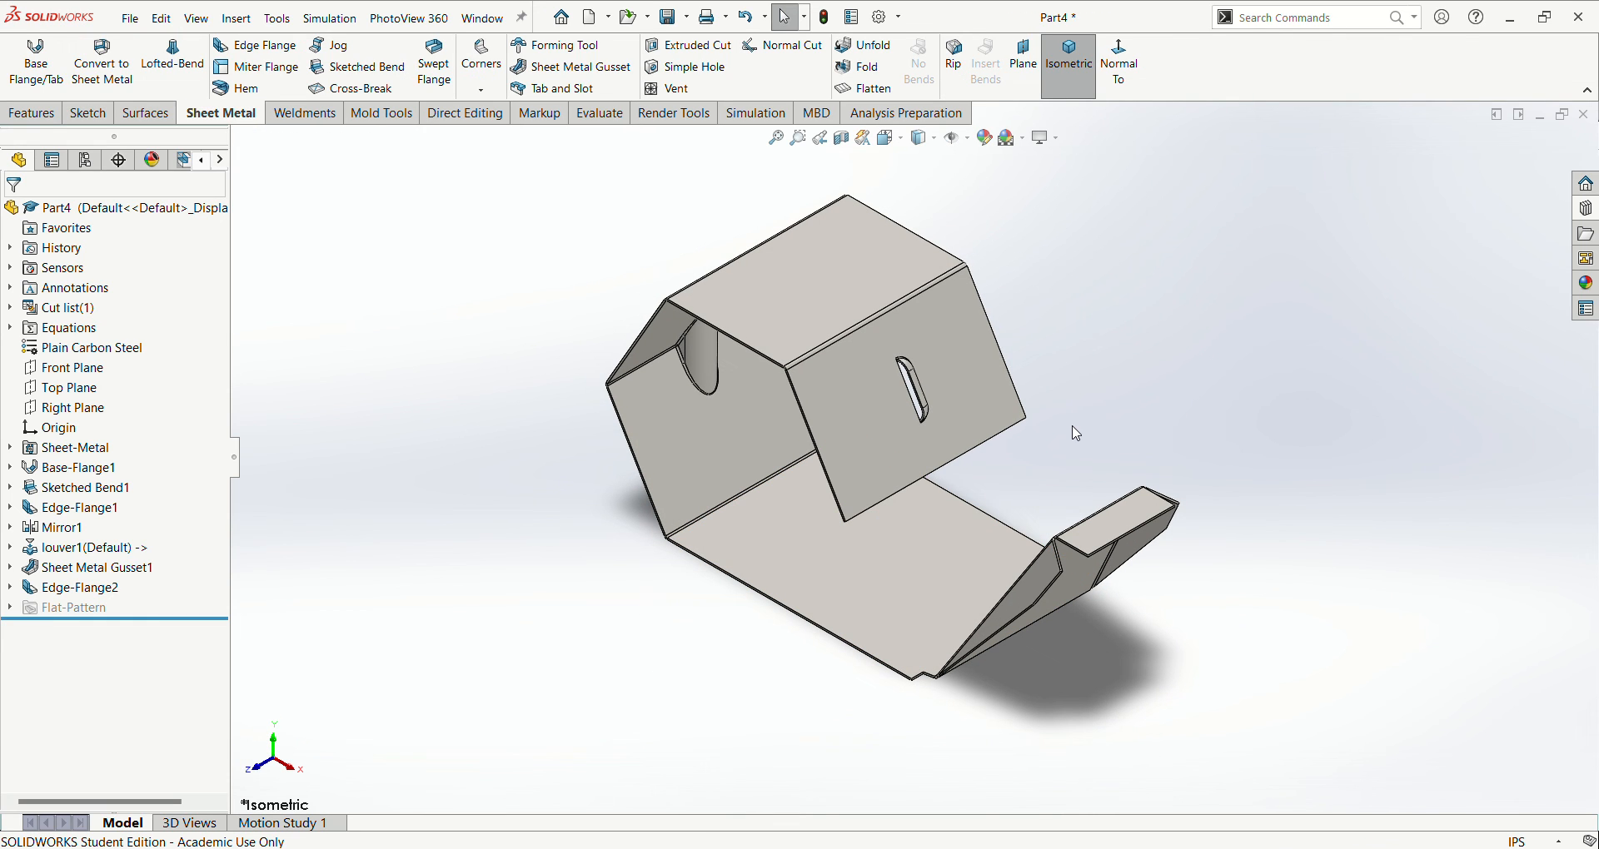
pyautogui.scroll(1, 1071, 429)
pyautogui.scroll(-1, 1088, 433)
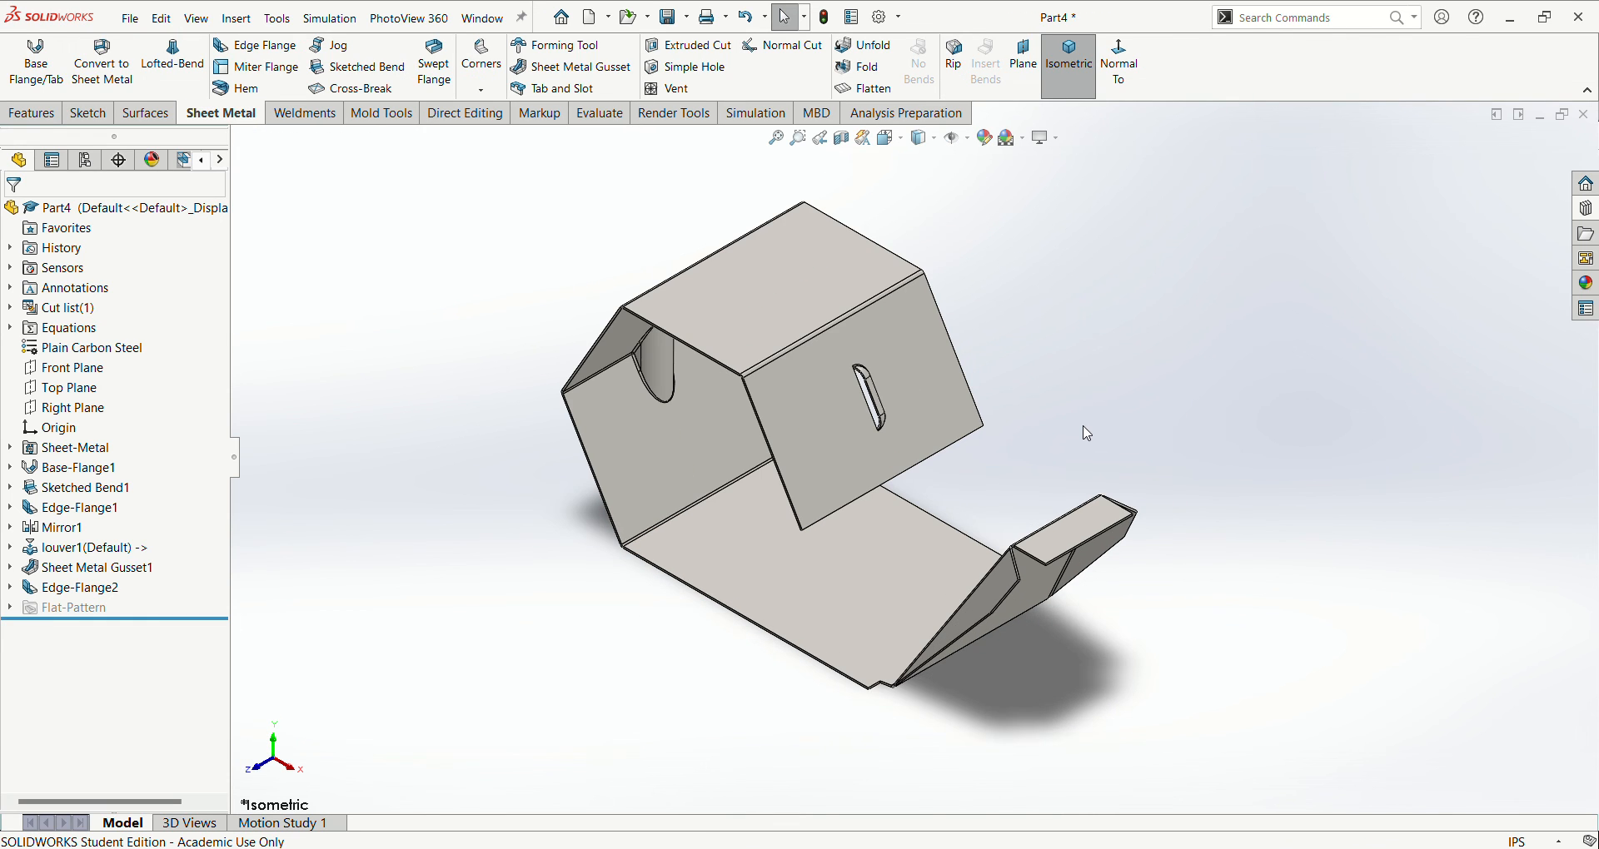
pyautogui.scroll(1, 1088, 433)
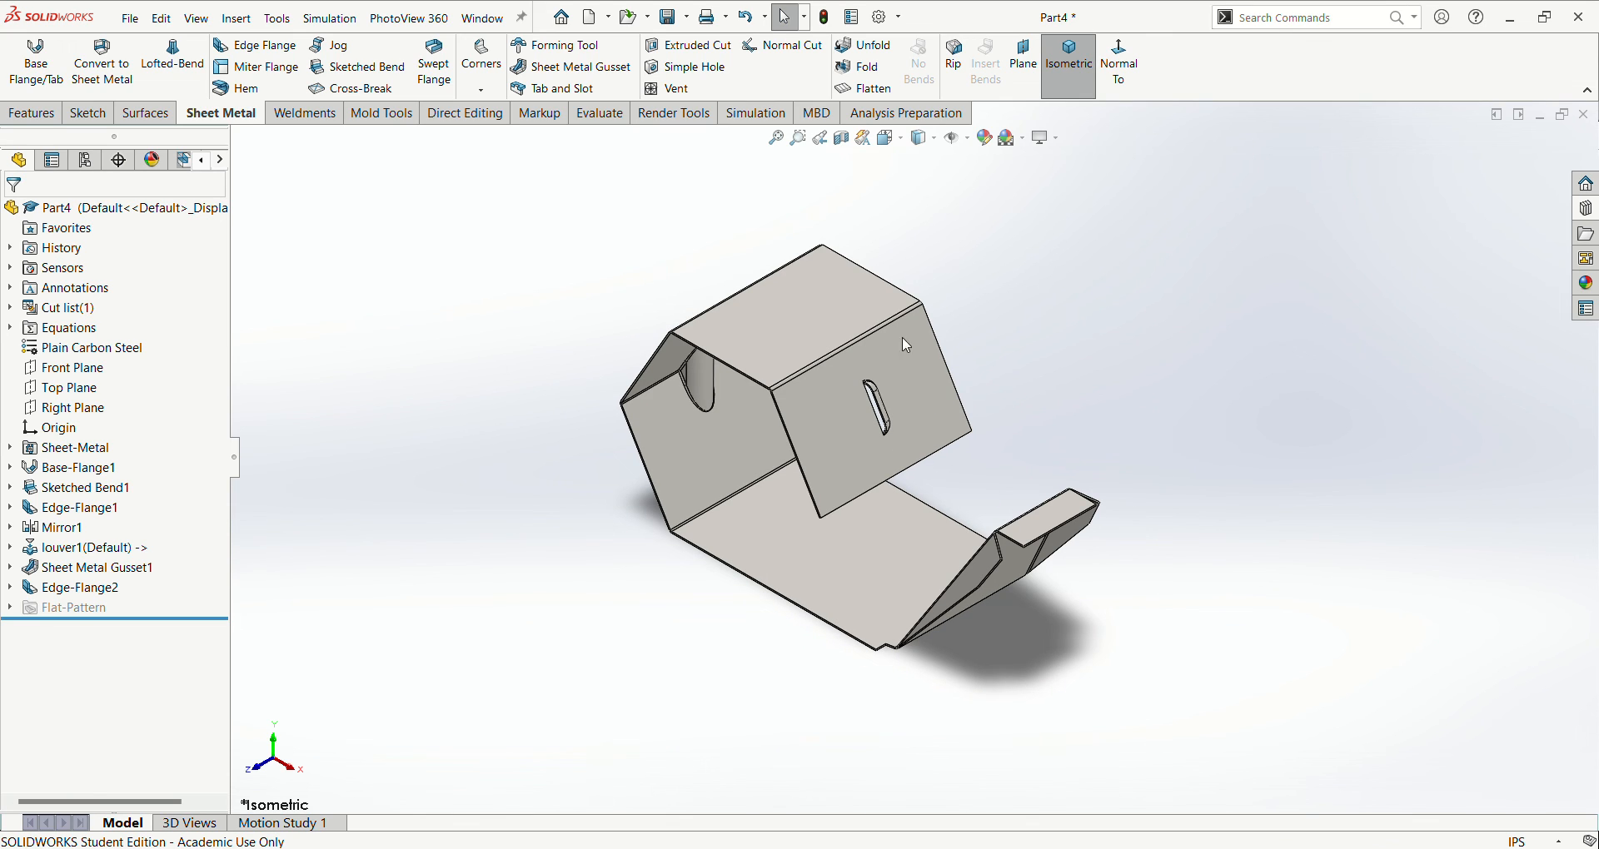